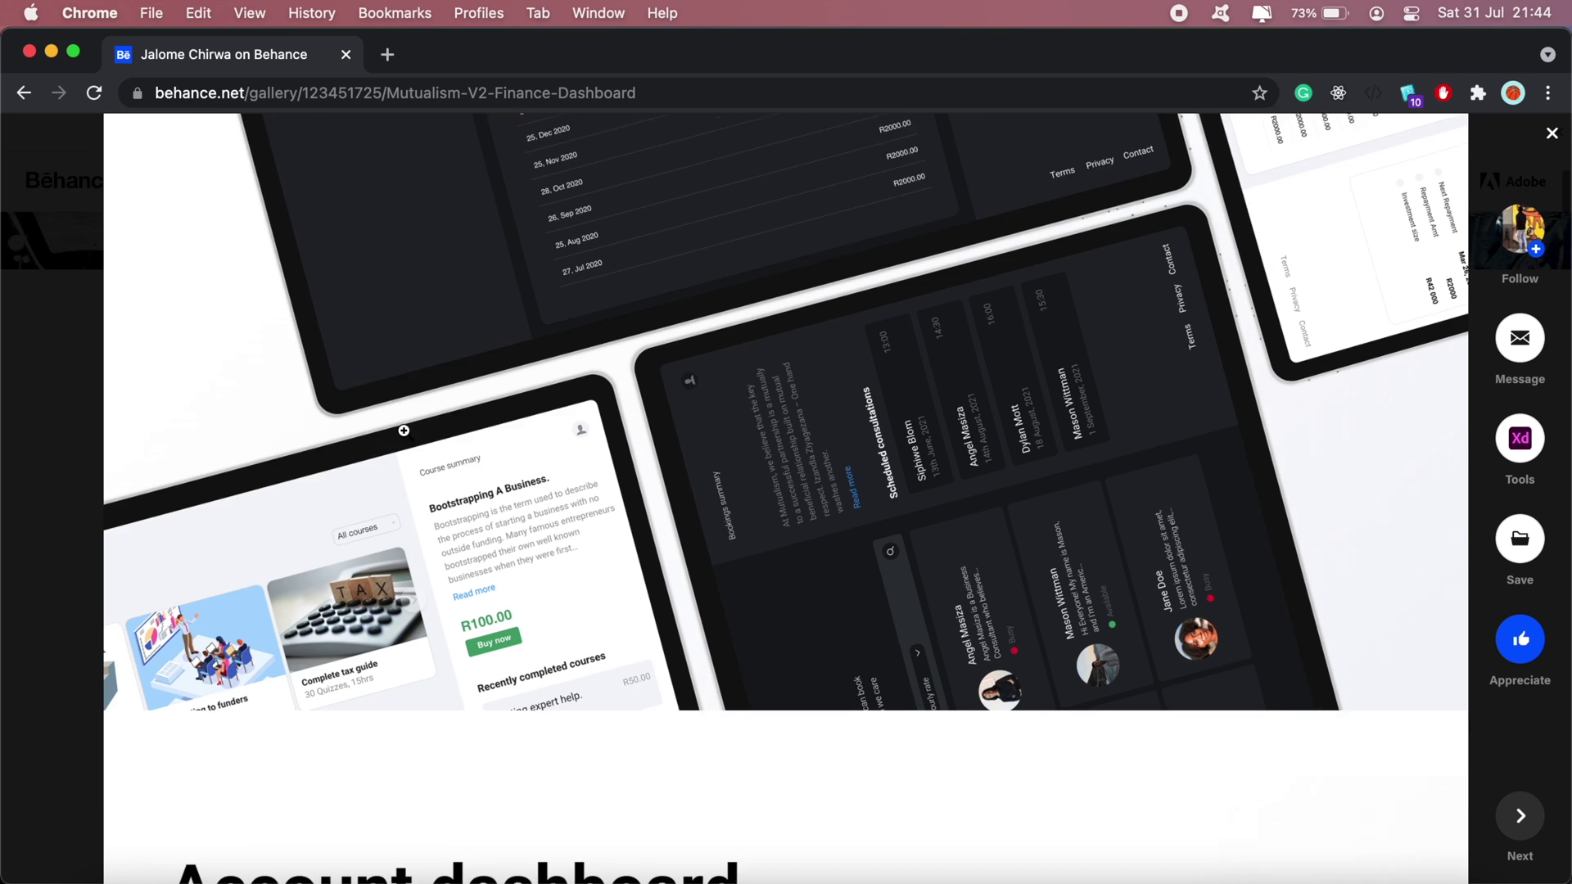
# Browse the Behance project's Account dashboard and Consultation booking sections, then return to Adobe XD
pyautogui.scroll(-5, 413, 419)
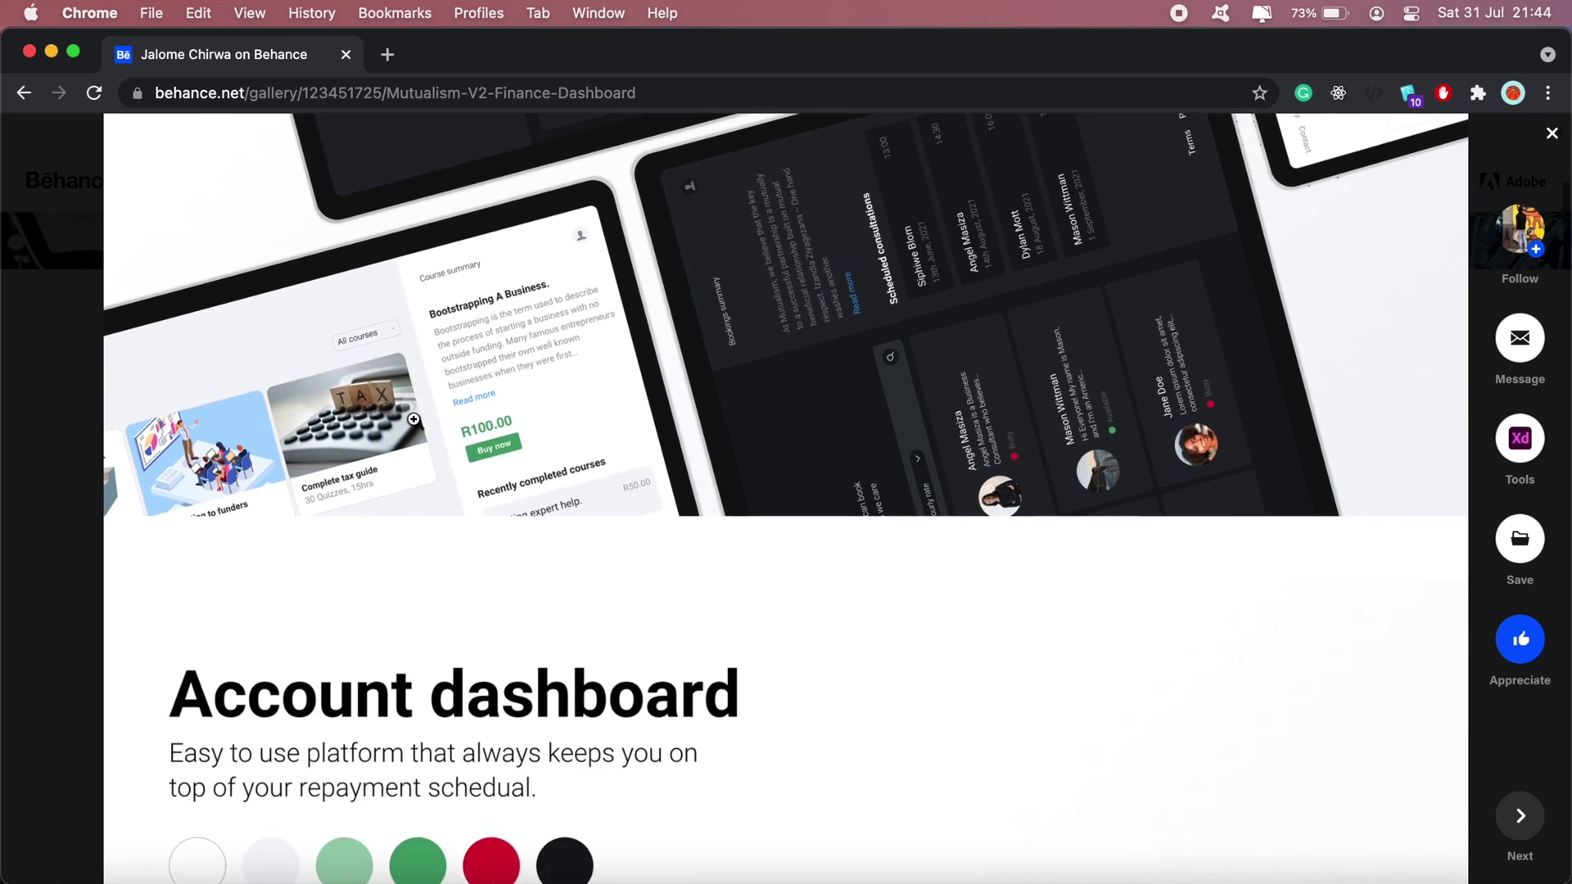
pyautogui.scroll(-20, 414, 419)
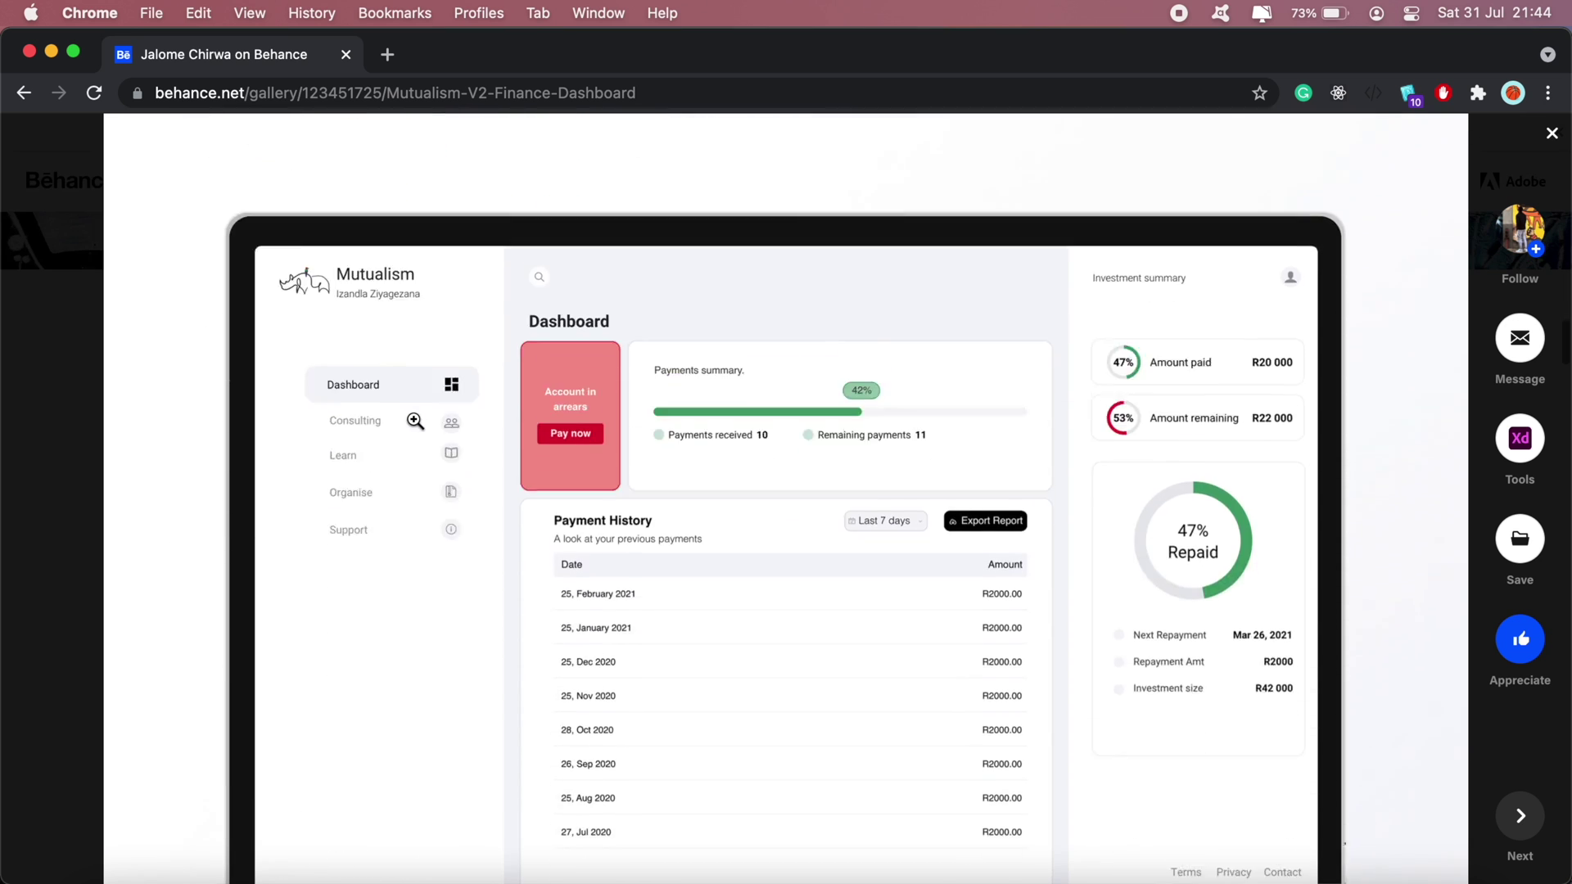
pyautogui.scroll(-20, 415, 420)
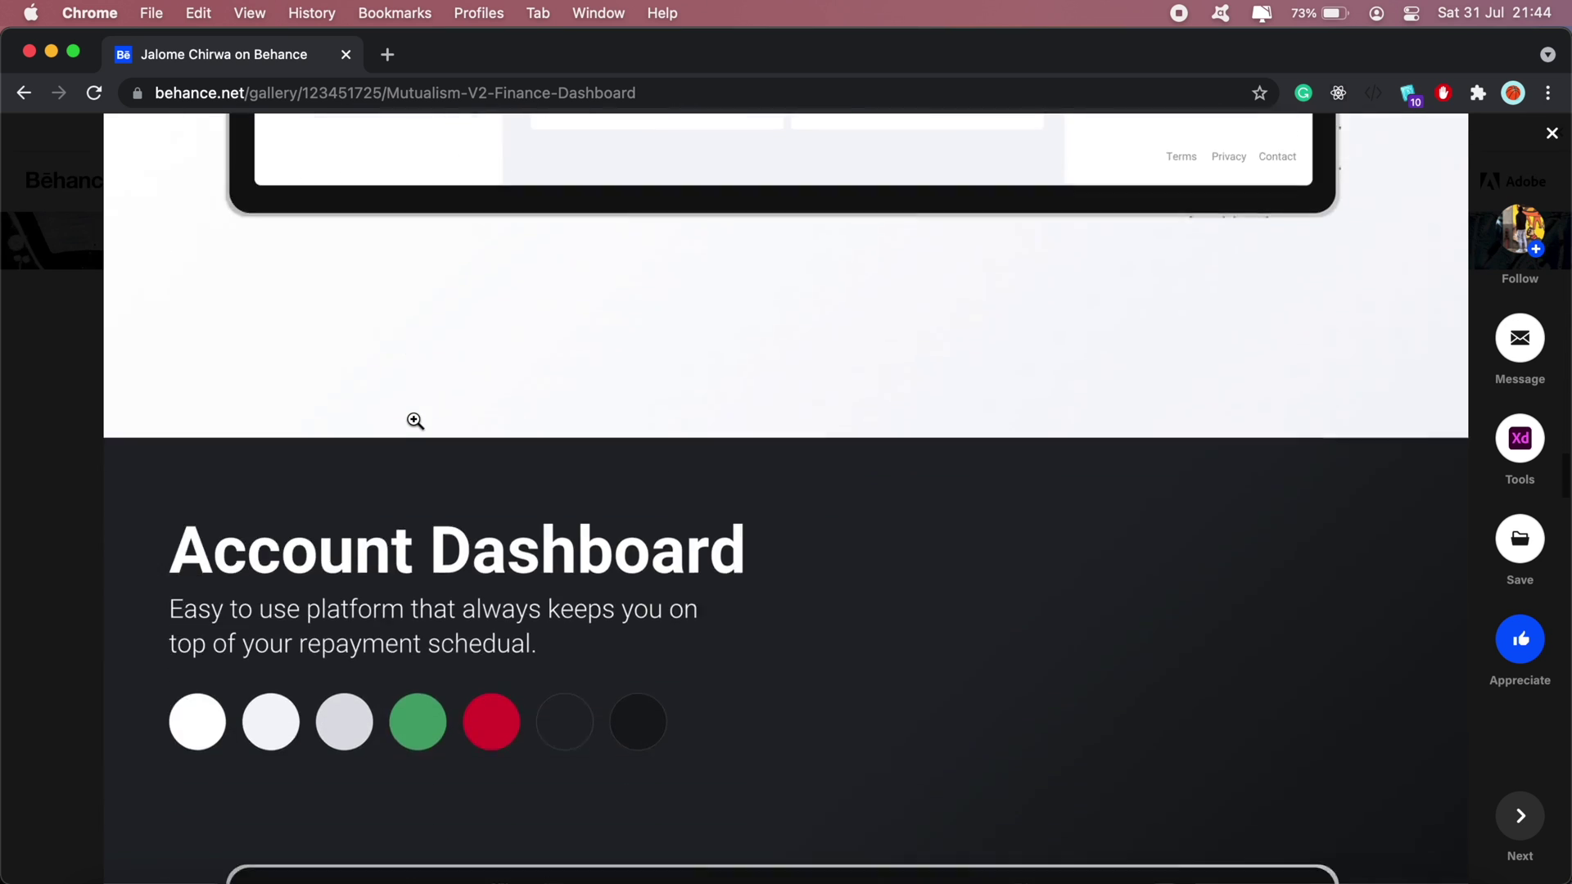
pyautogui.scroll(-15, 415, 421)
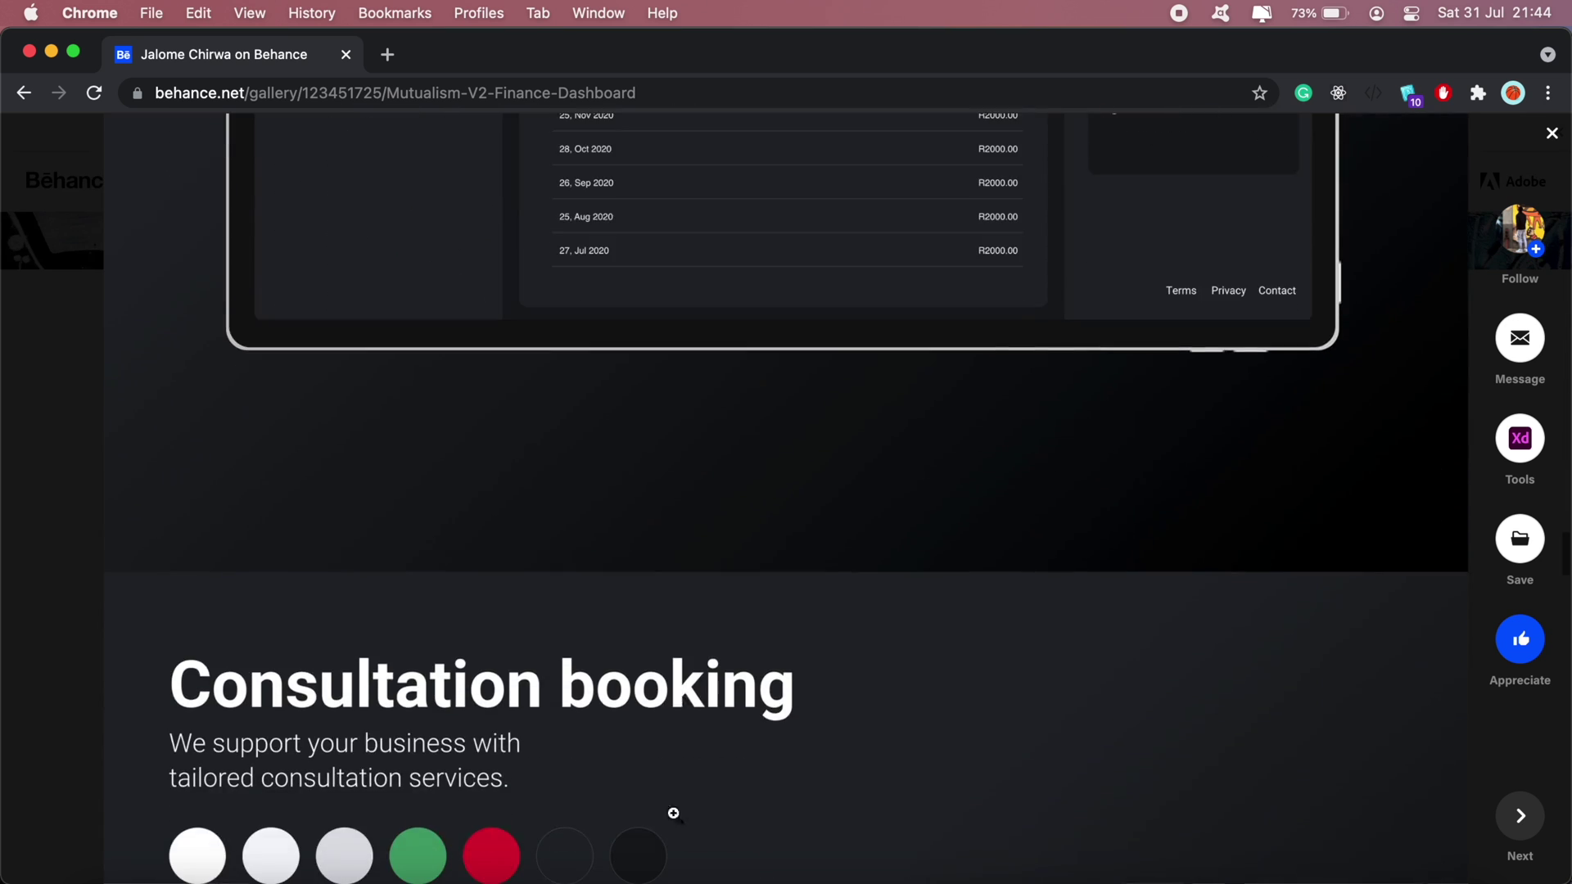
pyautogui.scroll(-5, 673, 813)
pyautogui.press('super+Tab')
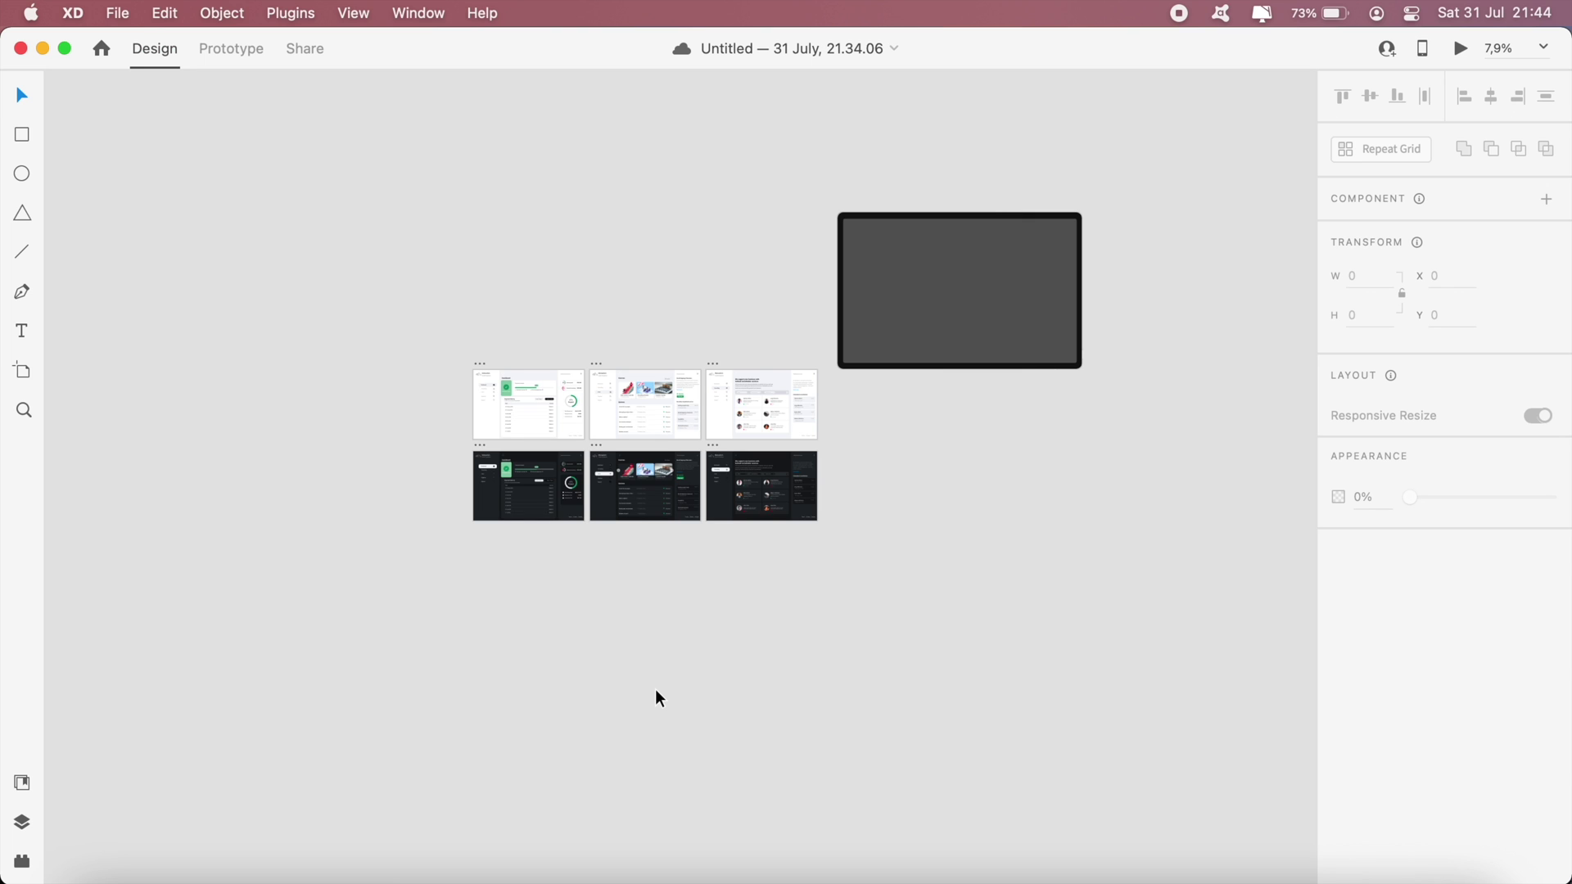
# Move the 2852 × 1836 dark device mockup rectangle to a new spot beside the artboards
pyautogui.scroll(2, 660, 698)
pyautogui.hscroll(2, 660, 698)
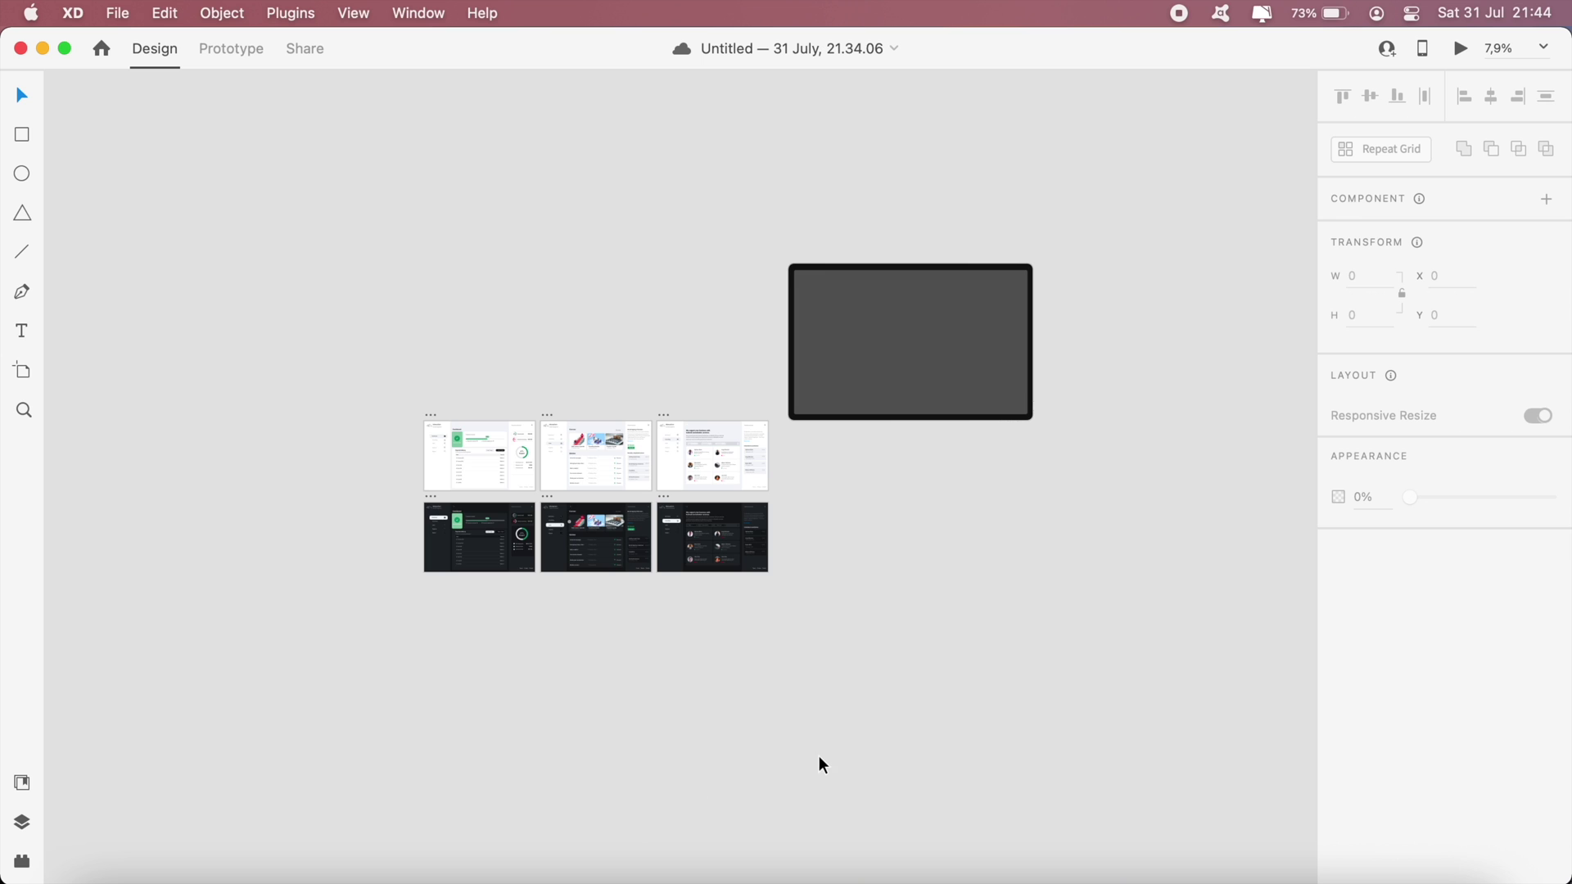
pyautogui.scroll(3, 819, 755)
pyautogui.scroll(6, 819, 755)
pyautogui.hscroll(6, 818, 755)
pyautogui.scroll(5, 780, 790)
pyautogui.hscroll(4, 779, 790)
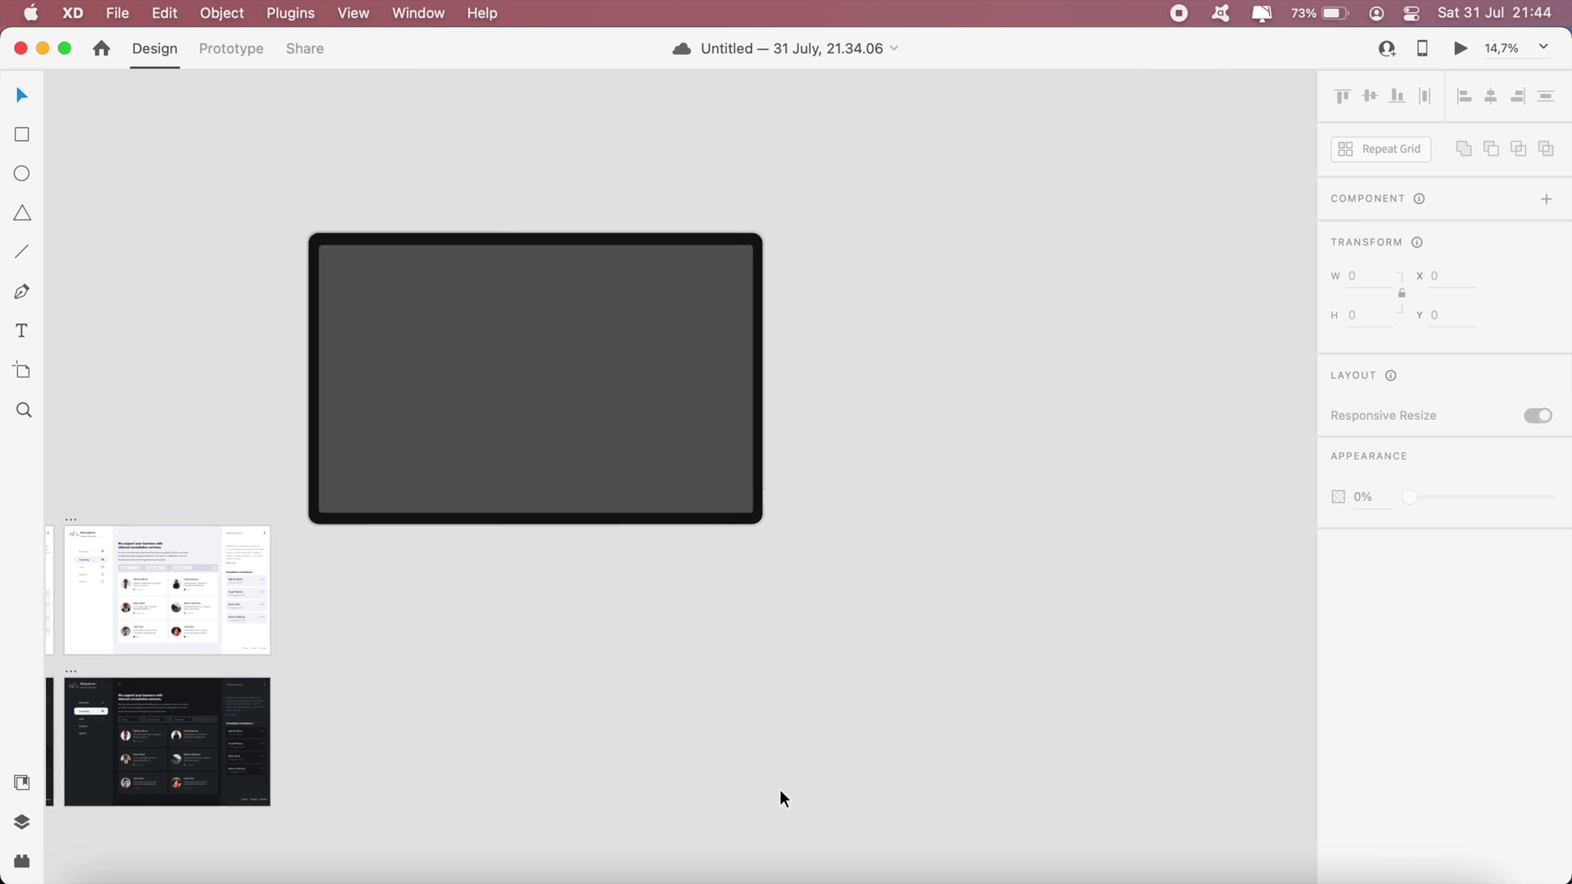
pyautogui.hscroll(-2, 844, 680)
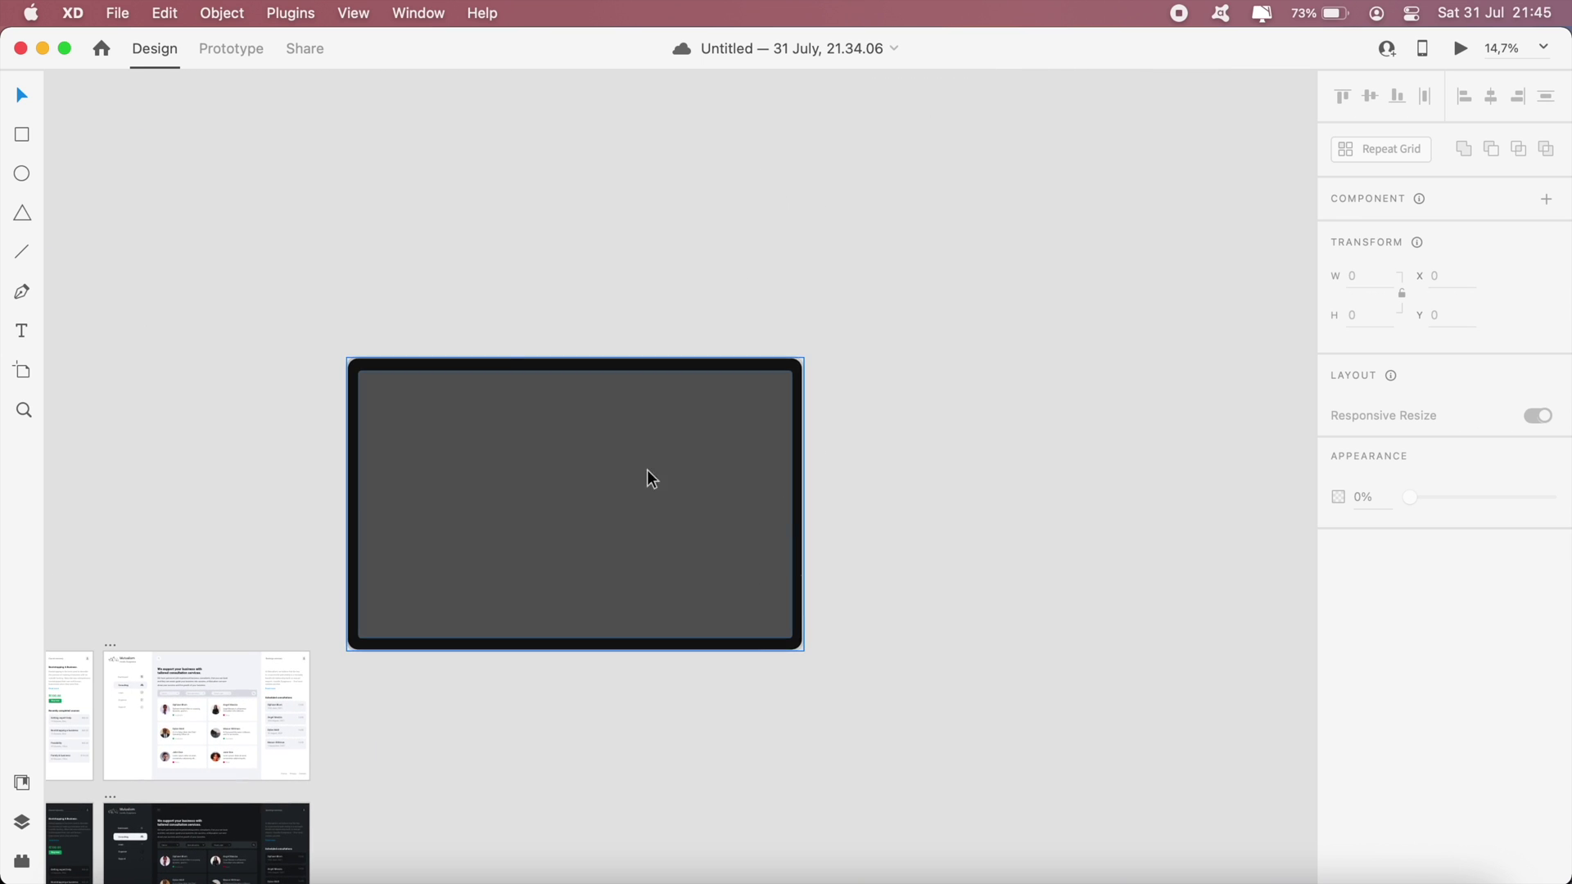
pyautogui.moveTo(519, 493); pyautogui.dragTo(582, 445)
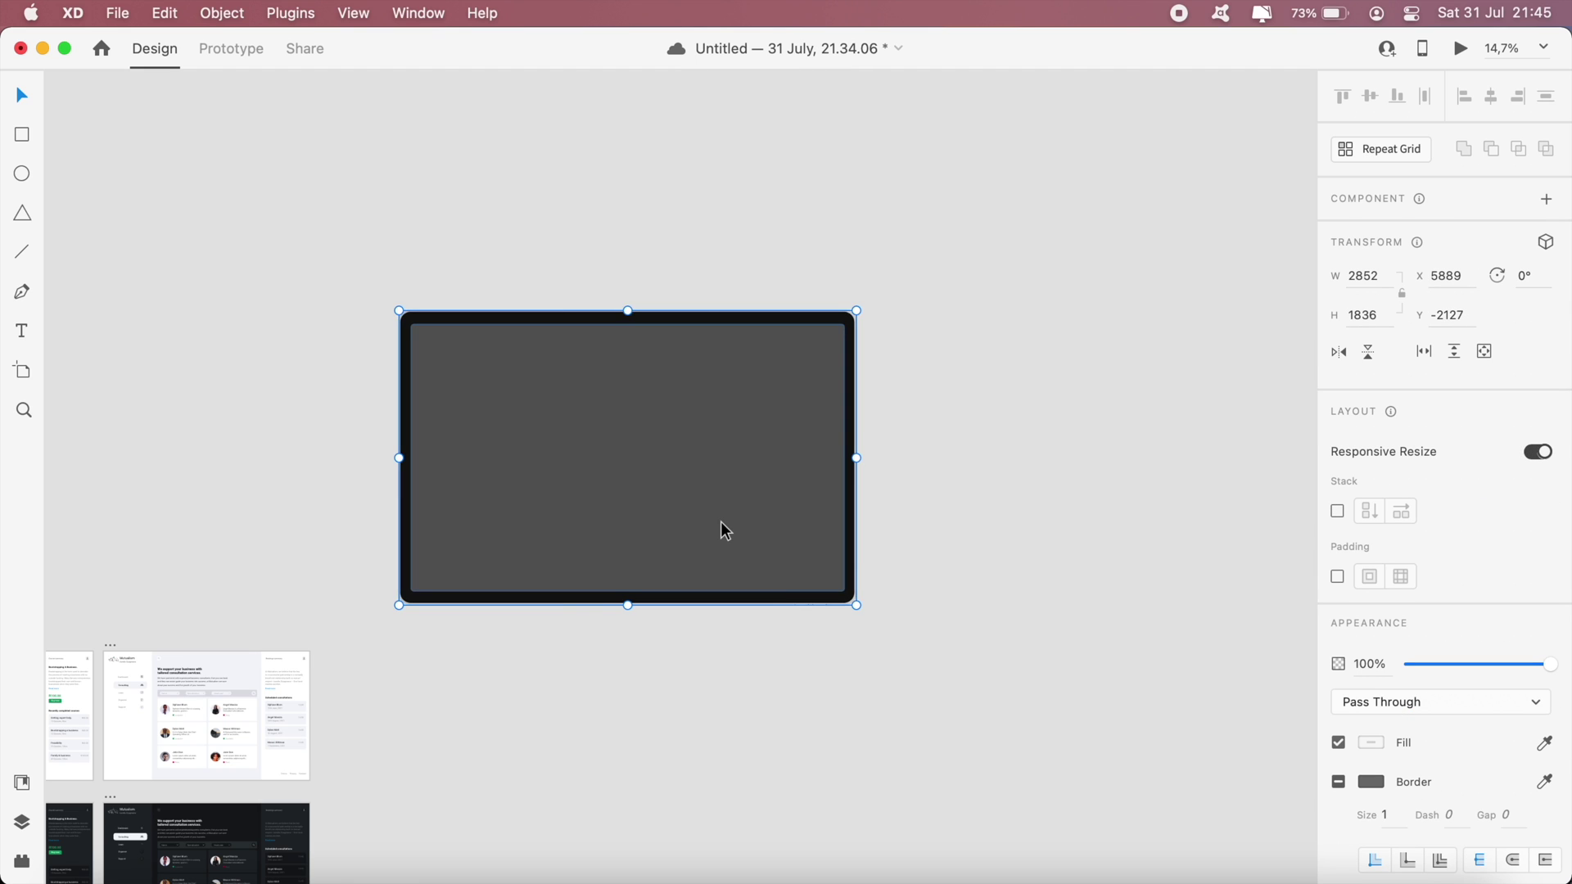
pyautogui.moveTo(723, 530)
pyautogui.mouseDown()
pyautogui.moveTo(686, 531)
pyautogui.moveTo(788, 519)
pyautogui.moveTo(742, 521)
pyautogui.mouseUp()
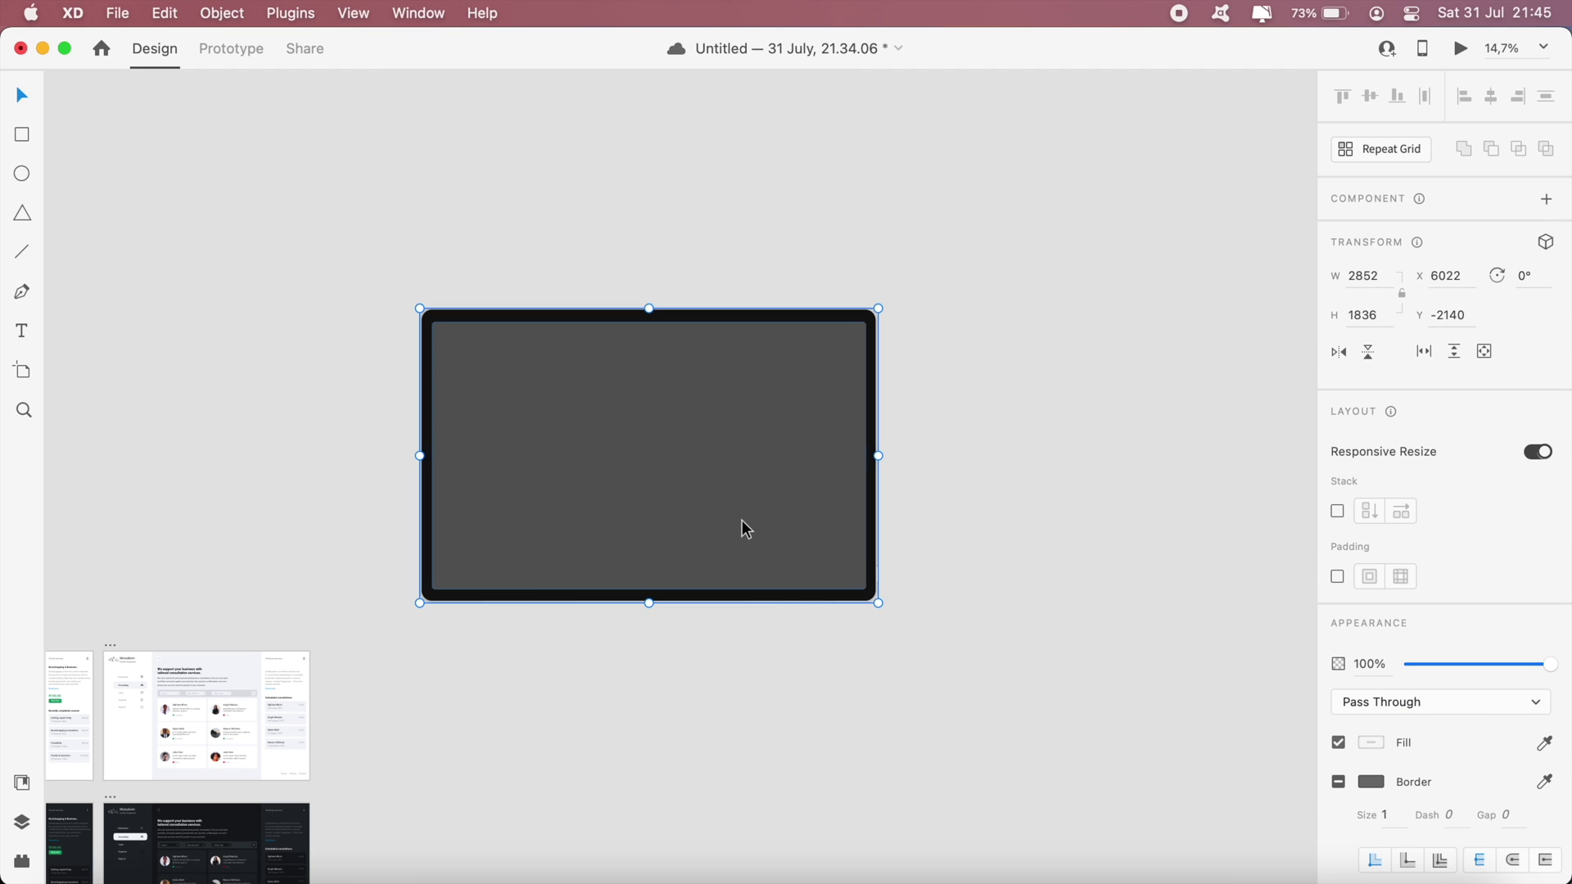
pyautogui.click(763, 739)
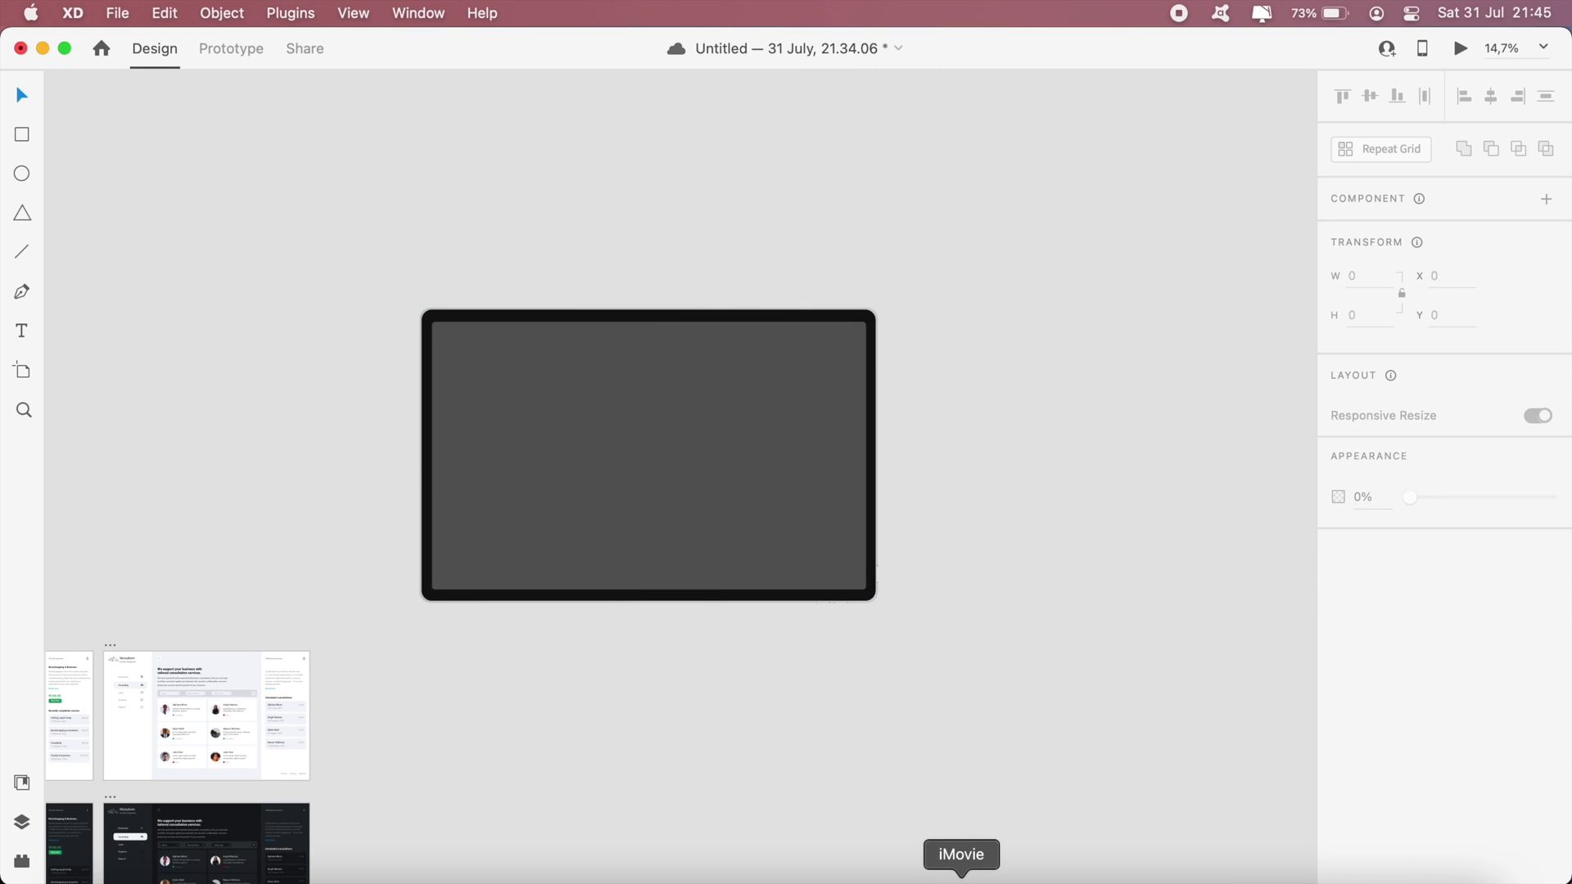
# Open rotato.app in a new Chrome tab and scroll through the site
pyautogui.click(1040, 875)
pyautogui.press('super+t')
pyautogui.write('rotato.app')
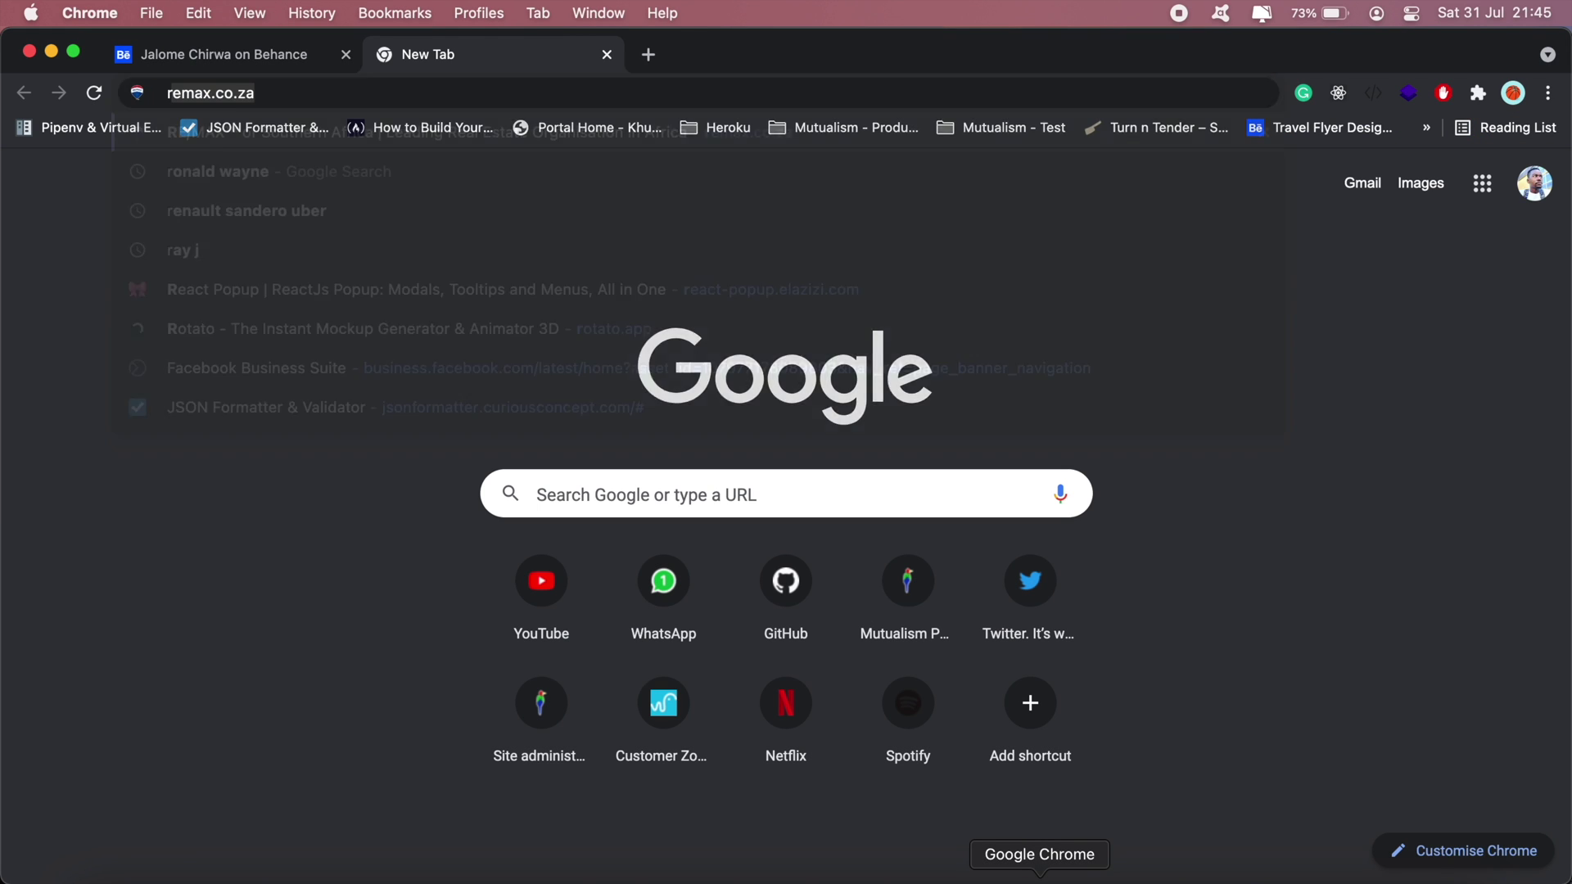
pyautogui.press('Return')
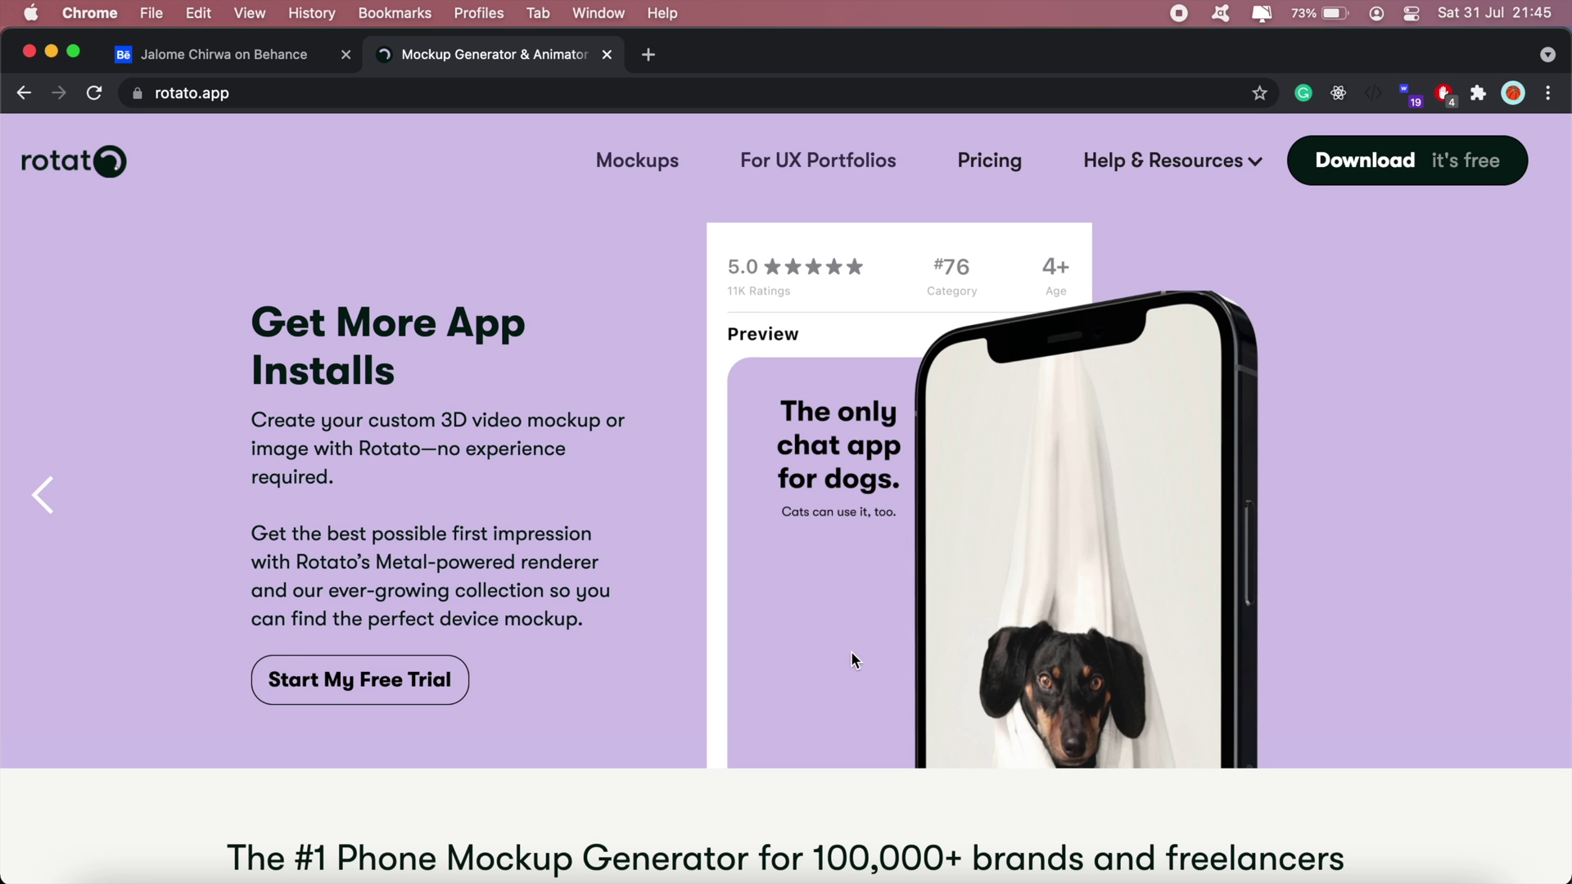
pyautogui.scroll(-10, 851, 659)
pyautogui.scroll(-12, 852, 655)
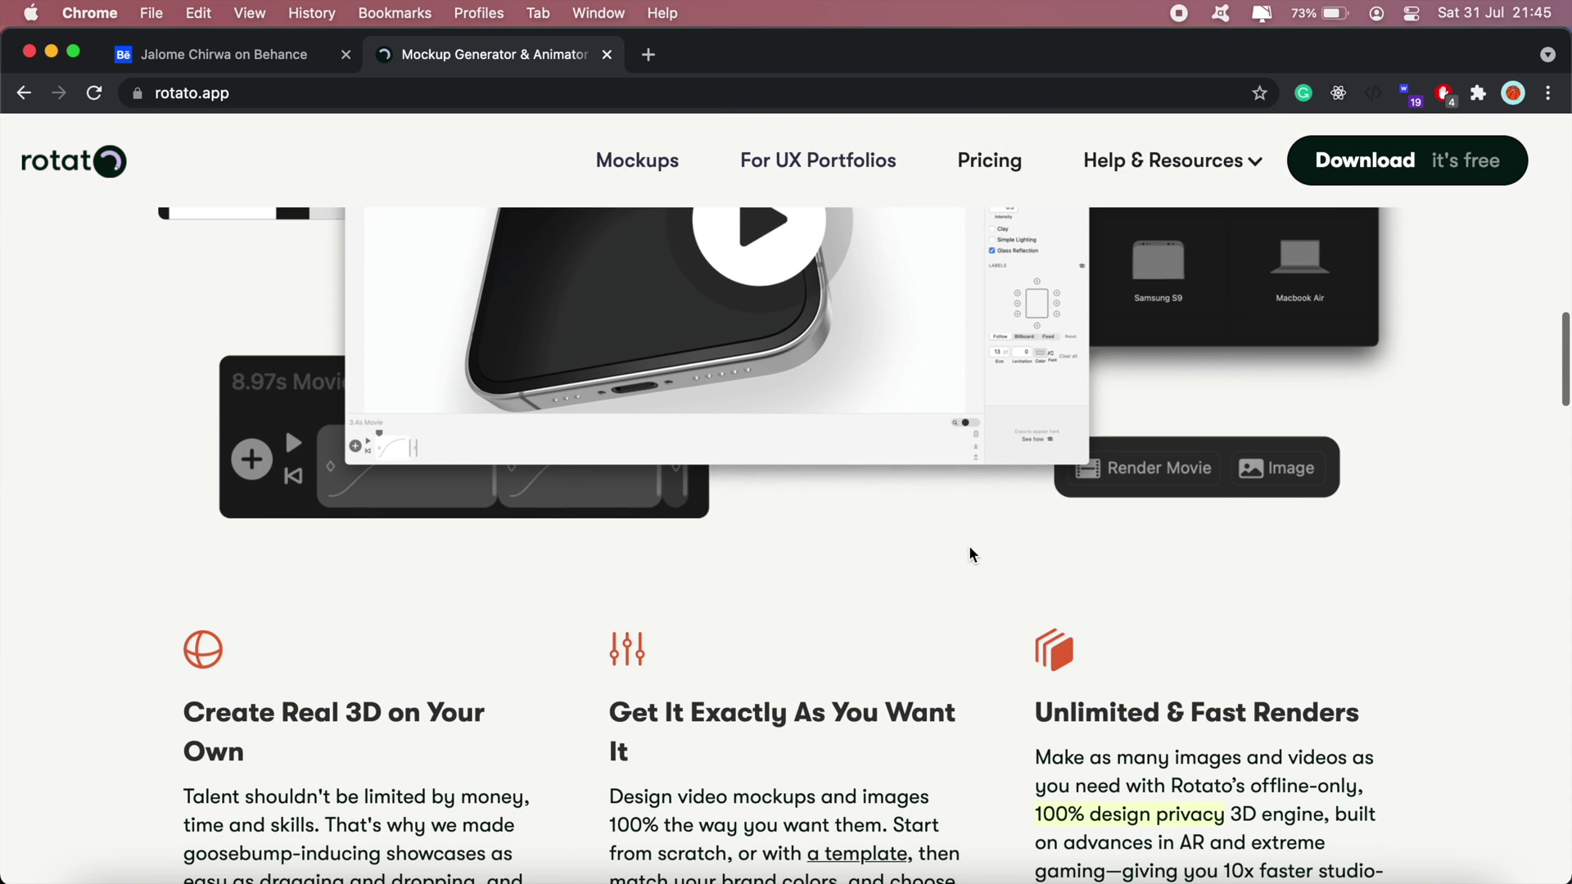
# View XD Guru's Device Mockups for Adobe XD page in another tab, then close both tabs
pyautogui.click(649, 54)
pyautogui.write('xdguru.com/adobe-xd-mockups/')
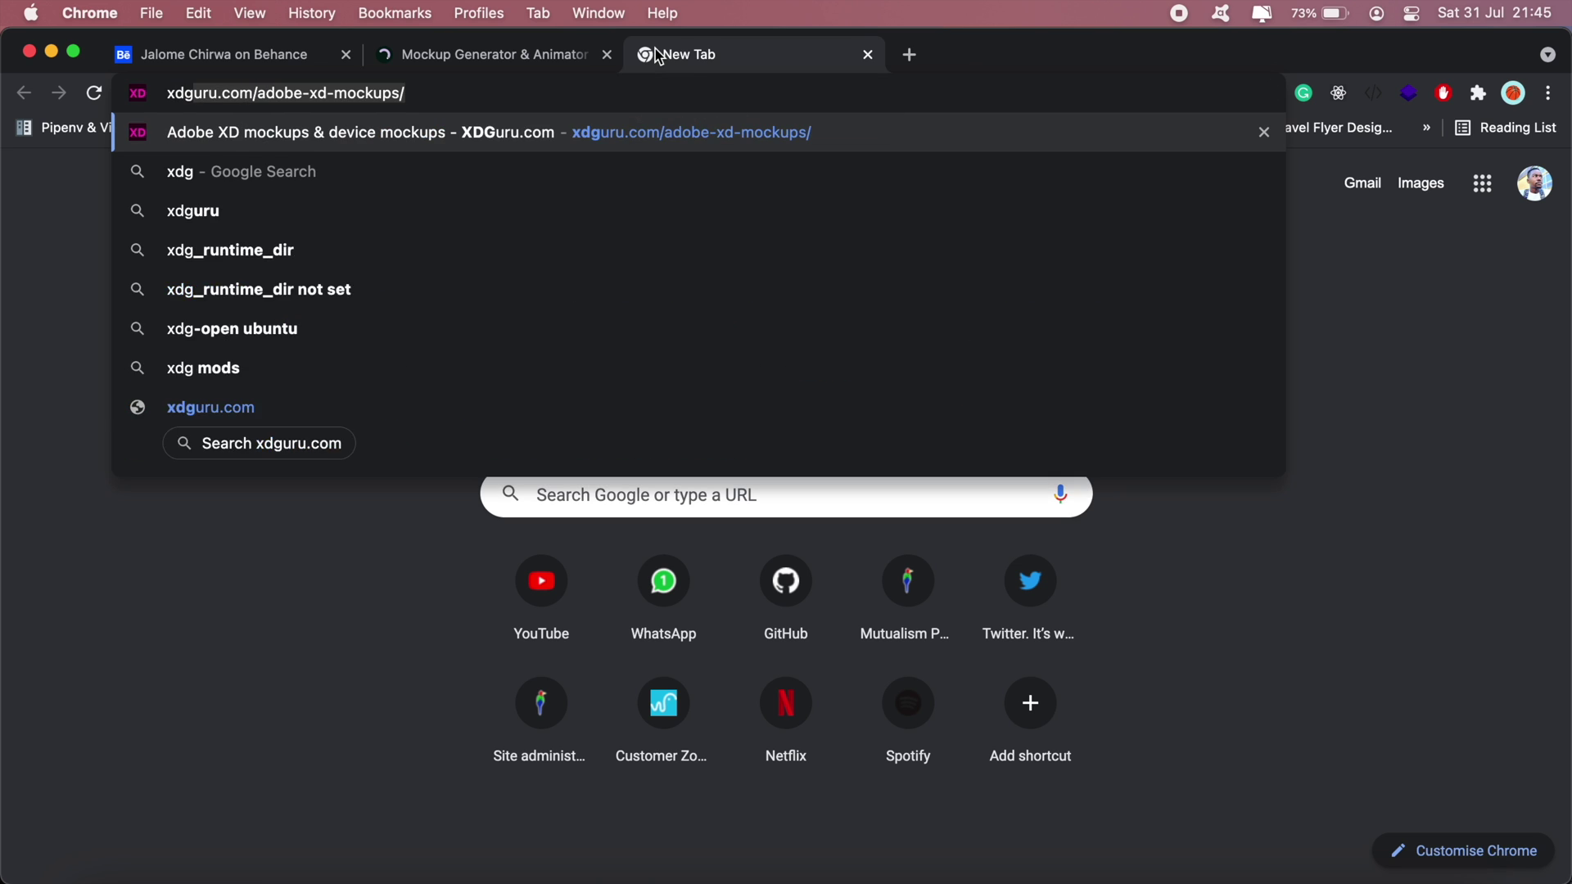
pyautogui.press('Return')
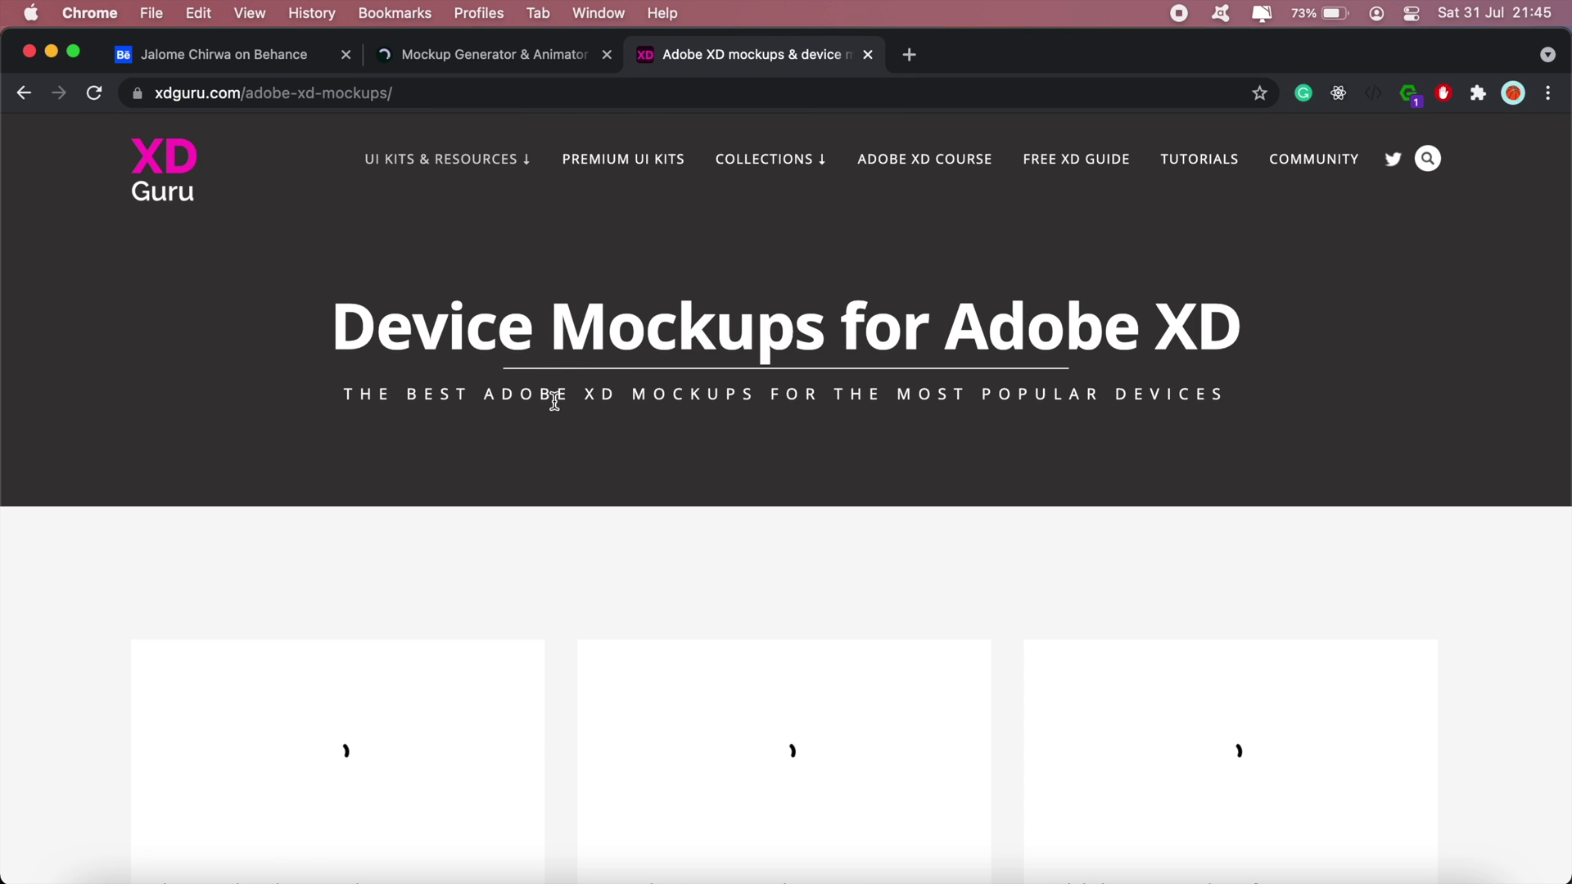
pyautogui.scroll(-3, 537, 490)
pyautogui.scroll(-4, 537, 490)
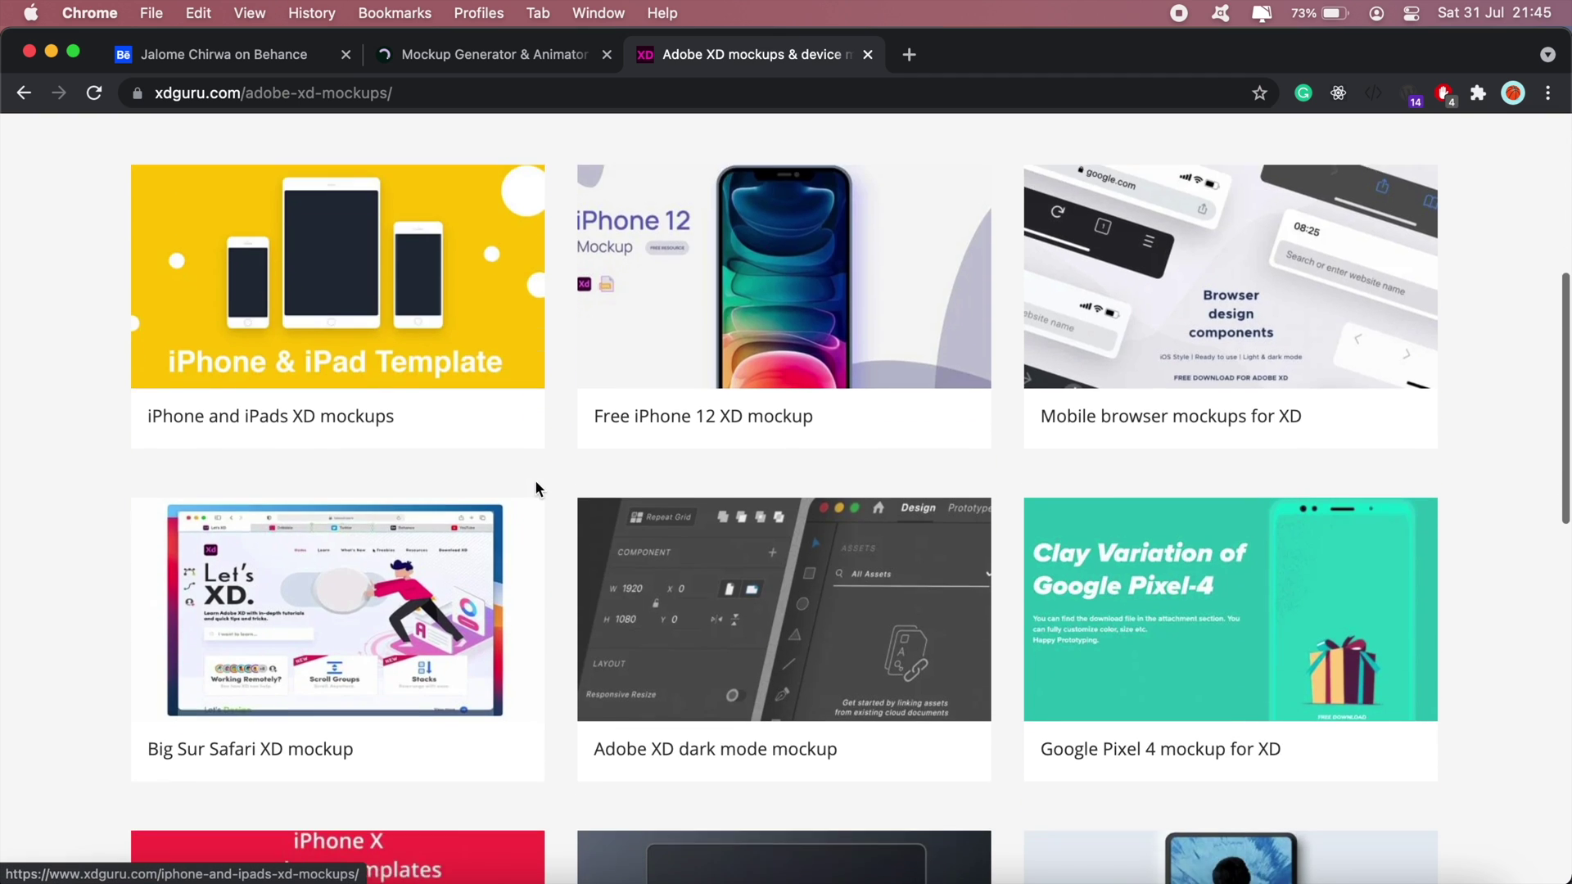
pyautogui.scroll(7, 538, 490)
pyautogui.press('super+w')
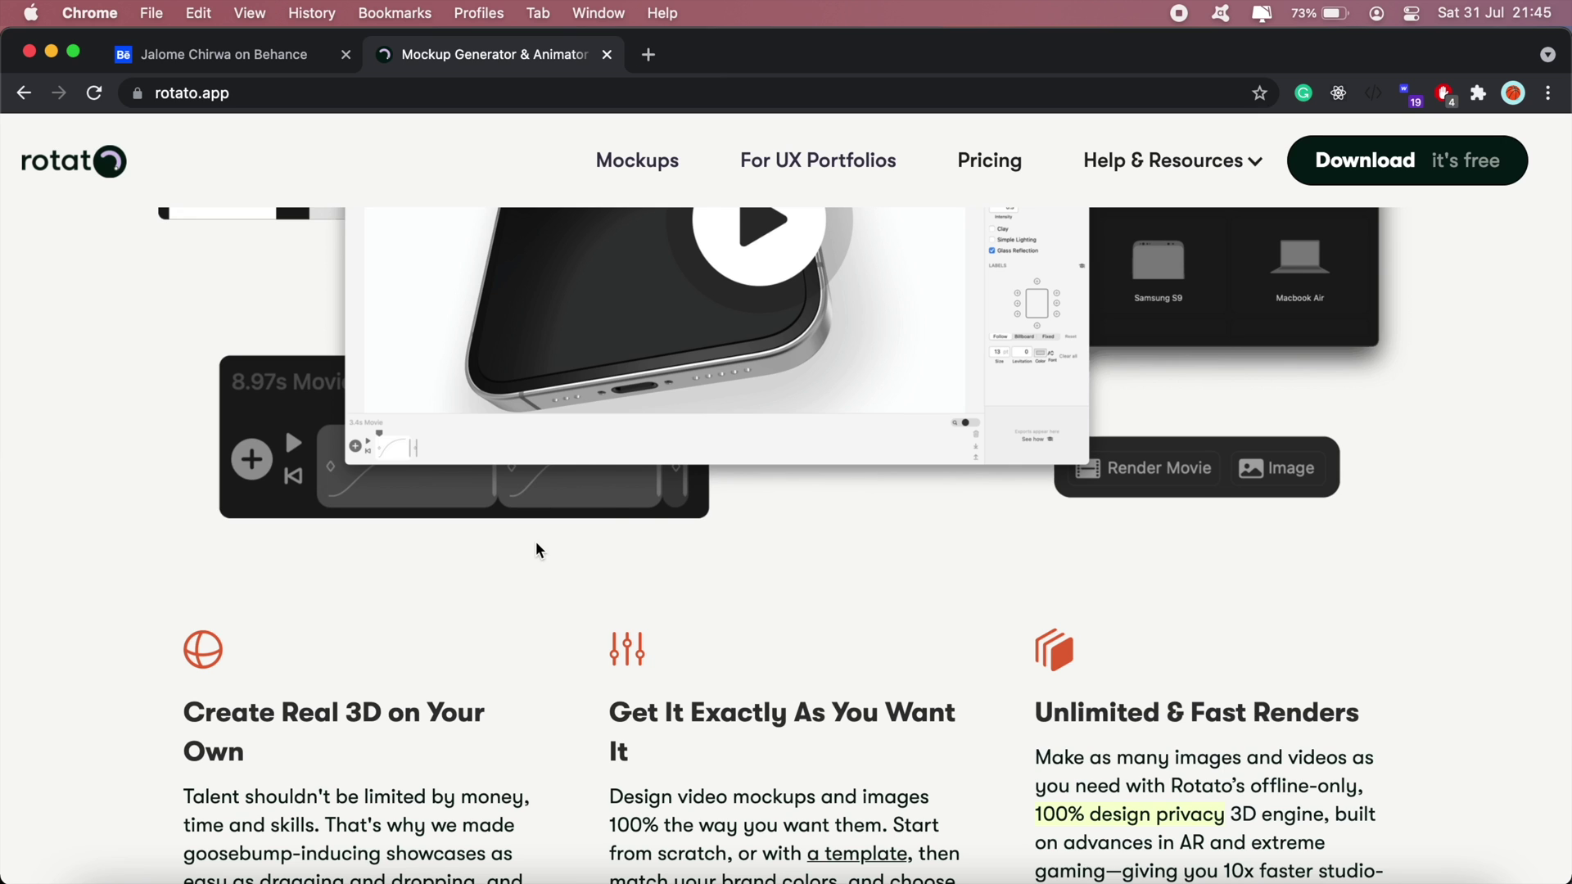
pyautogui.press('super+w')
# Back in Adobe XD, marquee-select all six light and dark dashboard artboards together
pyautogui.click(730, 881)
pyautogui.hscroll(-10, 834, 729)
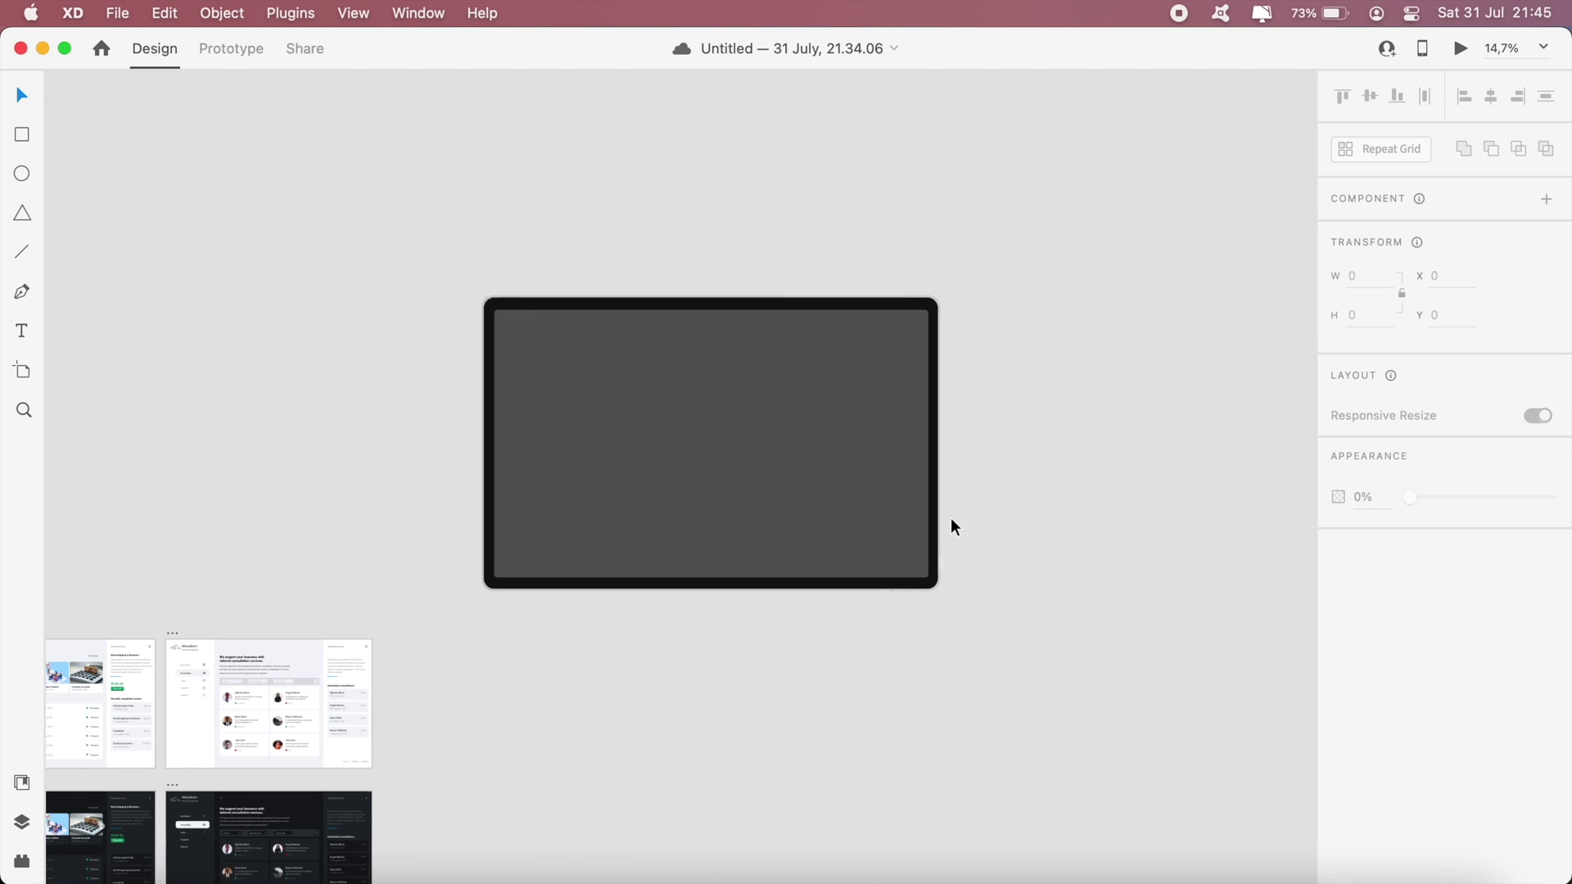
pyautogui.scroll(-6, 1041, 470)
pyautogui.hscroll(-3, 696, 606)
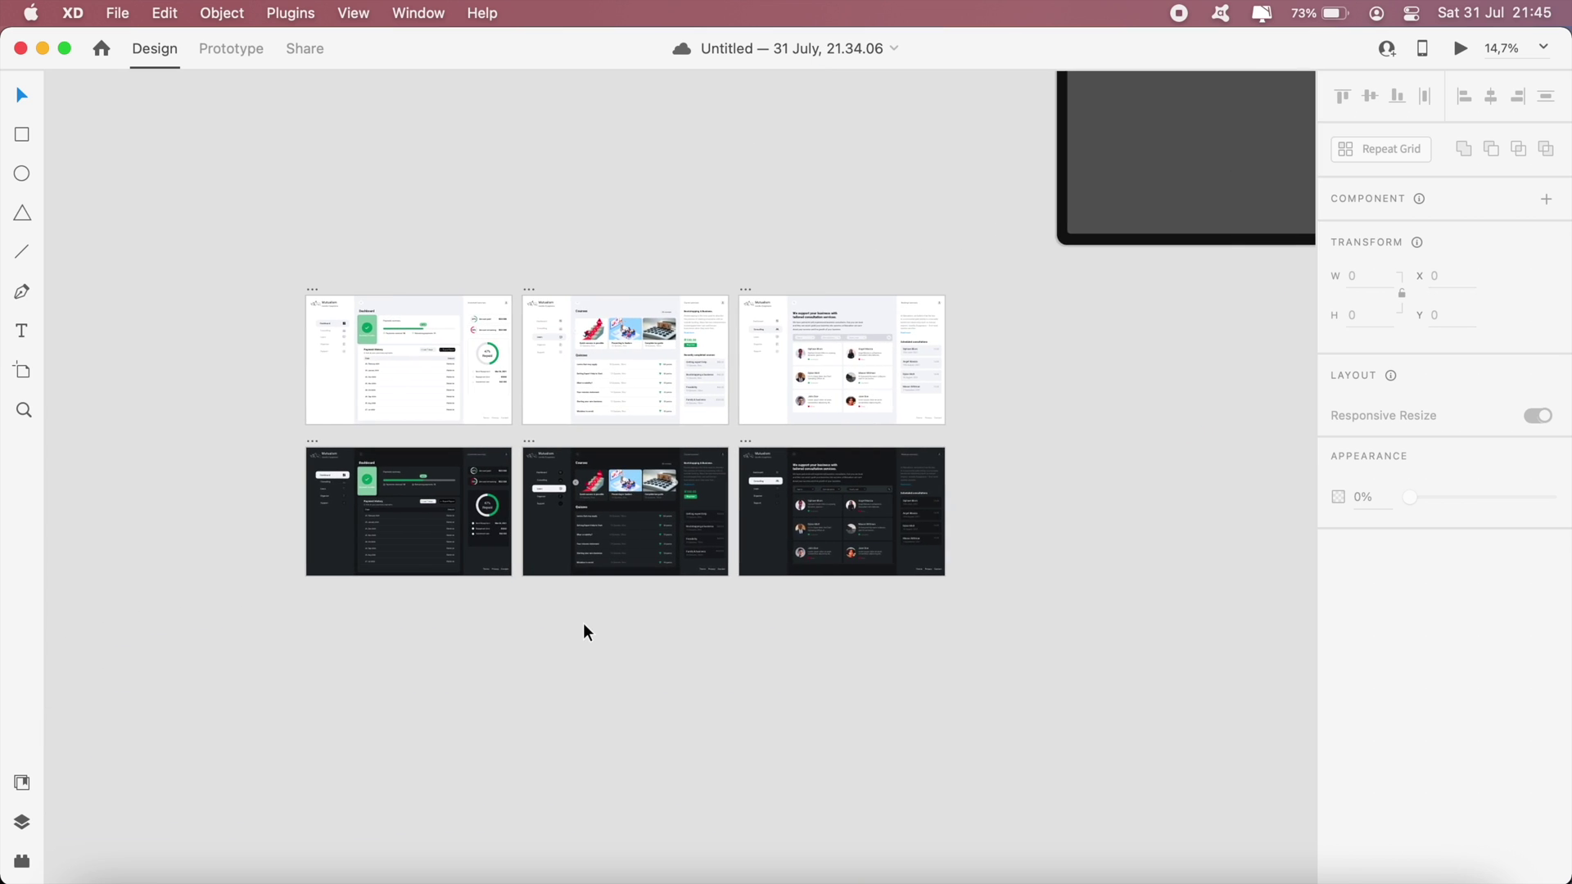
pyautogui.scroll(6, 583, 627)
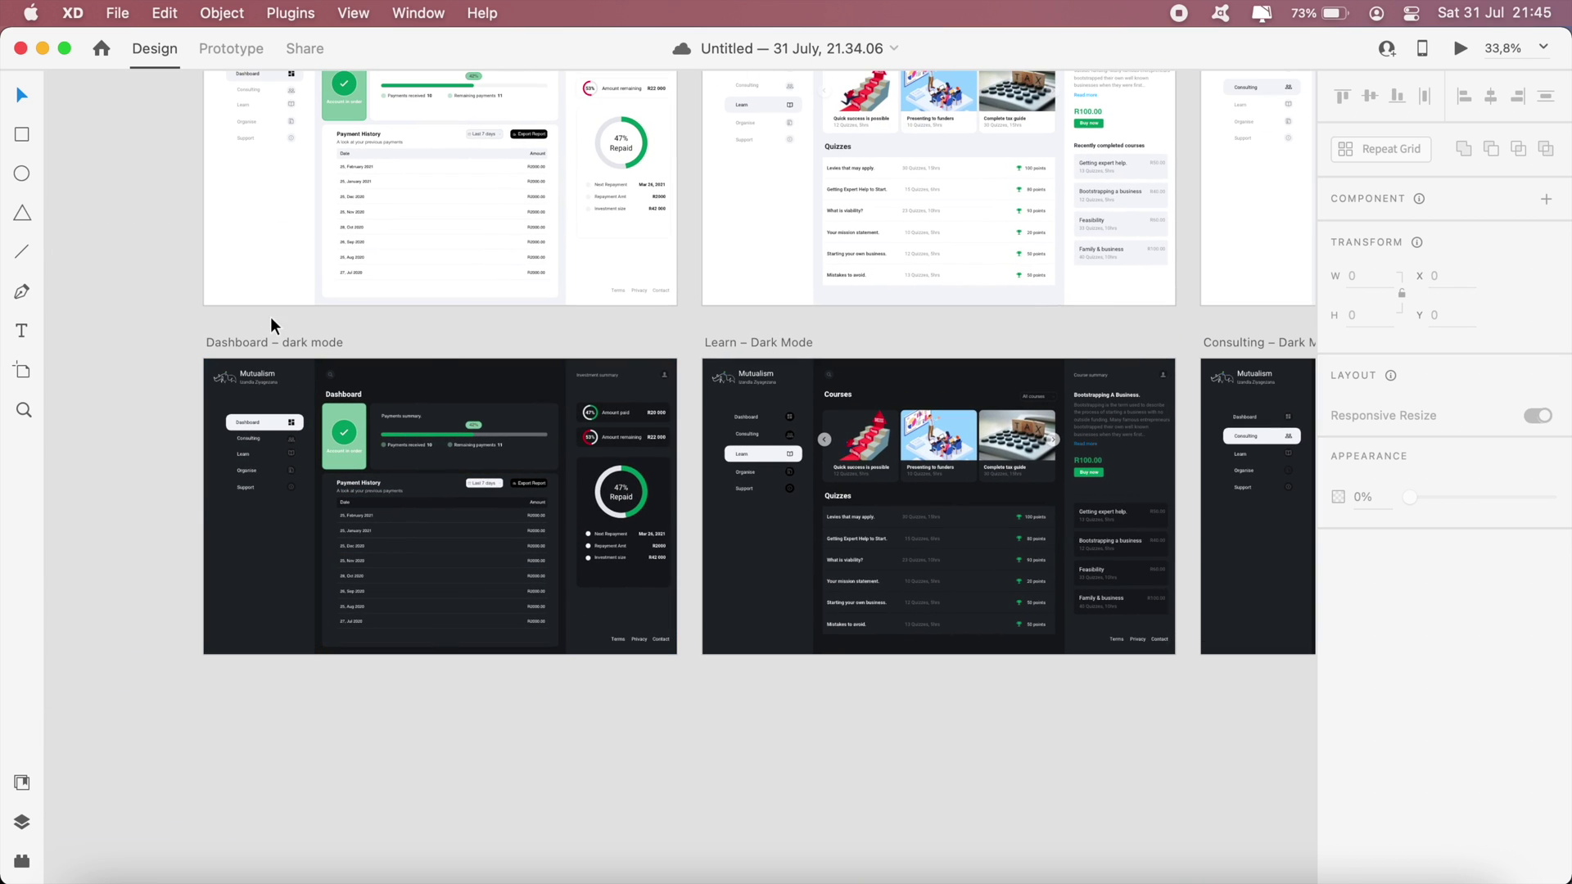
pyautogui.click(275, 341)
pyautogui.scroll(5, 230, 246)
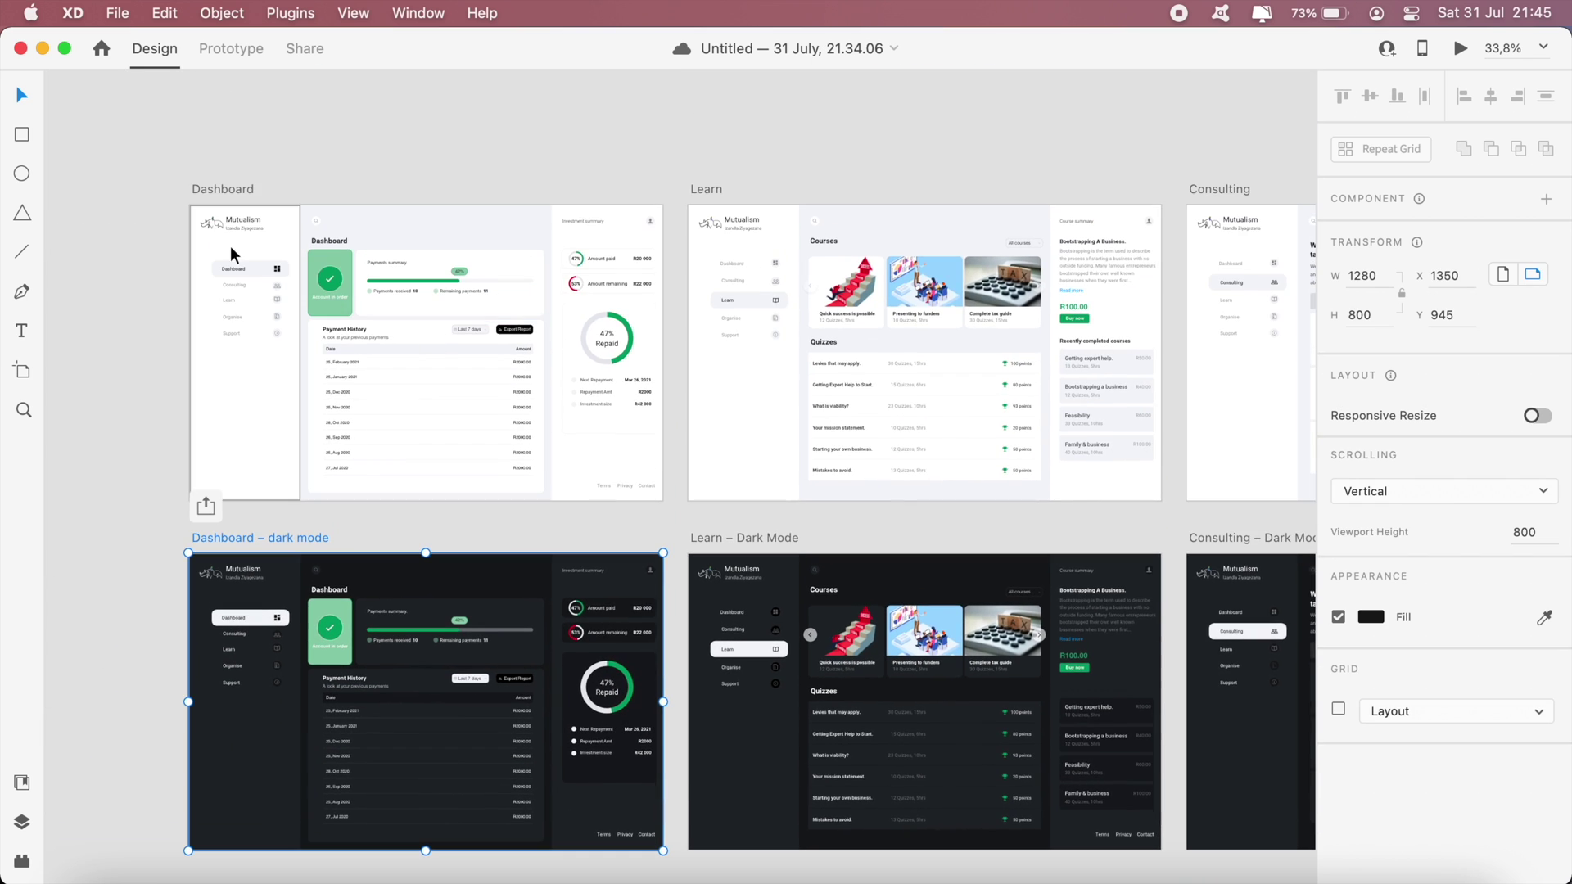
pyautogui.click(214, 185)
pyautogui.scroll(-3, 214, 184)
pyautogui.click(166, 180)
pyautogui.moveTo(166, 182); pyautogui.dragTo(1013, 837)
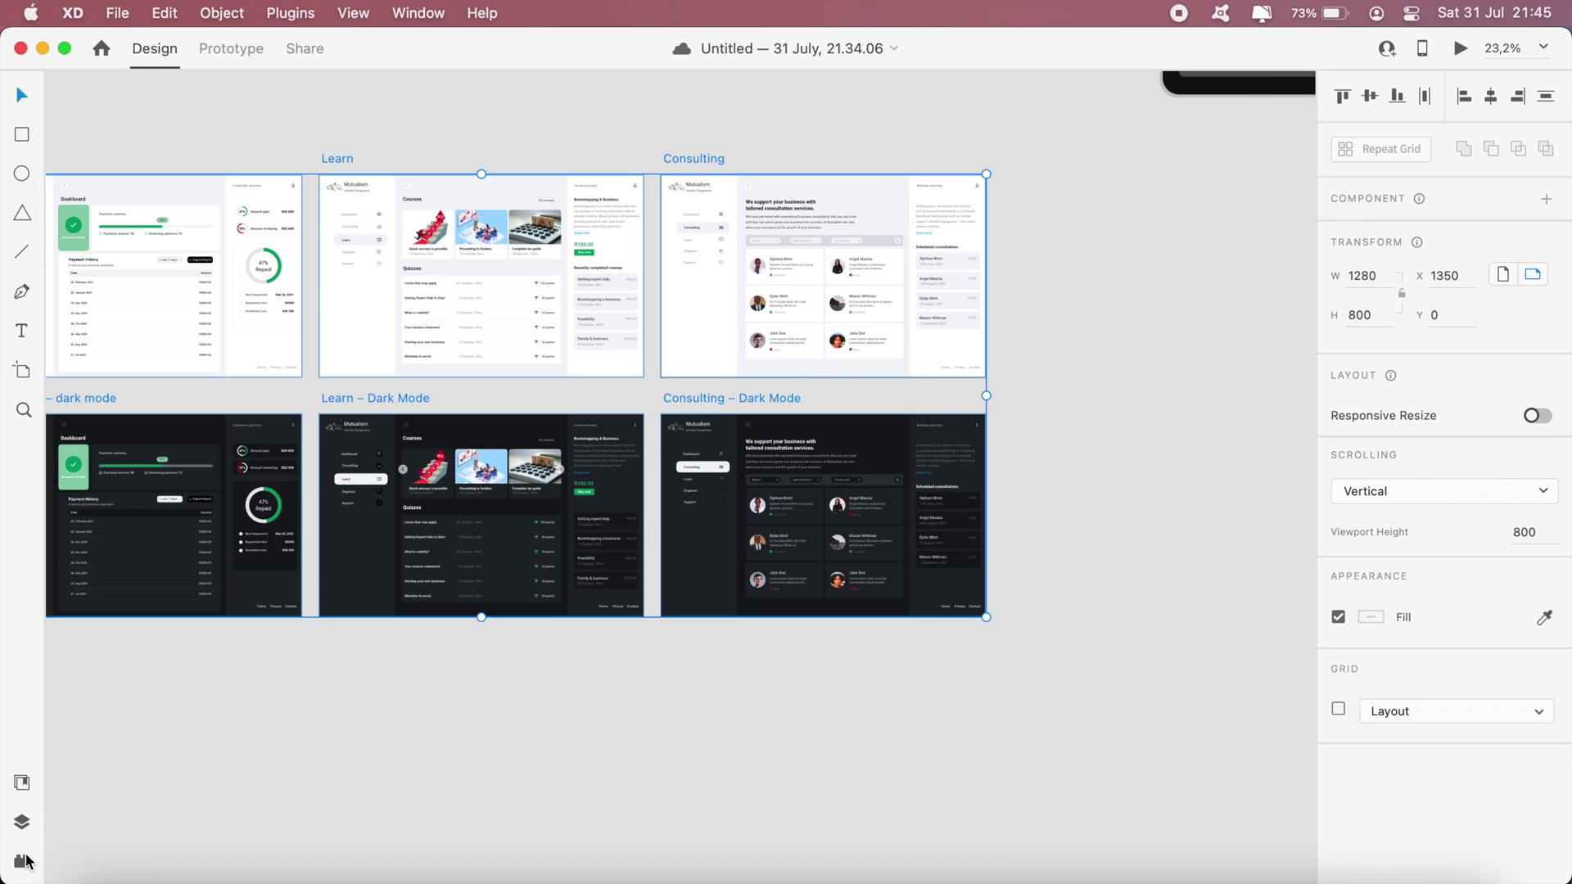
pyautogui.click(22, 860)
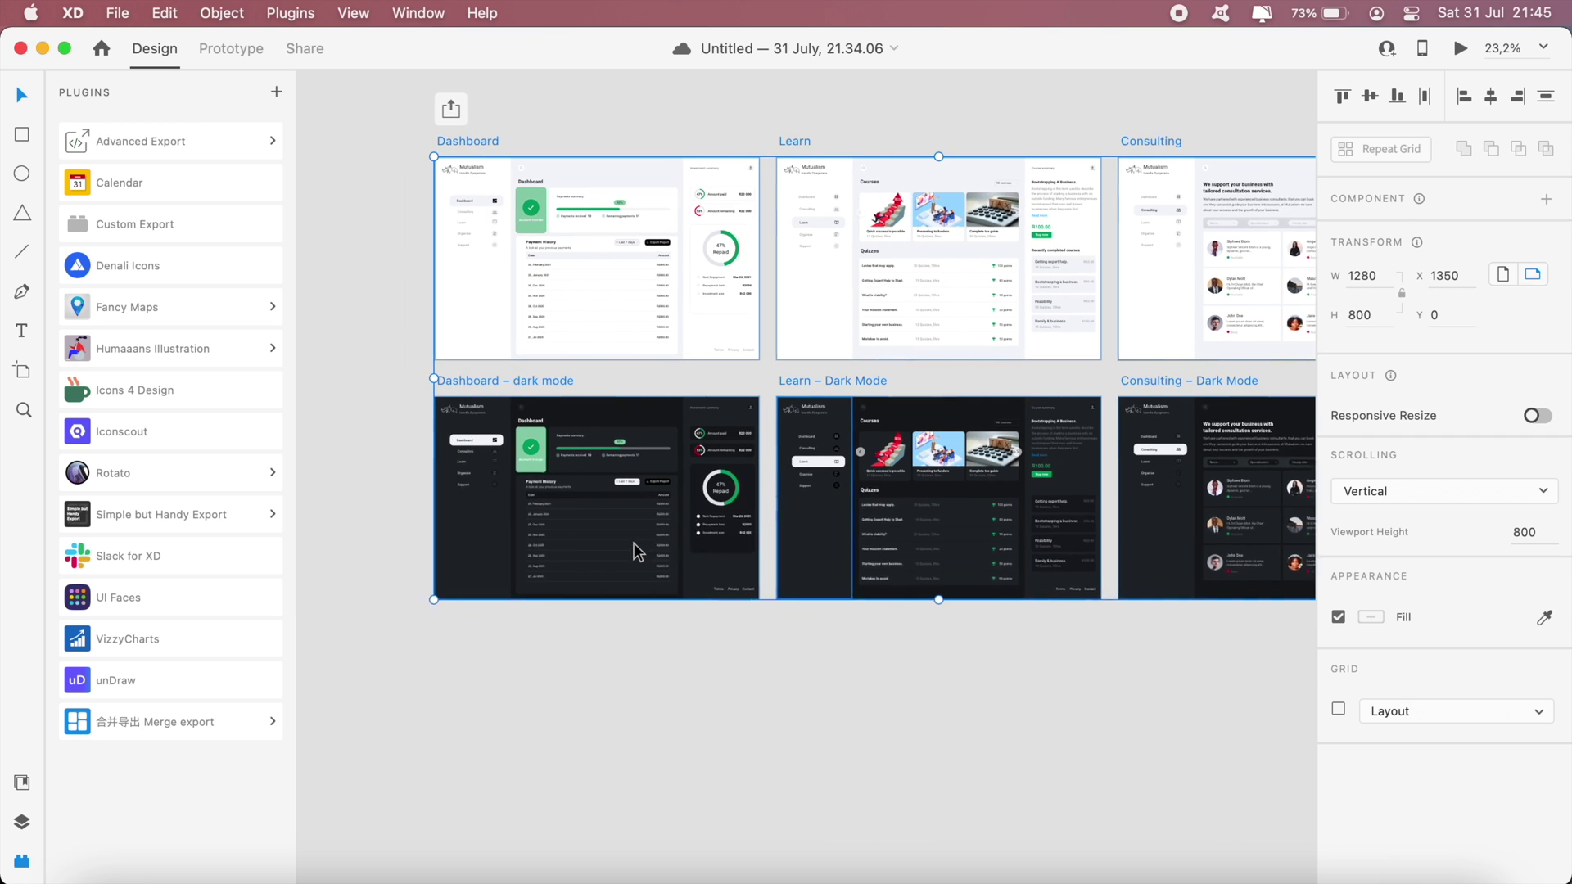
# Export the six artboards as PNG at scale 10 into a new Desktop folder named 'exports' with Simple but Handy Export
pyautogui.click(119, 513)
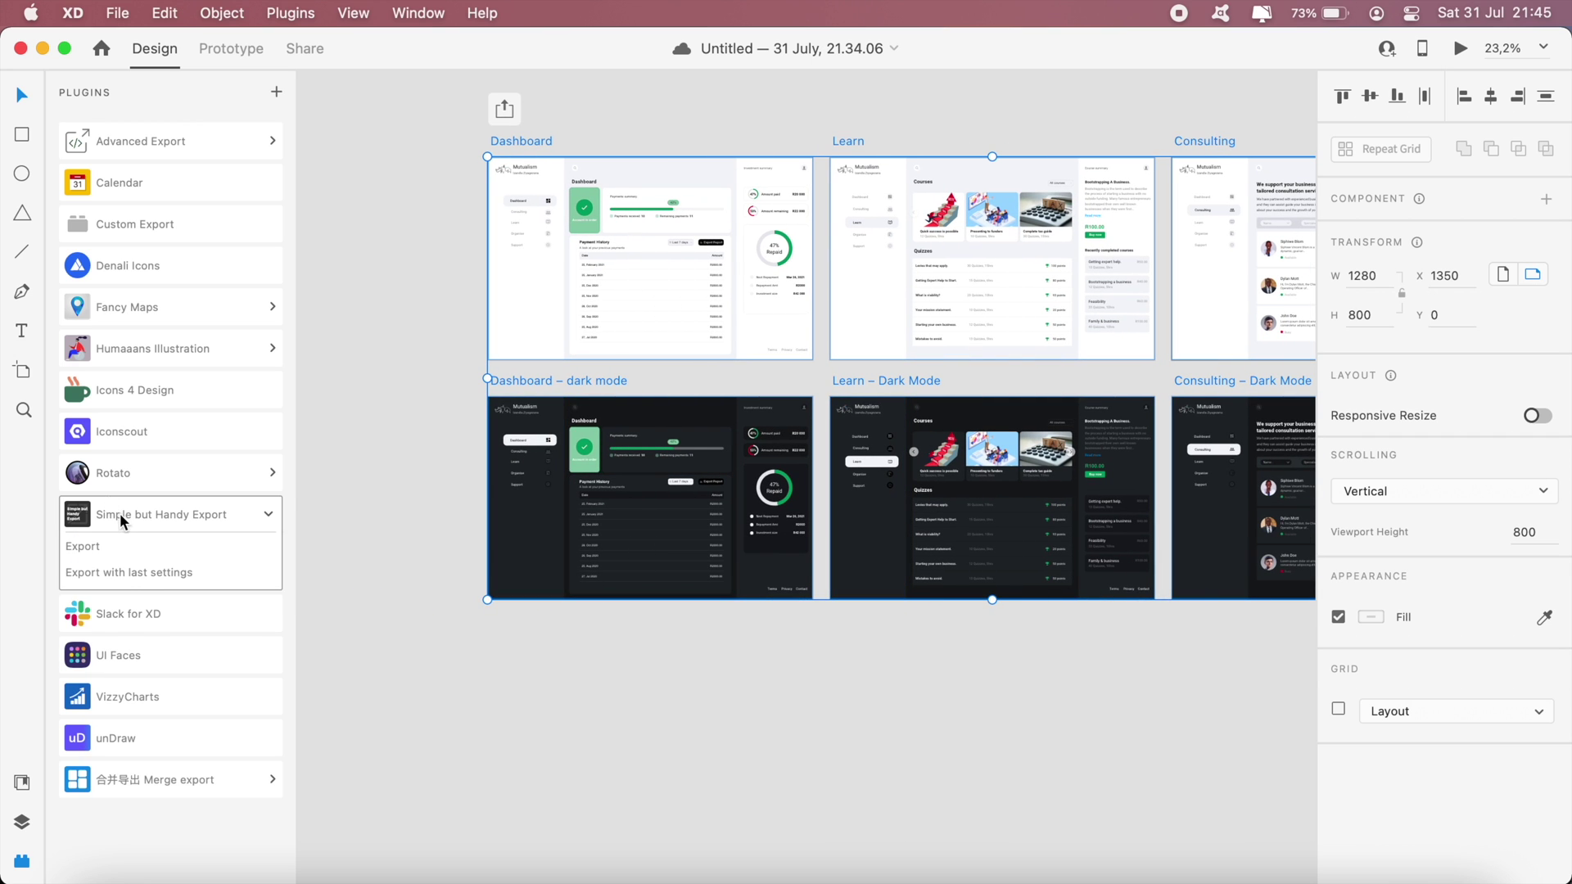
pyautogui.click(131, 549)
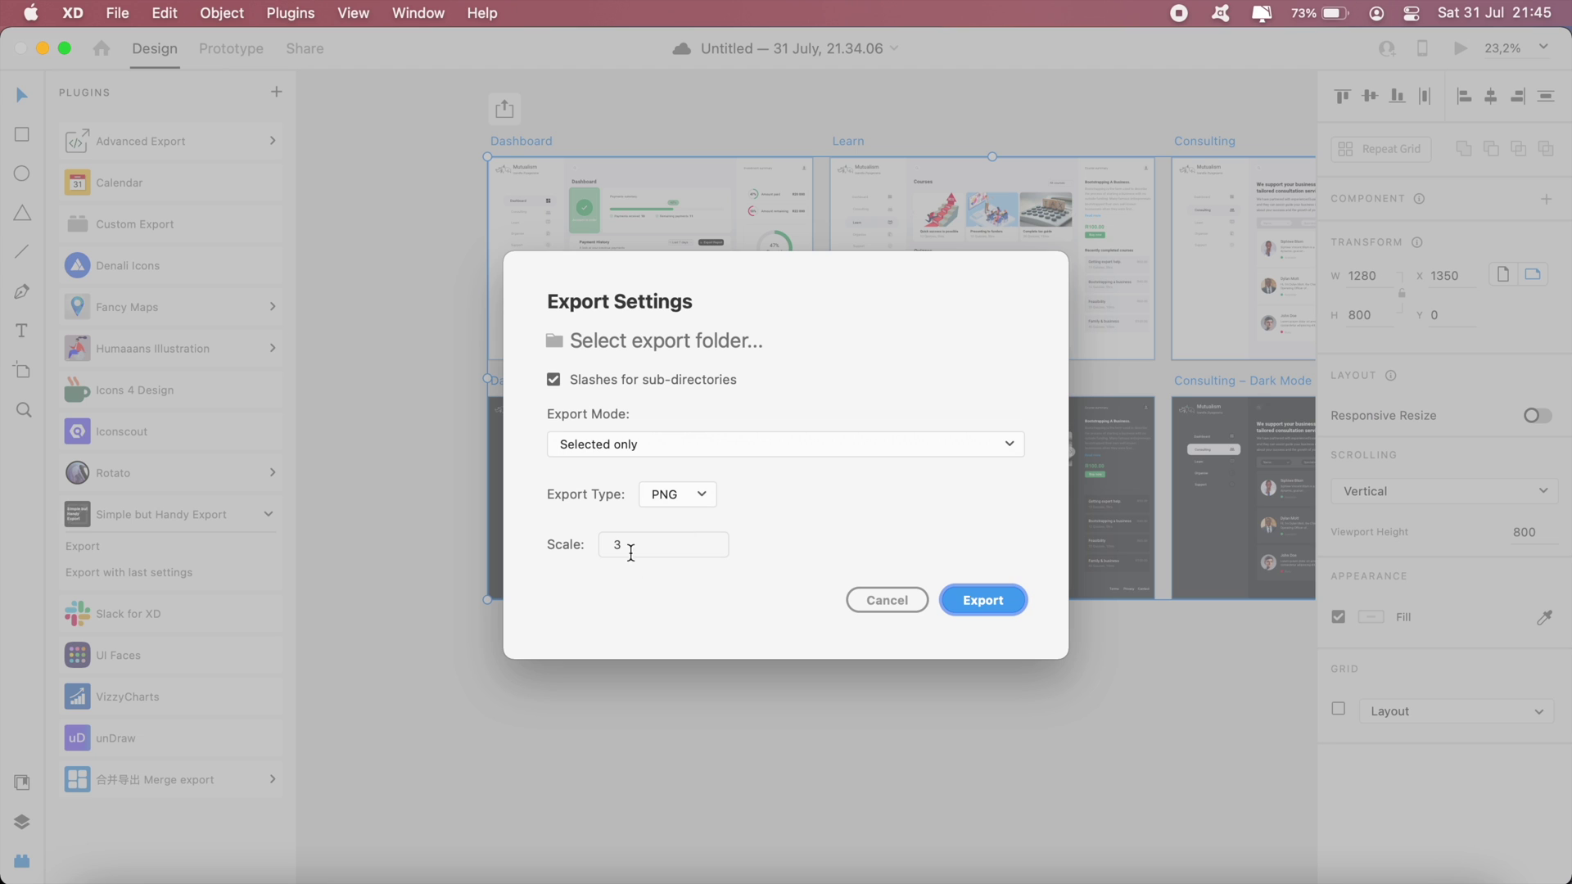
pyautogui.click(631, 549)
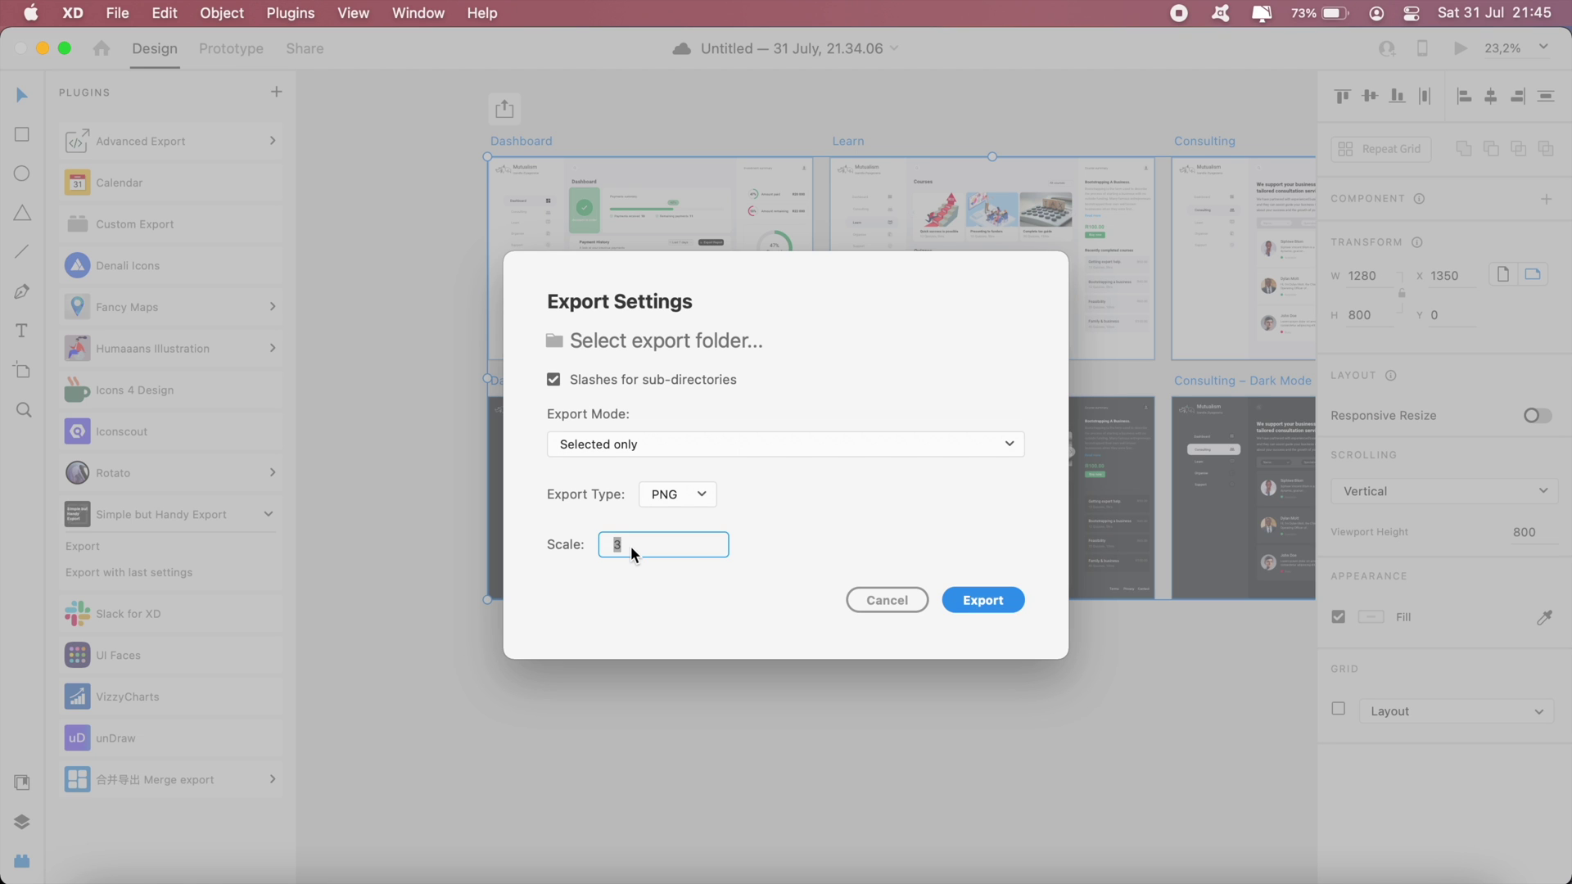
pyautogui.write('10')
pyautogui.click(675, 344)
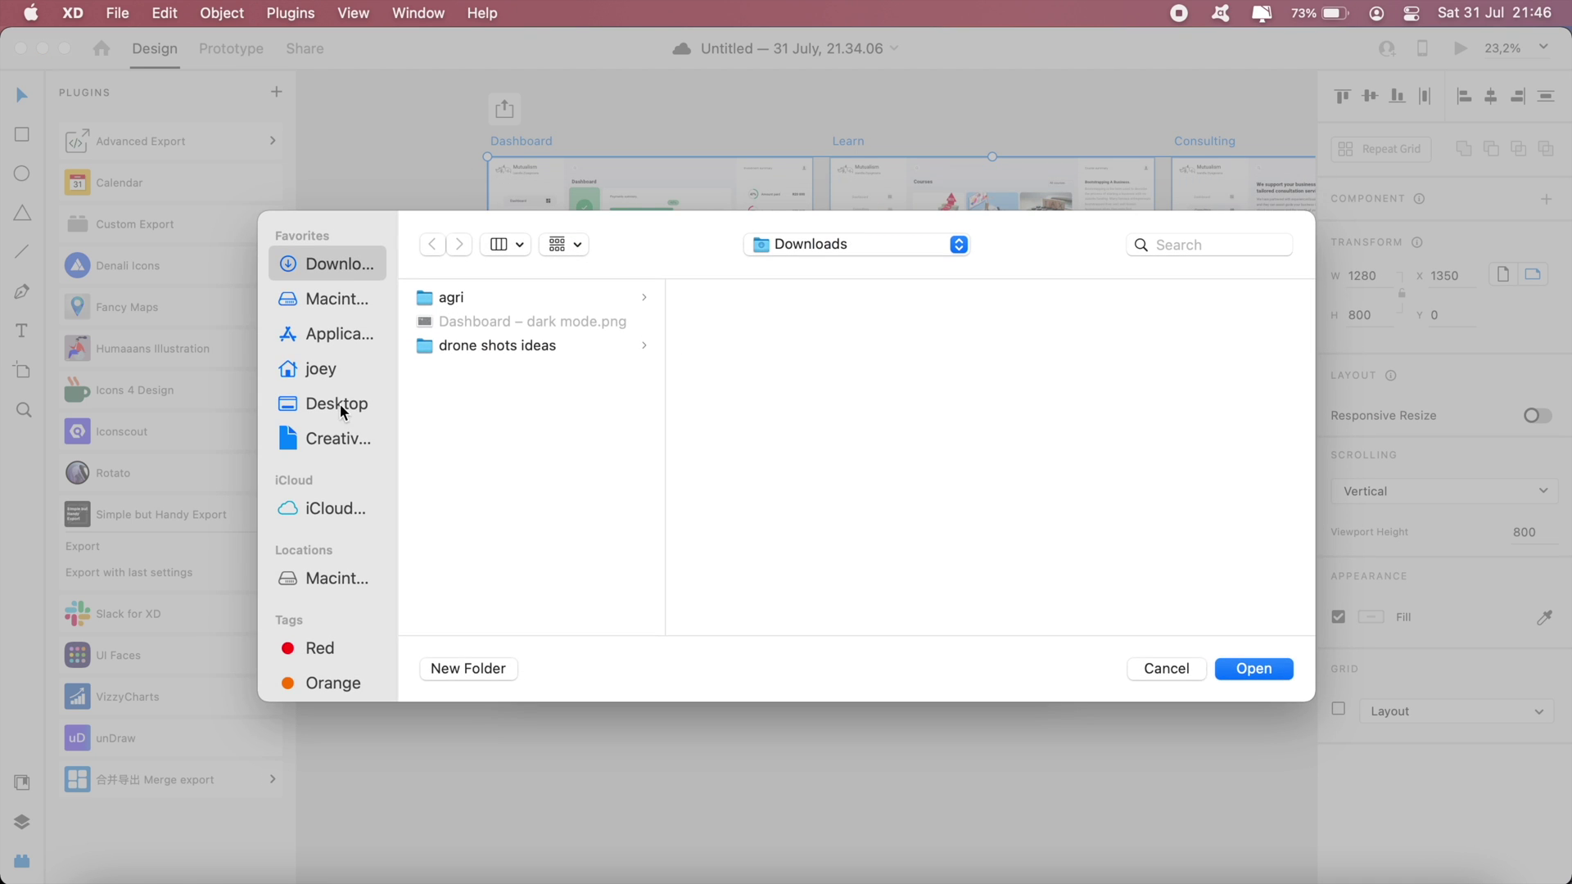
pyautogui.click(336, 404)
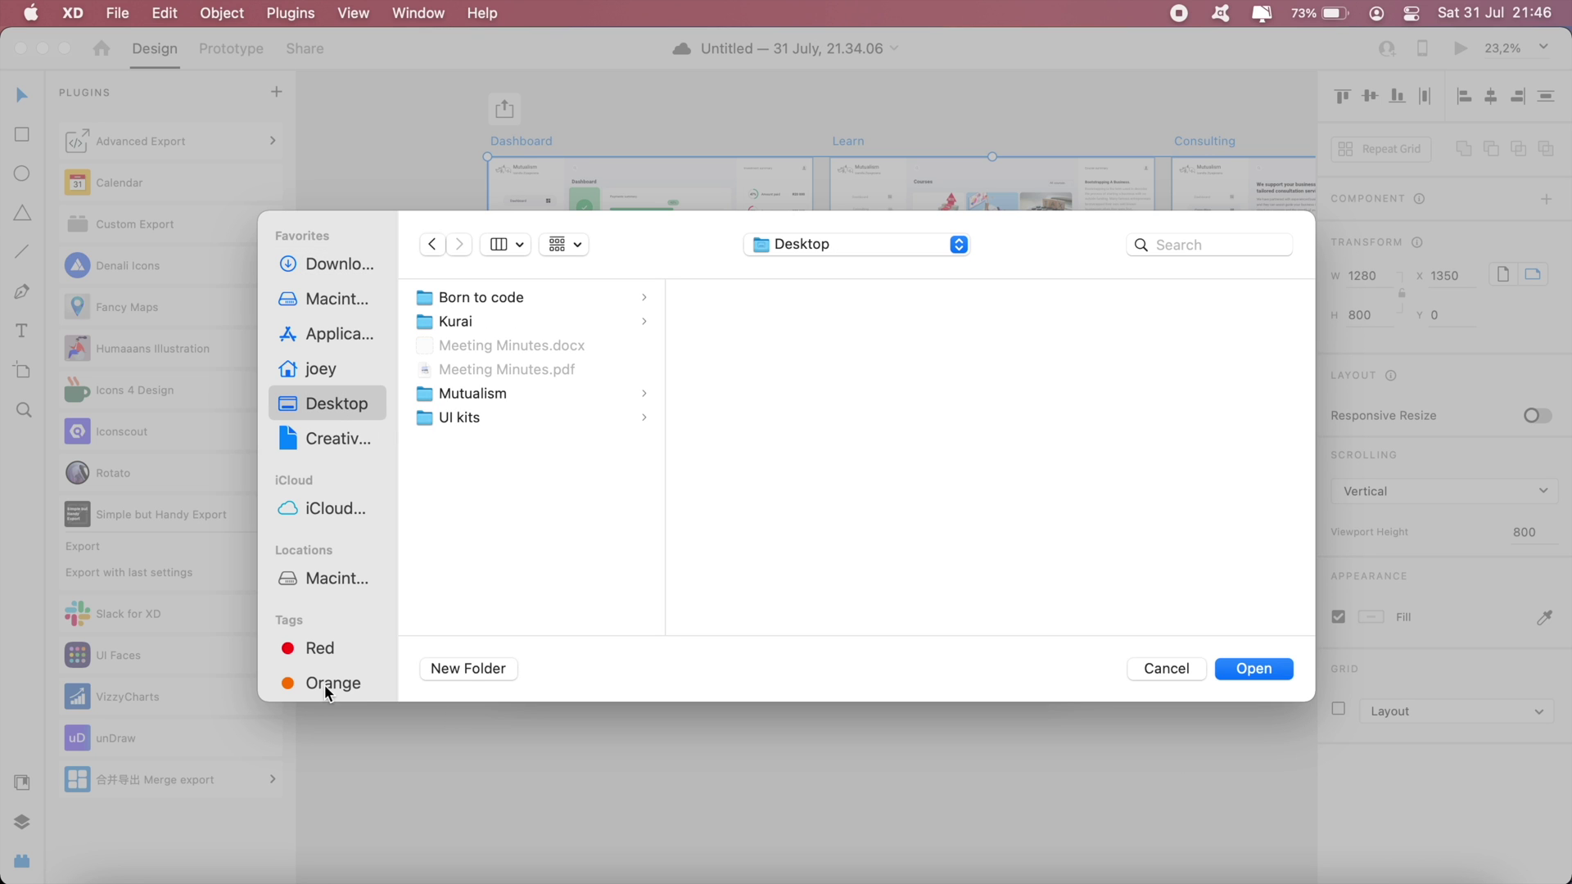
pyautogui.click(463, 668)
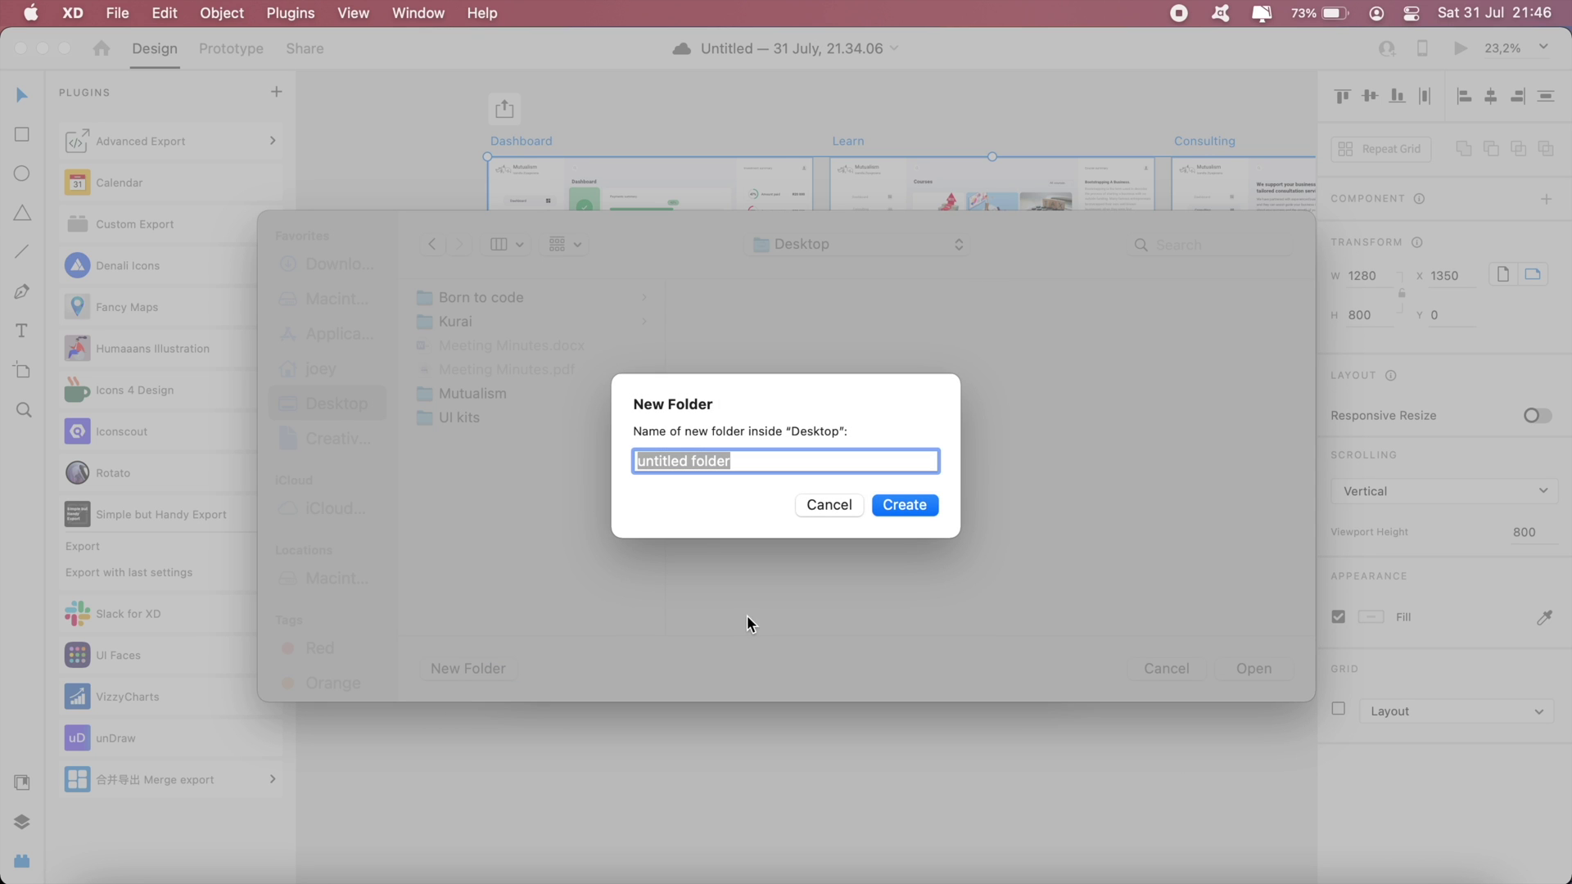
pyautogui.write('exports')
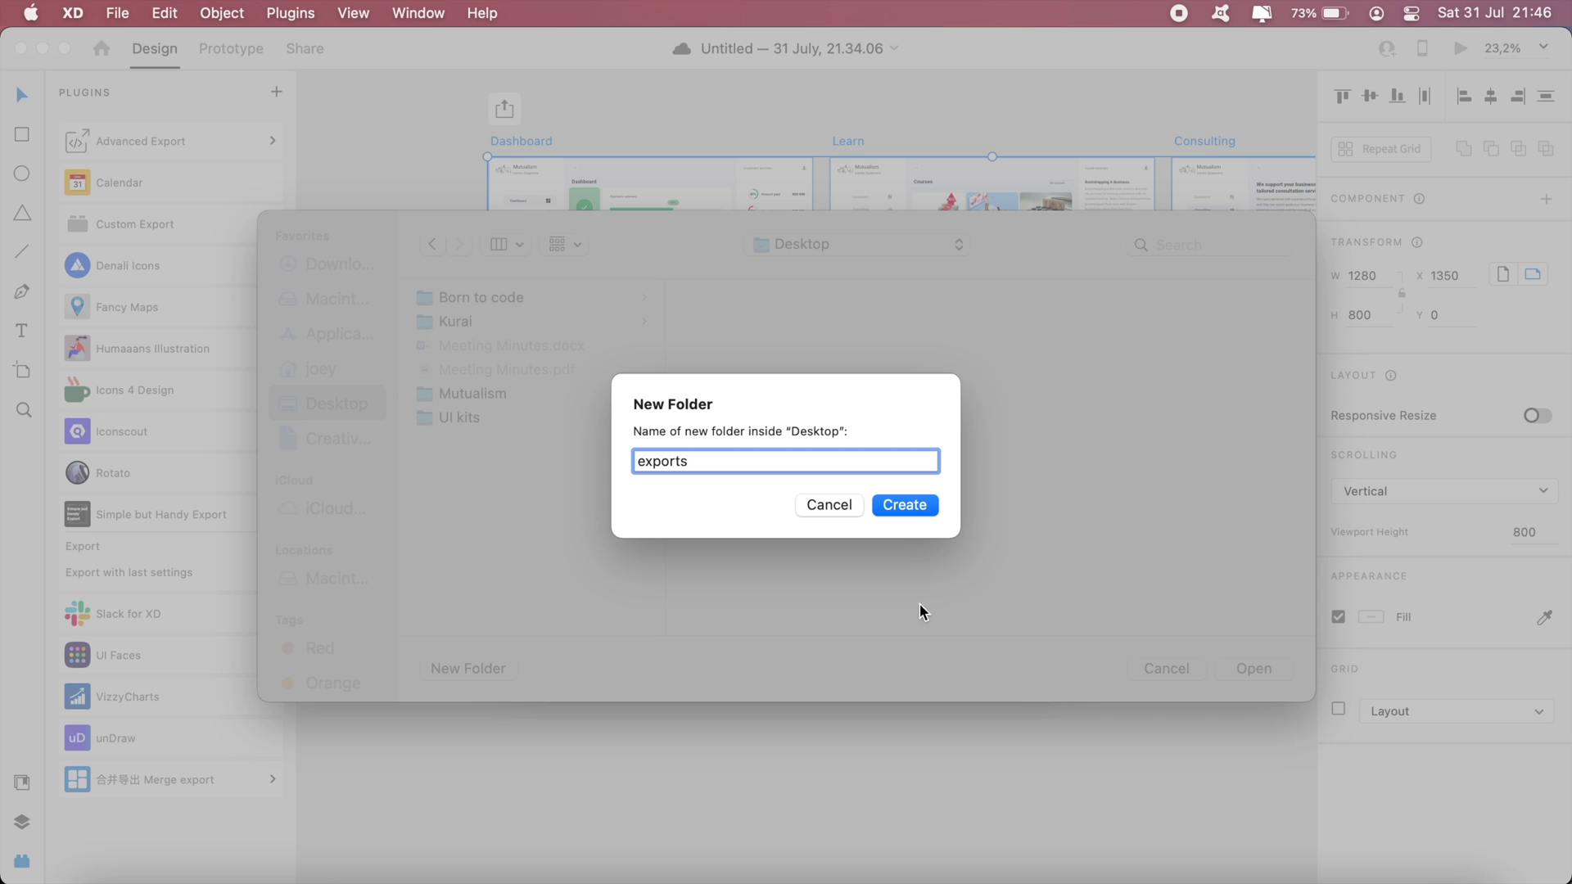
pyautogui.click(905, 506)
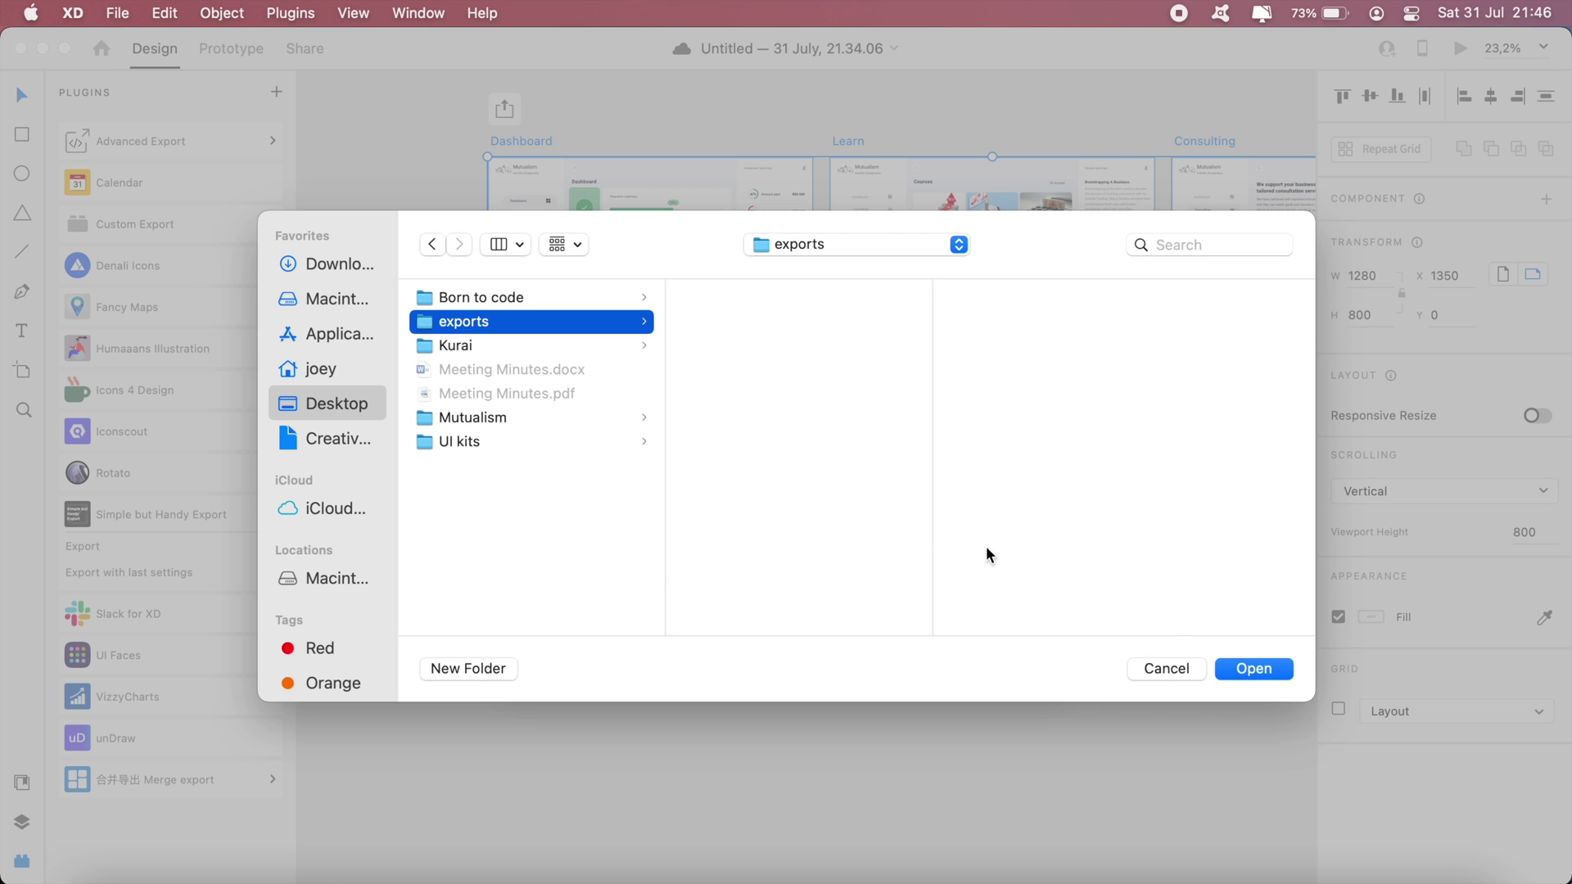
pyautogui.click(1268, 670)
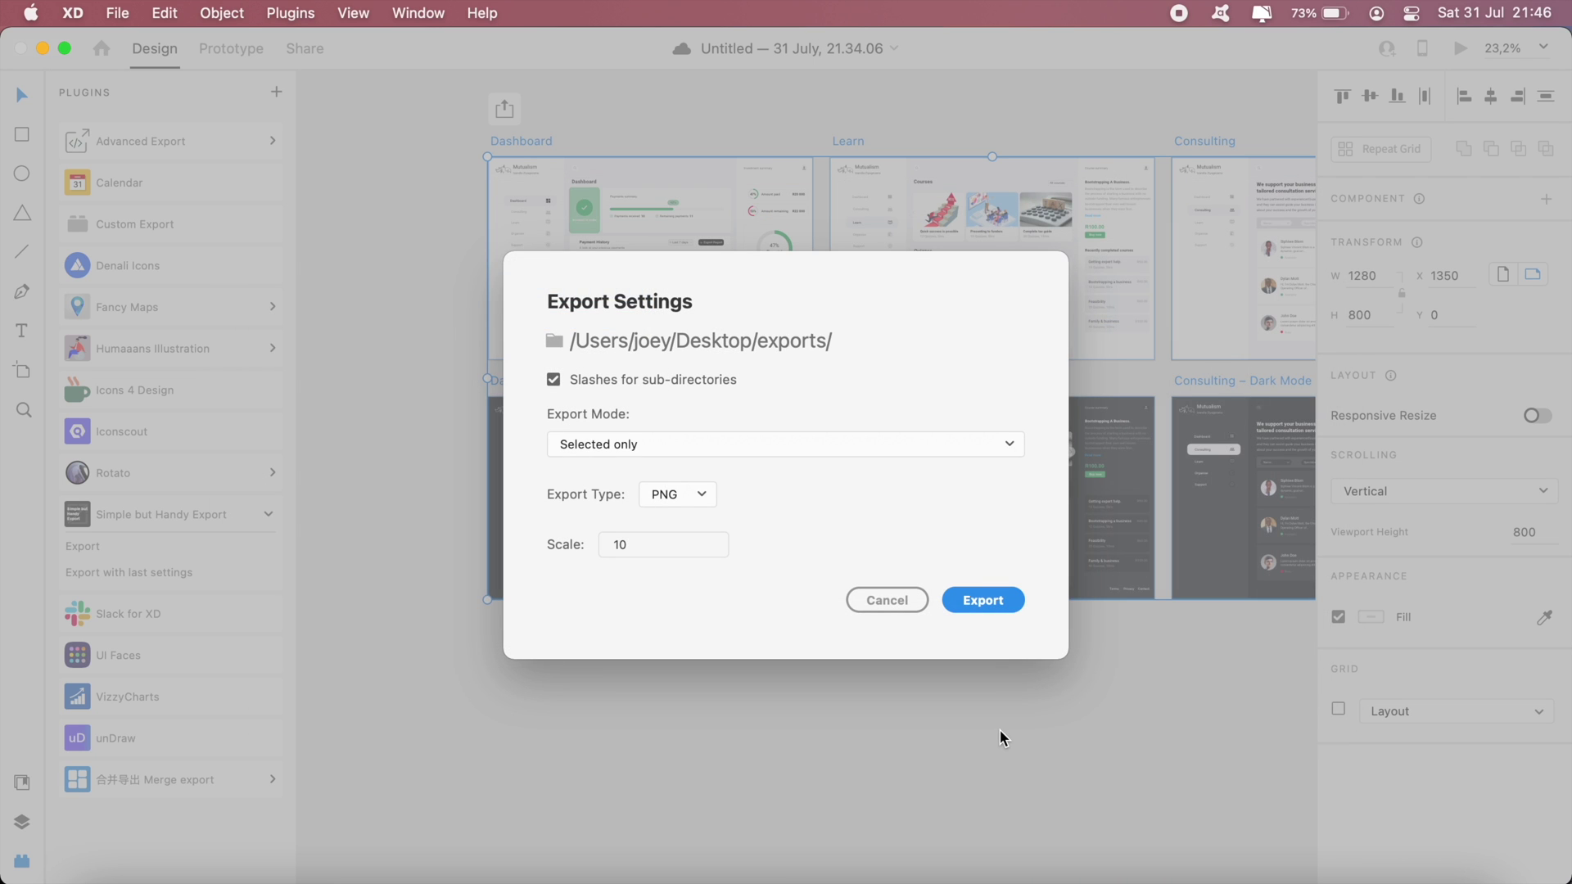
pyautogui.click(981, 600)
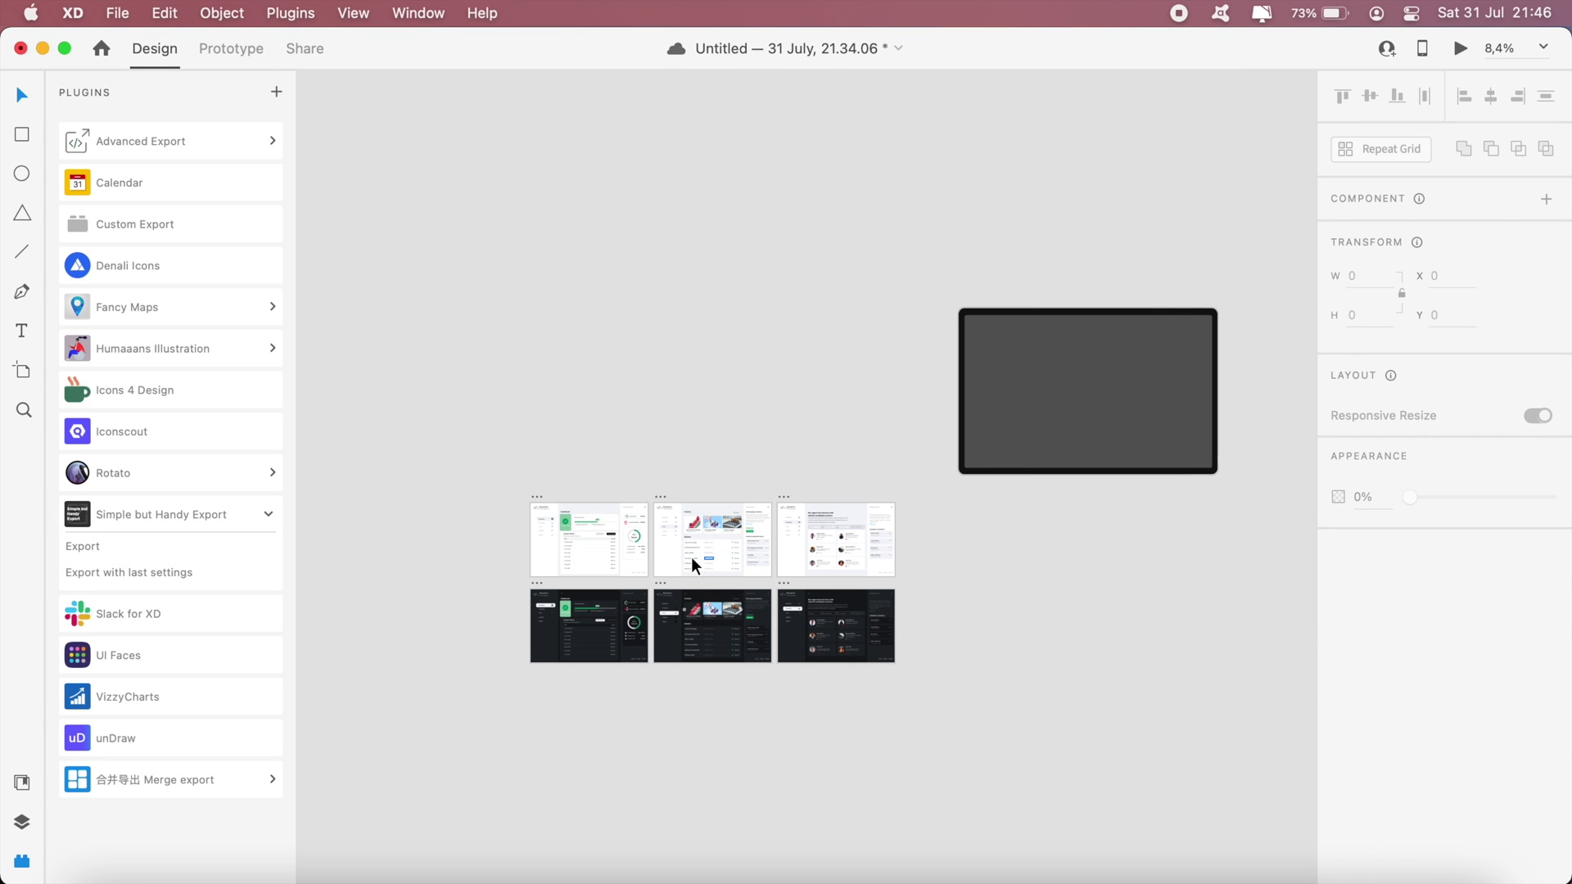
# Duplicate the dark device mockup below itself and turn the pair into a Repeat Grid
pyautogui.hscroll(5, 910, 544)
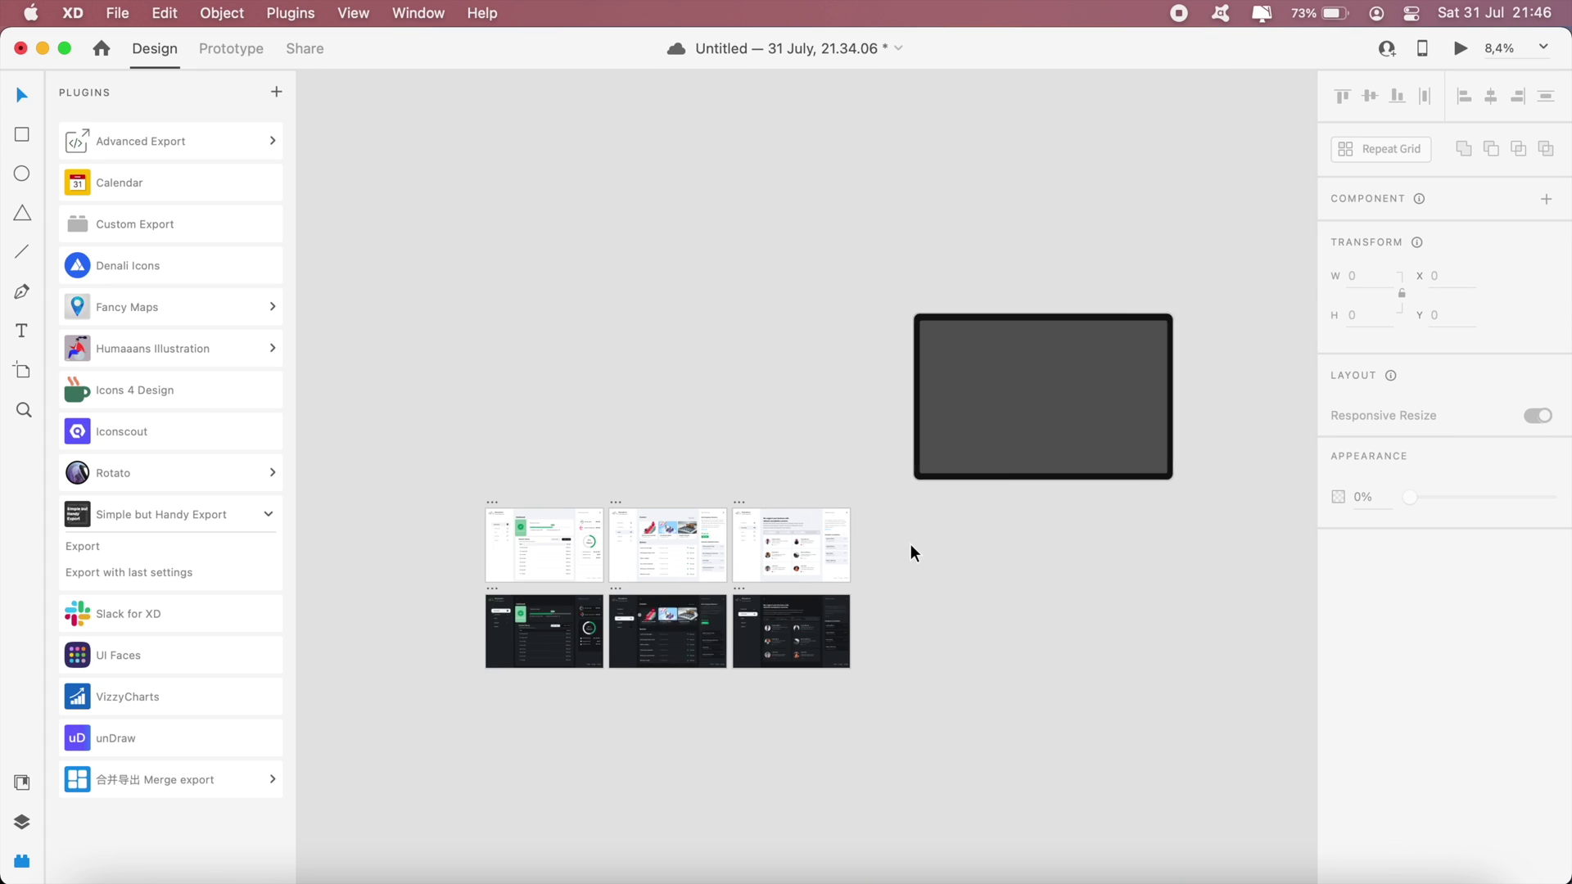
pyautogui.click(885, 401)
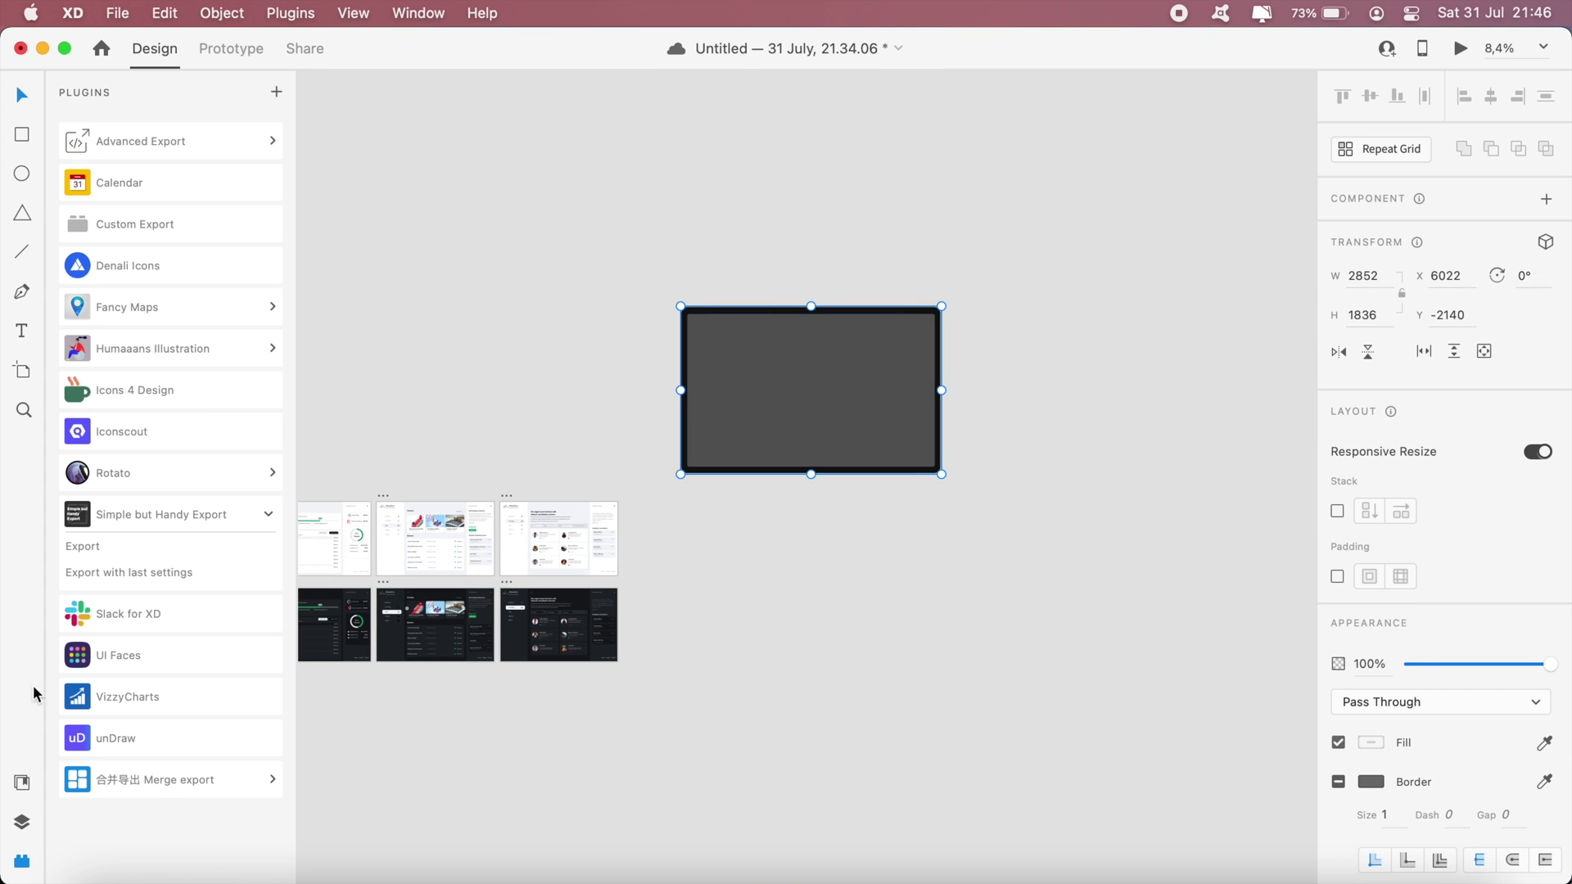
pyautogui.click(20, 863)
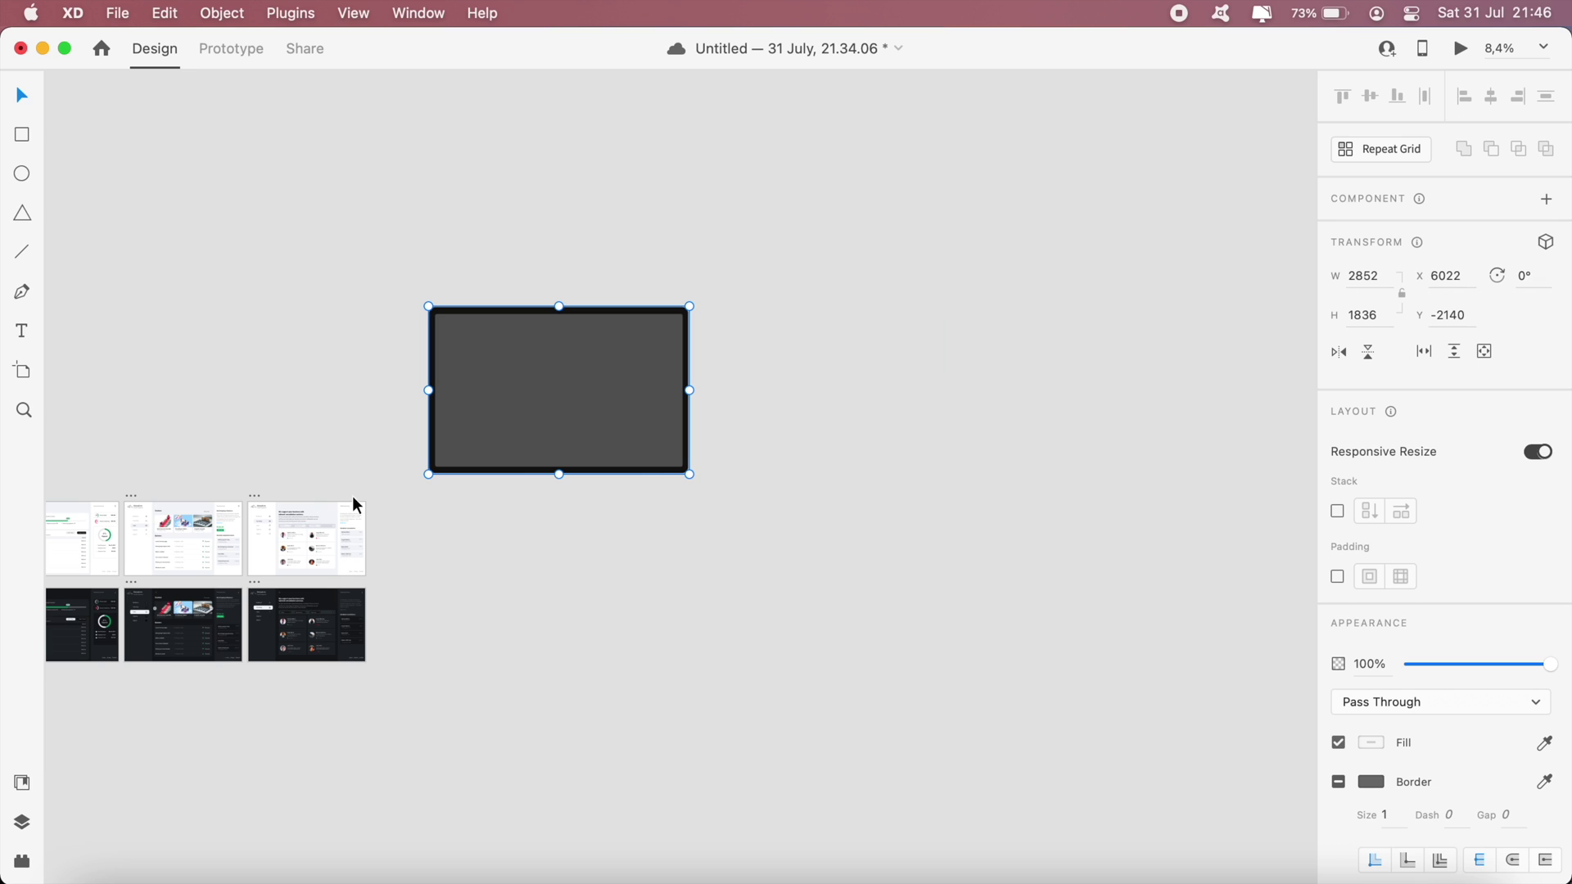
pyautogui.moveTo(568, 407); pyautogui.dragTo(563, 580)
pyautogui.click(738, 727)
pyautogui.moveTo(739, 722); pyautogui.dragTo(528, 303)
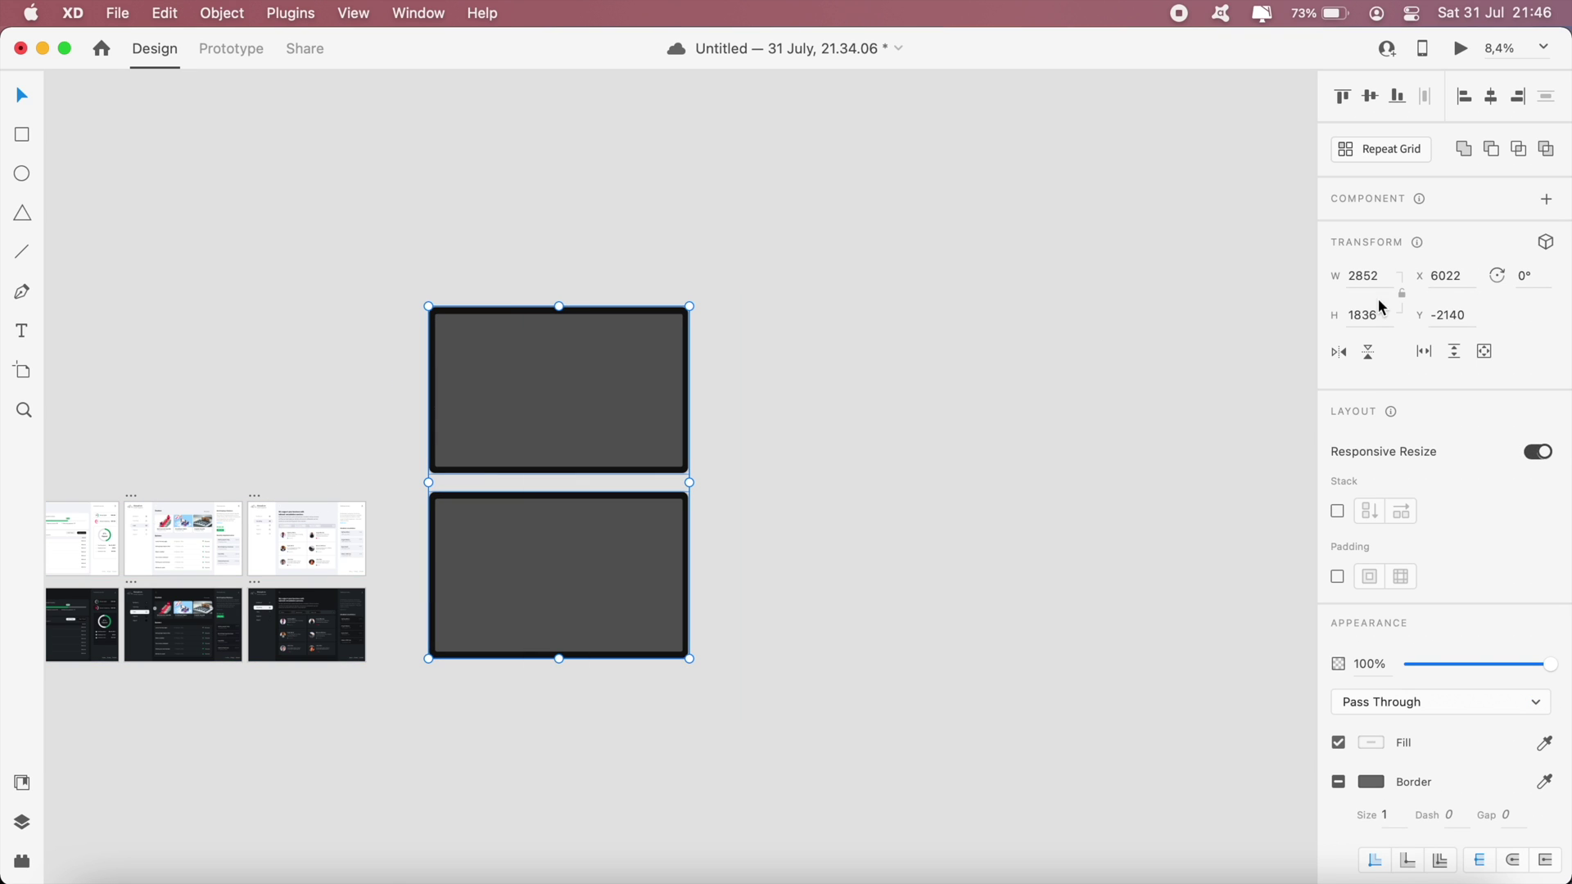
pyautogui.click(1392, 150)
# Stretch the repeat grid downward into a column of six device copies
pyautogui.scroll(-5, 1092, 288)
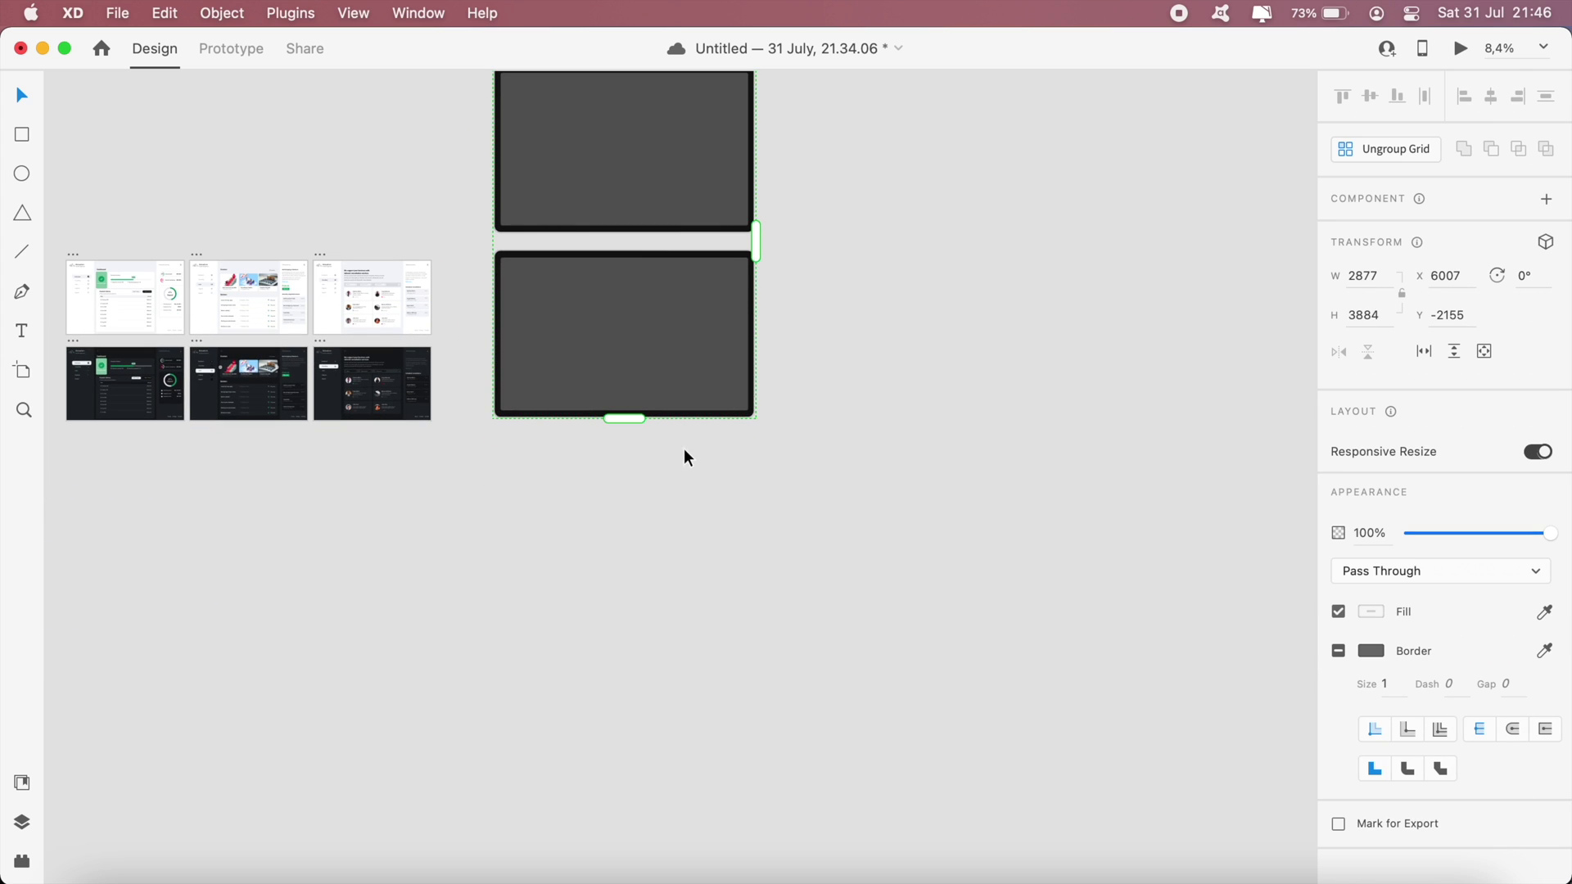
pyautogui.moveTo(623, 413); pyautogui.dragTo(634, 774)
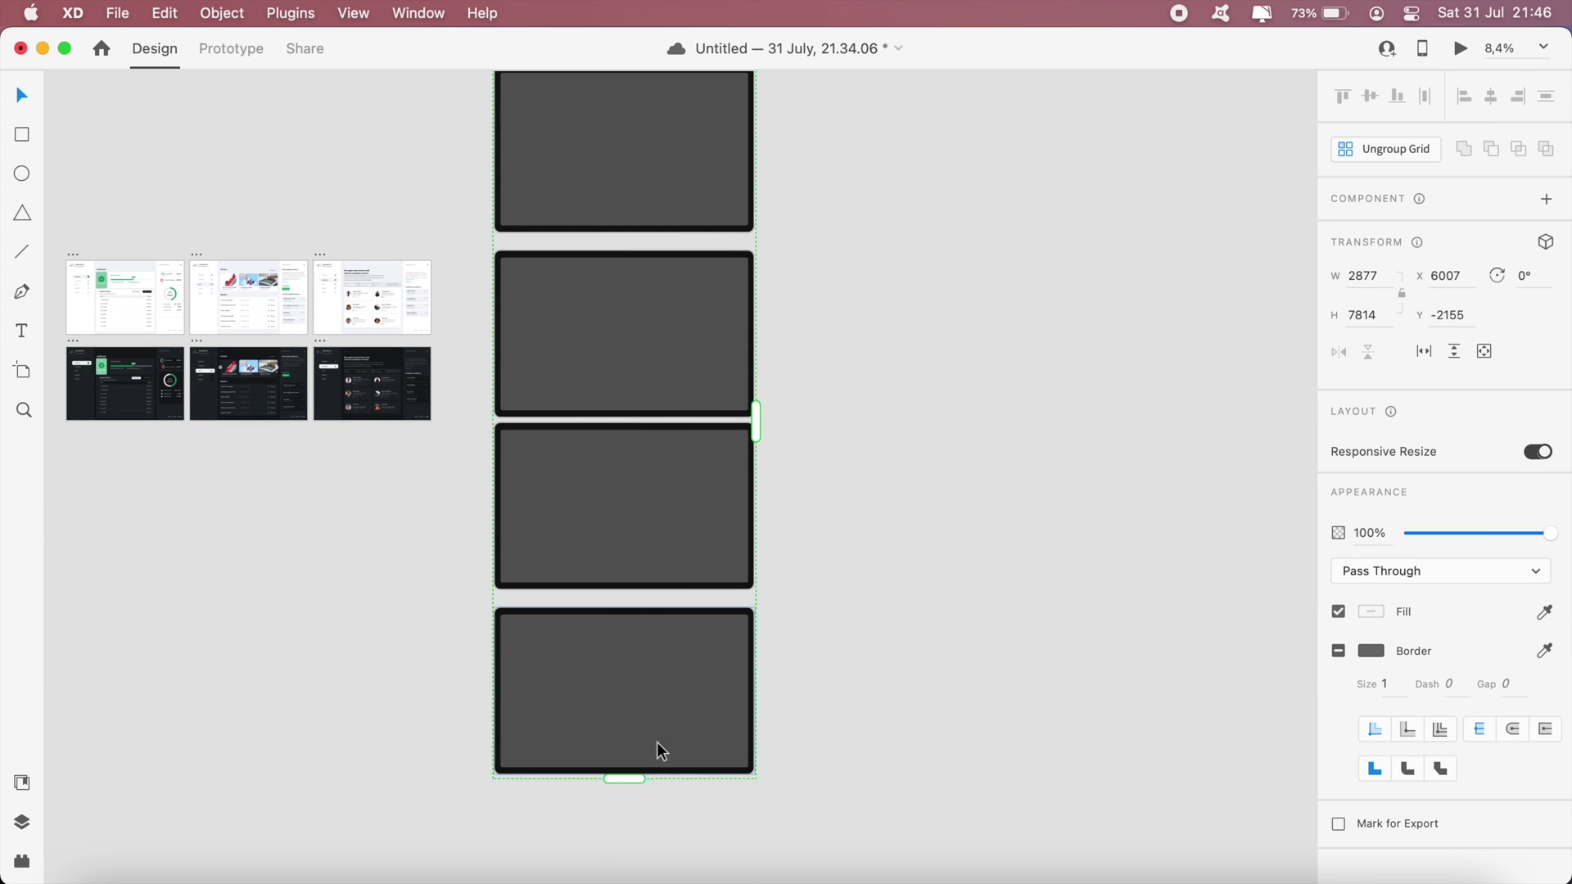
pyautogui.scroll(1, 671, 720)
pyautogui.scroll(-10, 671, 722)
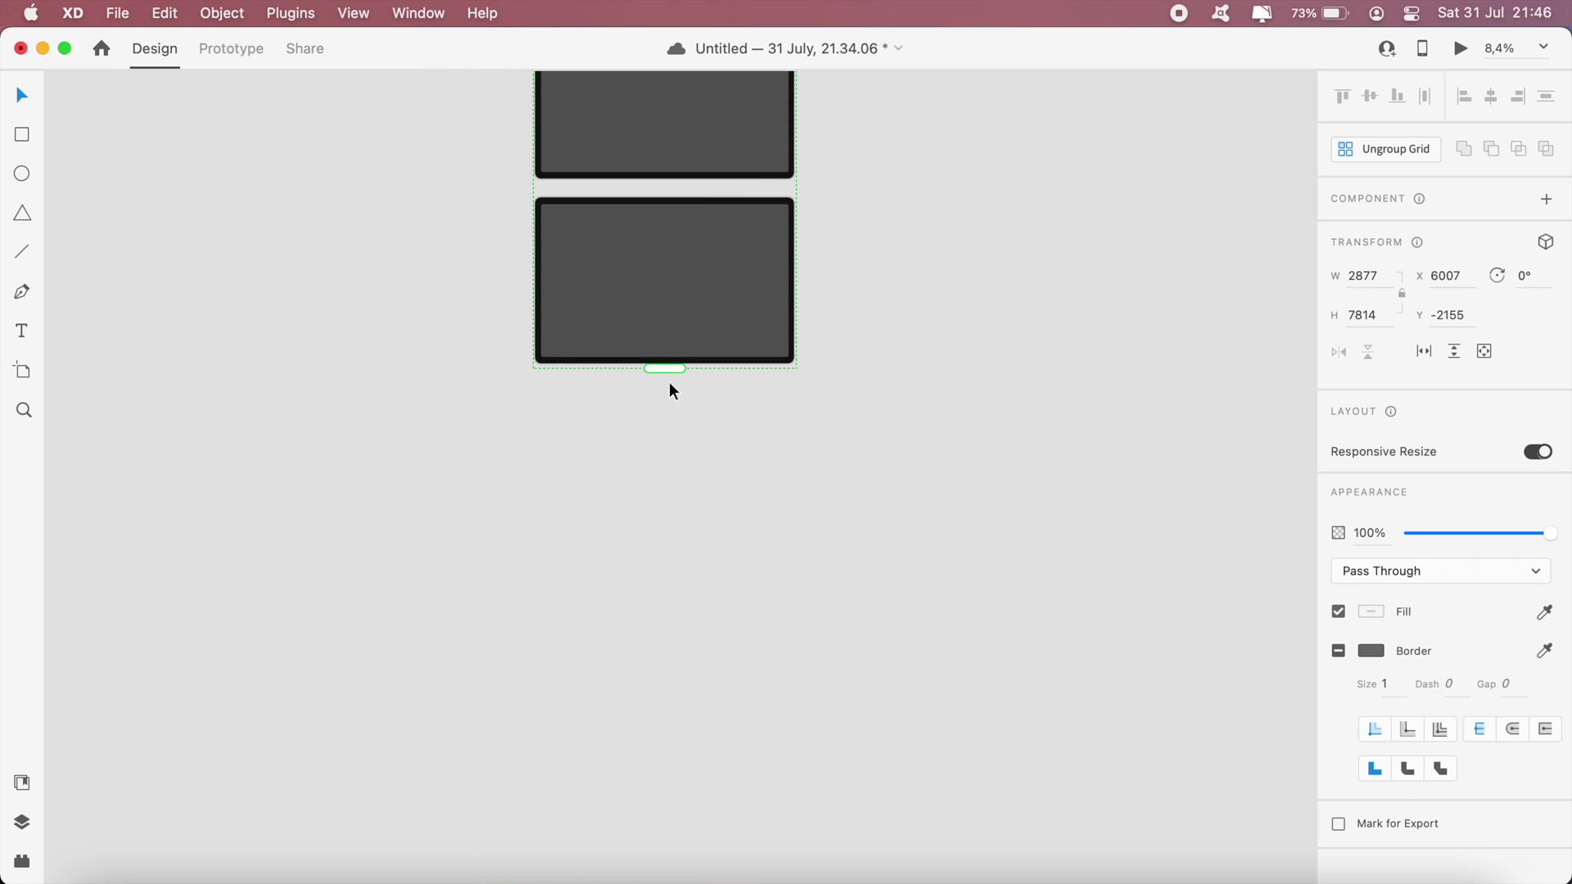
pyautogui.moveTo(665, 368); pyautogui.dragTo(684, 722)
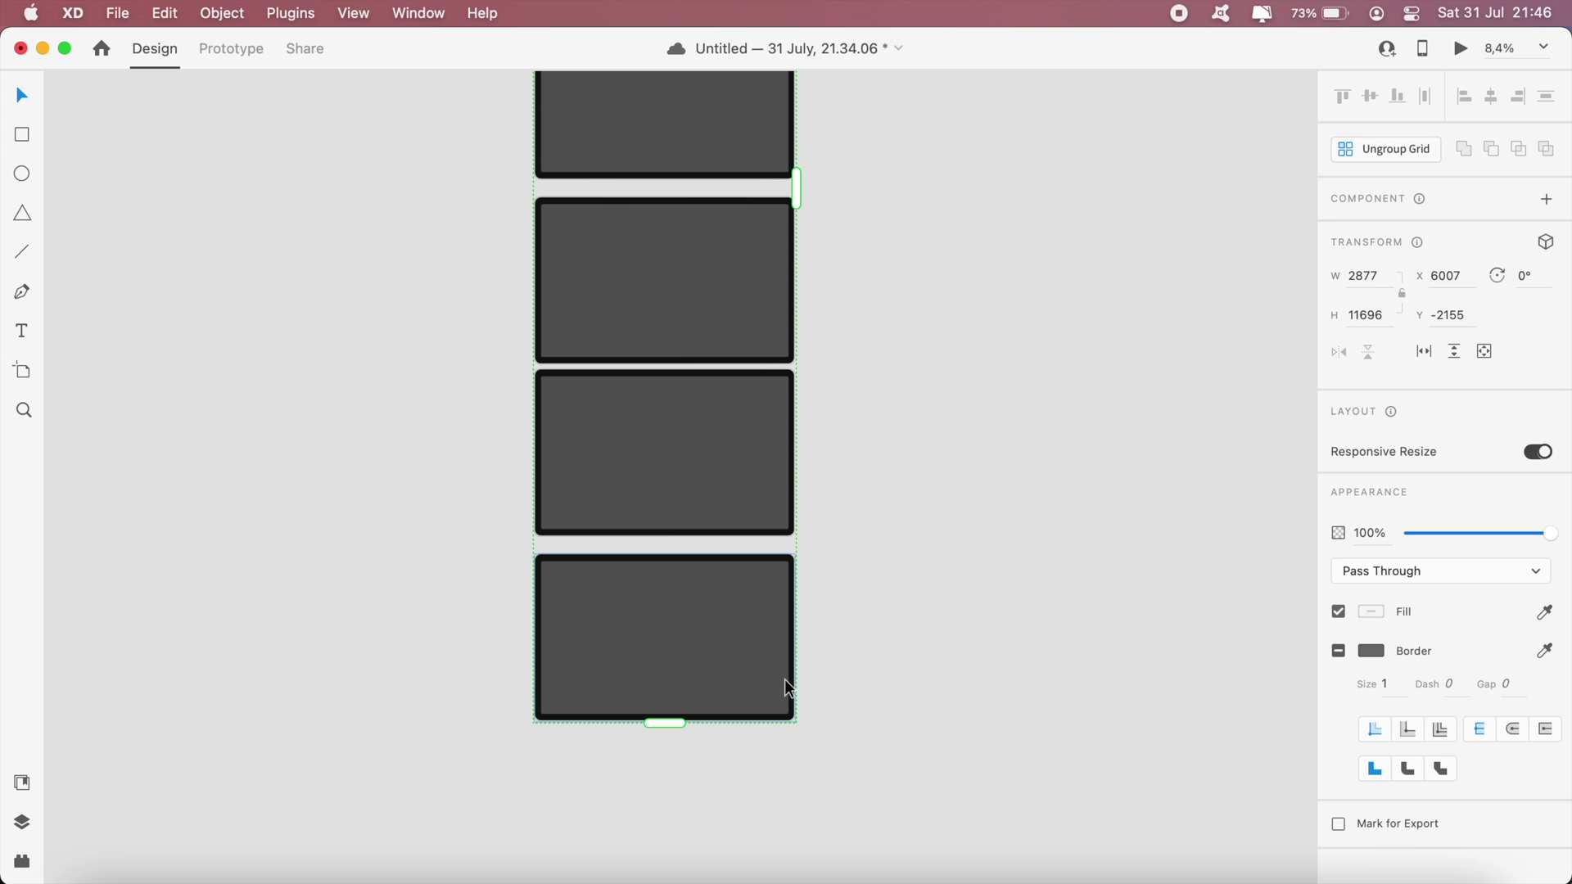
pyautogui.click(899, 701)
# Drill into the repeat grid to select a single device cell
pyautogui.scroll(5, 897, 701)
pyautogui.click(682, 576)
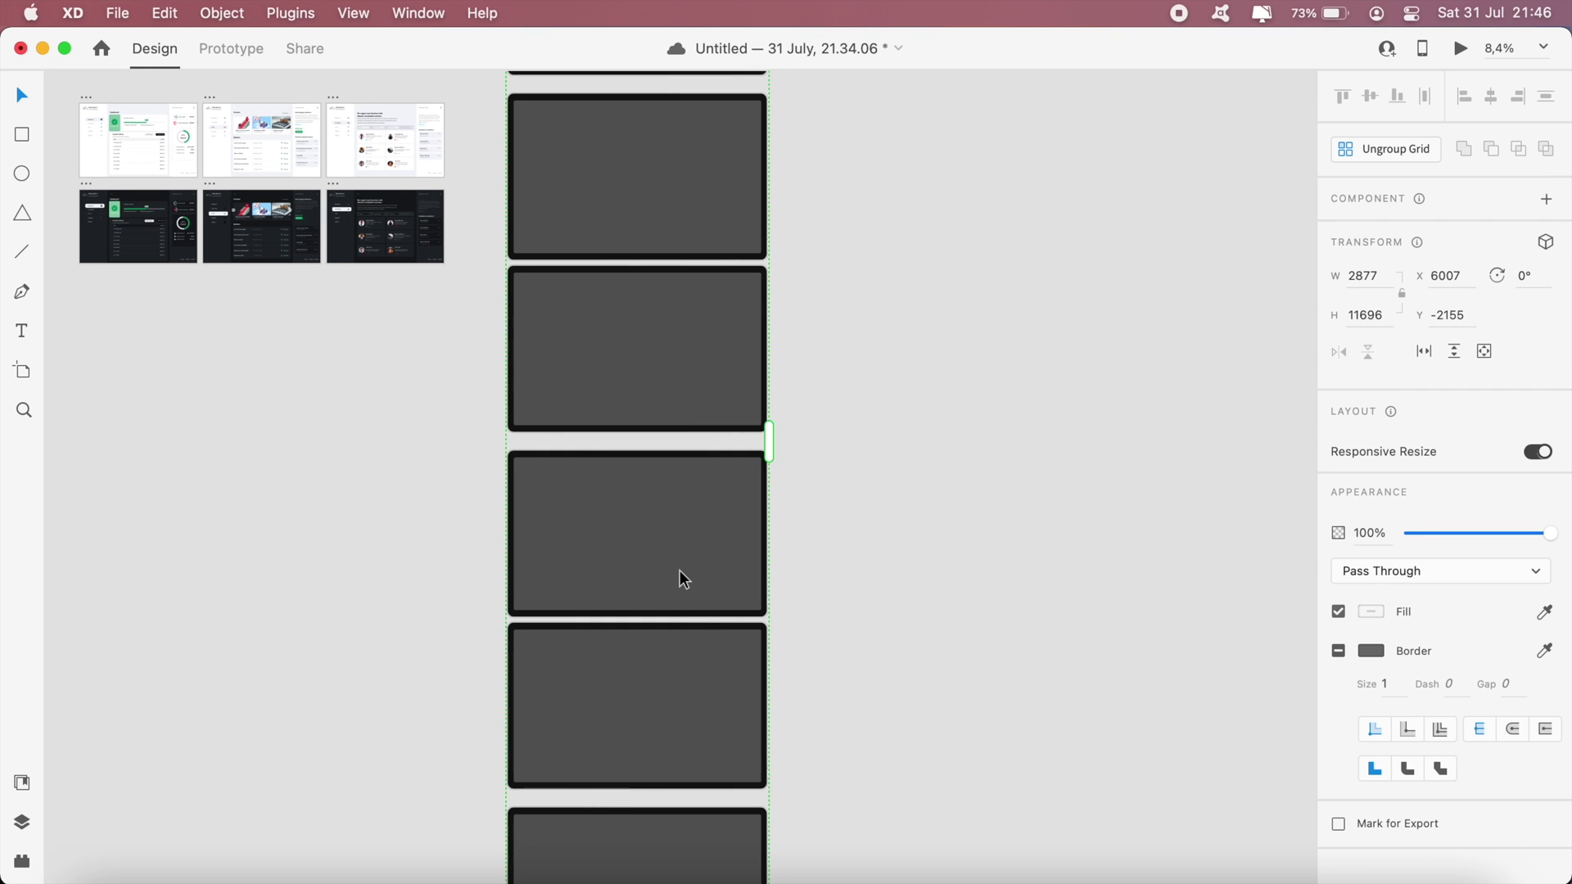
pyautogui.click(682, 575)
pyautogui.click(854, 572)
pyautogui.doubleClick(688, 508)
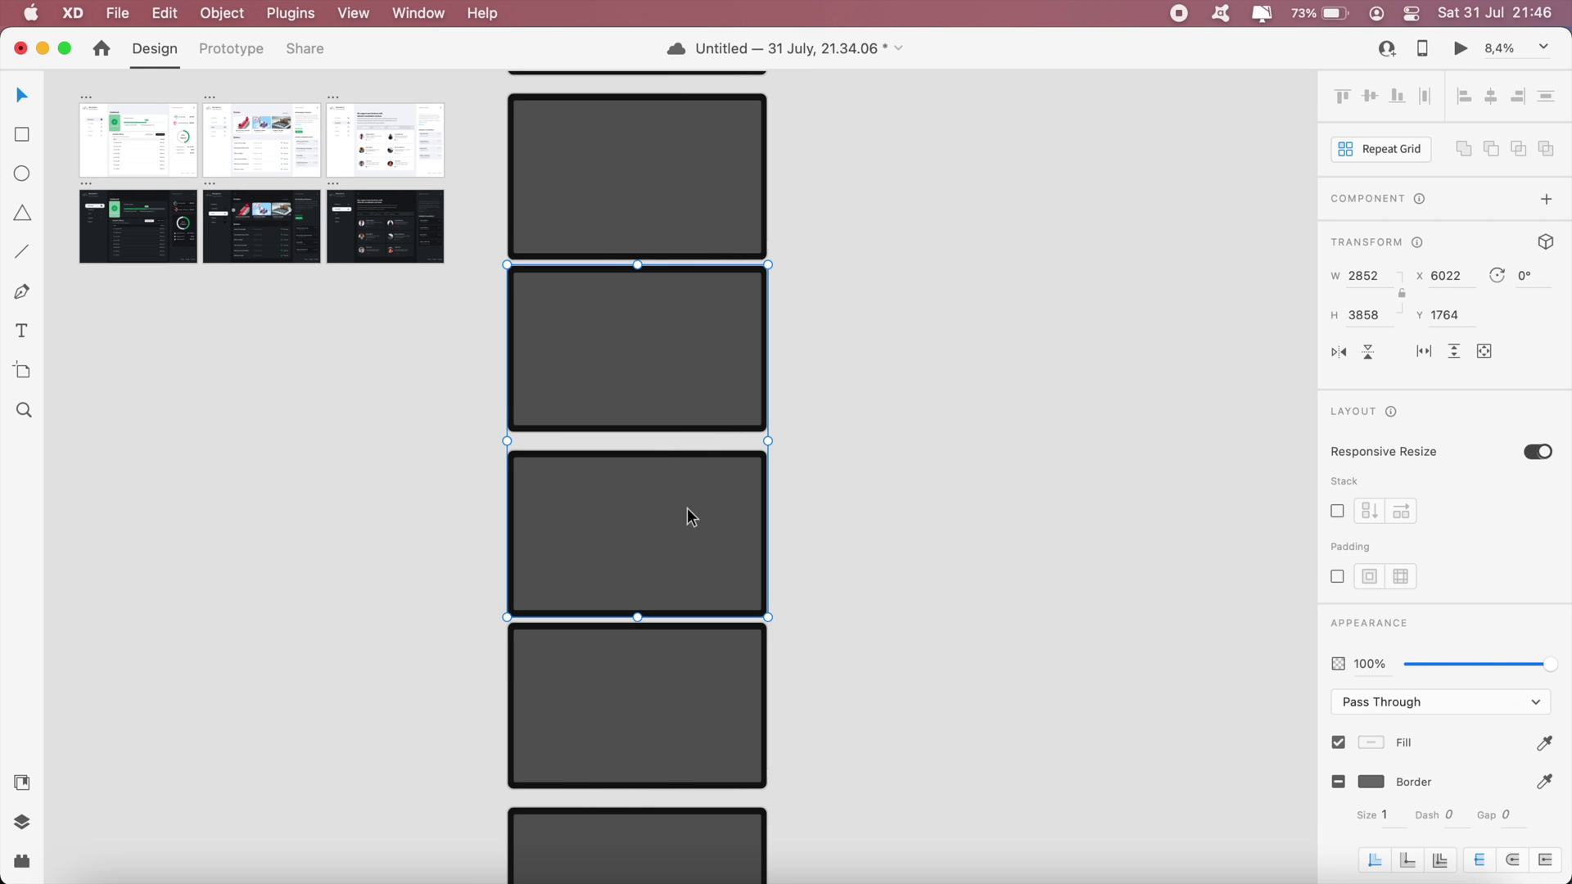
pyautogui.scroll(3, 896, 547)
pyautogui.click(693, 508)
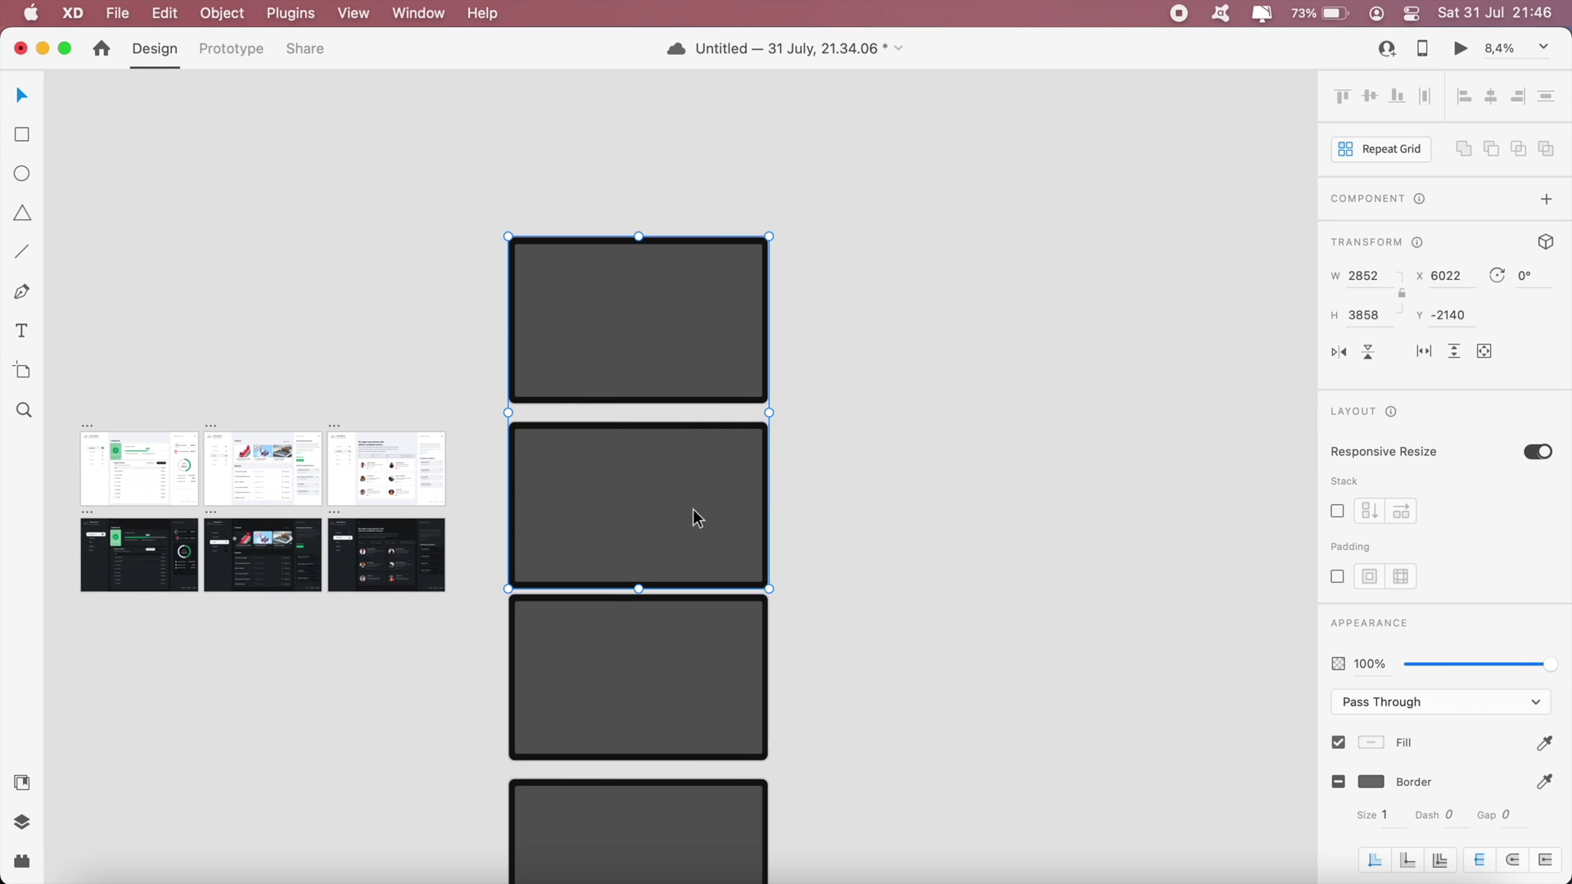
# Select successive device cells down the column, ending on the top device's screen
pyautogui.scroll(-5, 693, 508)
pyautogui.click(671, 323)
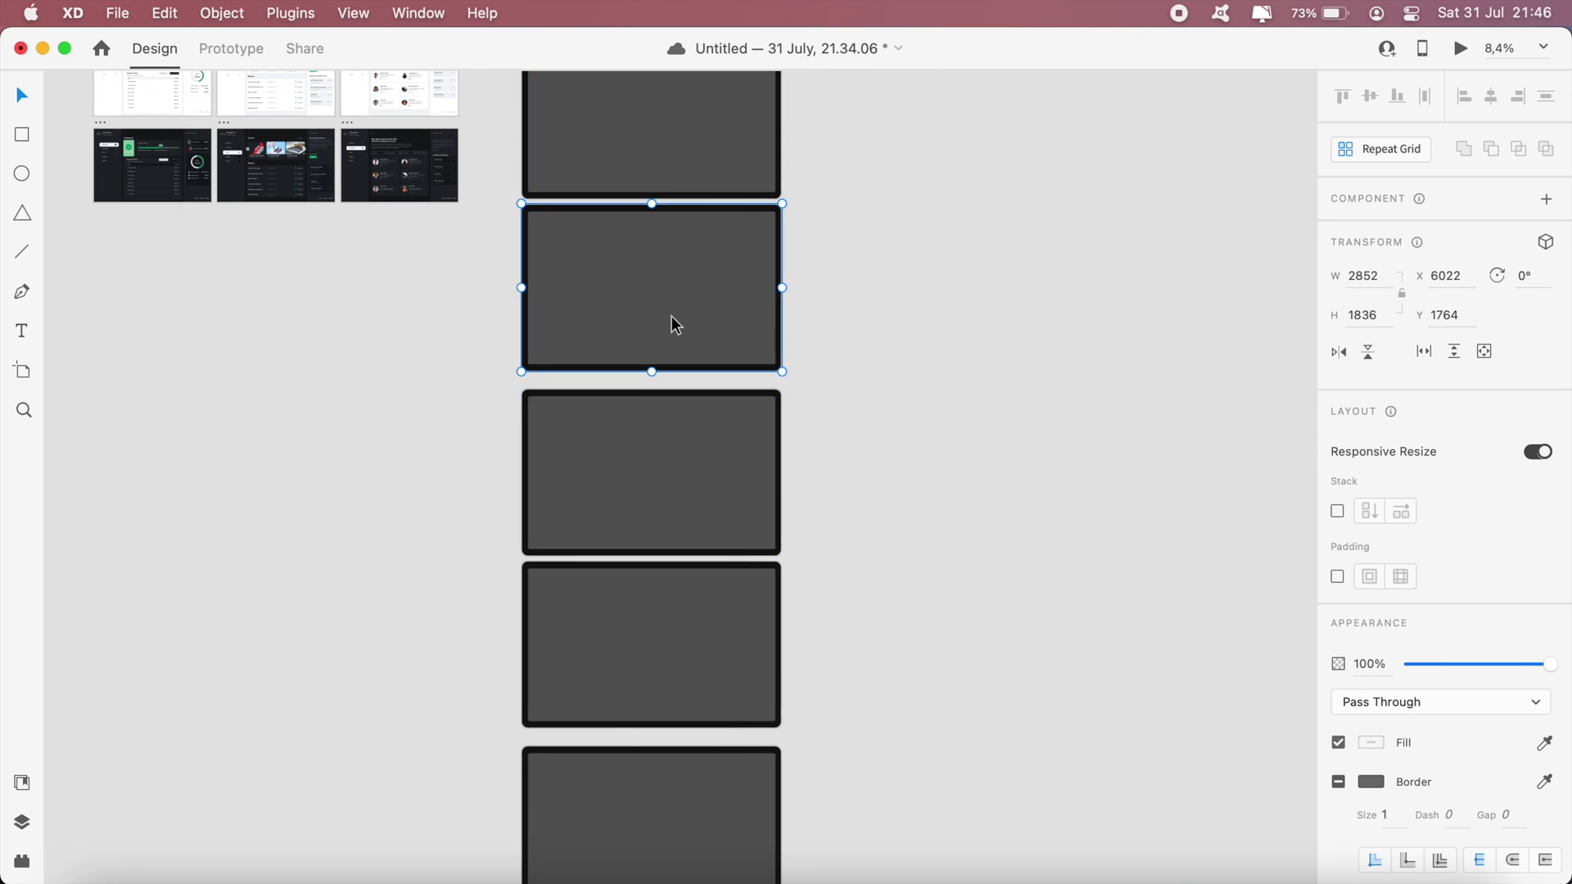
pyautogui.click(688, 492)
pyautogui.keyDown('shift'); pyautogui.click(691, 631); pyautogui.keyUp('shift')
pyautogui.scroll(-2, 691, 631)
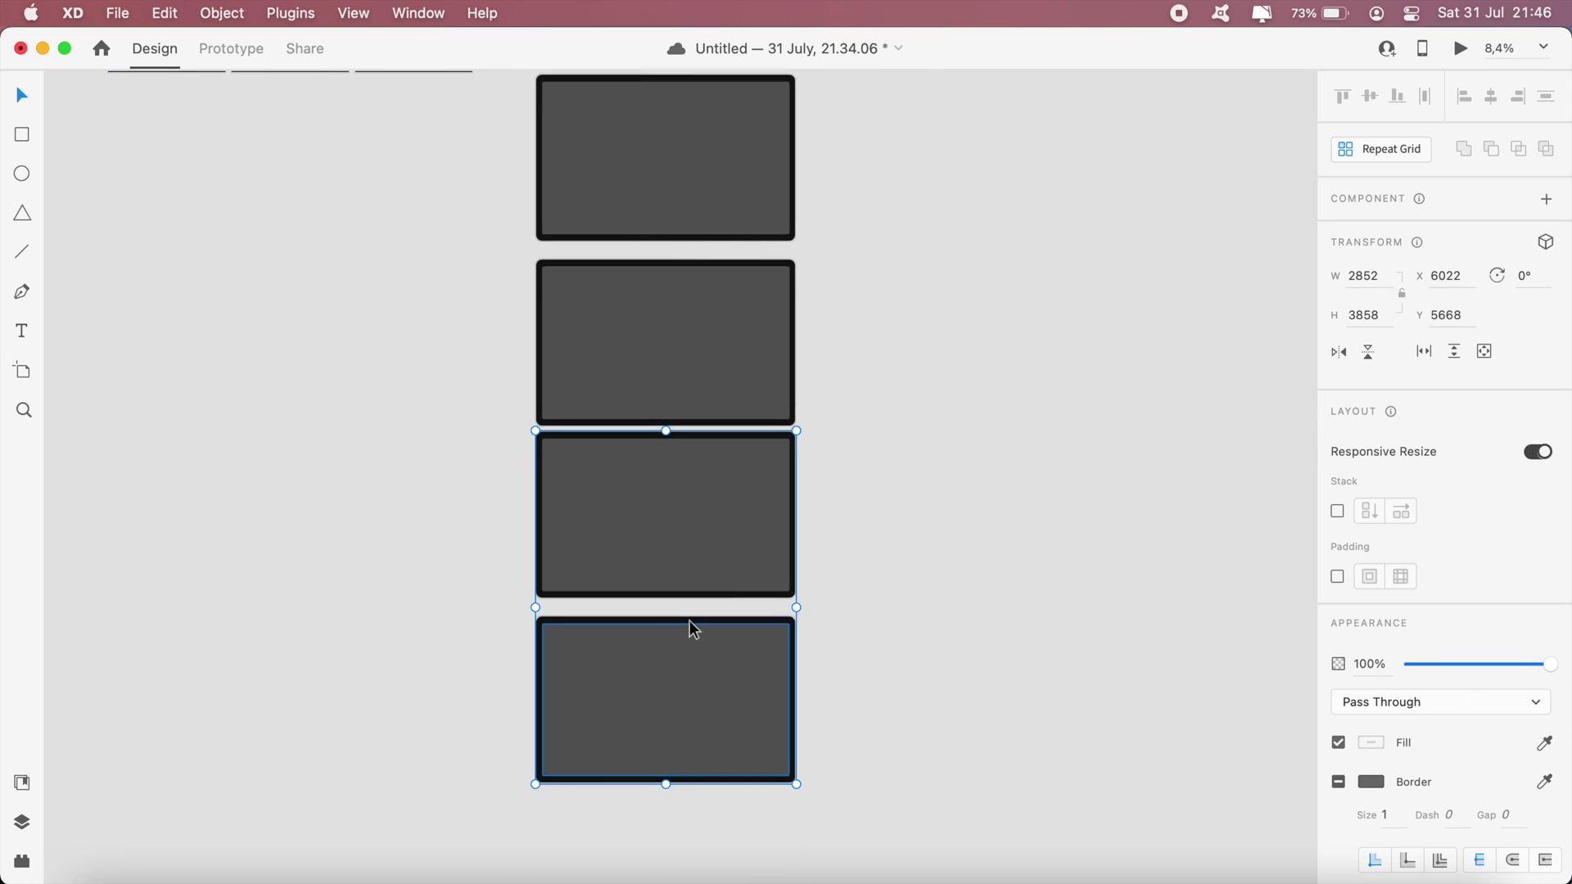
pyautogui.click(937, 551)
pyautogui.scroll(8, 929, 583)
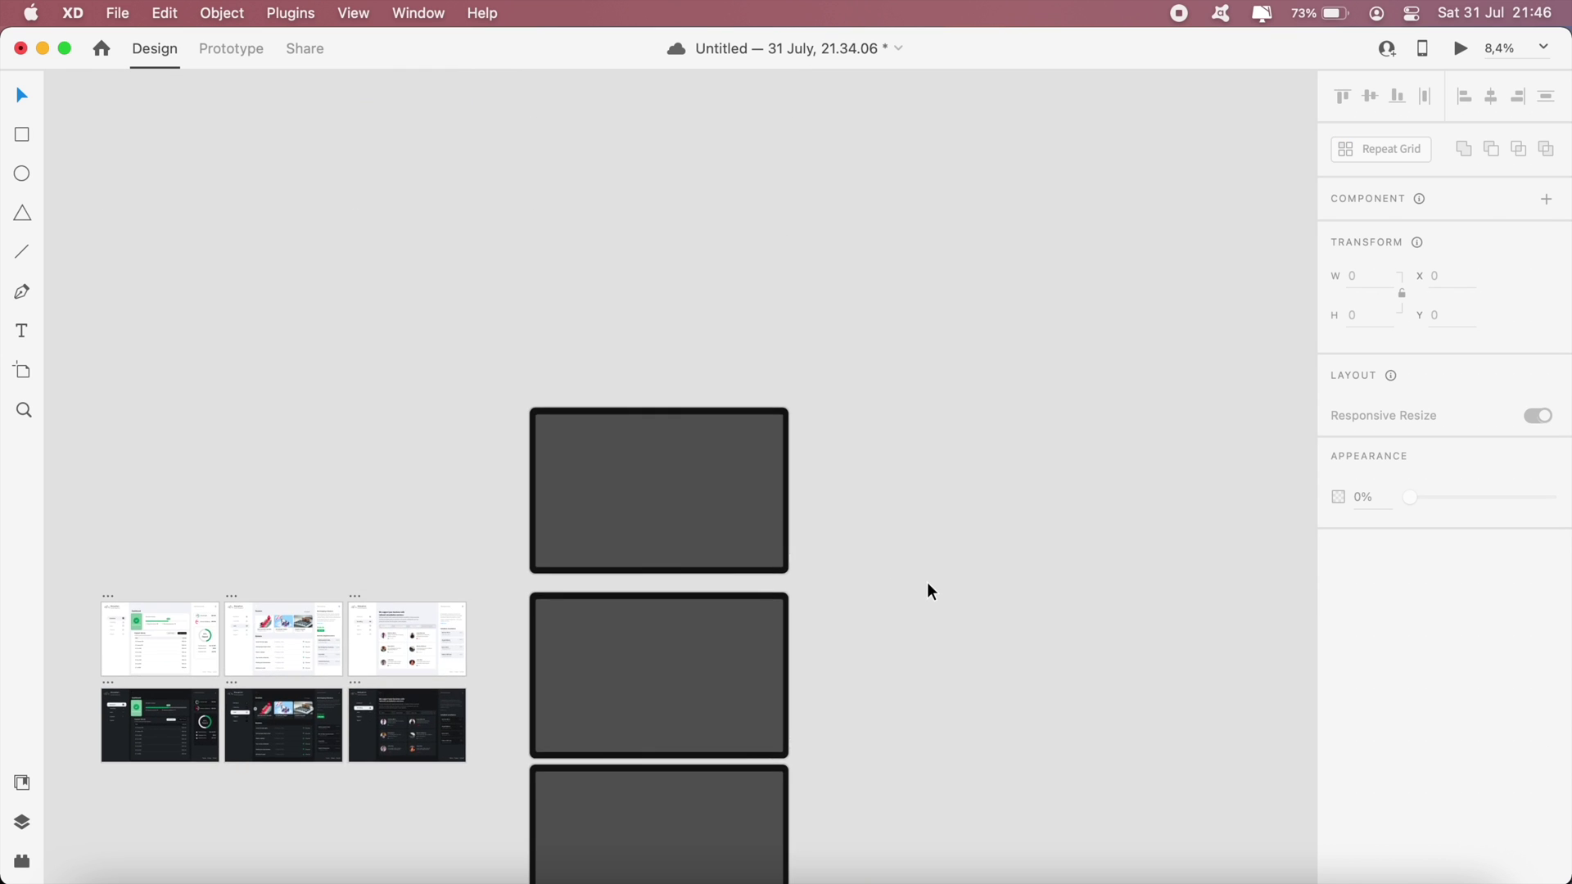
pyautogui.scroll(5, 927, 582)
pyautogui.click(678, 435)
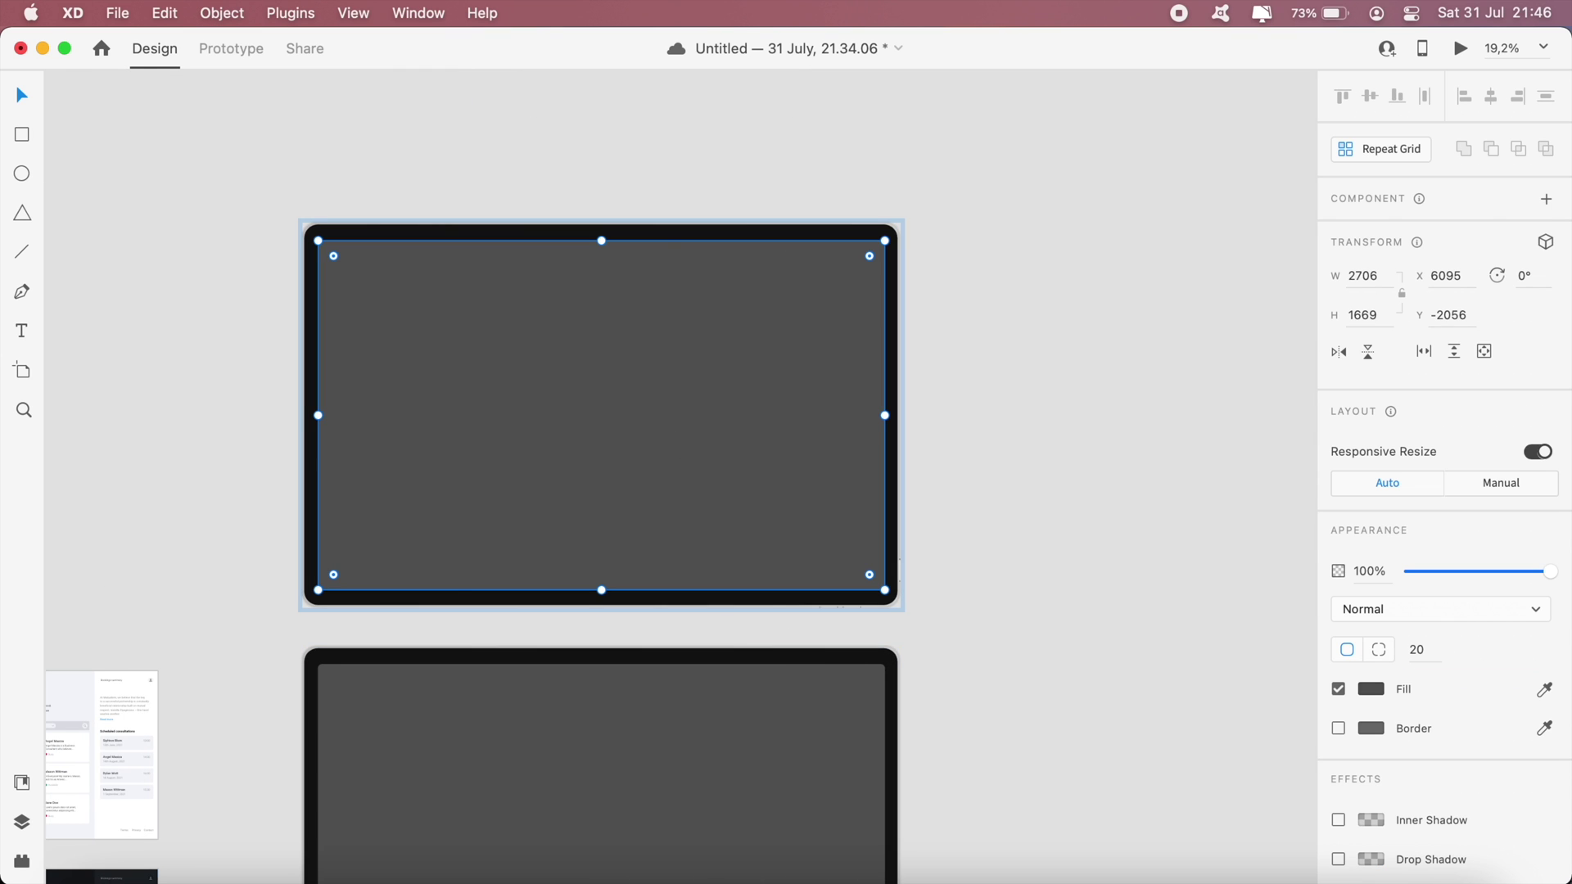
# Open the Desktop exports folder in Finder beside XD, undoing an accidental mockup move
pyautogui.click(109, 875)
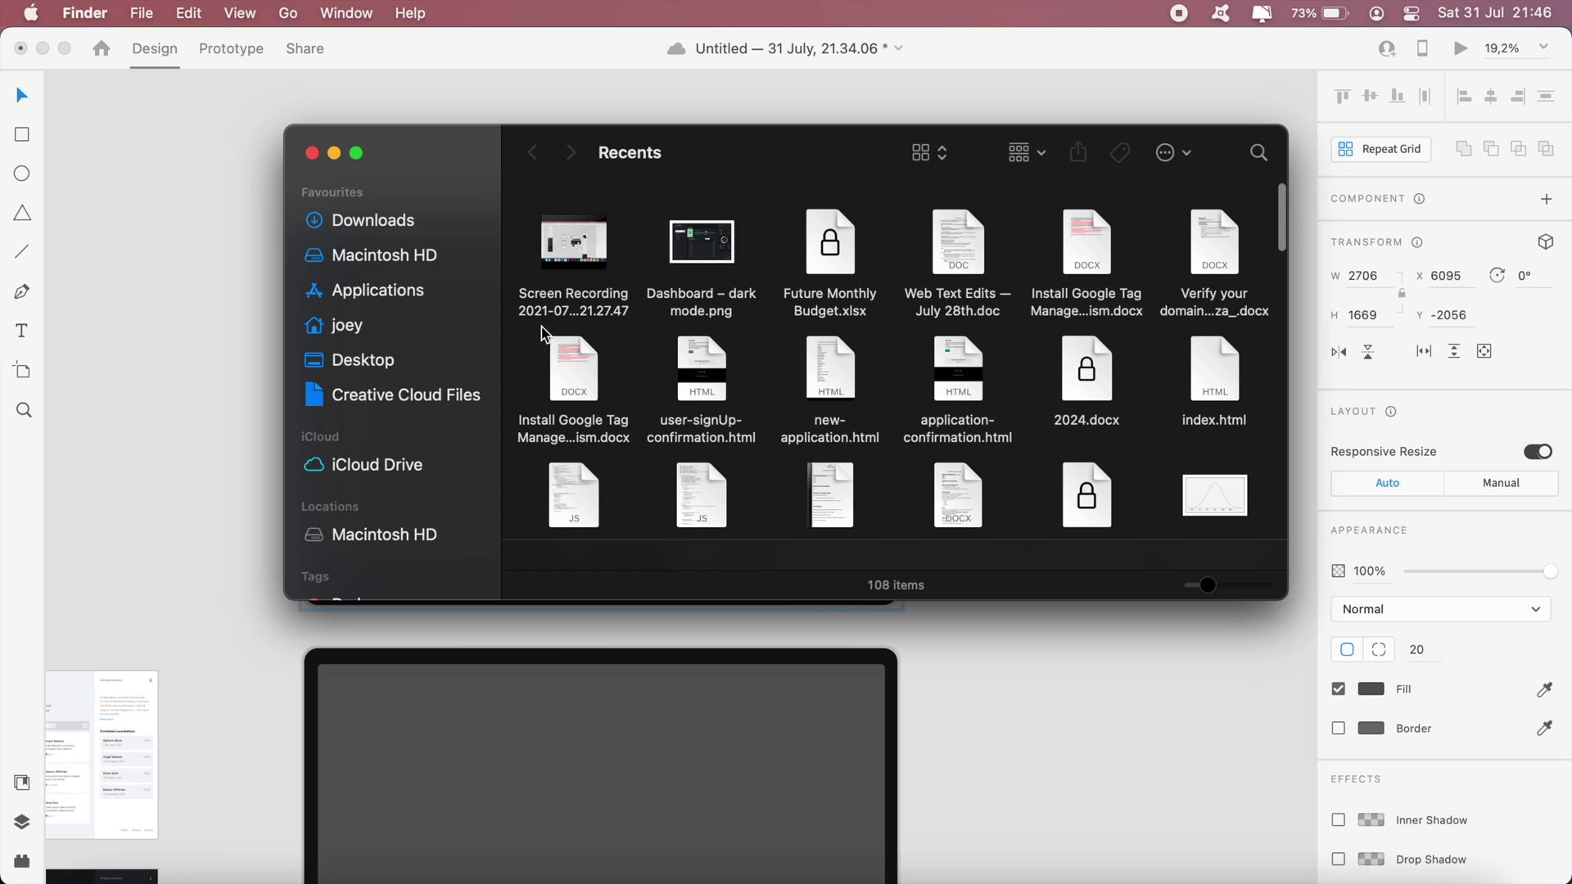
pyautogui.click(365, 360)
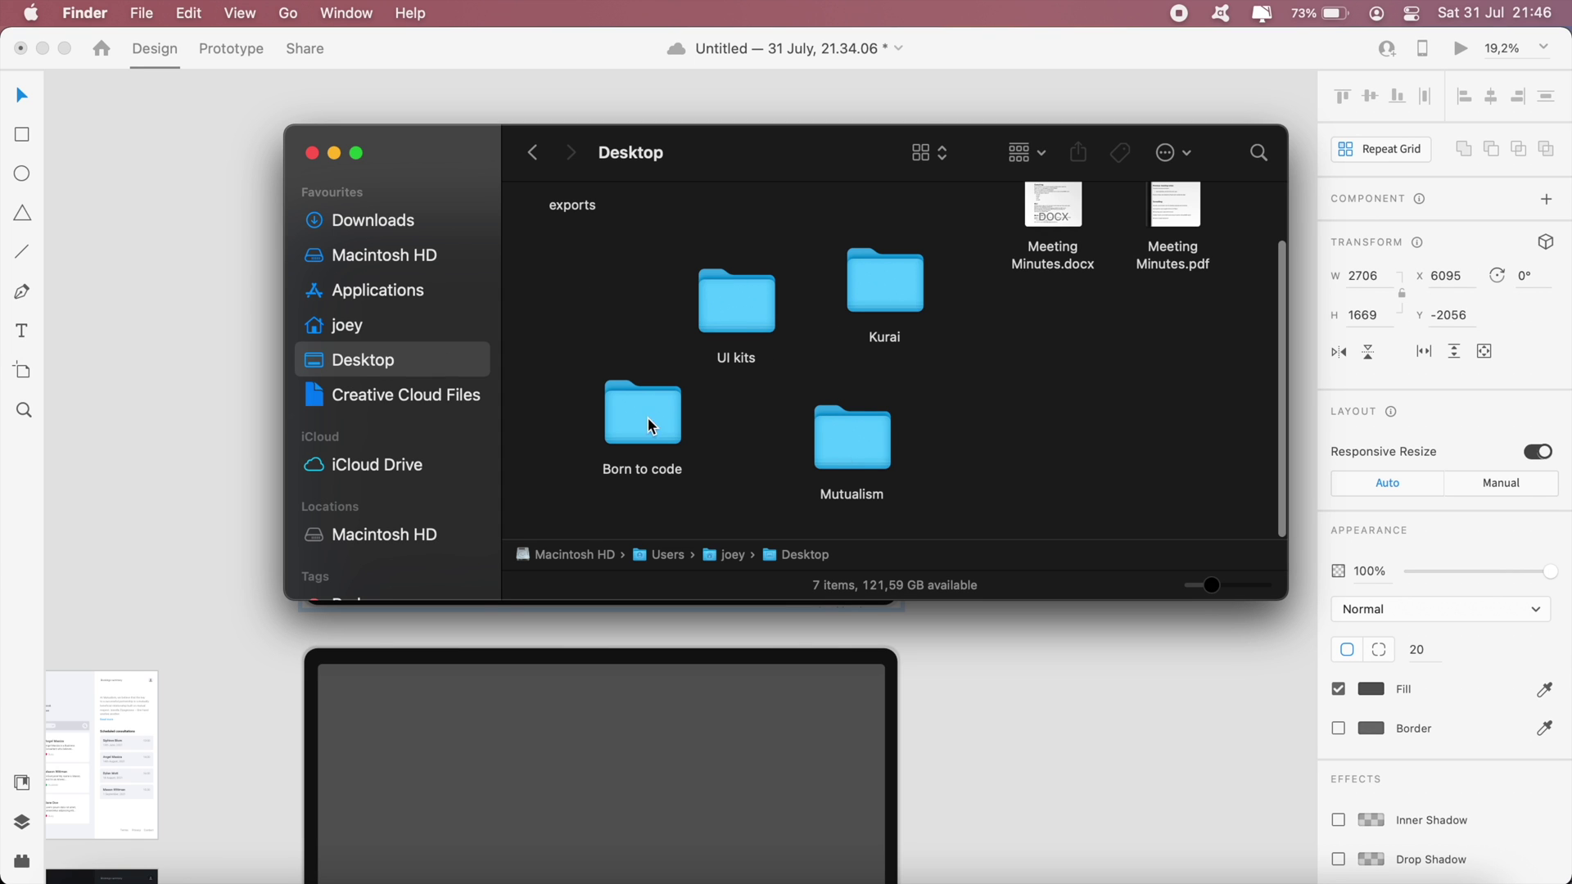
pyautogui.doubleClick(565, 233)
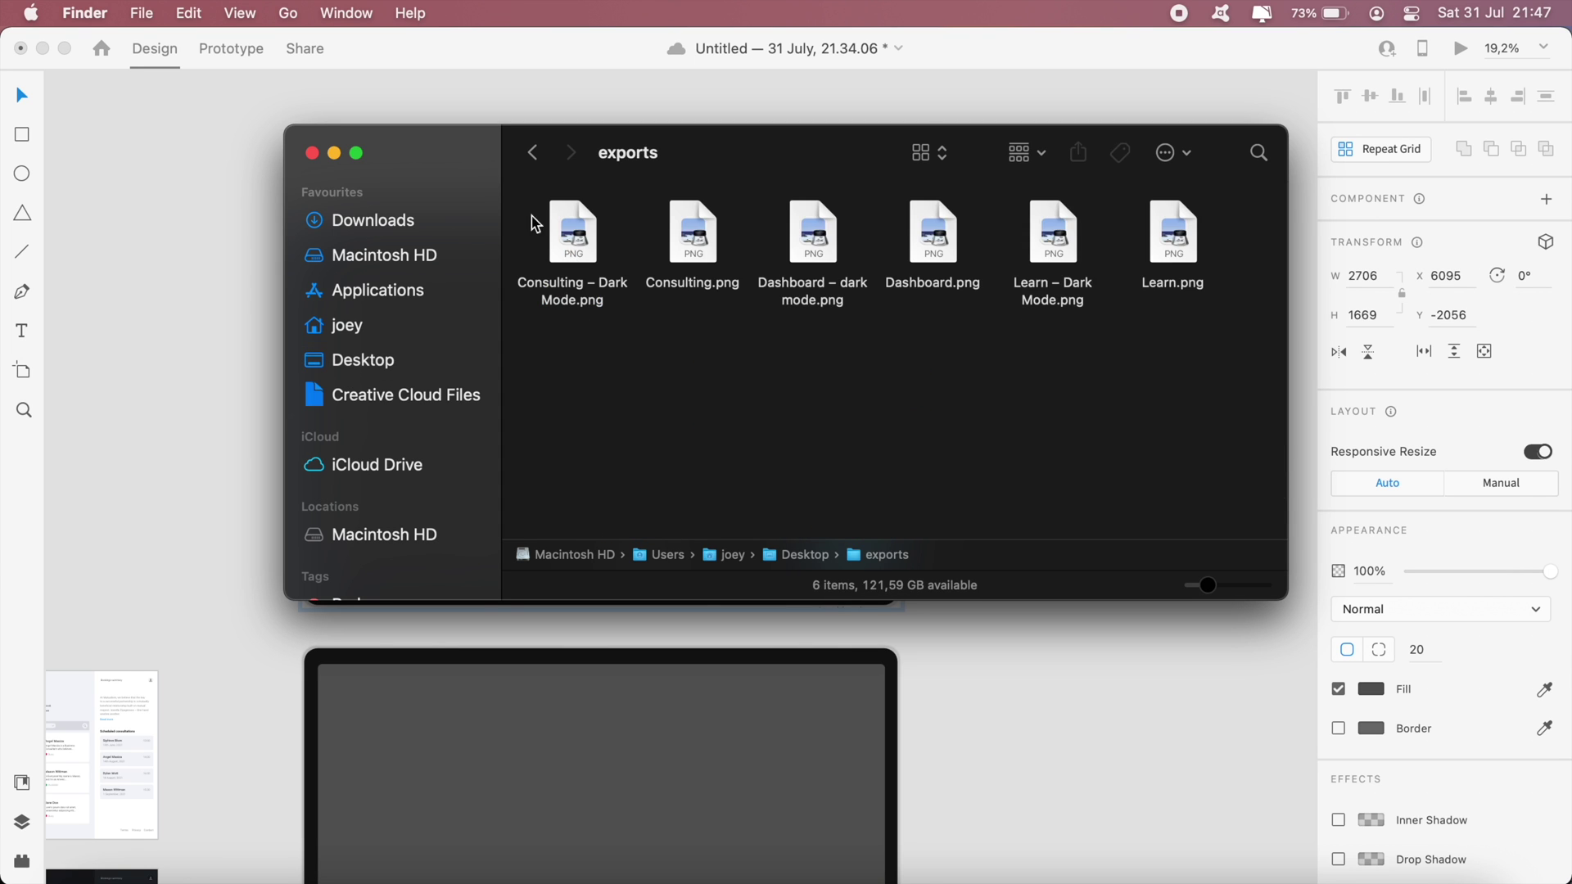
pyautogui.moveTo(513, 164); pyautogui.dragTo(976, 185)
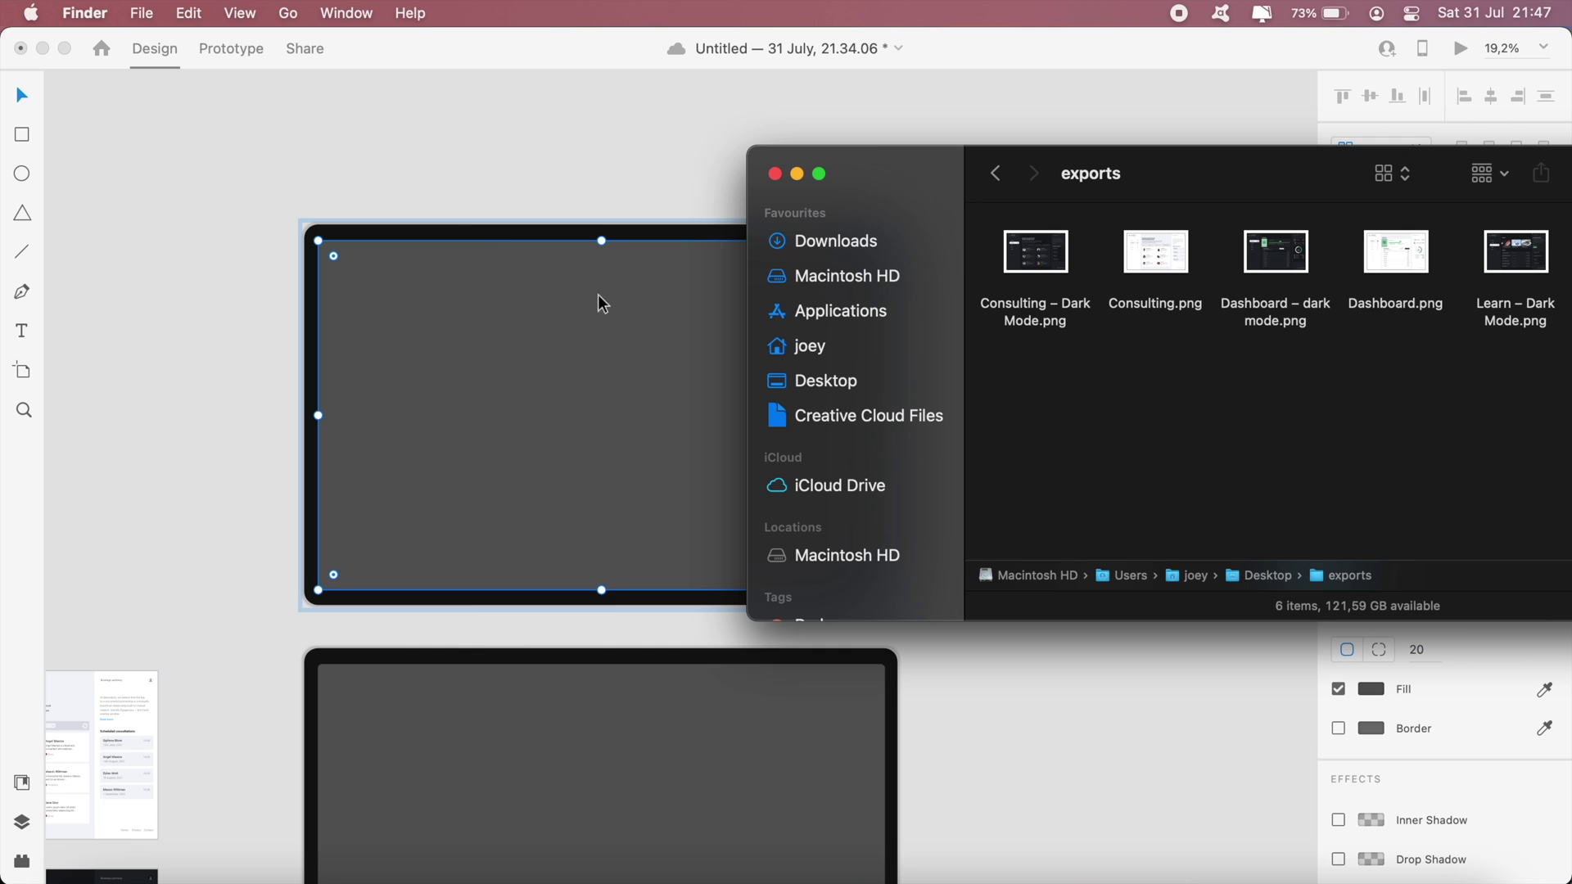
pyautogui.click(486, 283)
pyautogui.click(1117, 296)
pyautogui.click(848, 274)
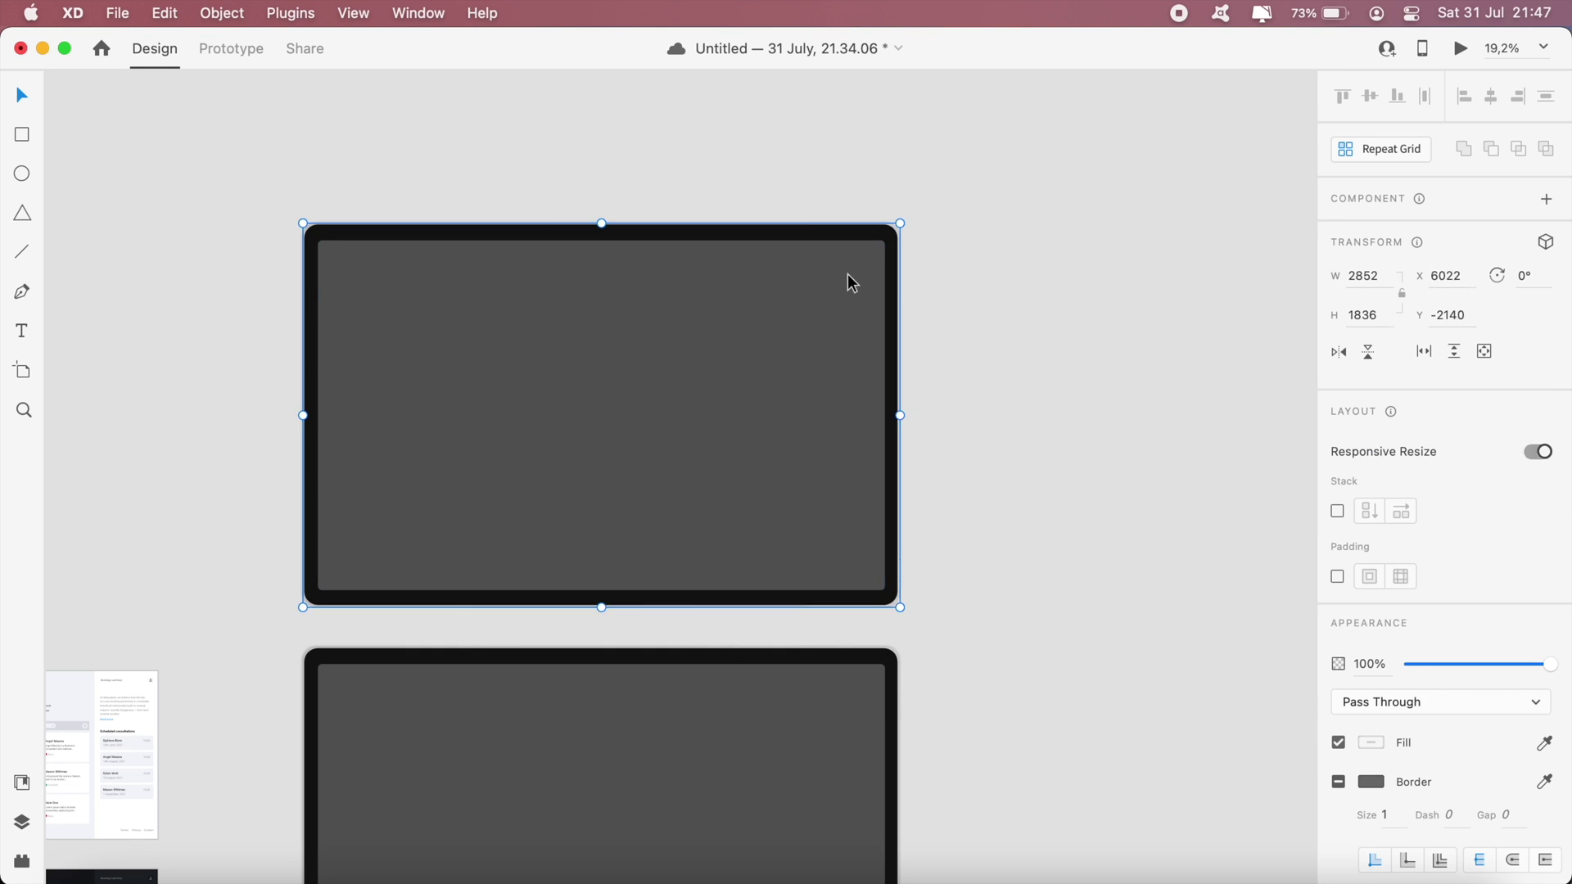
pyautogui.moveTo(848, 274); pyautogui.dragTo(775, 257)
pyautogui.press('super+z')
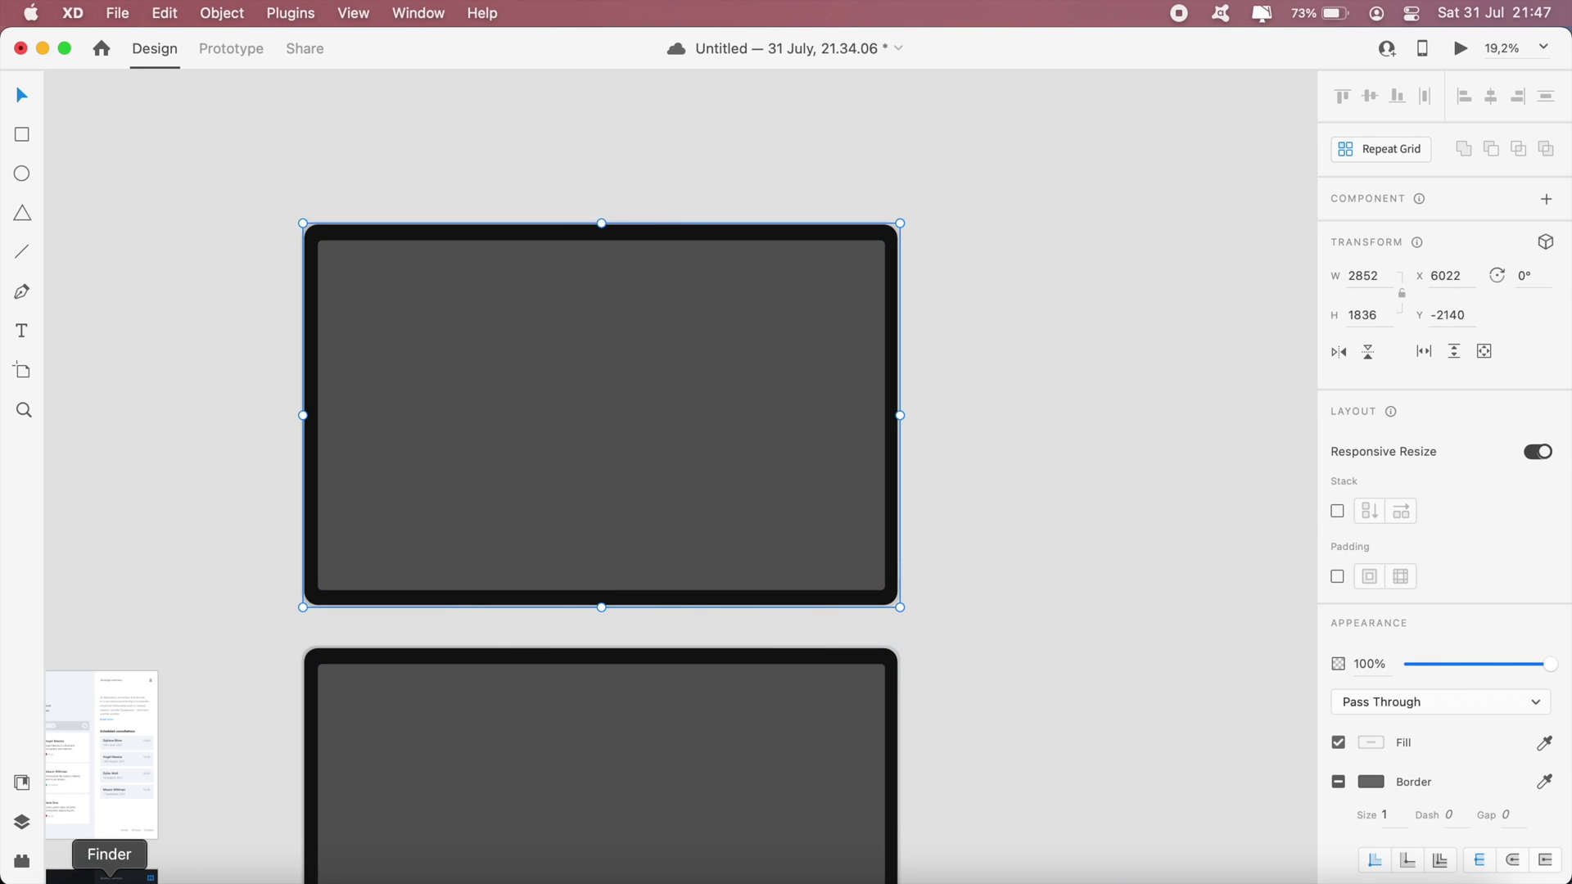
# Fill the top device screen with the Dashboard – dark mode.png image
pyautogui.click(106, 868)
pyautogui.click(1276, 266)
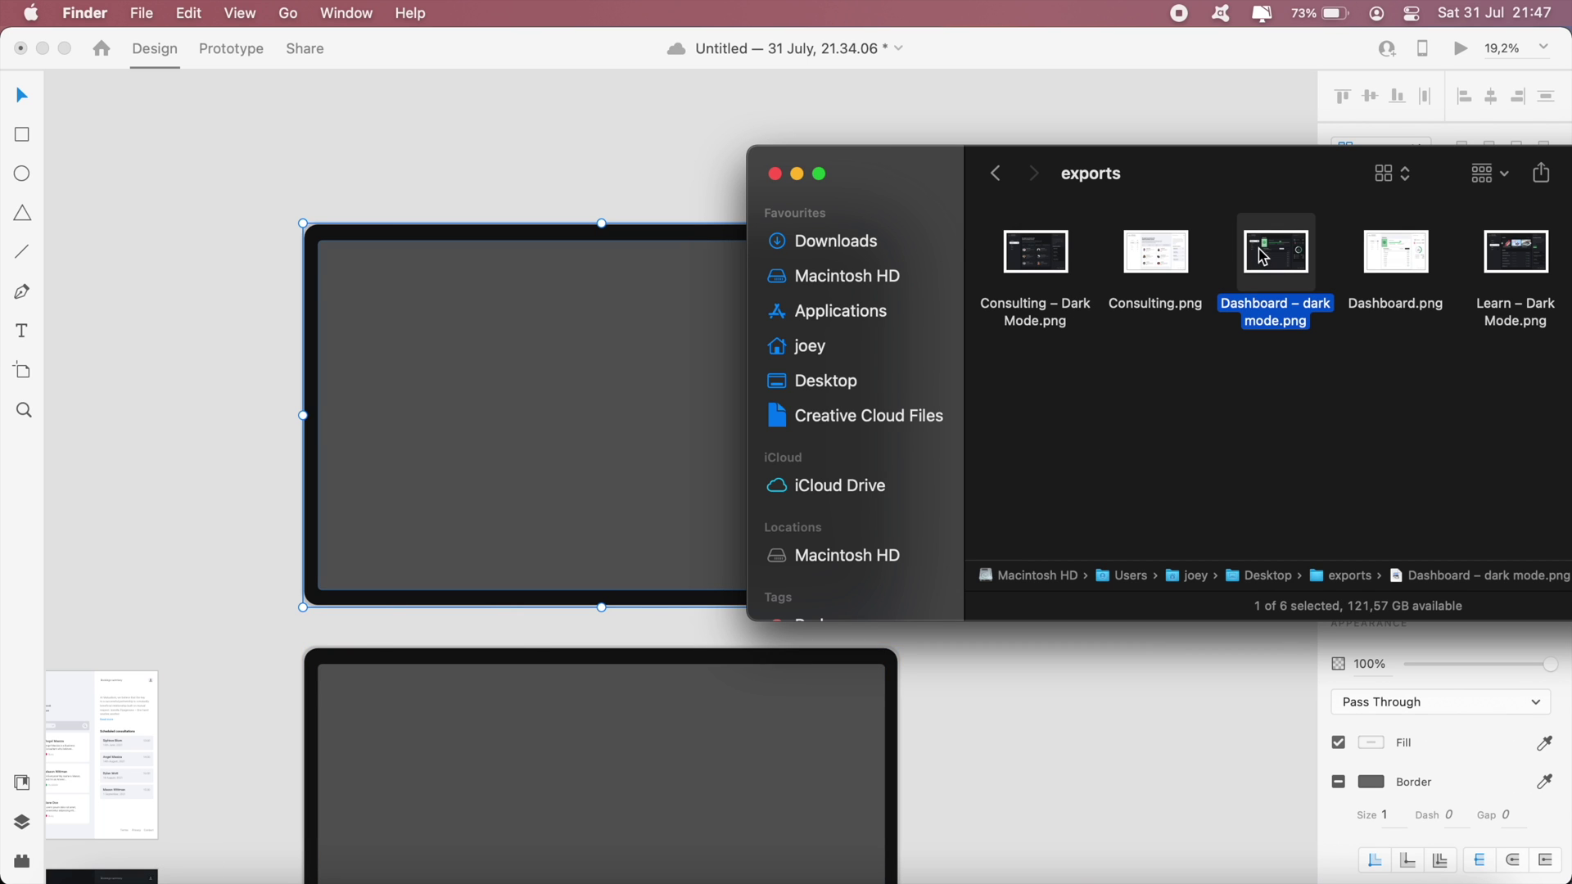
pyautogui.moveTo(1276, 262); pyautogui.dragTo(454, 405)
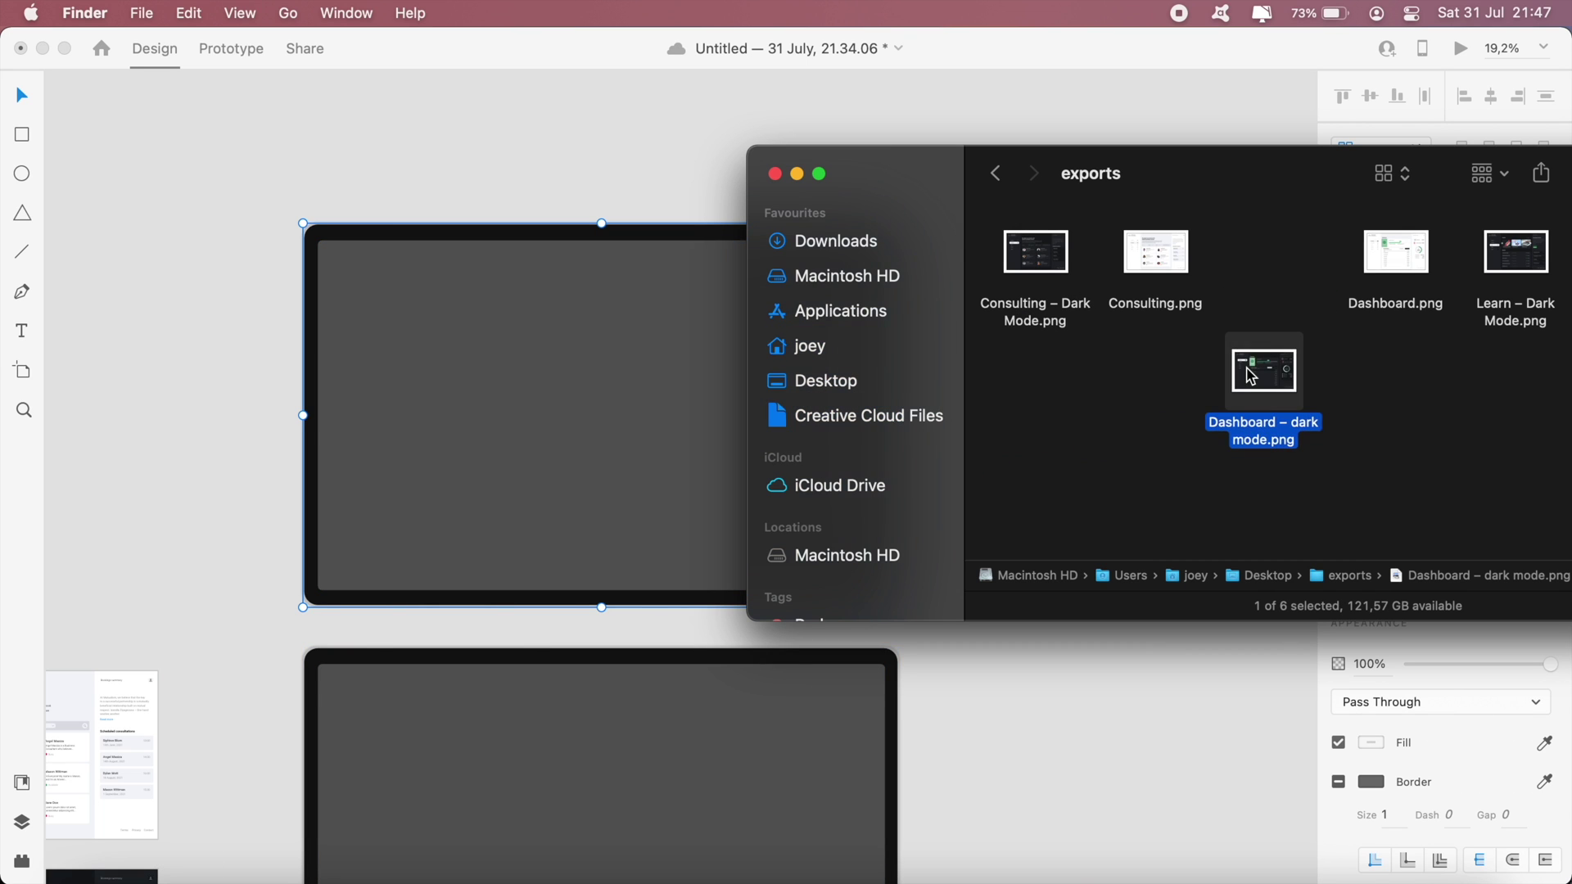
pyautogui.click(404, 414)
pyautogui.doubleClick(404, 412)
pyautogui.doubleClick(404, 410)
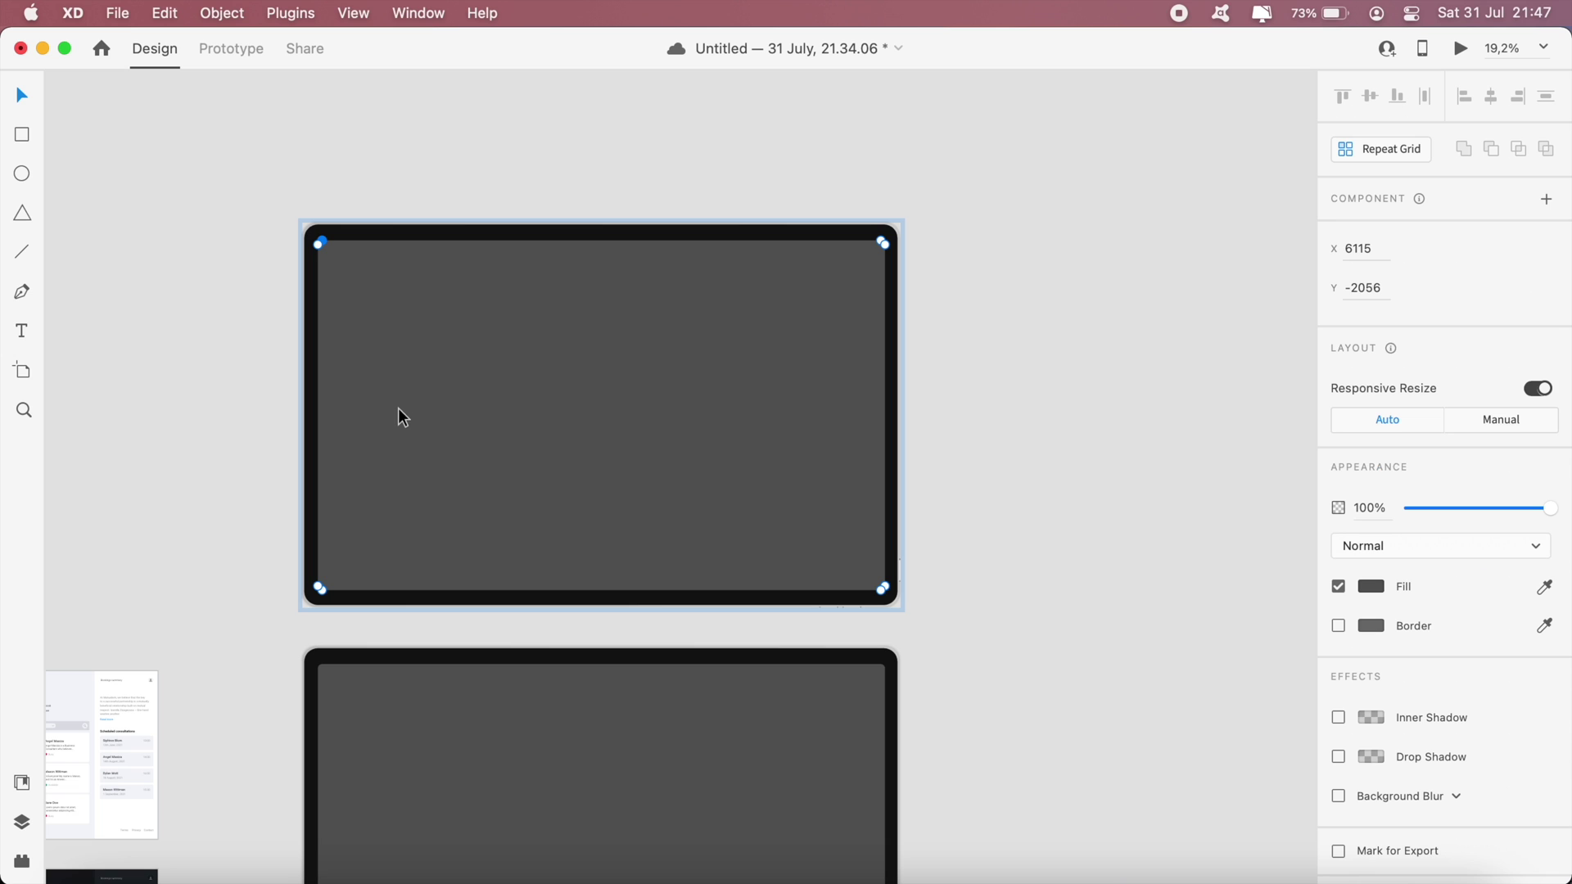
pyautogui.click(543, 372)
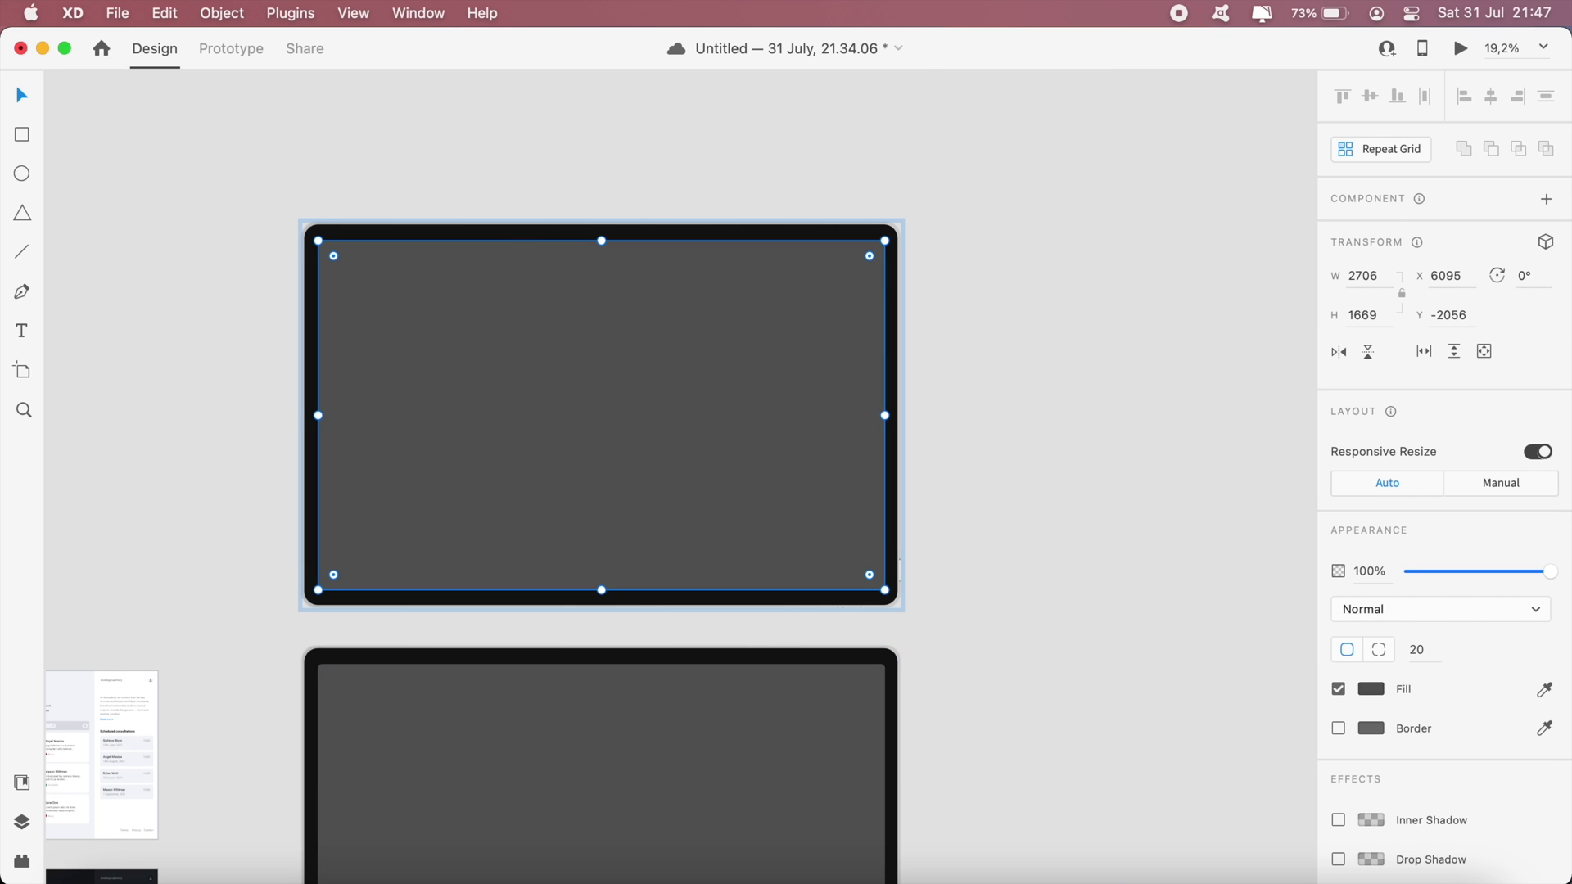
pyautogui.click(104, 875)
pyautogui.moveTo(1259, 397); pyautogui.dragTo(459, 428)
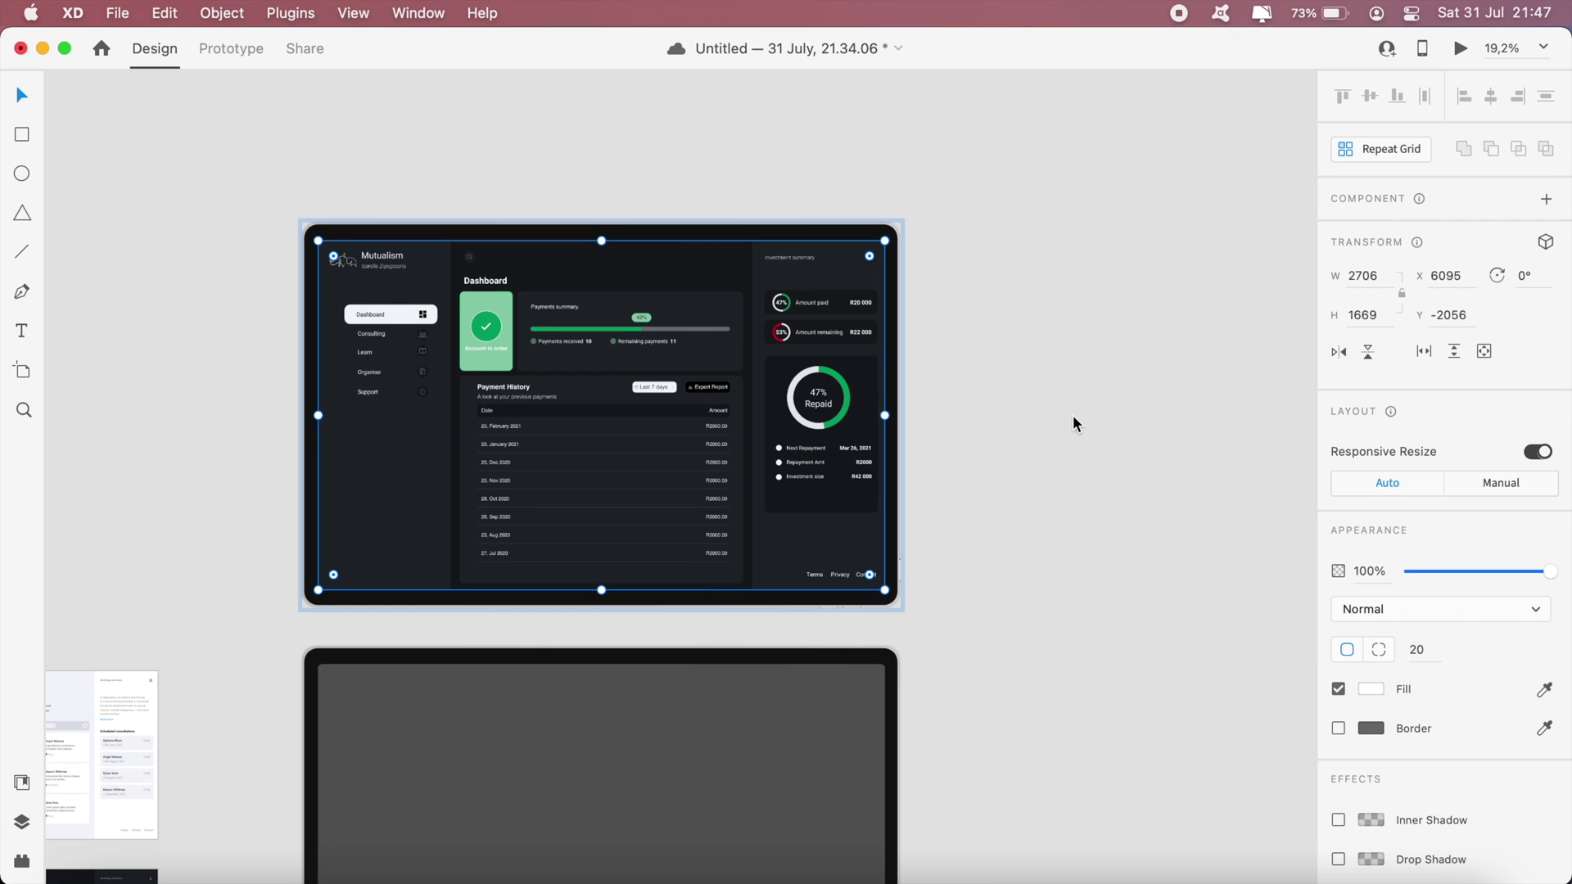
pyautogui.click(1073, 416)
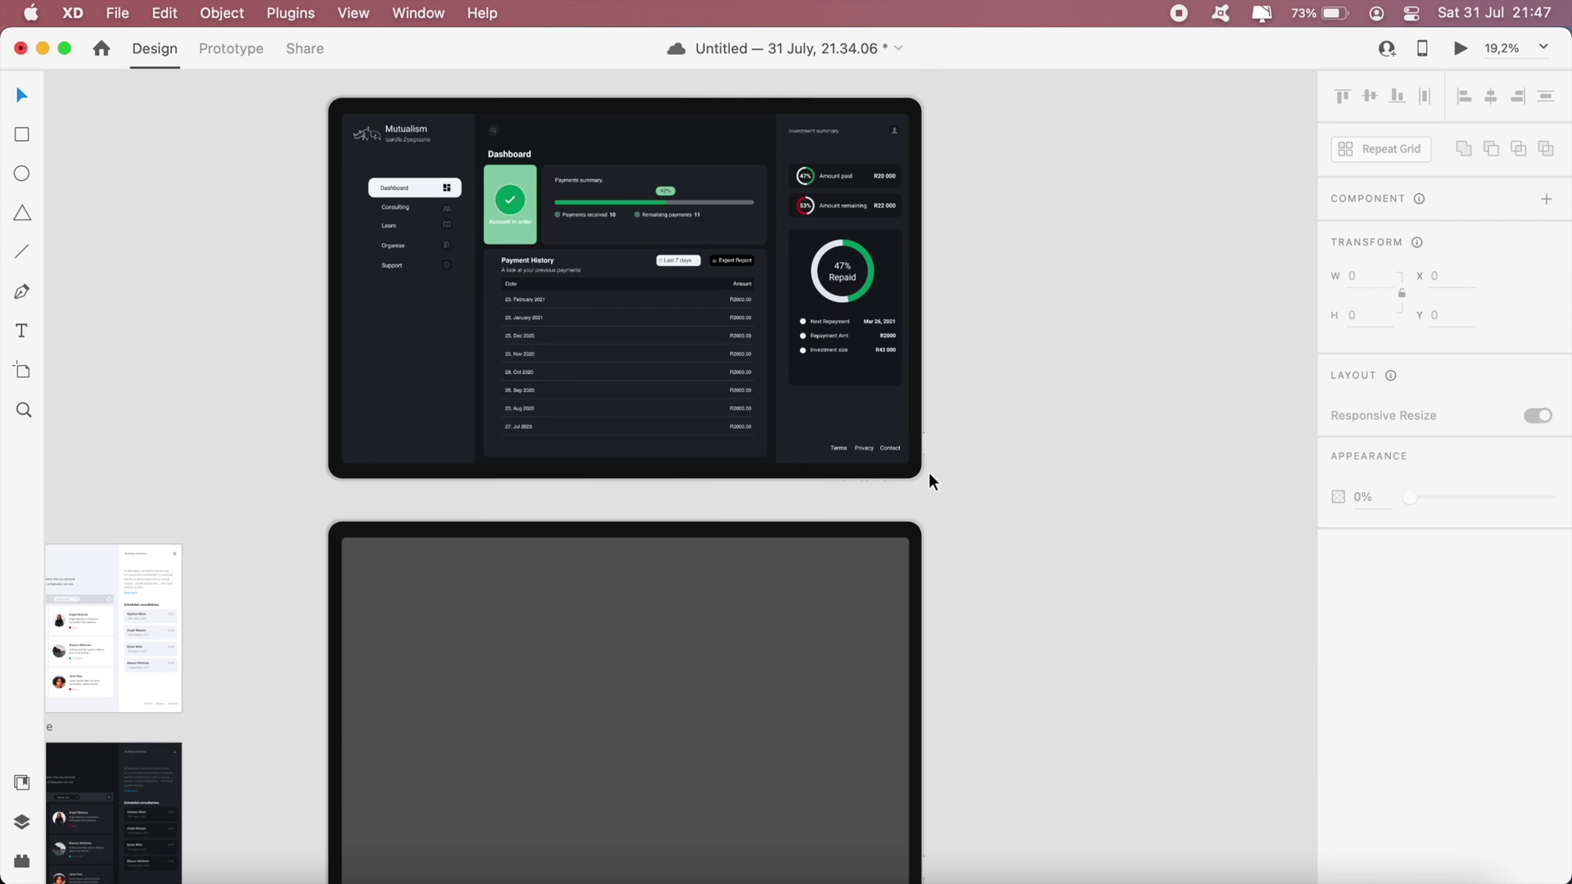
# Fill the next lower mockup screens with exported images, including the Consulting PNG
pyautogui.scroll(-4, 901, 483)
pyautogui.click(632, 655)
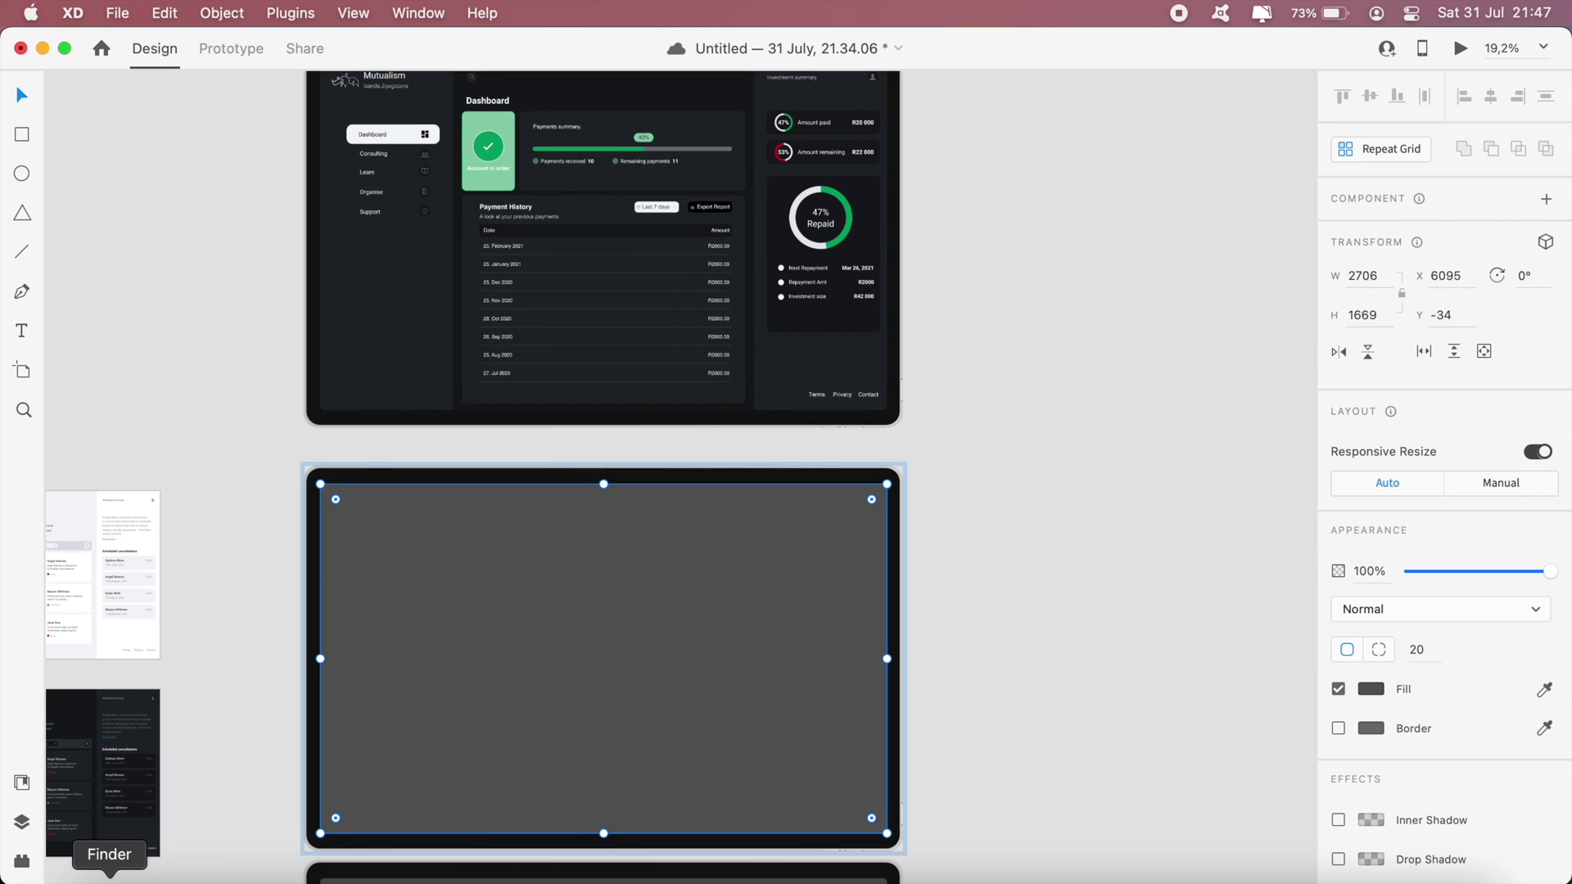
pyautogui.click(106, 873)
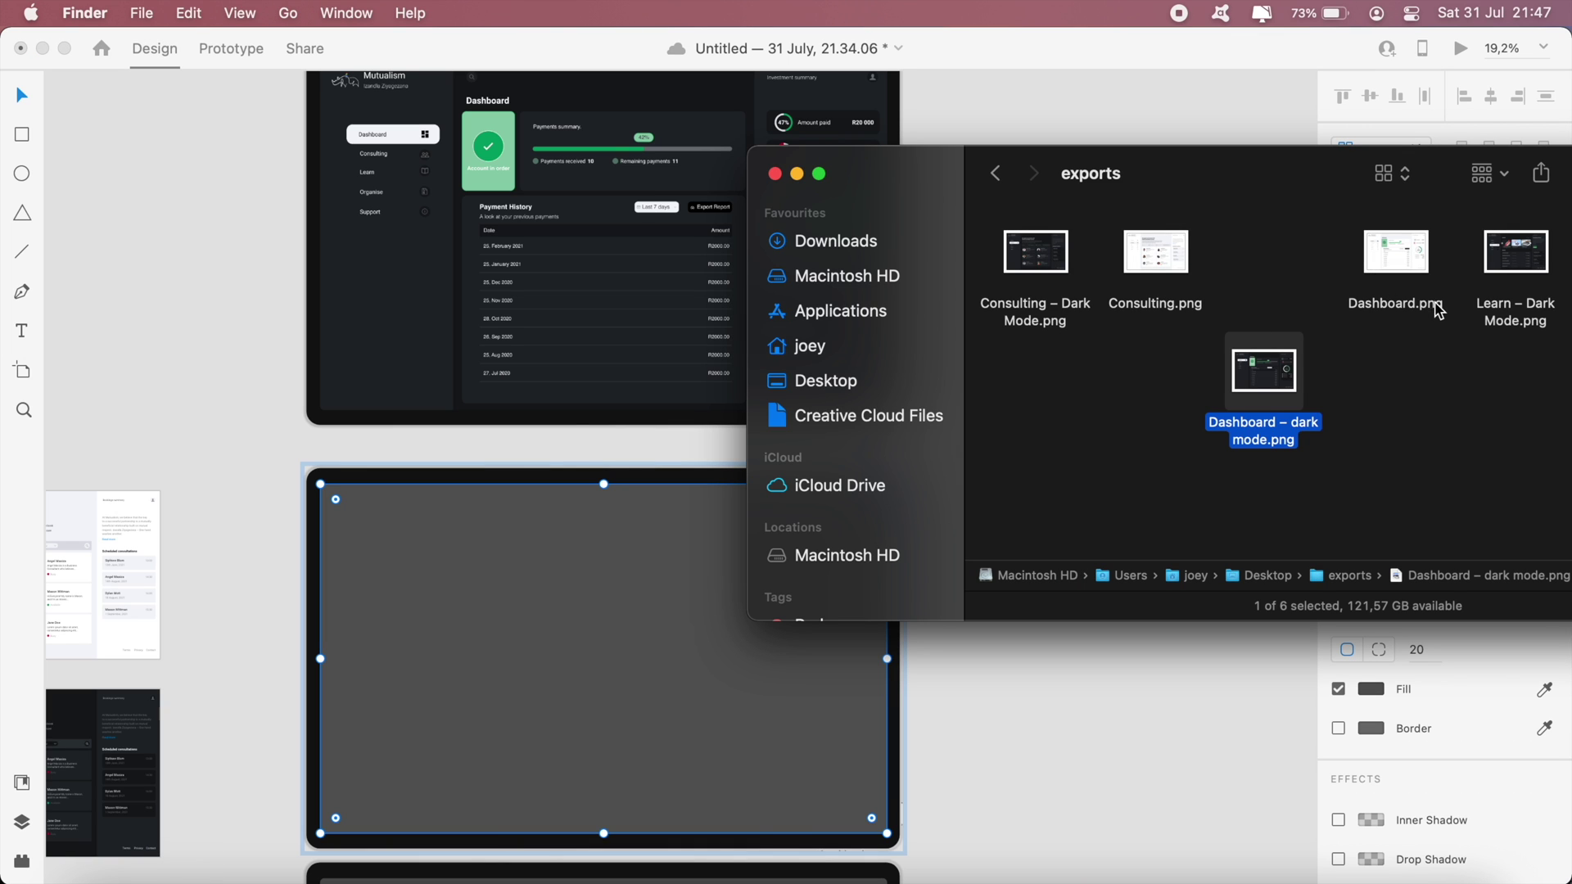
pyautogui.moveTo(1398, 253); pyautogui.dragTo(340, 675)
pyautogui.scroll(-5, 228, 579)
pyautogui.press('super+Tab')
pyautogui.moveTo(1169, 258); pyautogui.dragTo(562, 551)
# Drop the dark and light Learn images into the last mockup screens
pyautogui.scroll(-4, 249, 556)
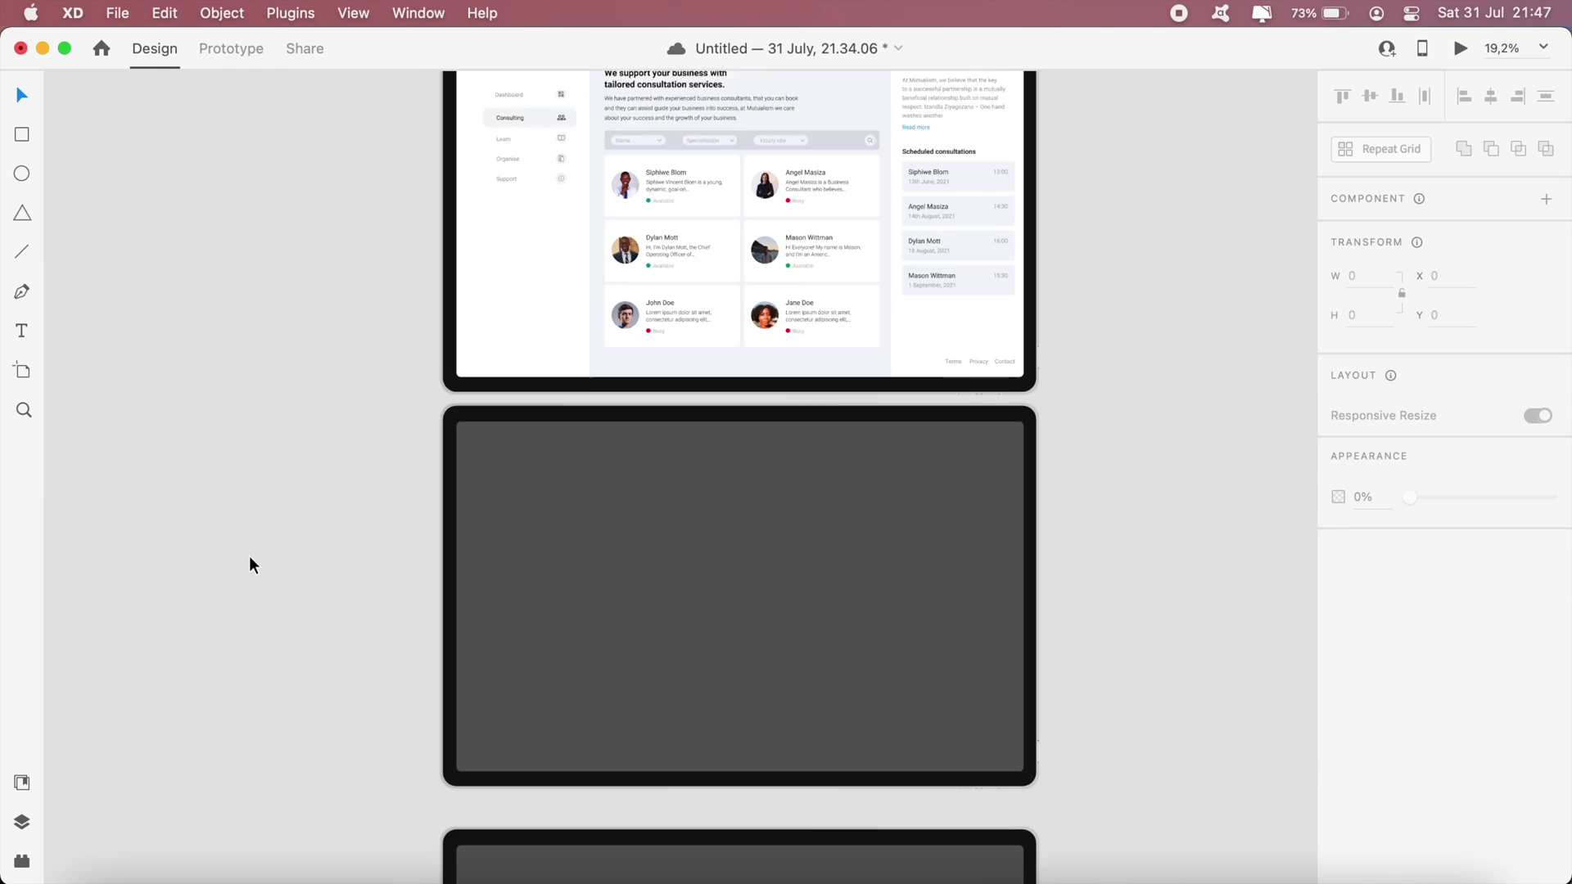
pyautogui.press('super+Tab')
pyautogui.moveTo(1516, 253); pyautogui.dragTo(598, 524)
pyautogui.scroll(-4, 801, 365)
pyautogui.press('super+Tab')
pyautogui.moveTo(1426, 262); pyautogui.dragTo(525, 397)
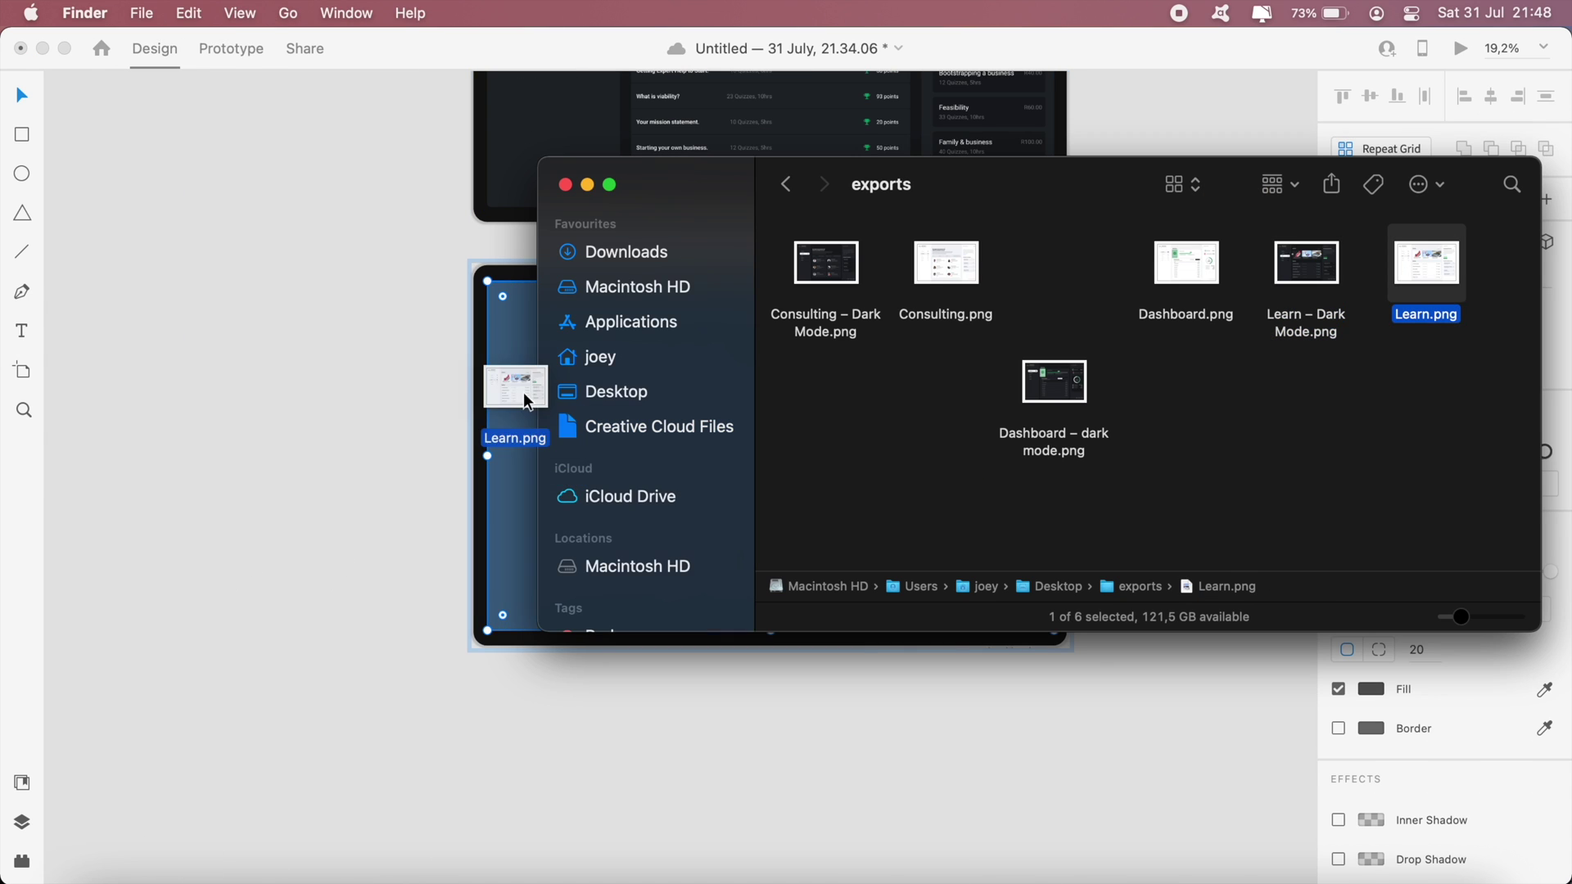
pyautogui.moveTo(370, 477); pyautogui.dragTo(359, 473)
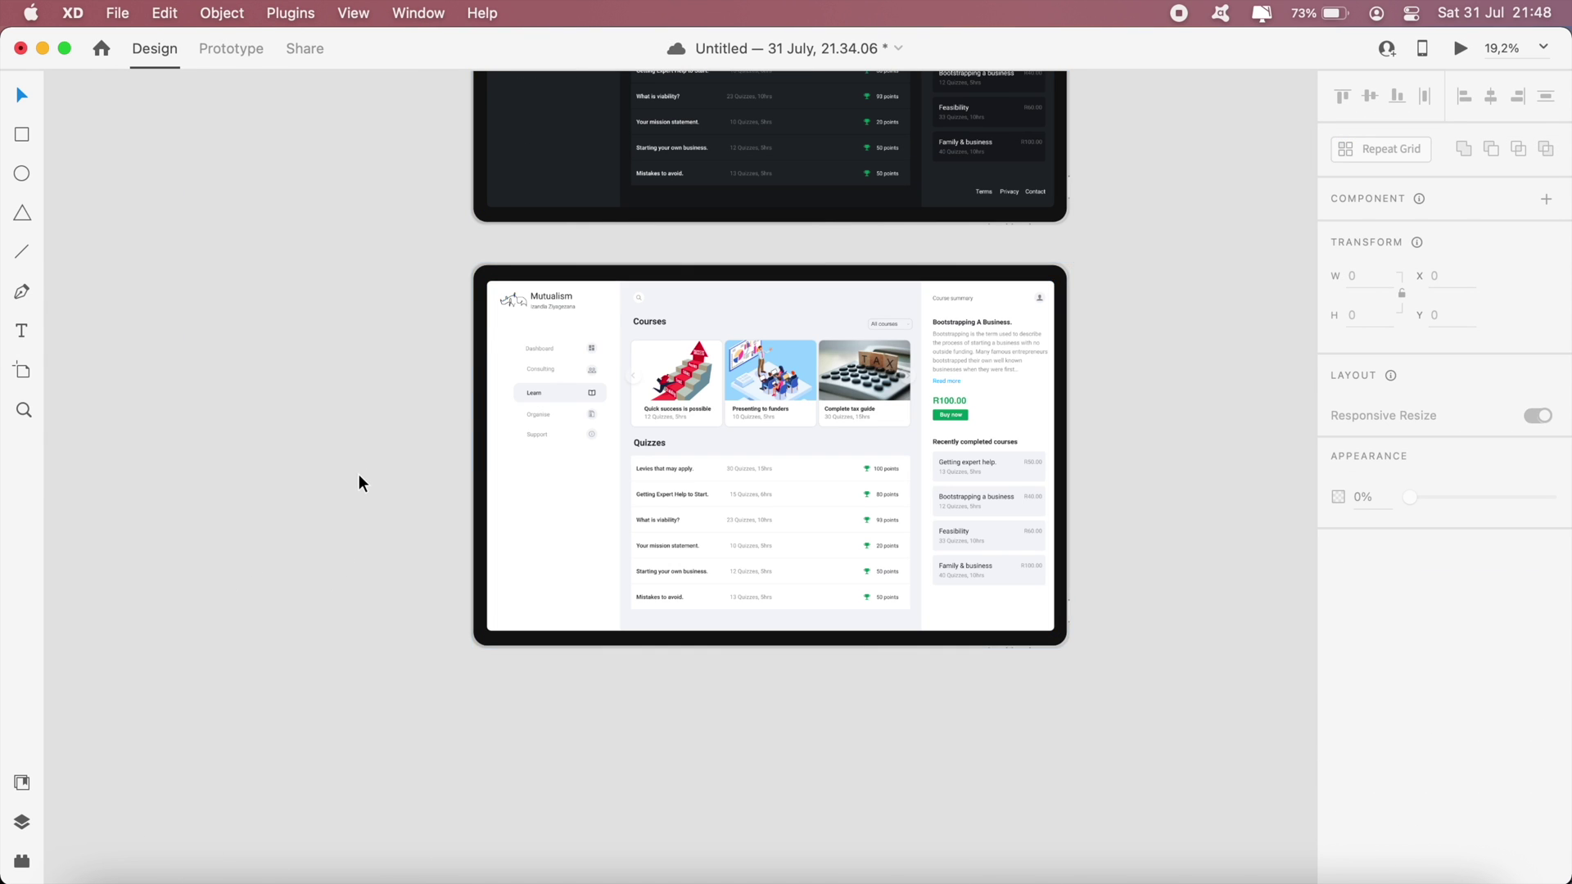
pyautogui.scroll(-3, 358, 474)
# Draw a new blank artboard to the right of the device mockup column
pyautogui.scroll(-6, 359, 475)
pyautogui.scroll(5, 359, 475)
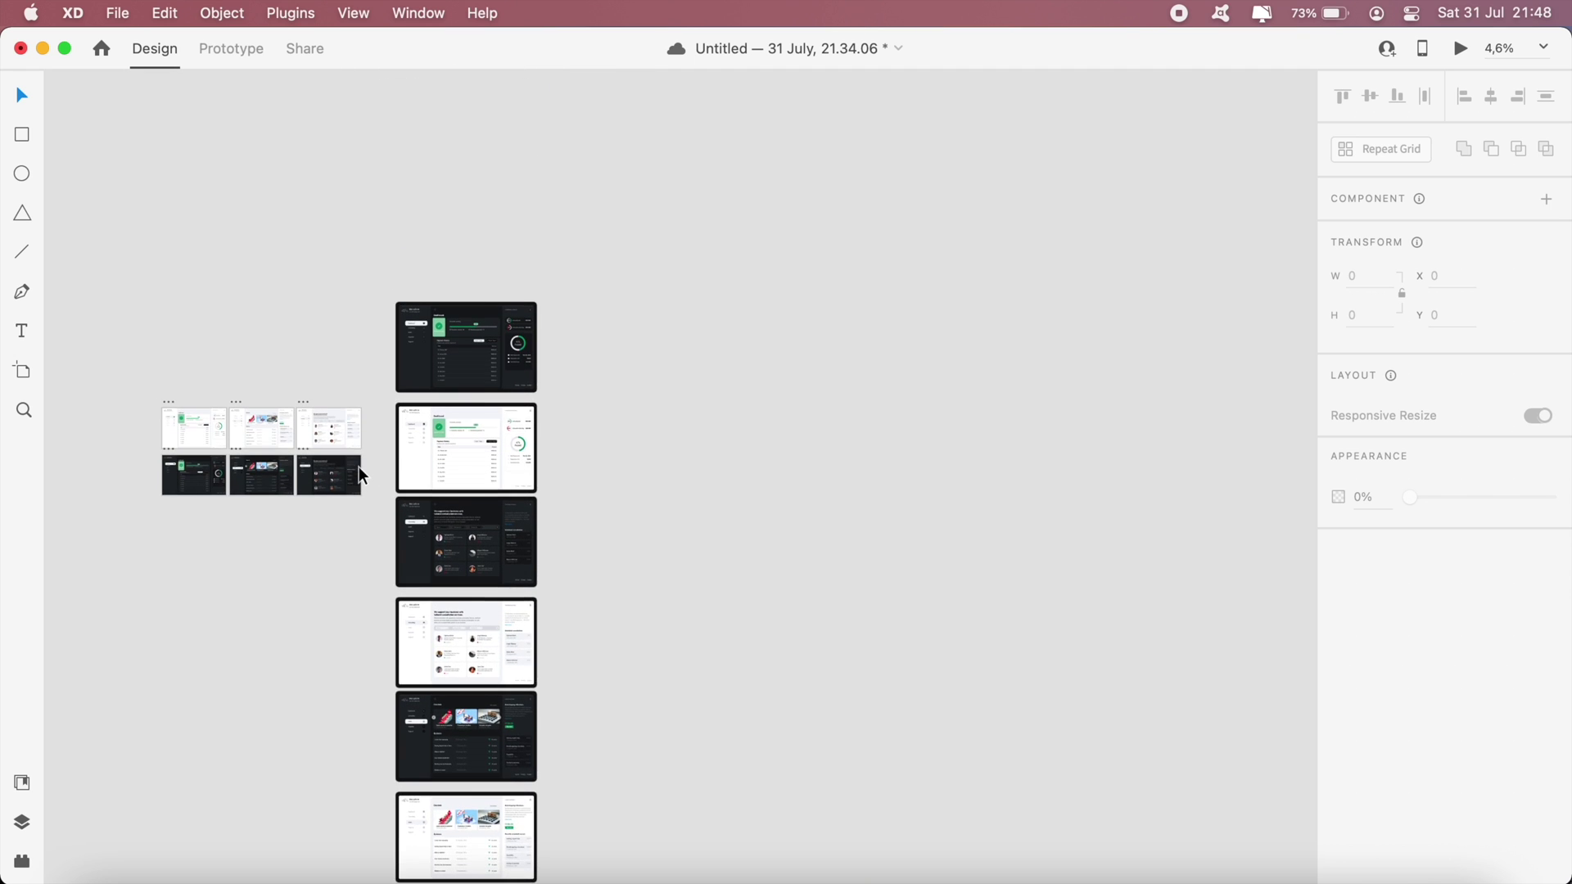
pyautogui.scroll(-5, 384, 470)
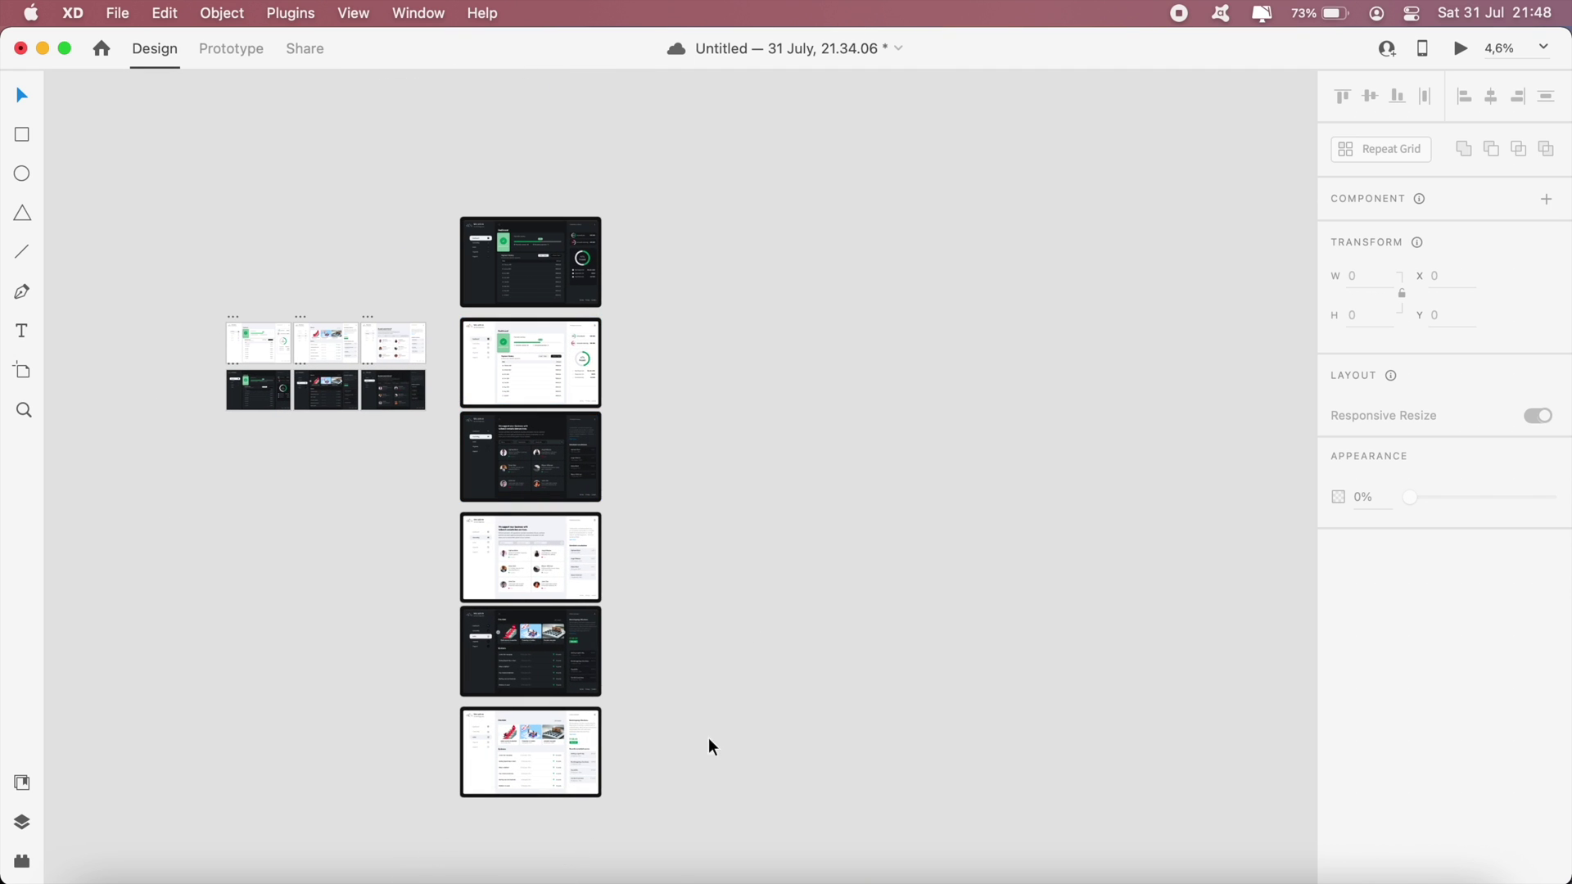
pyautogui.scroll(4, 687, 647)
pyautogui.hscroll(2, 686, 647)
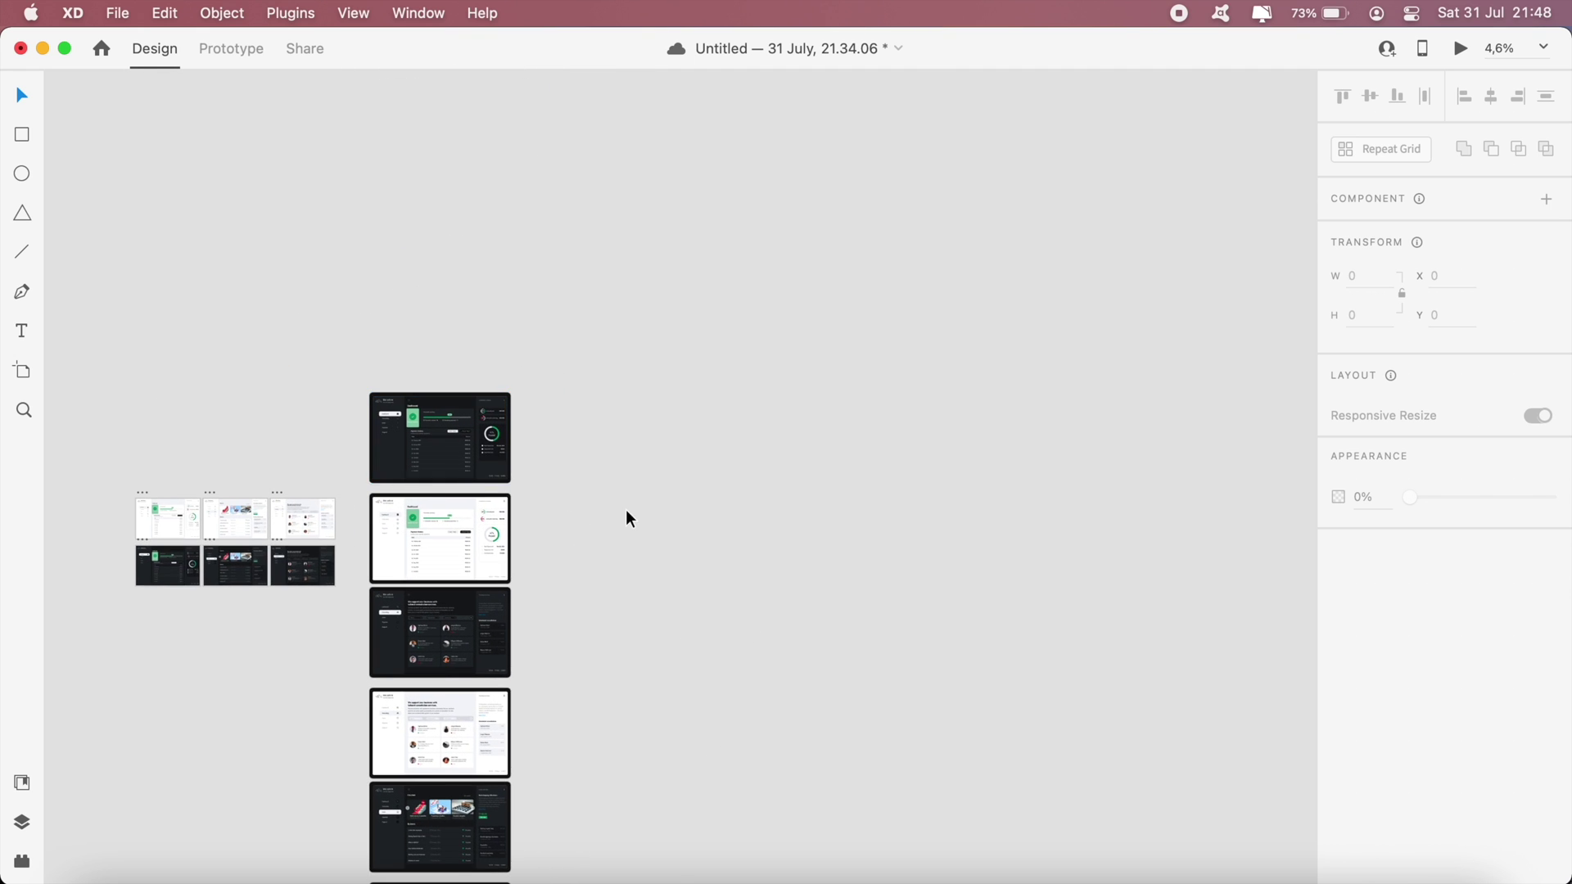
pyautogui.scroll(2, 627, 513)
pyautogui.hscroll(2, 502, 481)
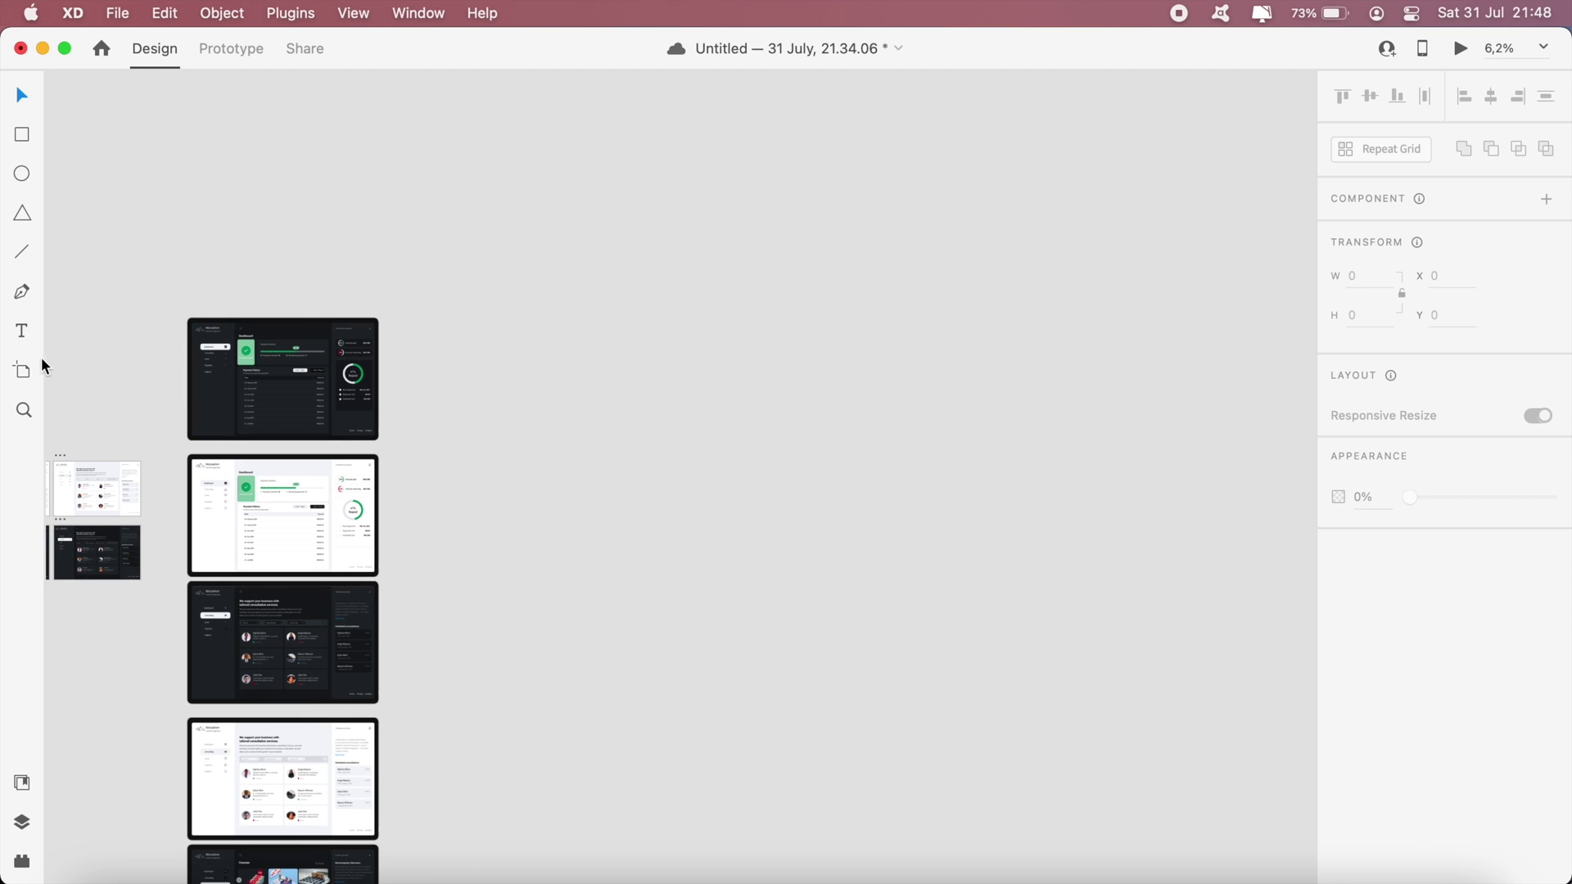
pyautogui.click(22, 371)
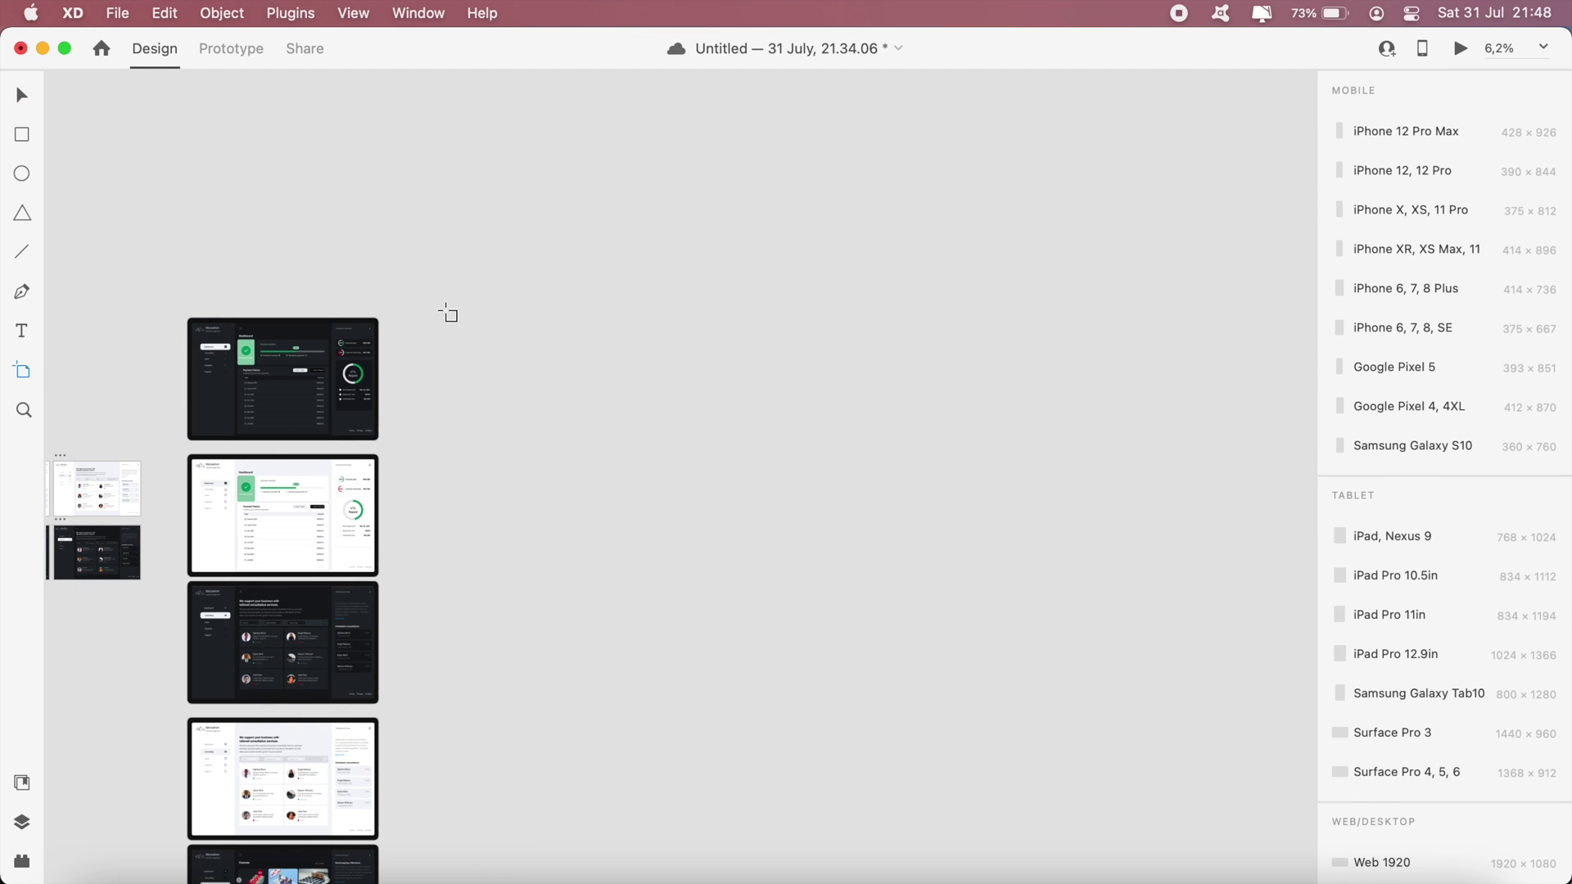
pyautogui.moveTo(443, 309); pyautogui.dragTo(693, 555)
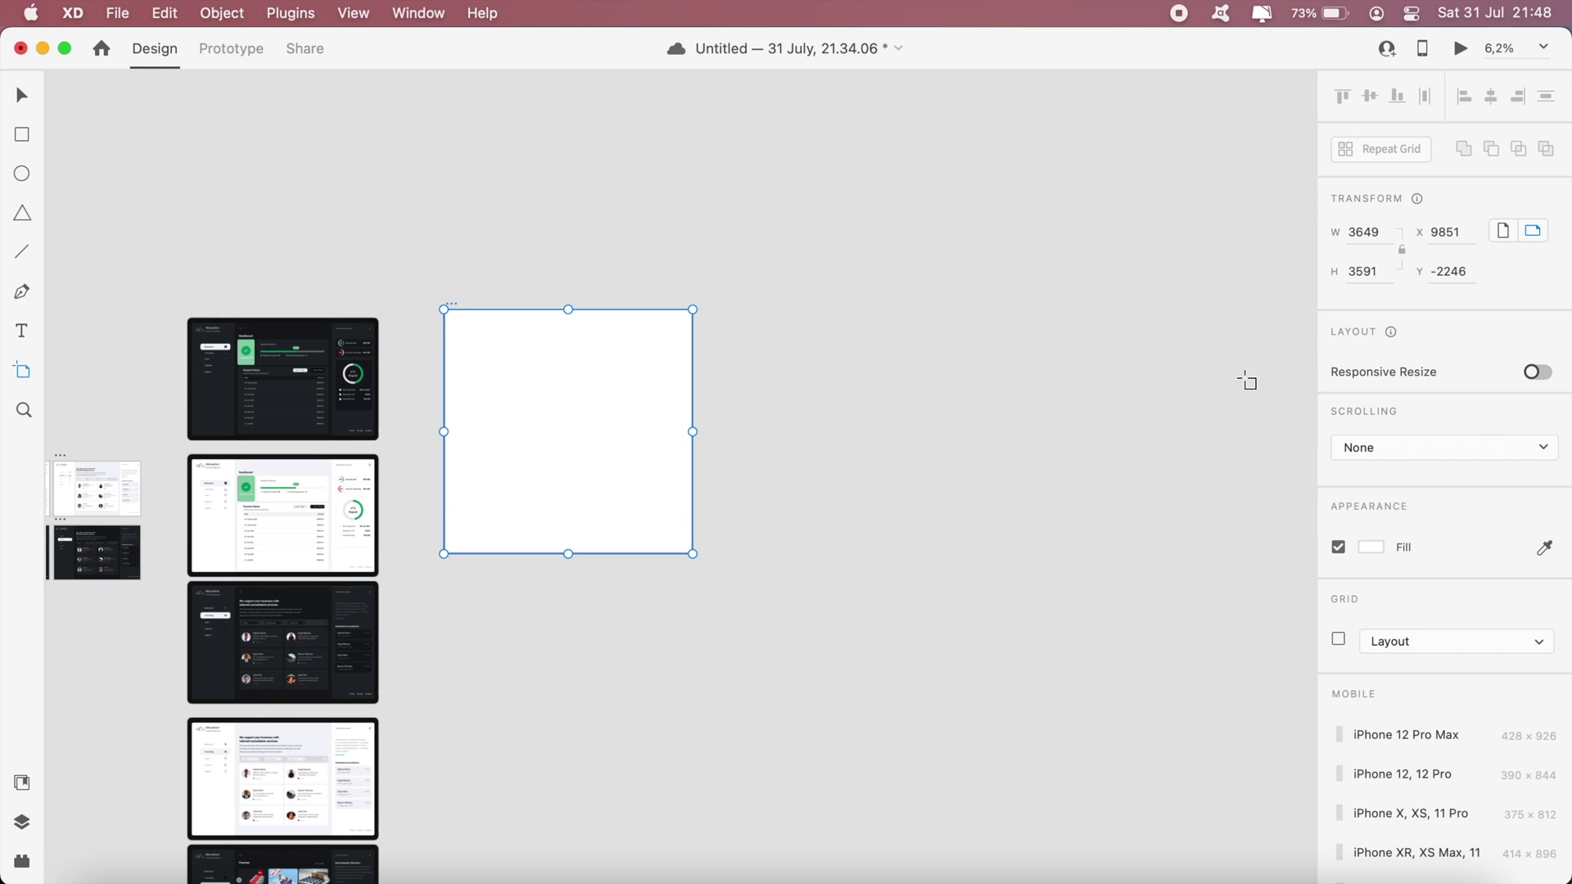
# Resize the new artboard to roughly 4248 × 4180 in the Property Inspector
pyautogui.click(1372, 246)
pyautogui.write('4180')
pyautogui.click(1394, 274)
pyautogui.write('4')
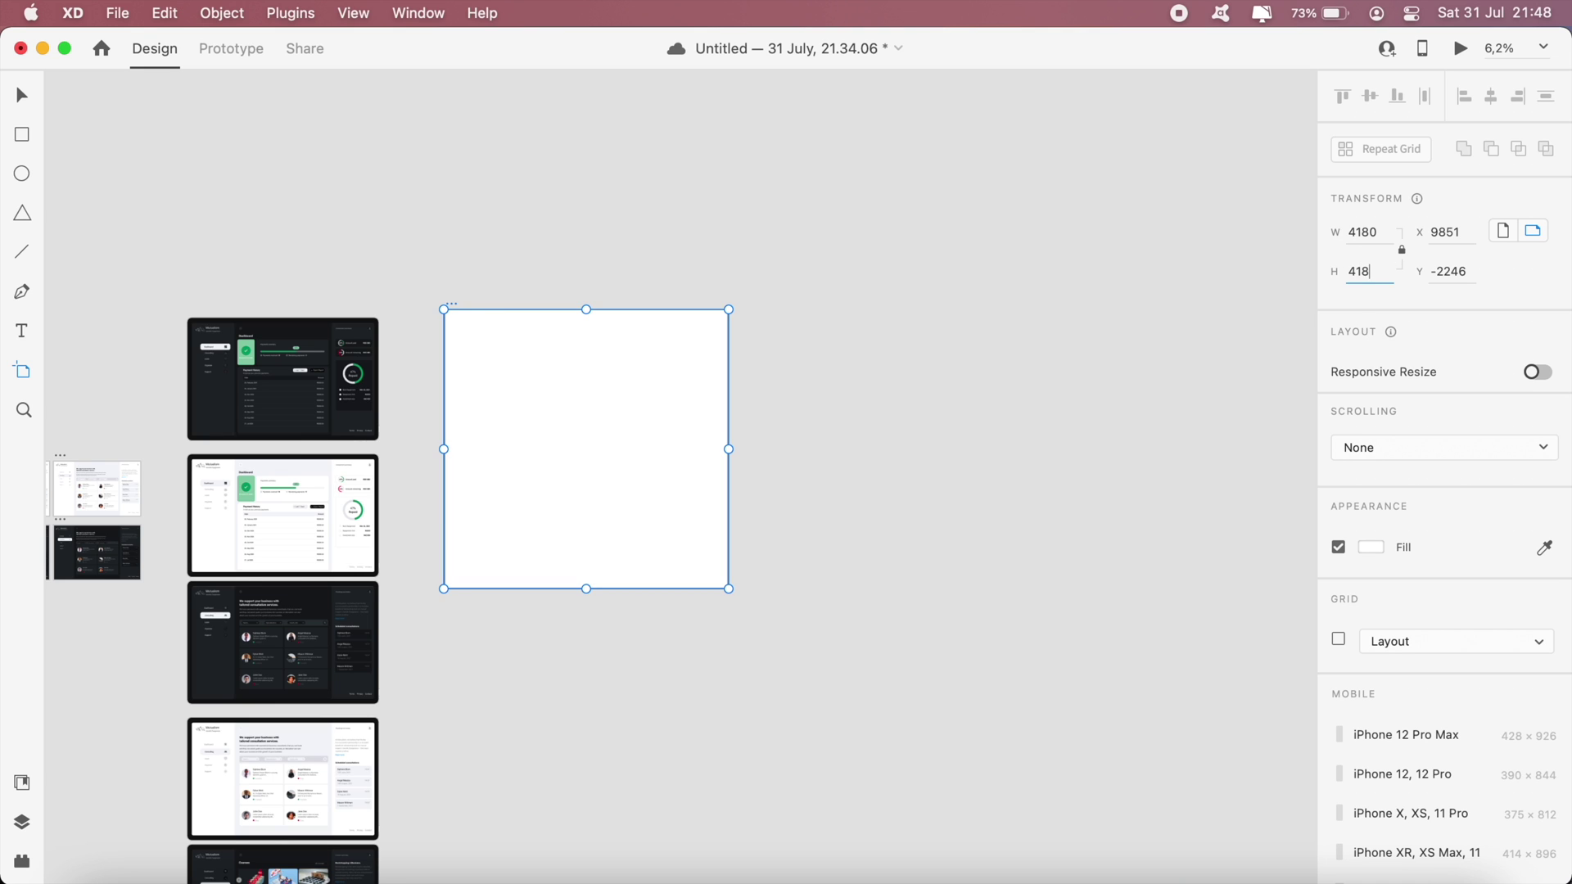
pyautogui.click(22, 97)
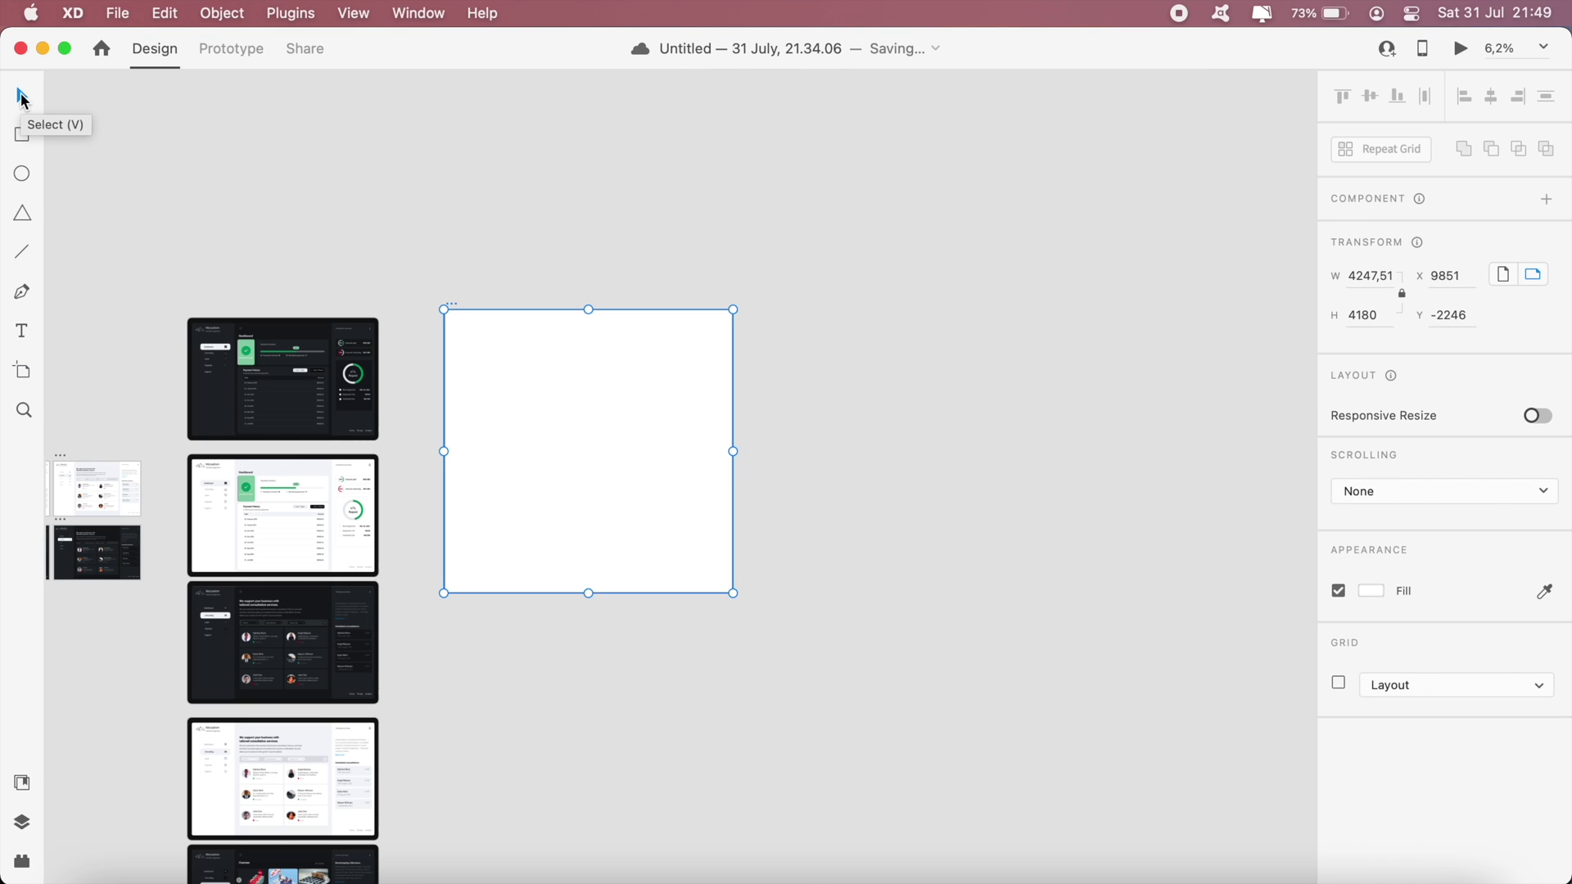
pyautogui.click(456, 209)
# Select the Mutualism logo, title and subtitle on the Dashboard artboard
pyautogui.scroll(3, 430, 288)
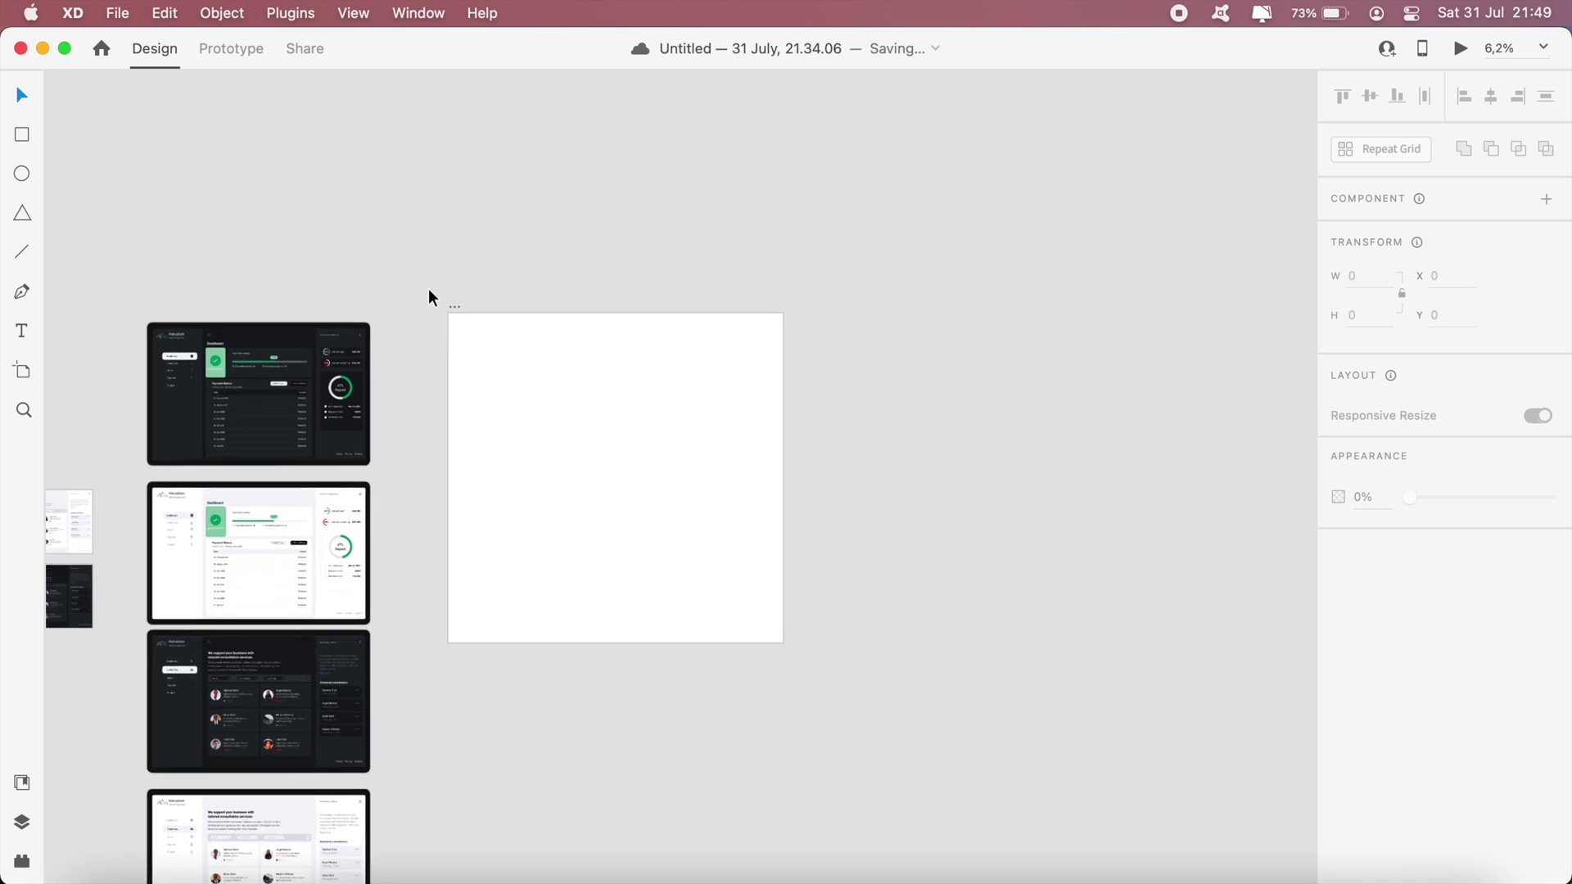
pyautogui.hscroll(-10, 427, 287)
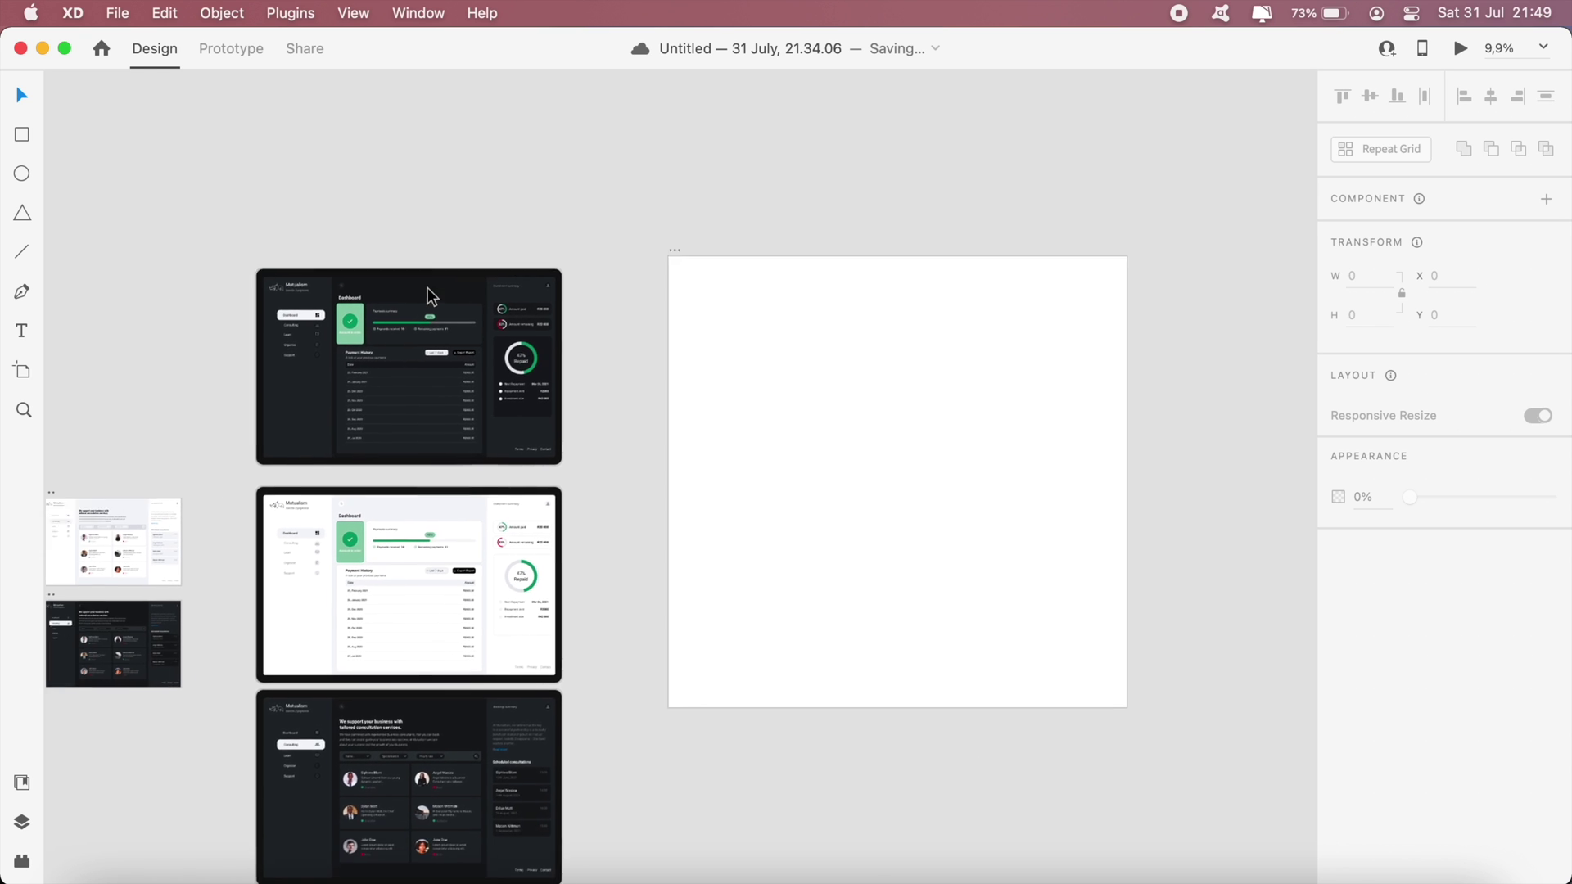
pyautogui.hscroll(-5, 417, 303)
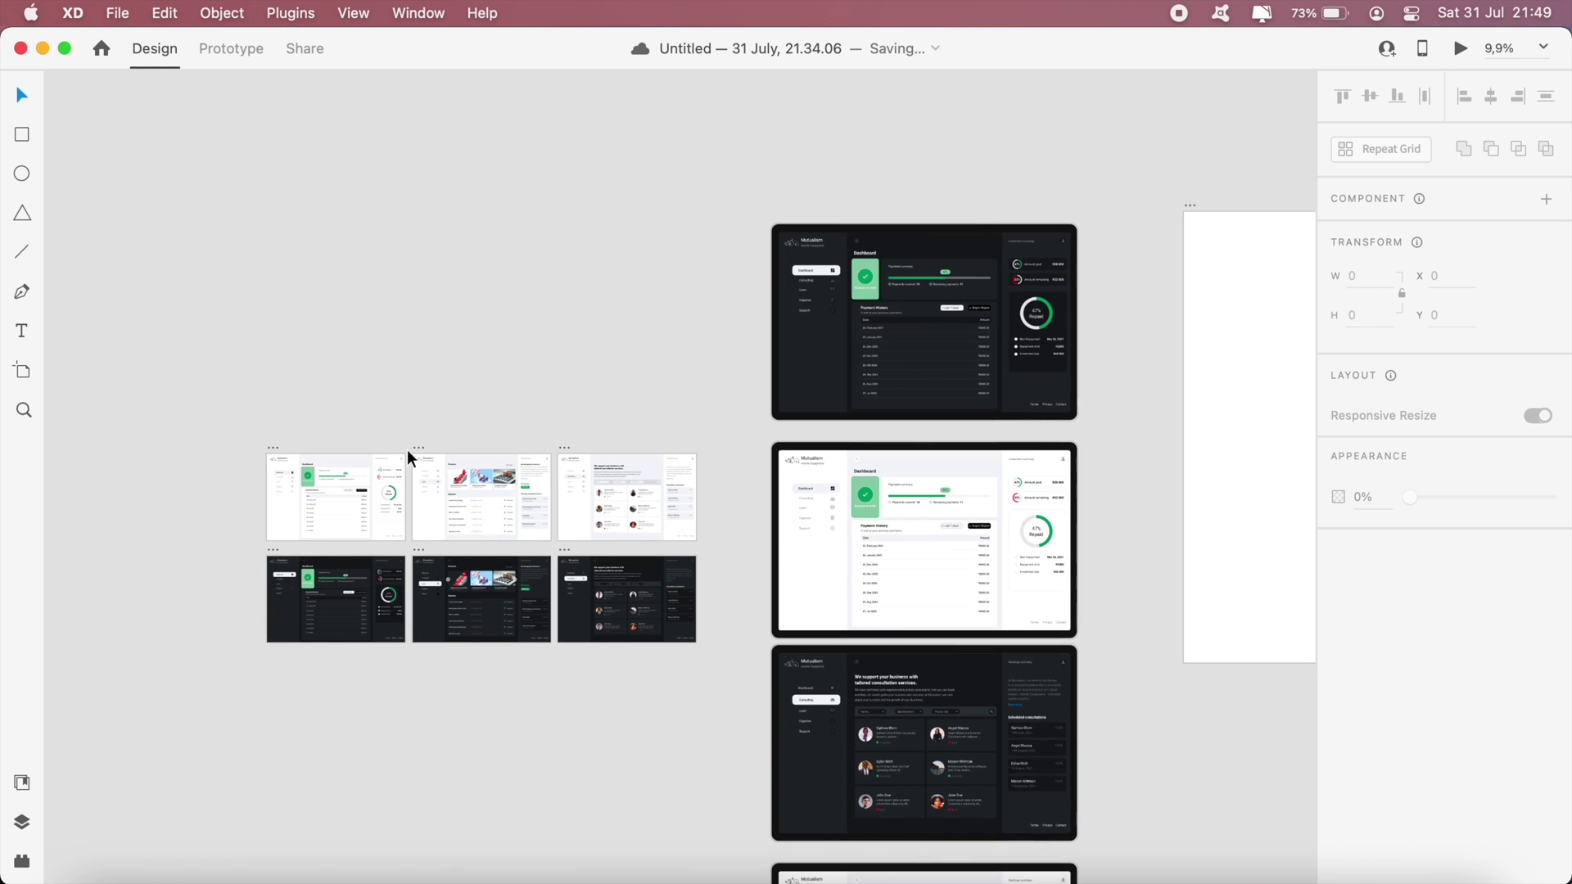
pyautogui.scroll(3, 406, 449)
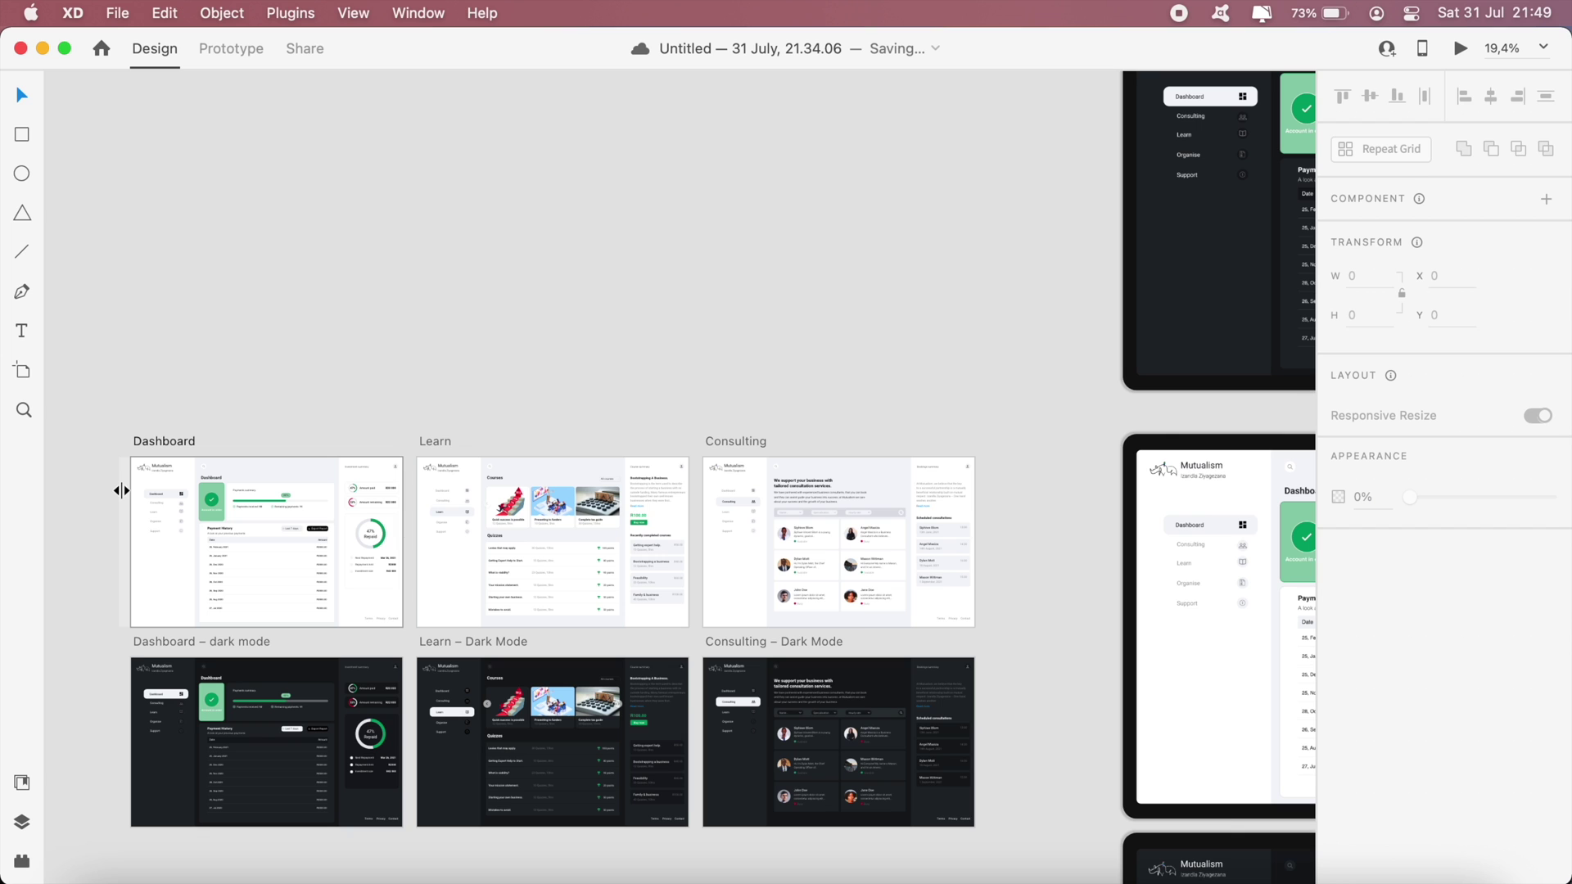
pyautogui.scroll(4, 101, 494)
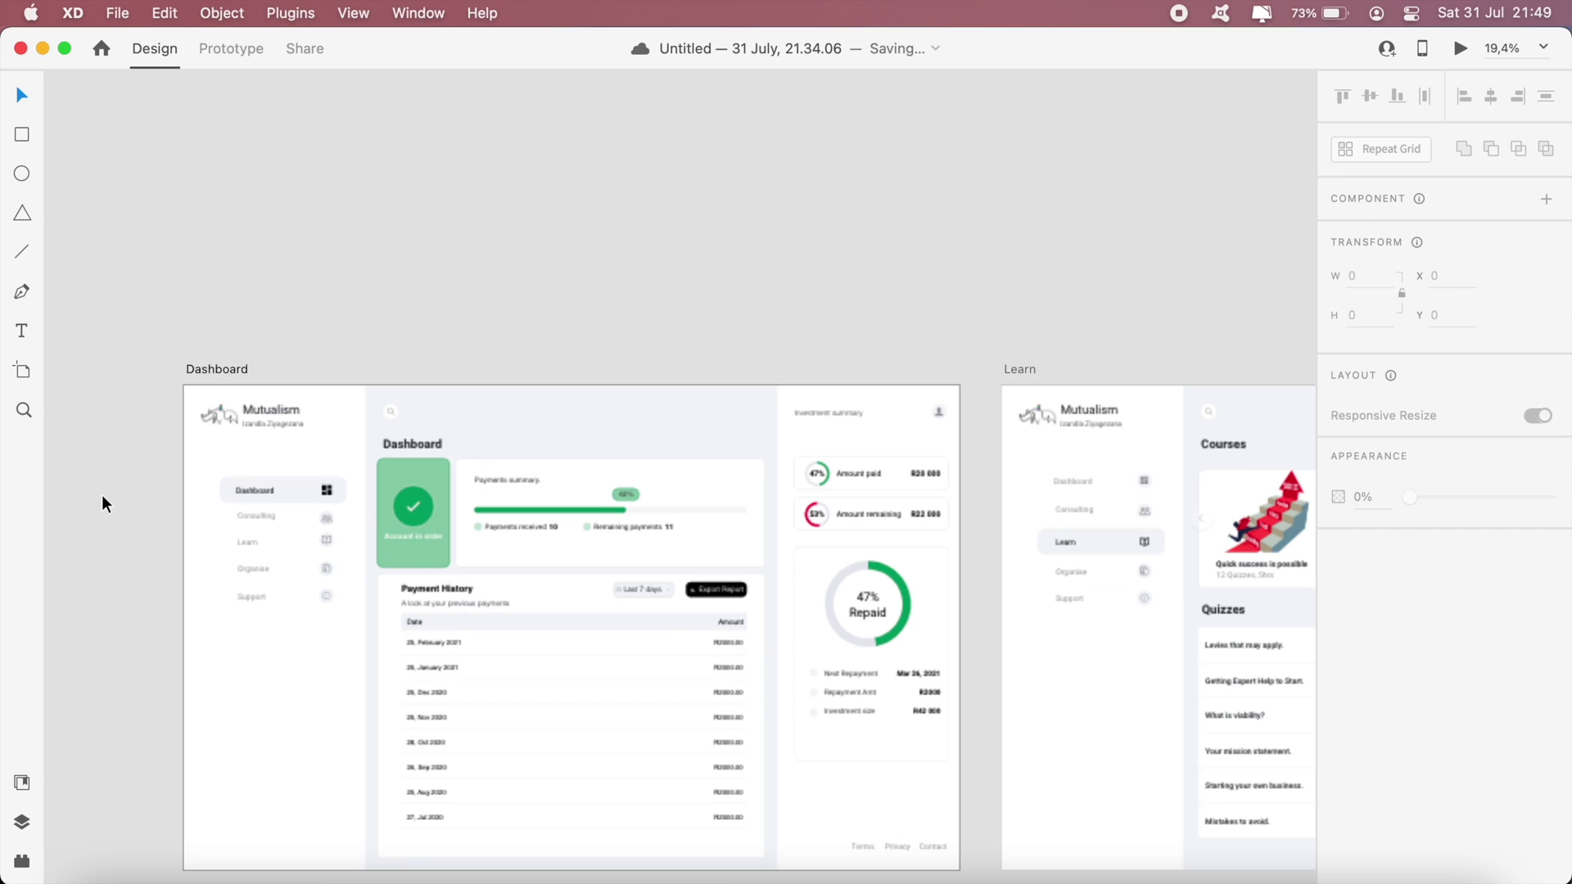
pyautogui.click(226, 418)
pyautogui.keyDown('shift'); pyautogui.click(295, 409); pyautogui.keyUp('shift')
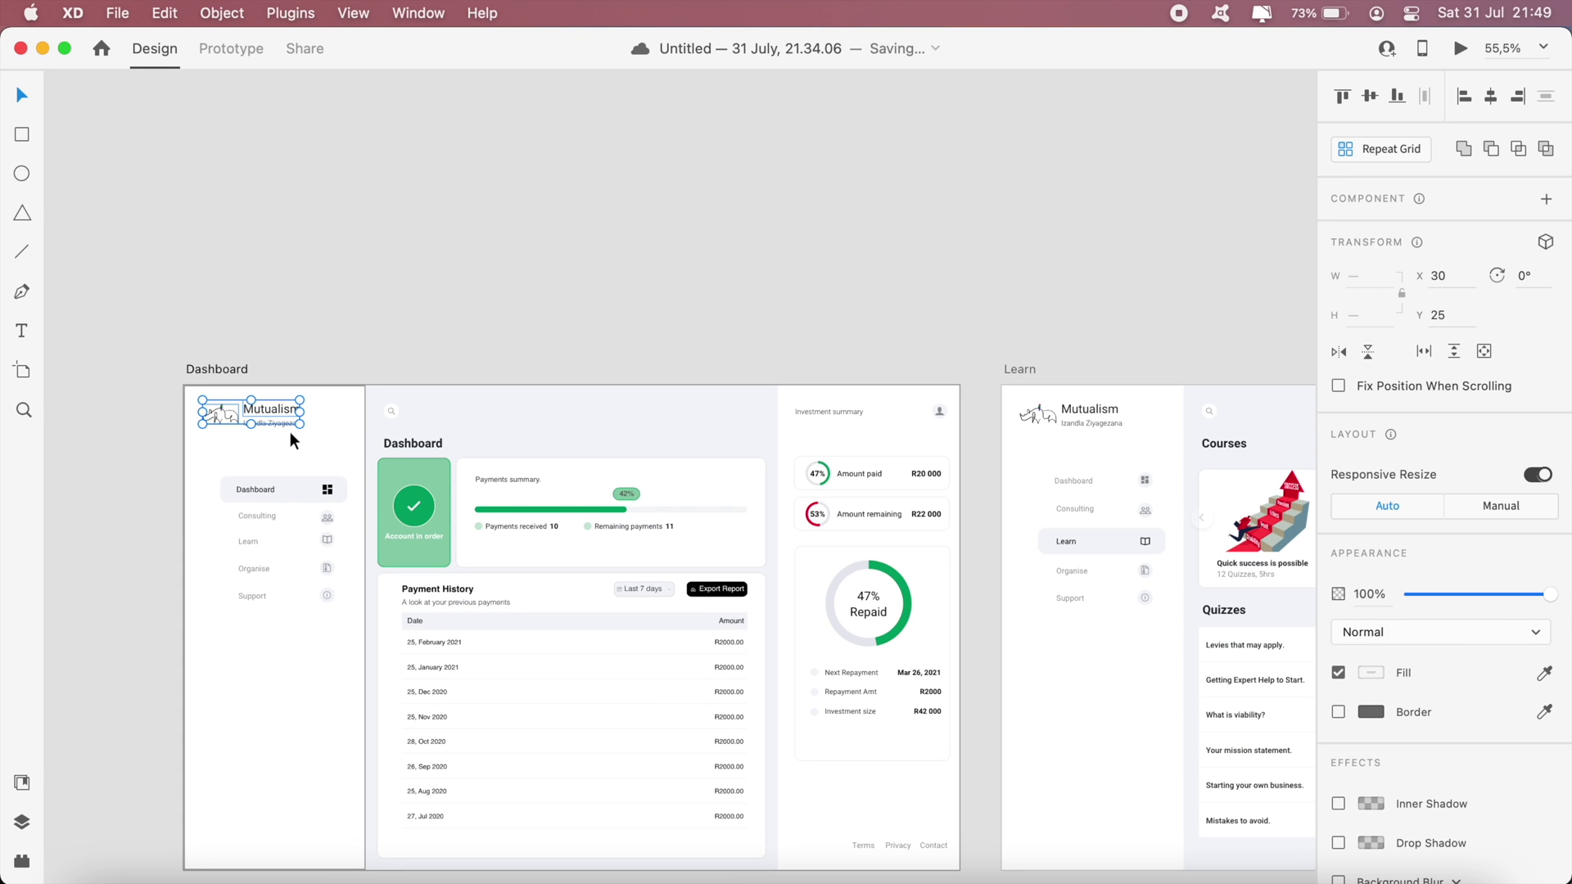
pyautogui.keyDown('shift'); pyautogui.click(283, 425); pyautogui.keyUp('shift')
pyautogui.scroll(-5, 284, 426)
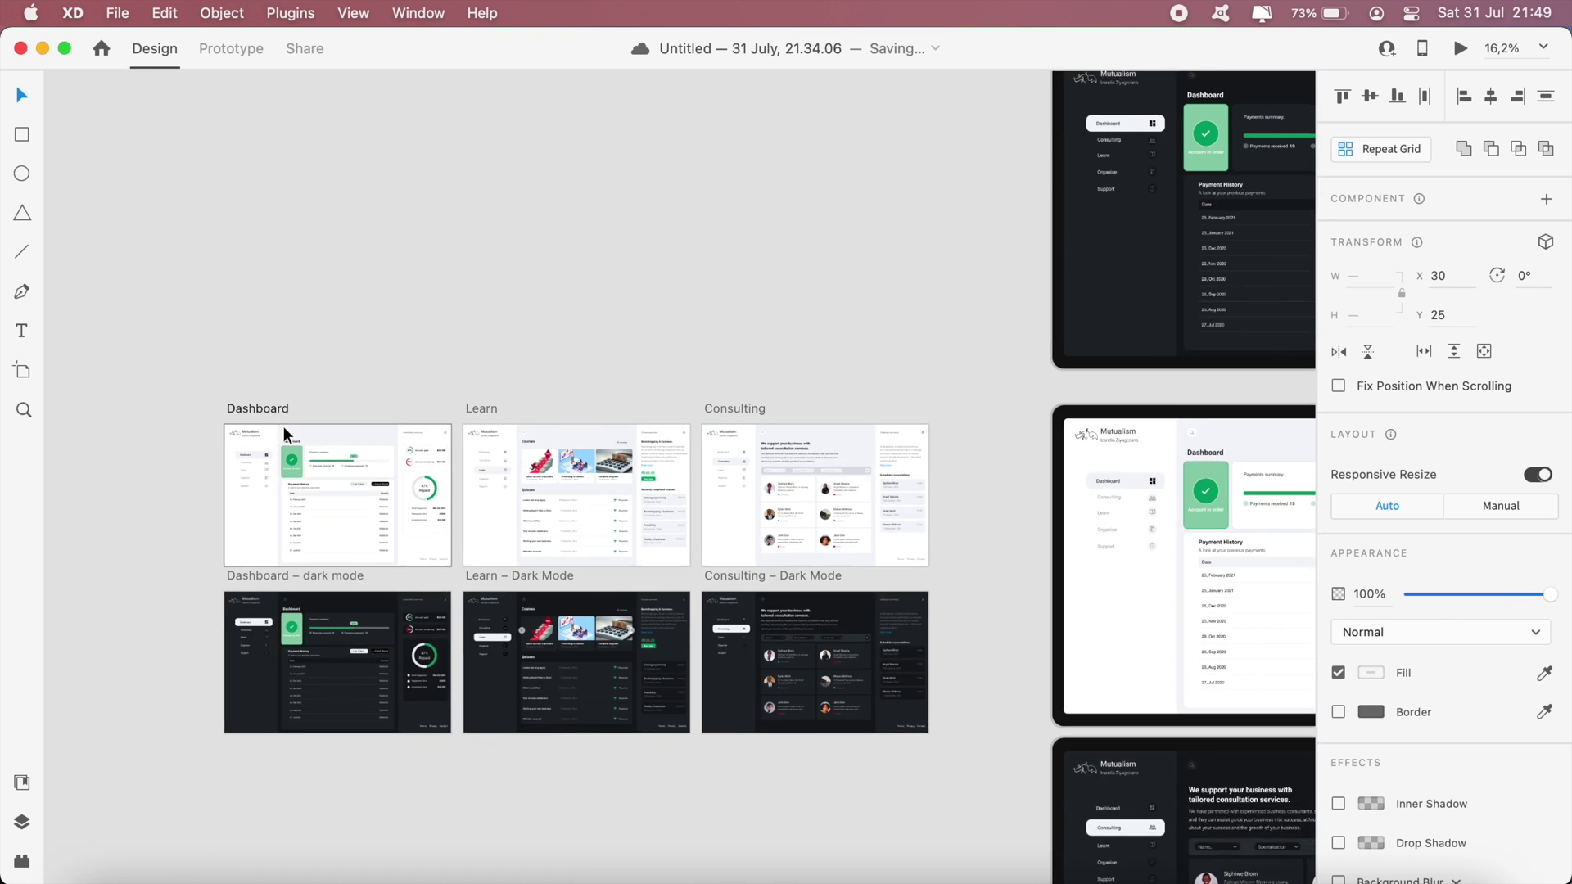
pyautogui.hscroll(10, 283, 426)
# Paste the logo group onto Artboard – 1, enlarge it and nudge it into place
pyautogui.click(678, 336)
pyautogui.scroll(-3, 676, 335)
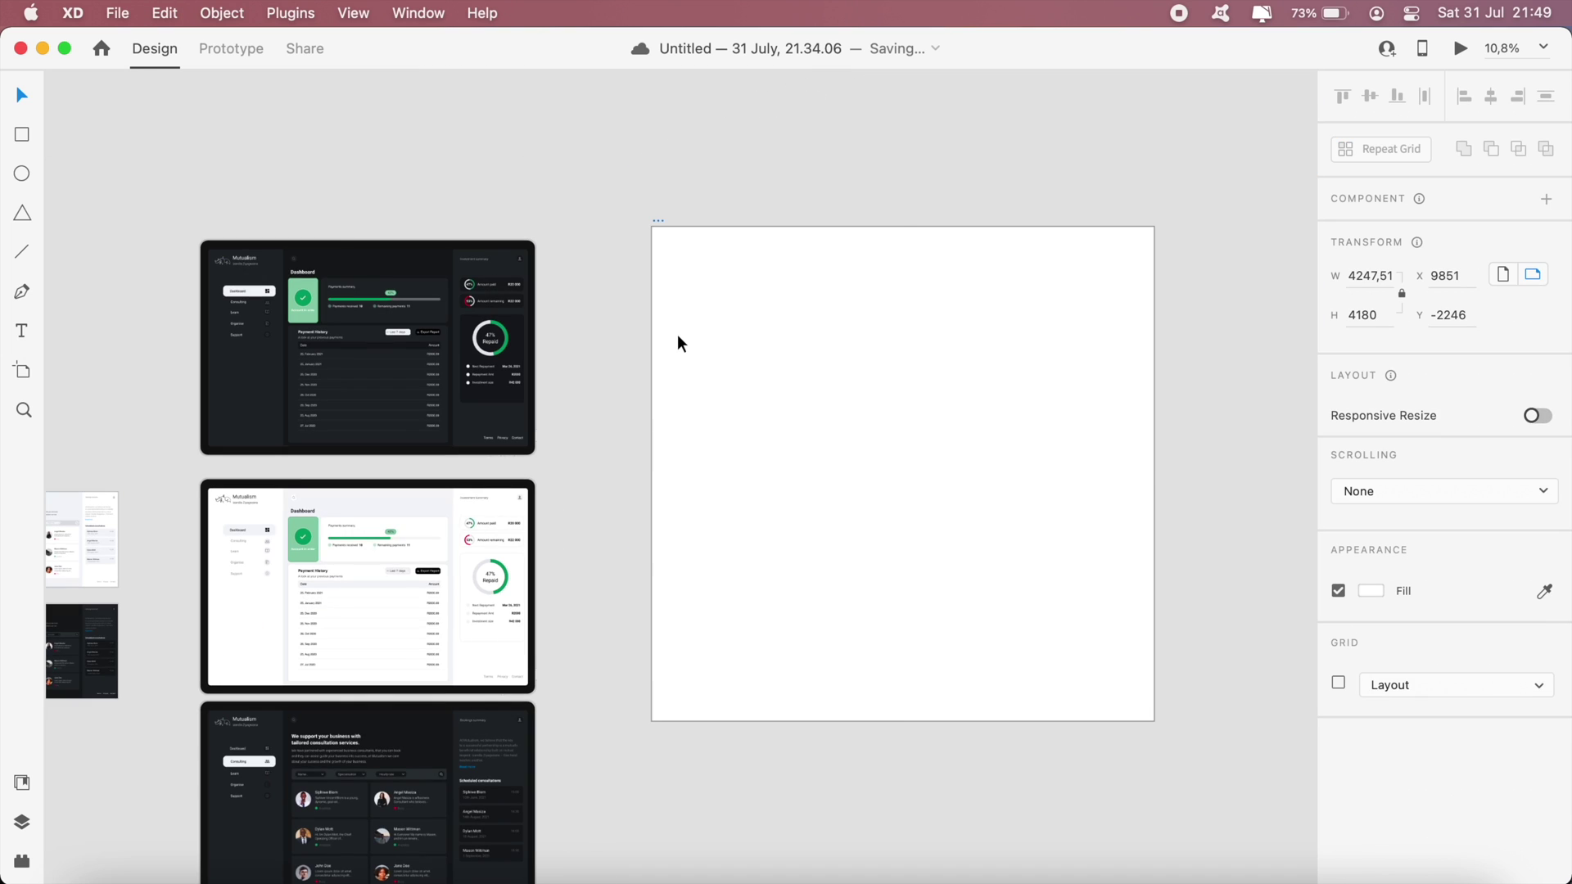
pyautogui.scroll(3, 684, 239)
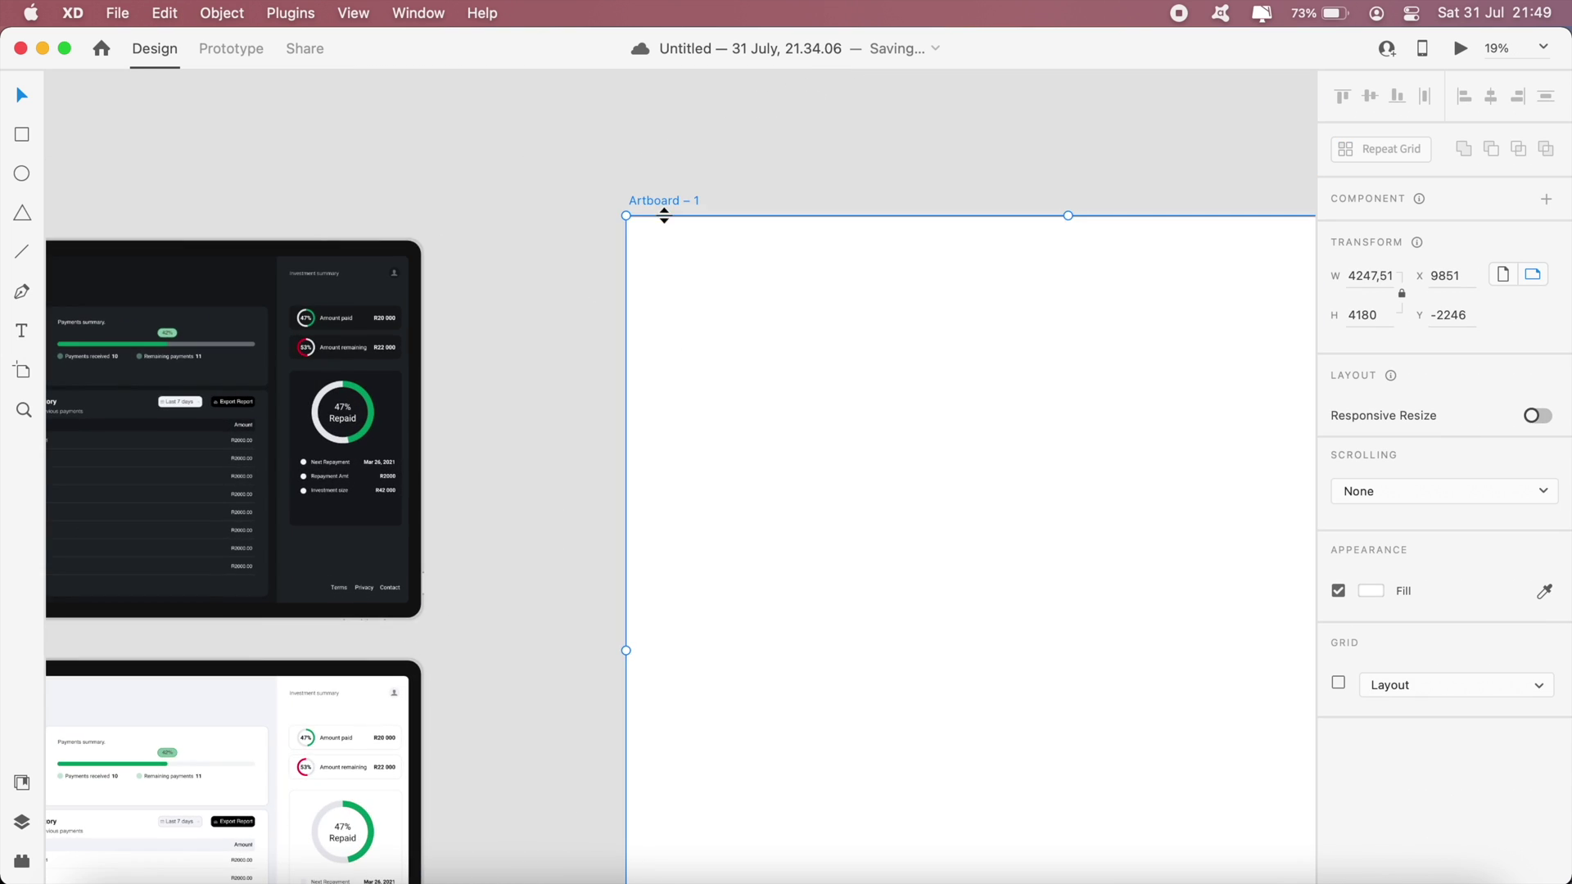
pyautogui.press('super+v')
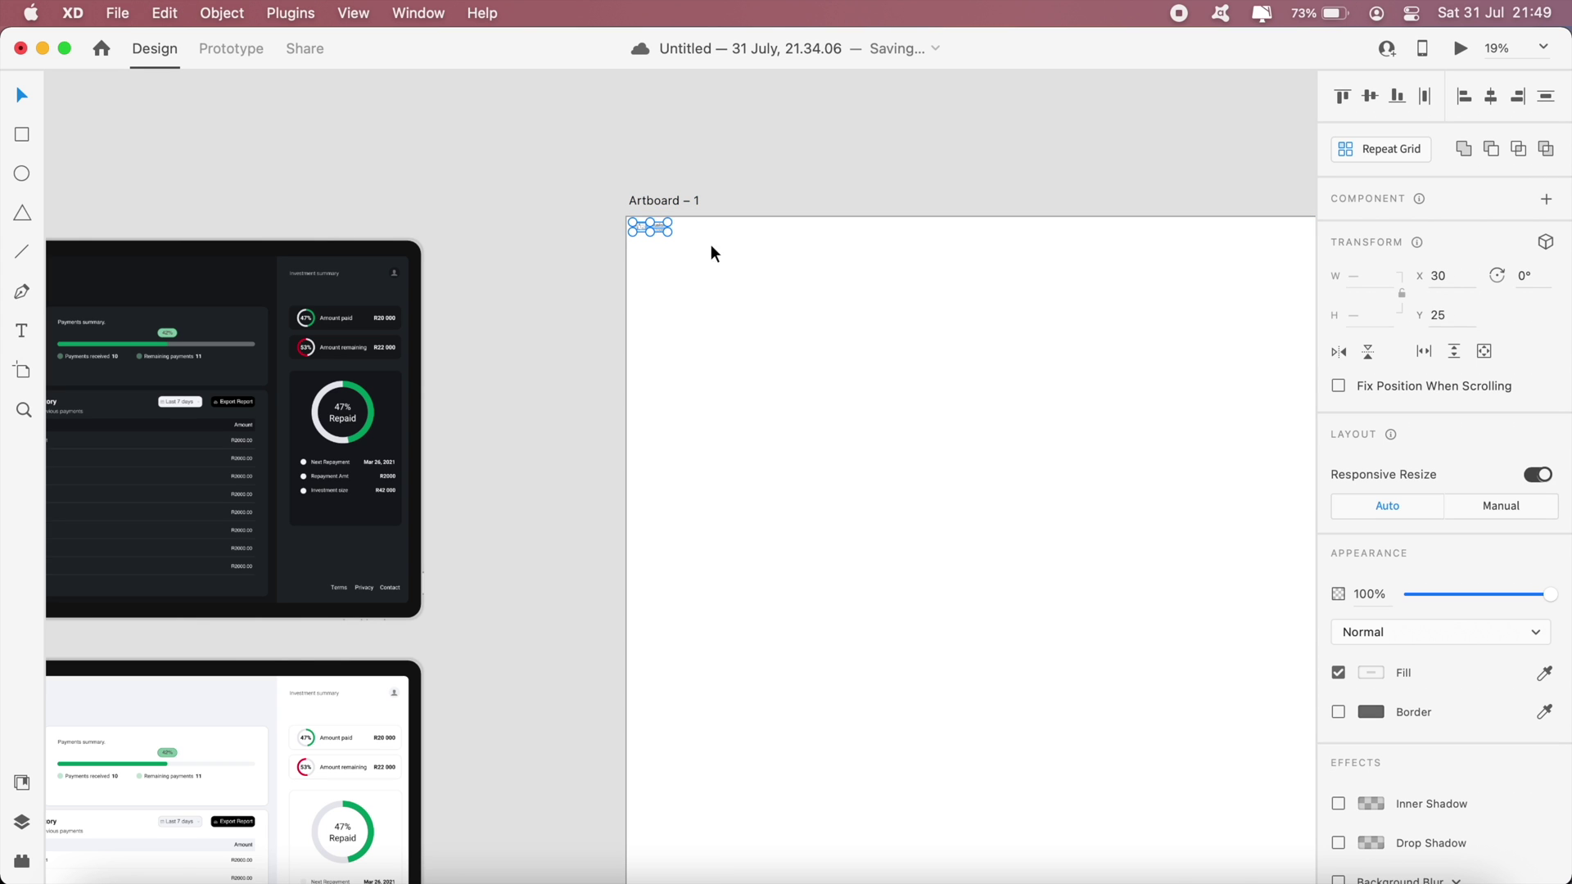
pyautogui.moveTo(751, 312); pyautogui.dragTo(1004, 499)
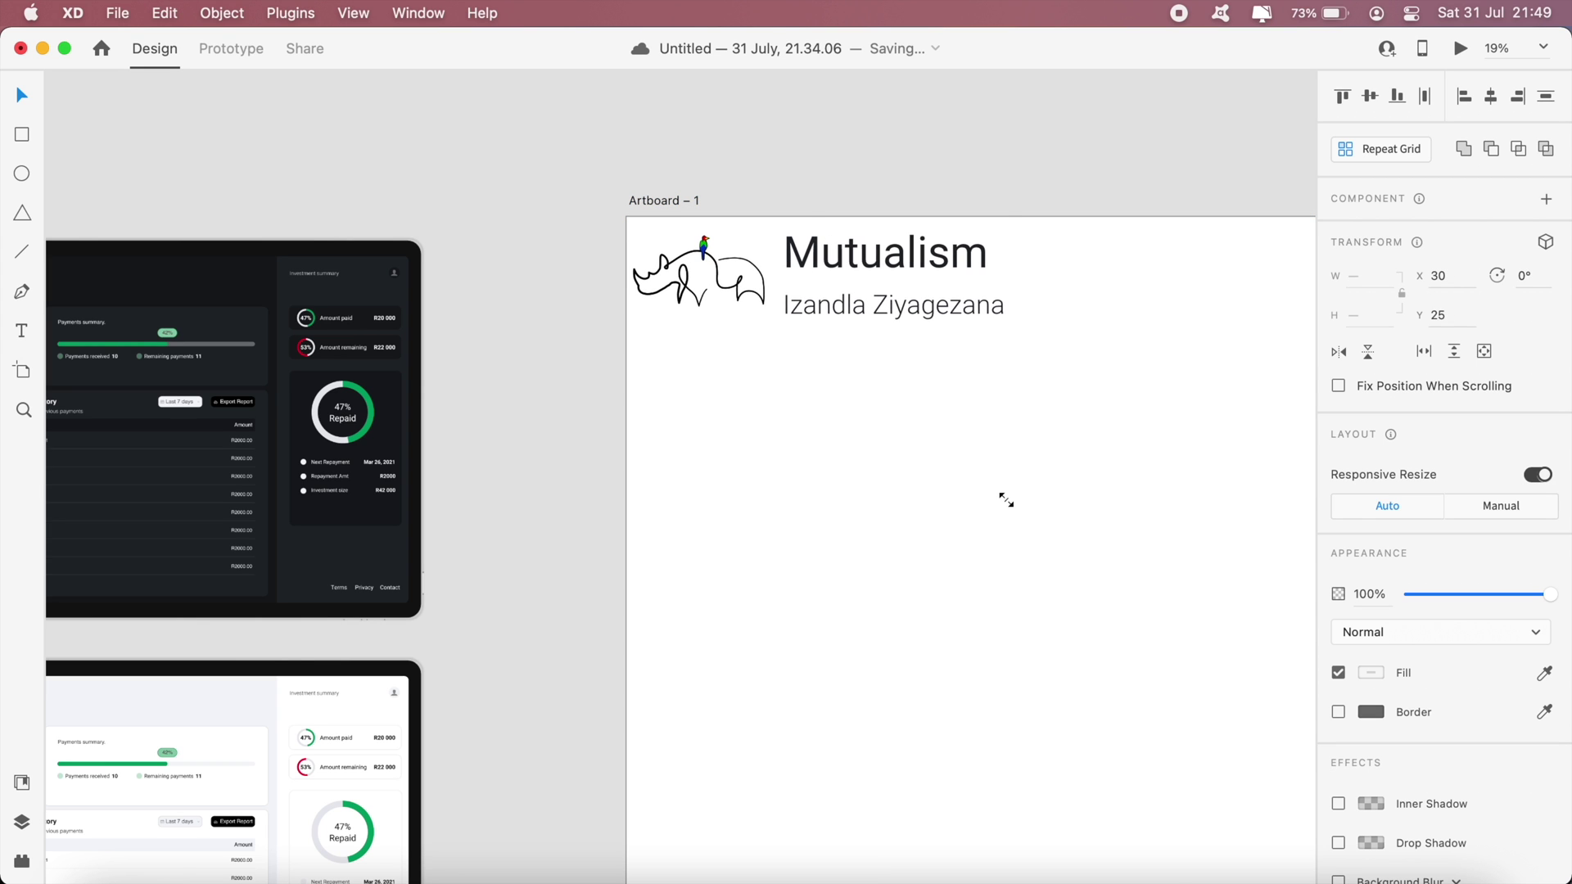
pyautogui.hscroll(5, 856, 163)
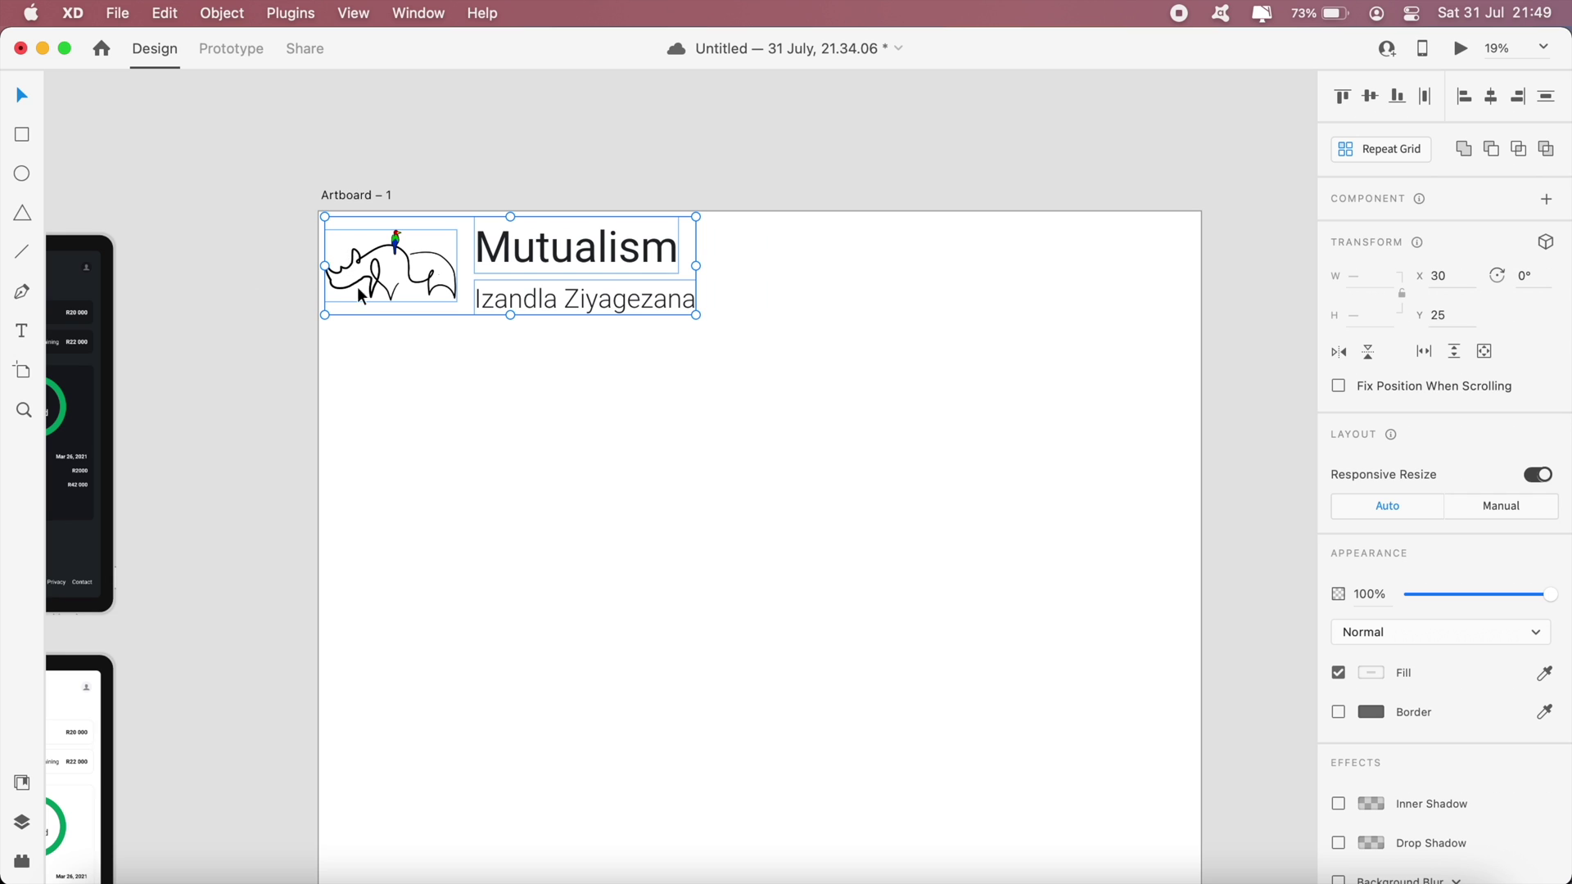
pyautogui.moveTo(495, 258); pyautogui.dragTo(505, 282)
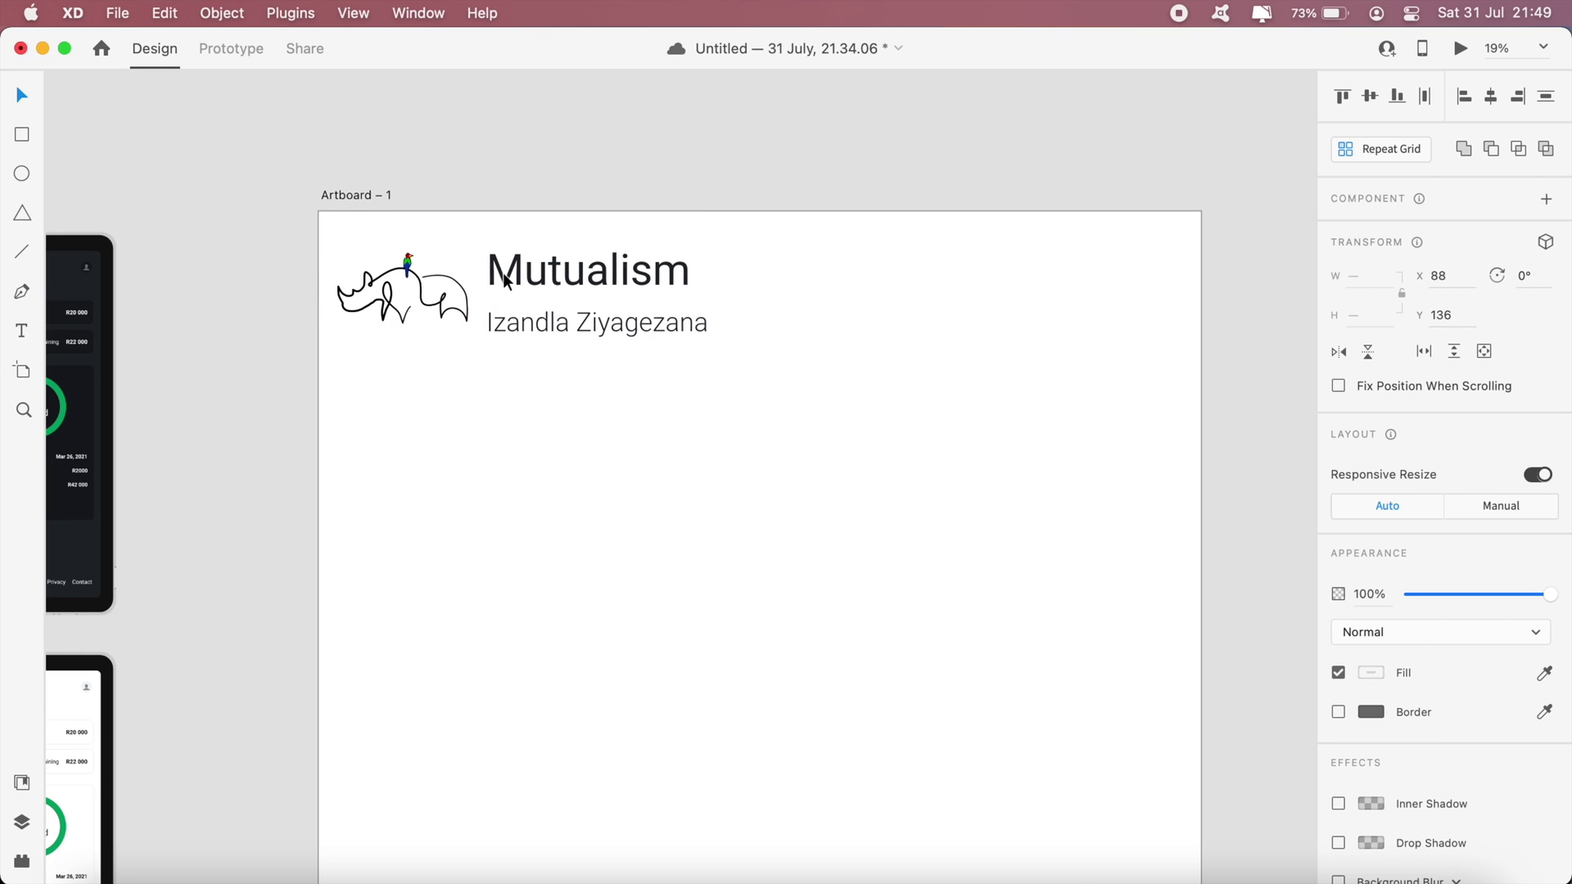
# Turn on a Square grid for Artboard – 1
pyautogui.click(369, 202)
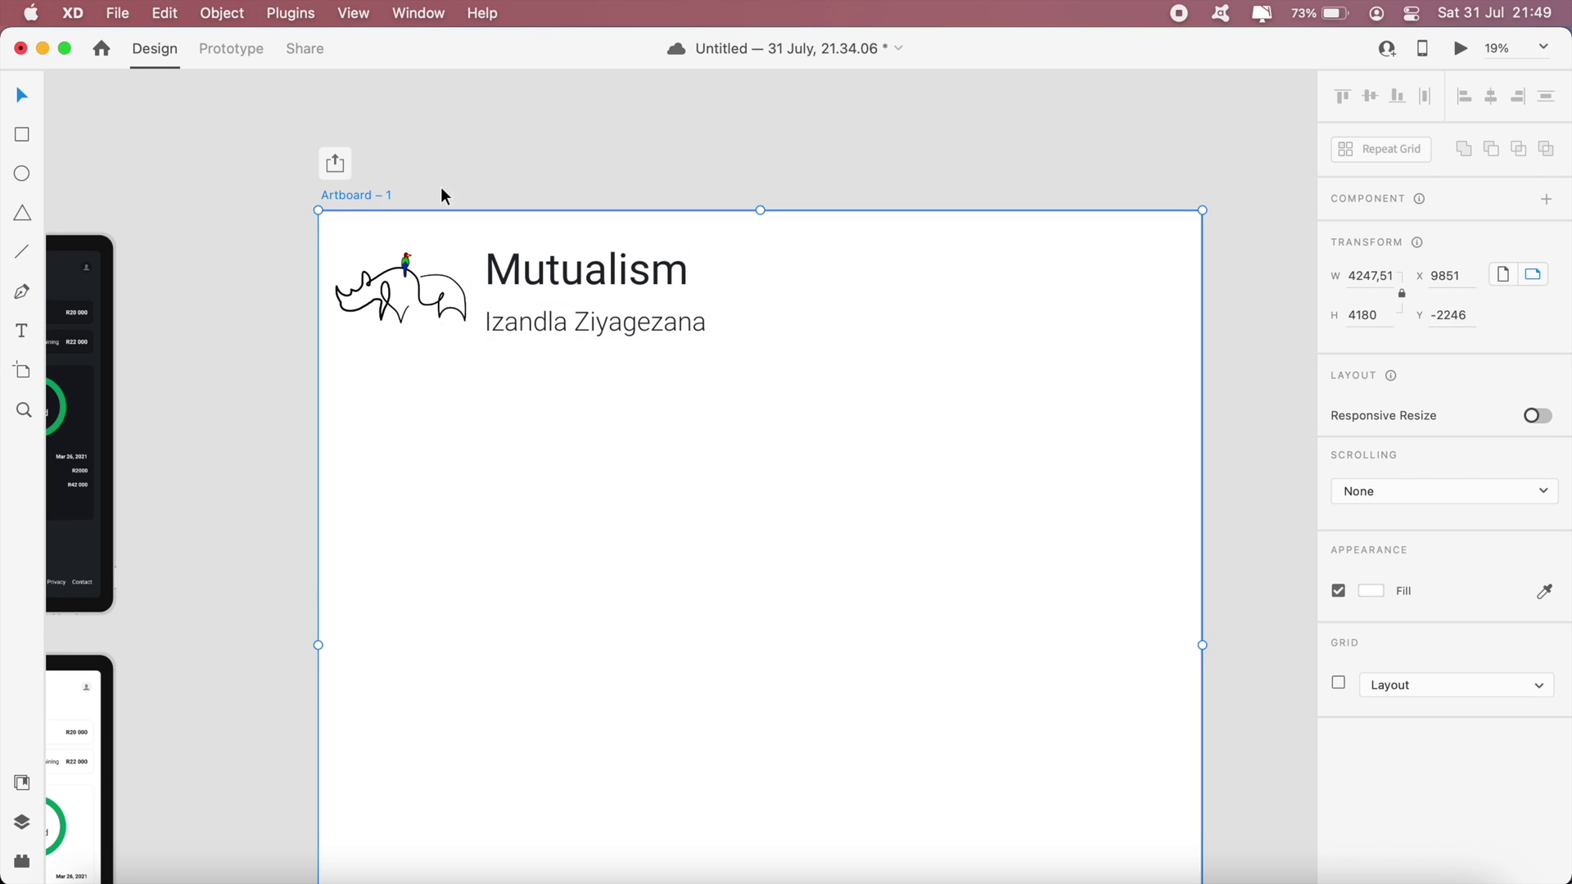
pyautogui.click(444, 185)
pyautogui.click(378, 197)
pyautogui.scroll(-3, 377, 197)
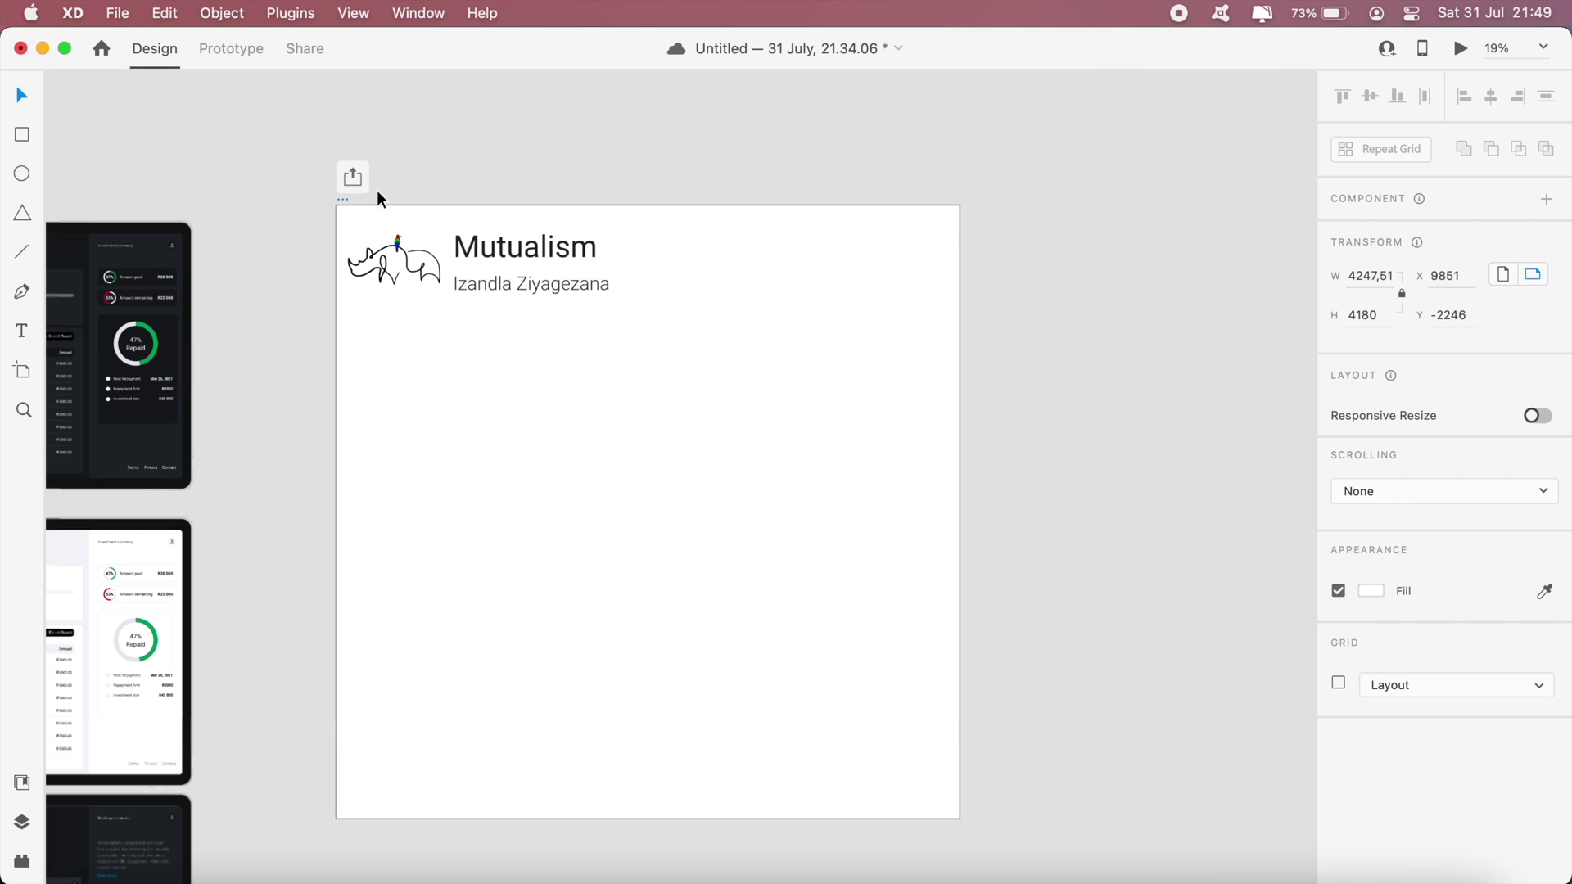
pyautogui.click(1338, 683)
pyautogui.click(1388, 687)
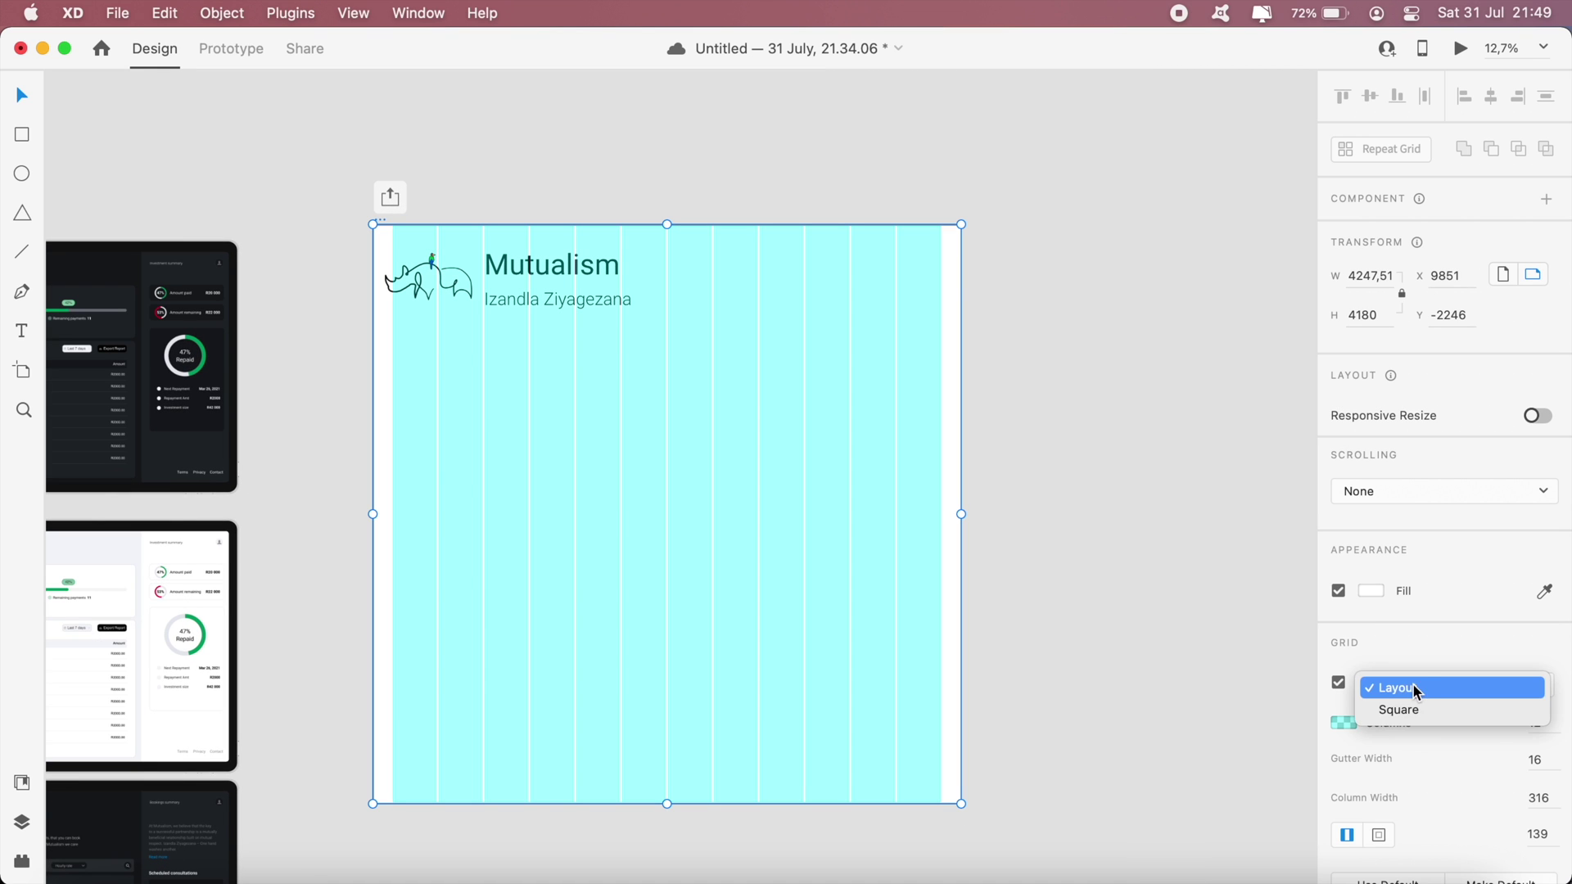
pyautogui.click(1397, 709)
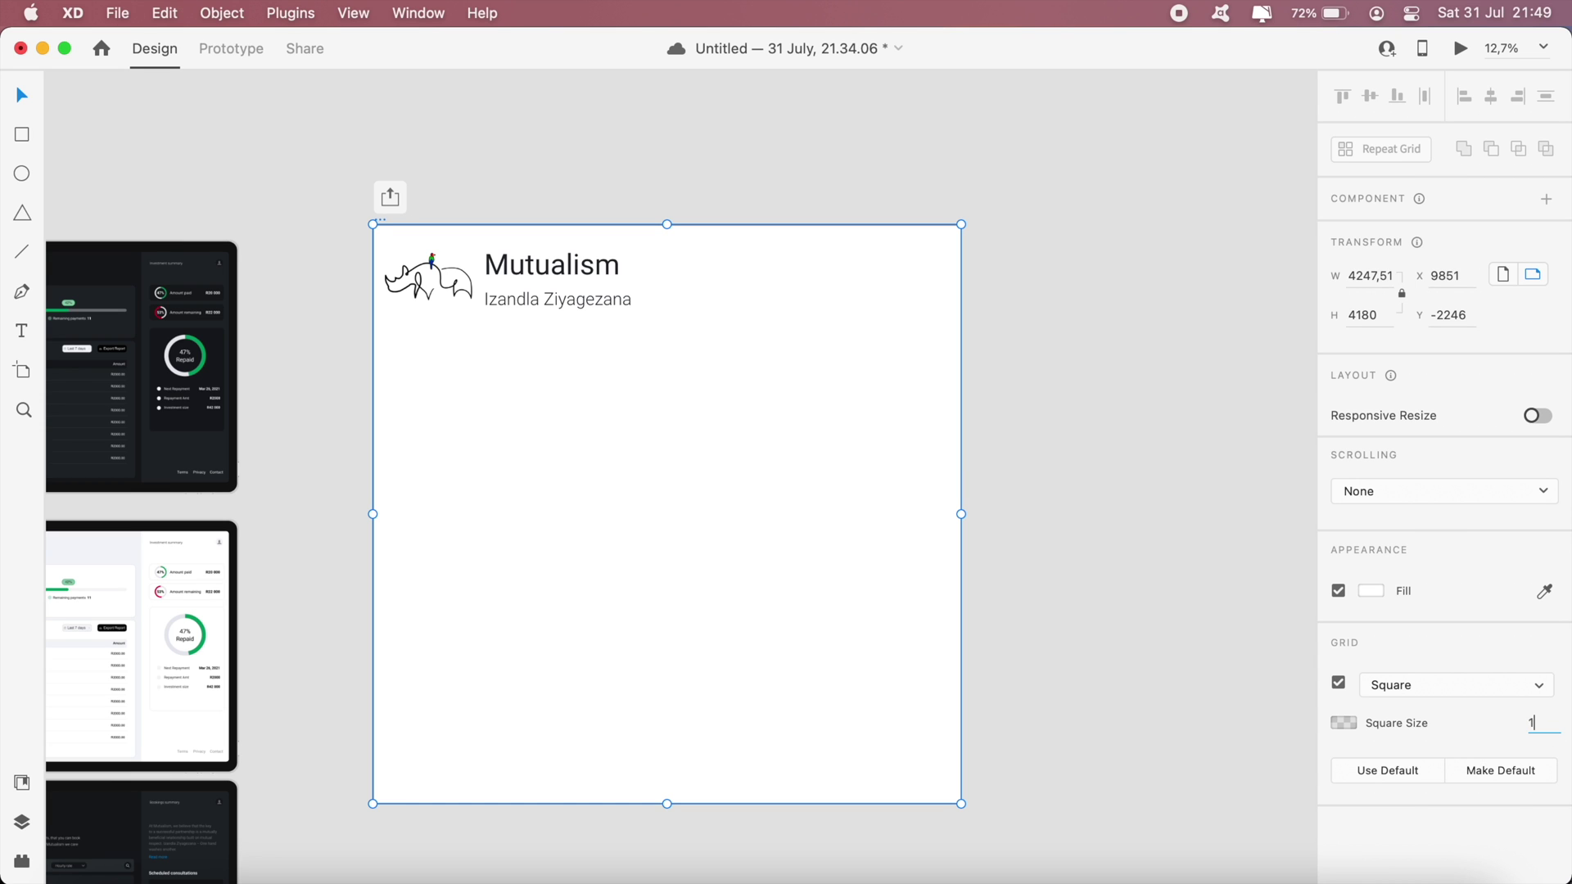
# Confirm a 200 square grid, shift the text right, and move and shrink the rhino logo
pyautogui.press('Return')
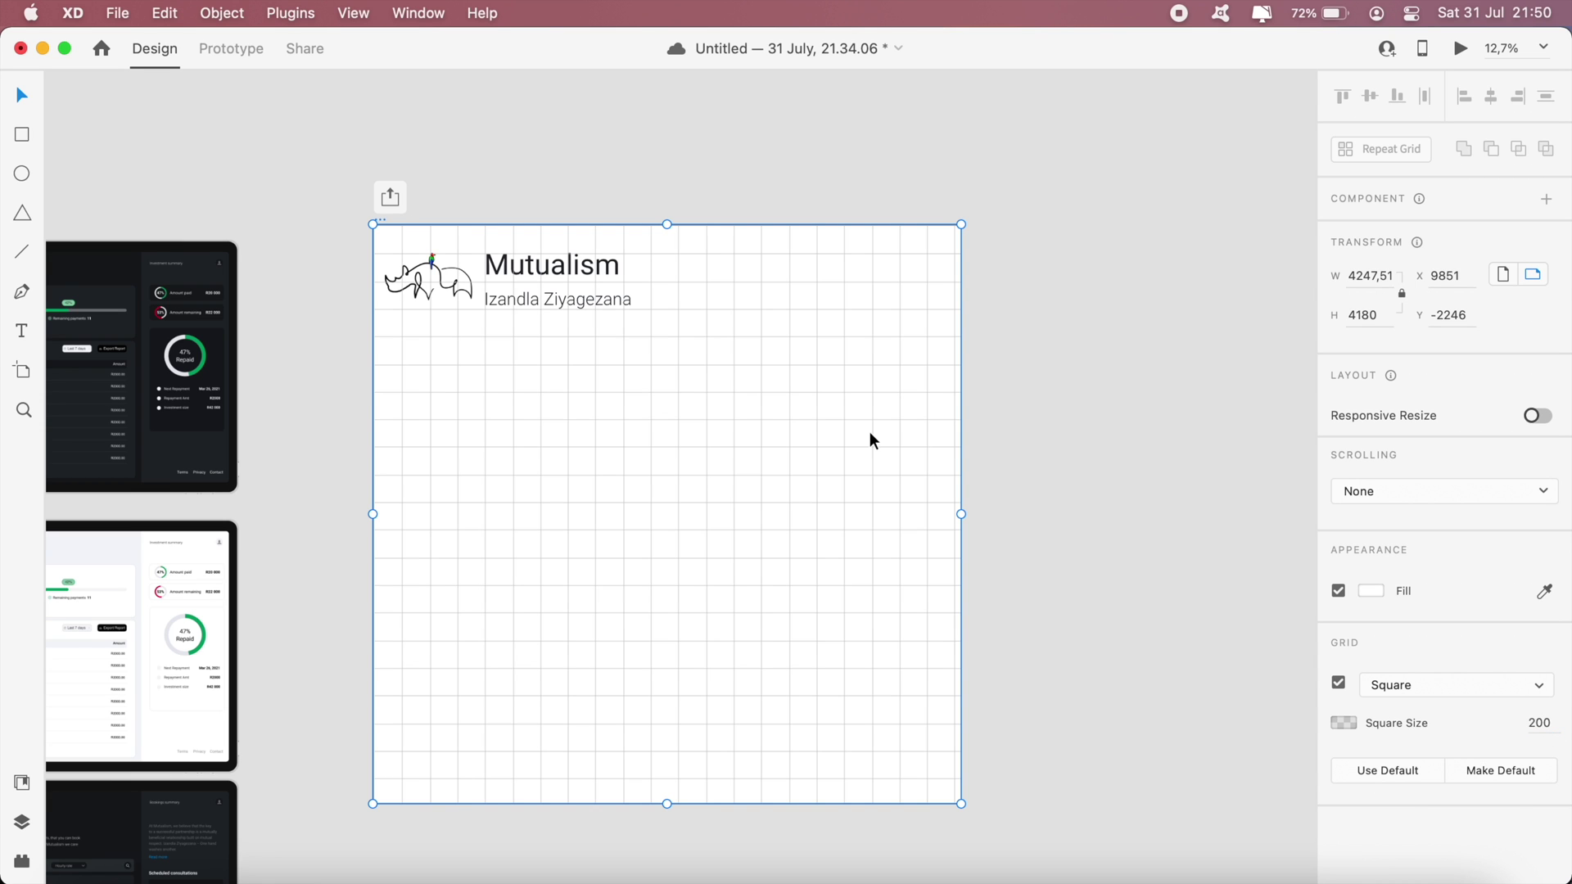
pyautogui.scroll(5, 868, 431)
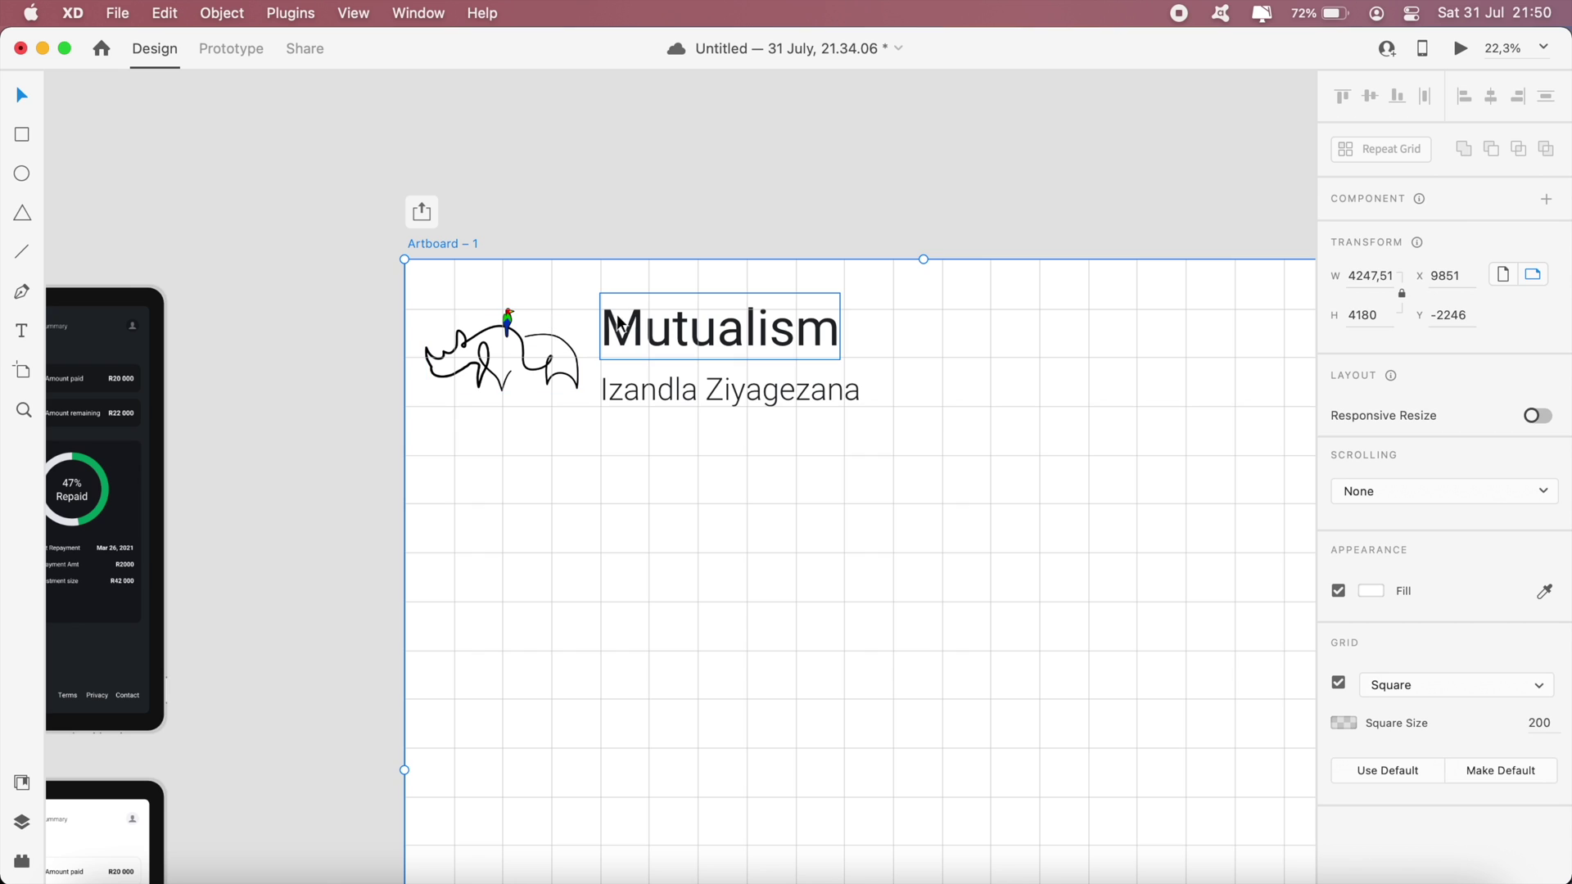
pyautogui.click(636, 357)
pyautogui.moveTo(686, 400); pyautogui.dragTo(783, 400)
pyautogui.click(507, 336)
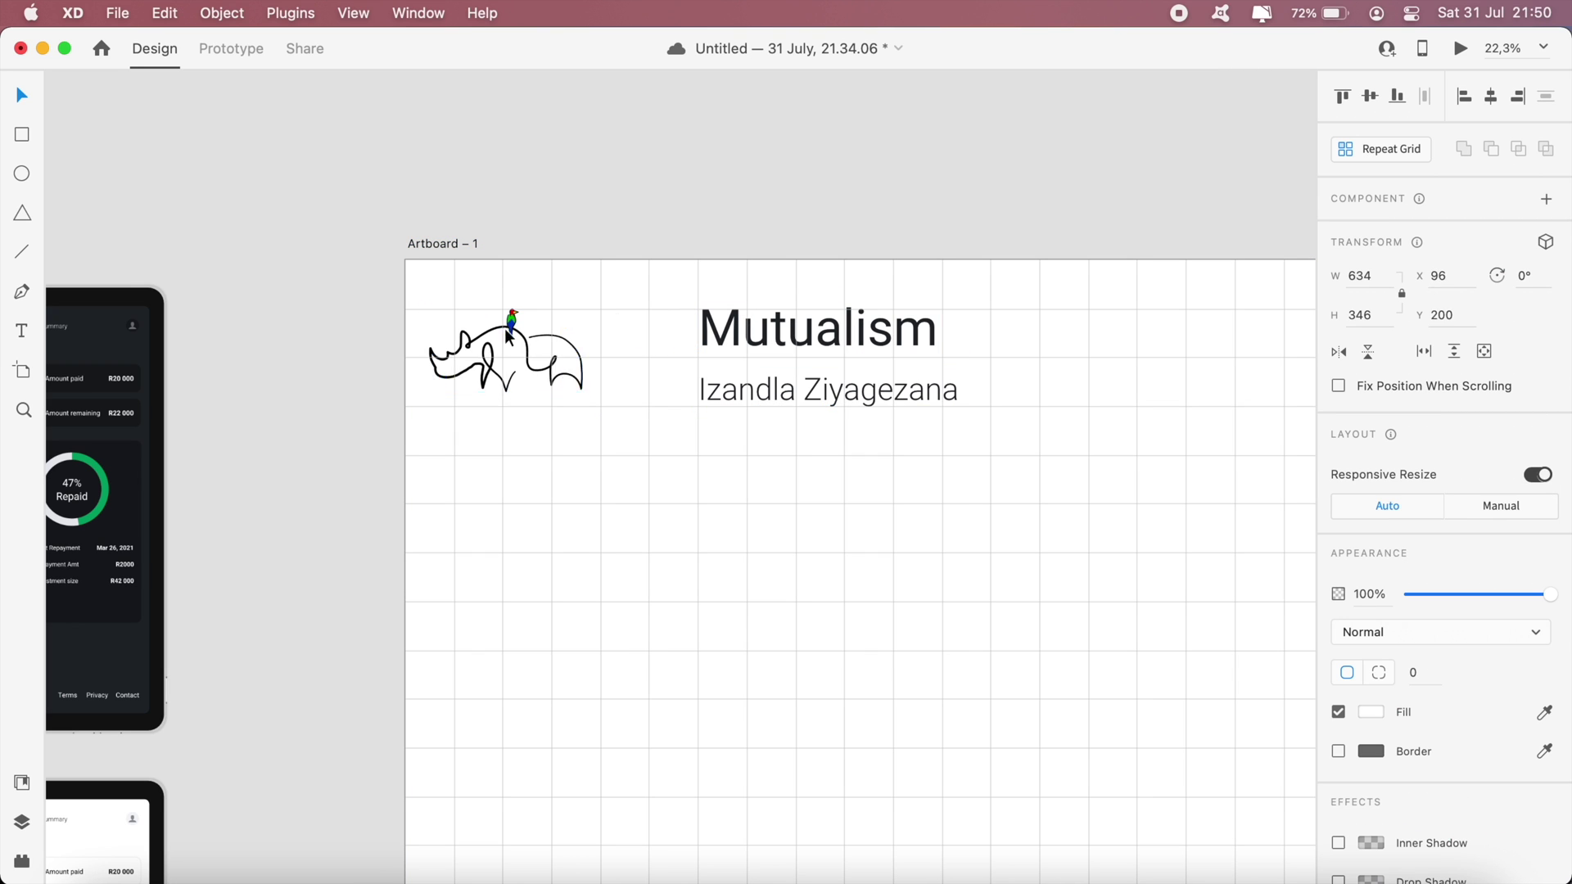
pyautogui.moveTo(508, 334); pyautogui.dragTo(534, 334)
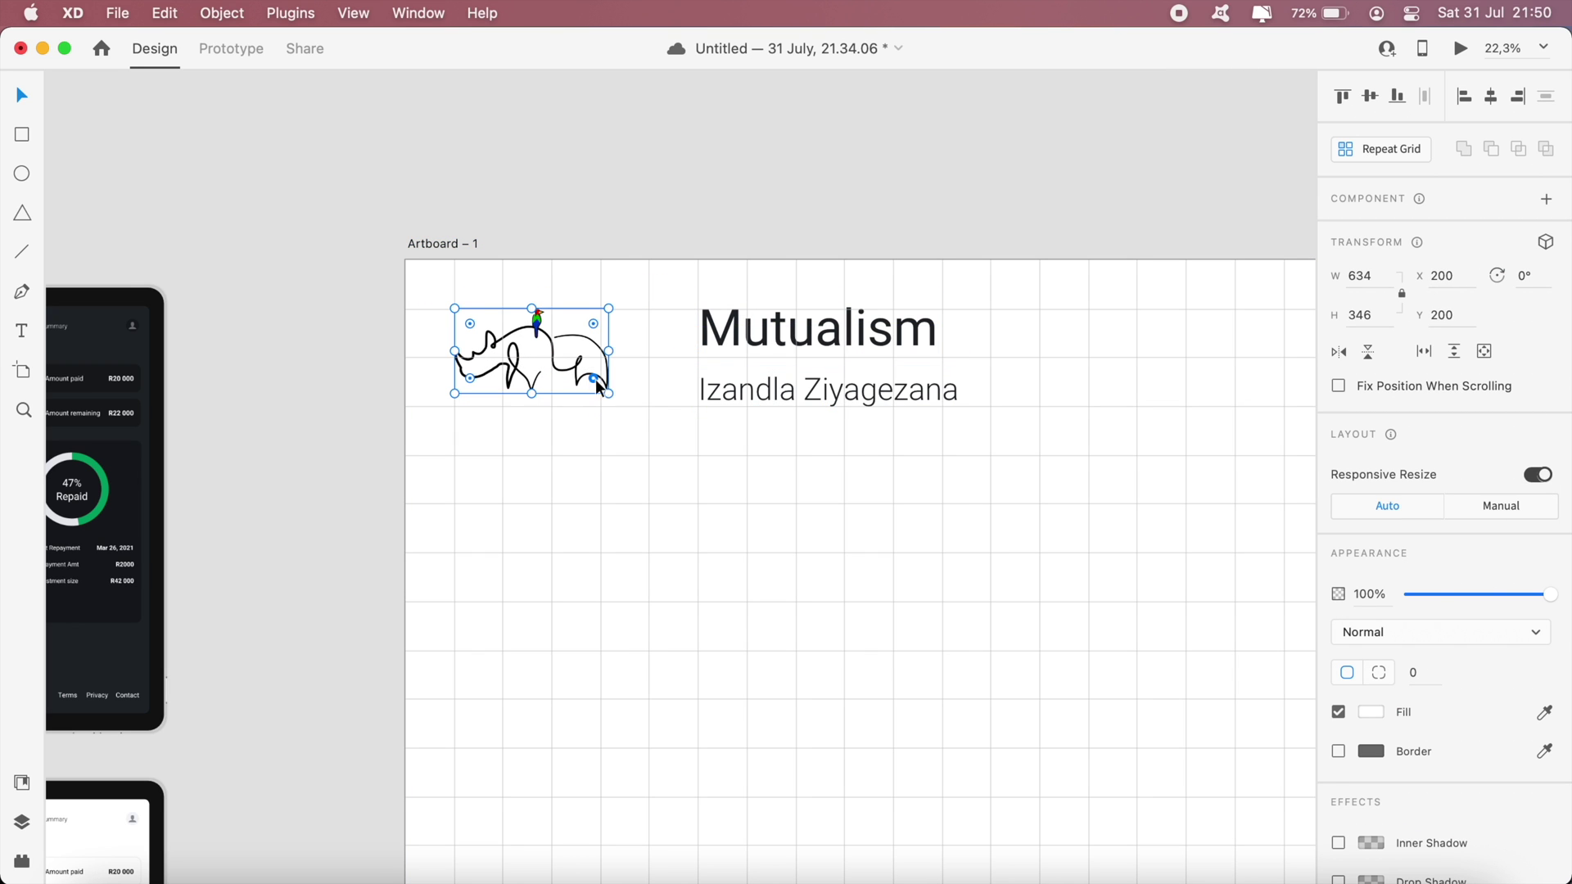
pyautogui.moveTo(608, 393); pyautogui.dragTo(582, 378)
# Move the Mutualism title and subtitle left to sit beside the logo
pyautogui.click(788, 357)
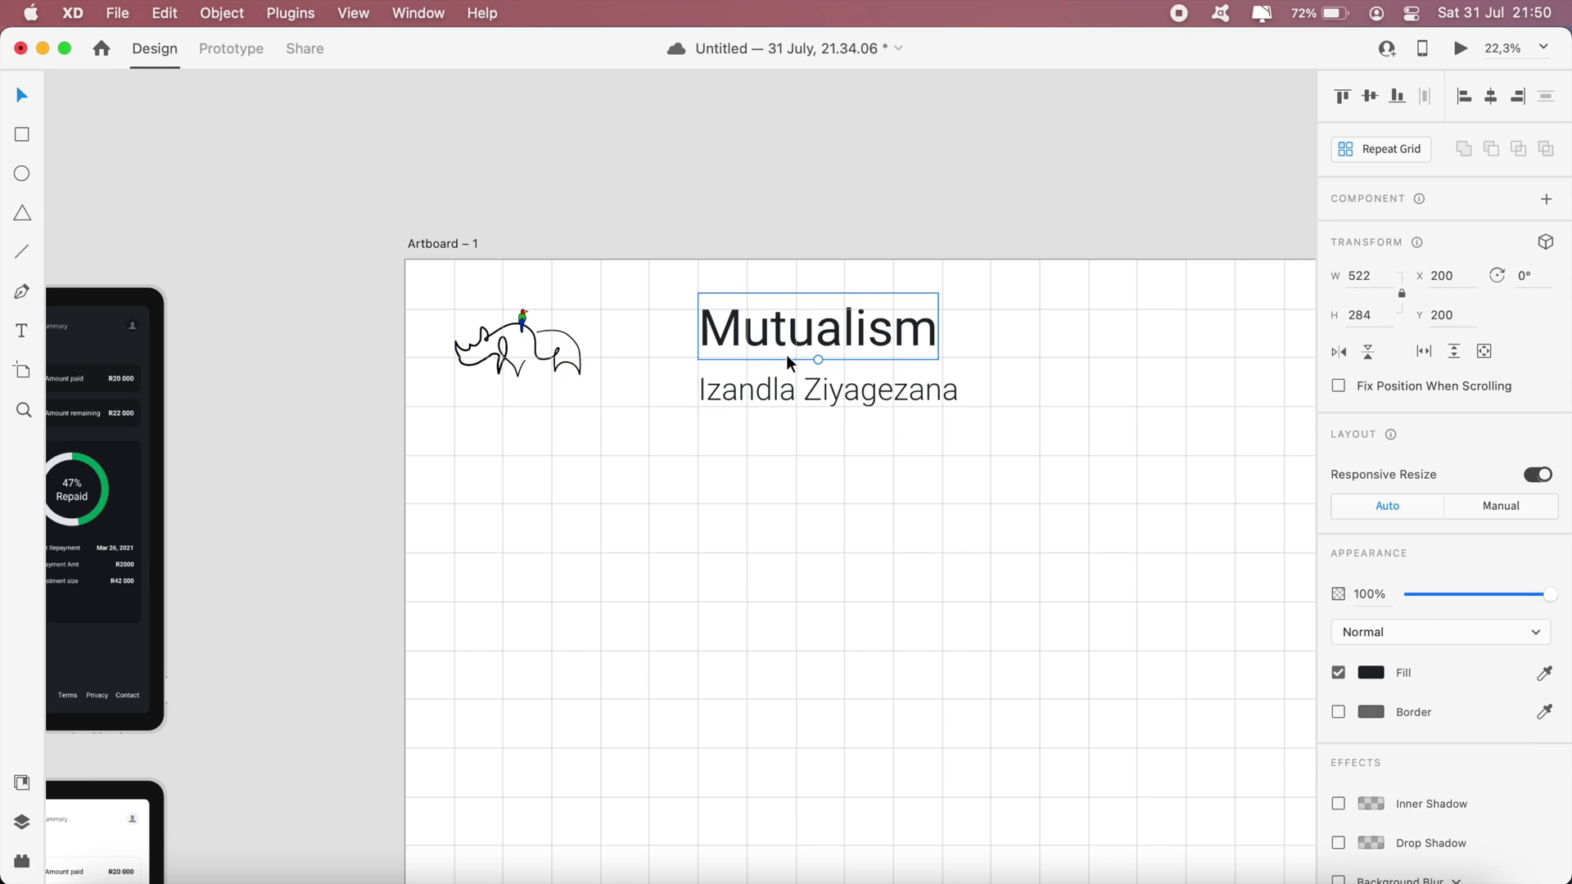
pyautogui.keyDown('shift'); pyautogui.click(786, 393); pyautogui.keyUp('shift')
pyautogui.moveTo(786, 393); pyautogui.dragTo(696, 393)
pyautogui.click(749, 534)
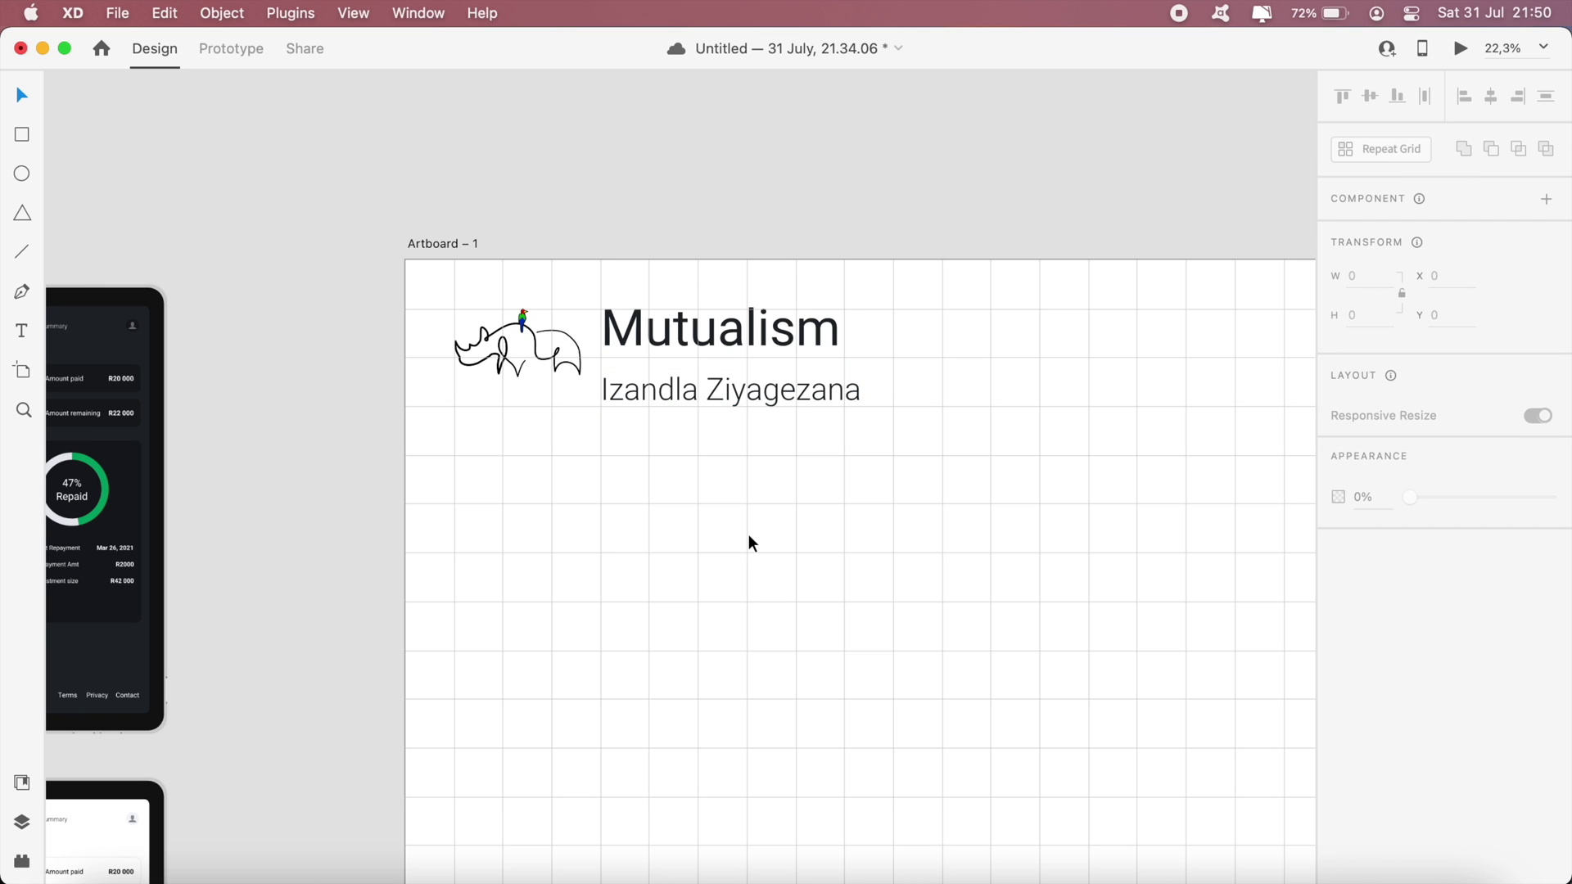
pyautogui.scroll(-3, 748, 537)
pyautogui.scroll(-3, 749, 541)
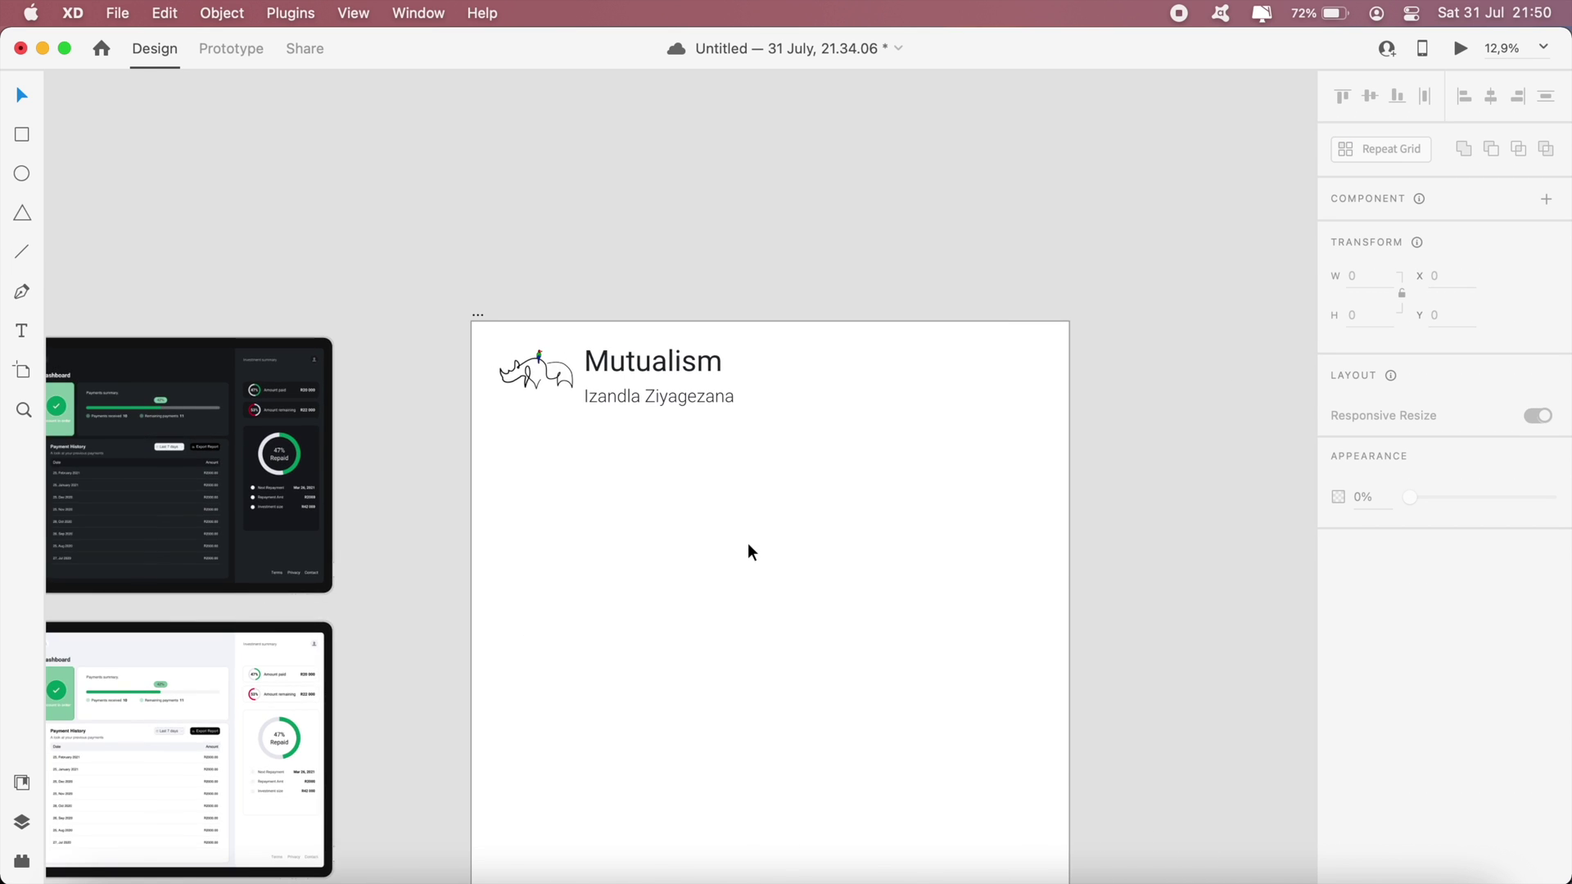
# Scale the title and subtitle down together, group them with Cmd+G, and save
pyautogui.click(589, 315)
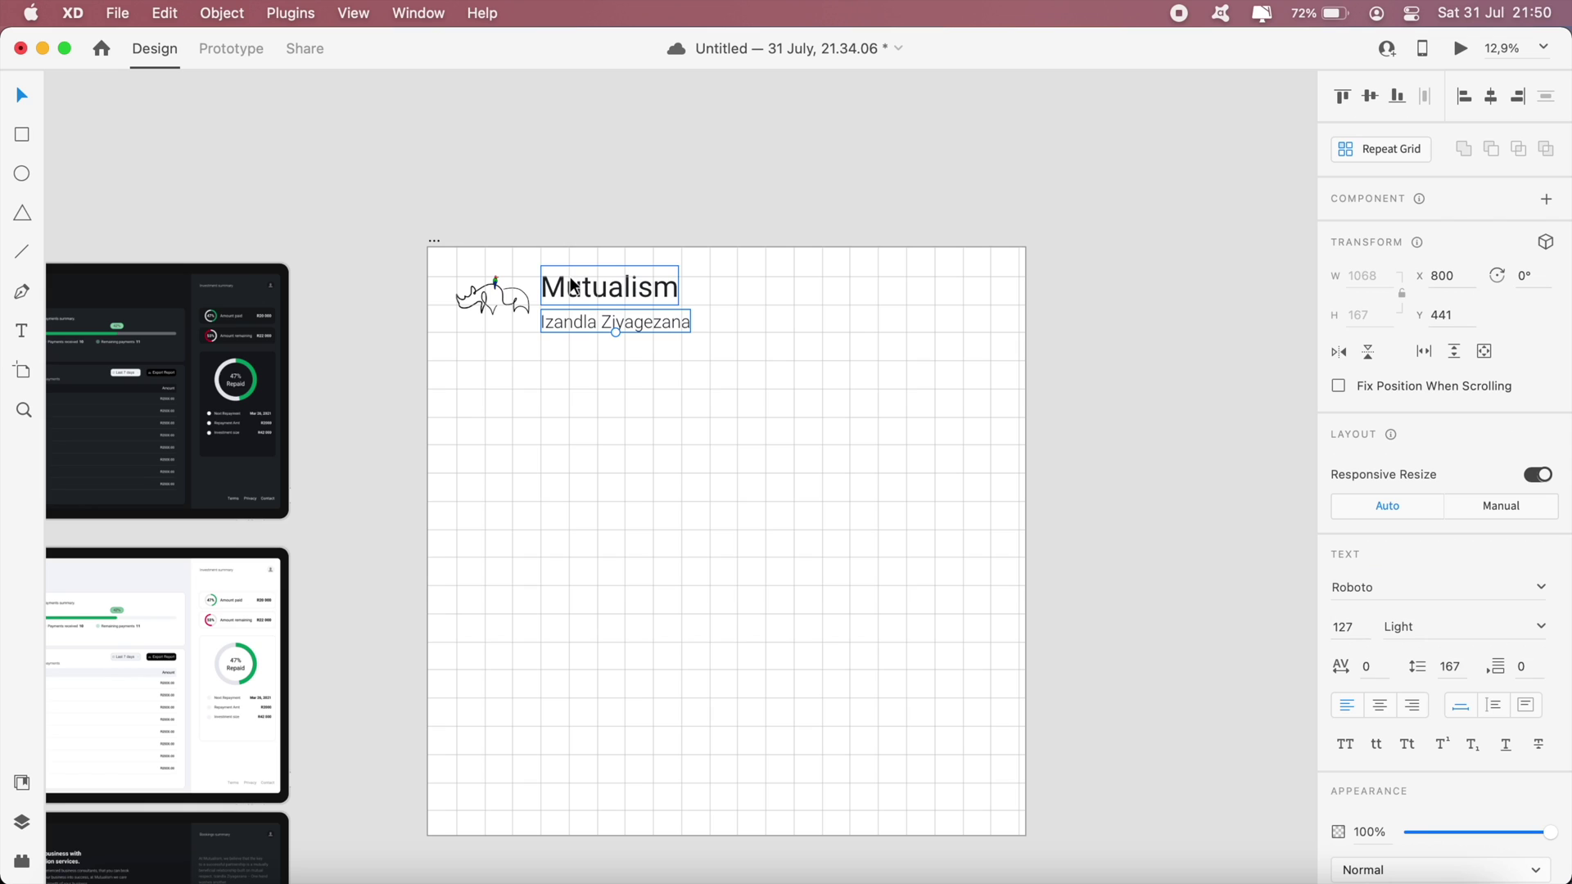
pyautogui.keyDown('shift'); pyautogui.click(575, 287); pyautogui.keyUp('shift')
pyautogui.moveTo(688, 267); pyautogui.dragTo(614, 298)
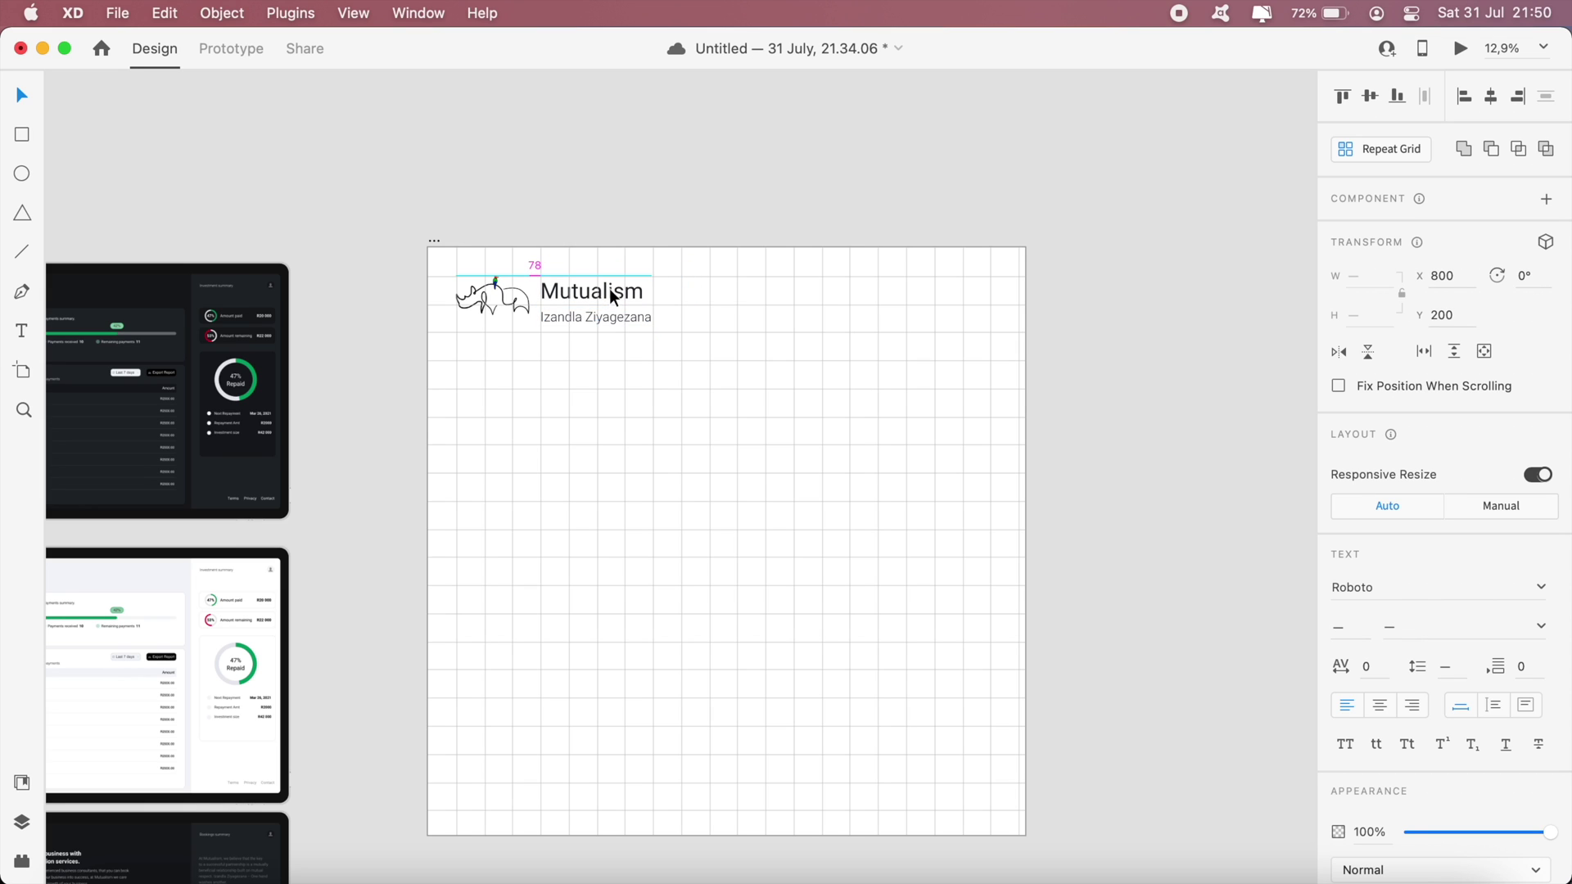
pyautogui.press('cmd+g')
pyautogui.keyDown('shift'); pyautogui.click(500, 284); pyautogui.keyUp('shift')
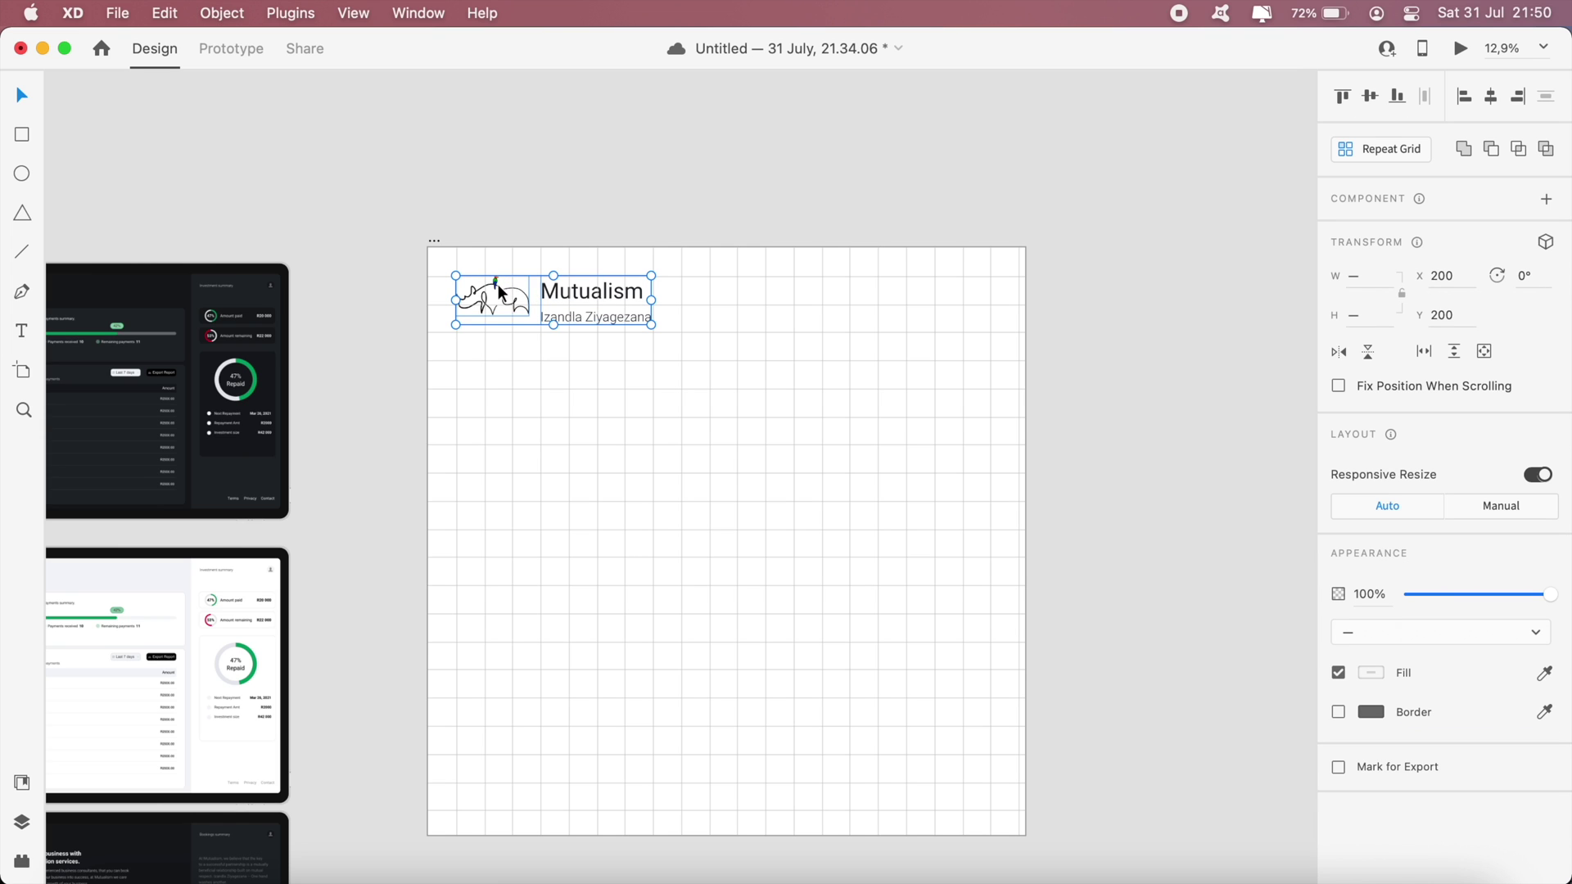
pyautogui.click(1197, 335)
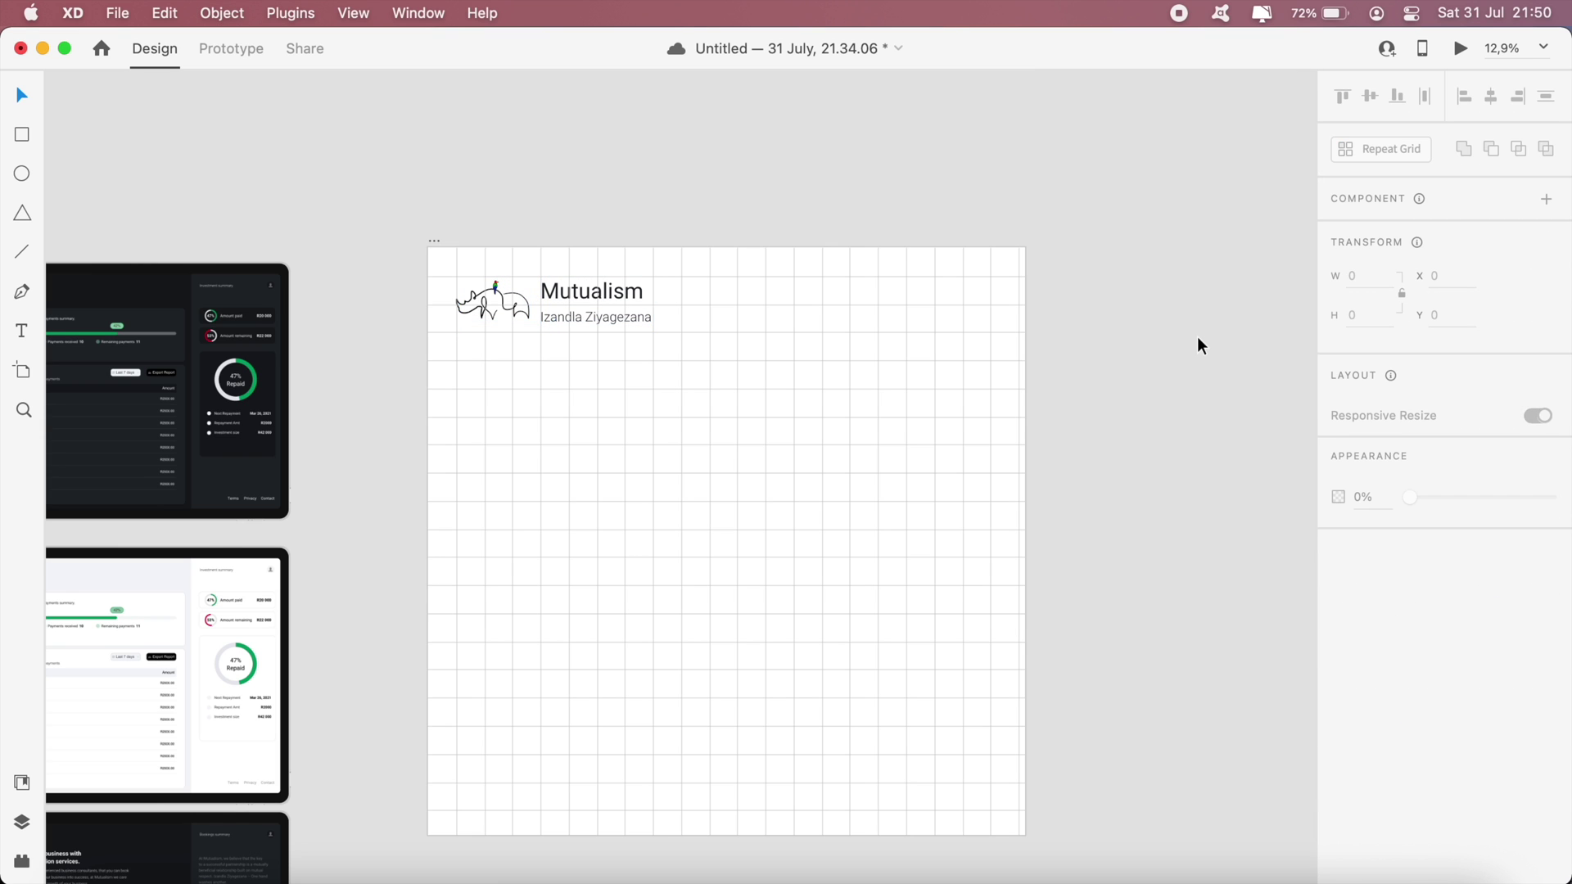
pyautogui.press('cmd+s')
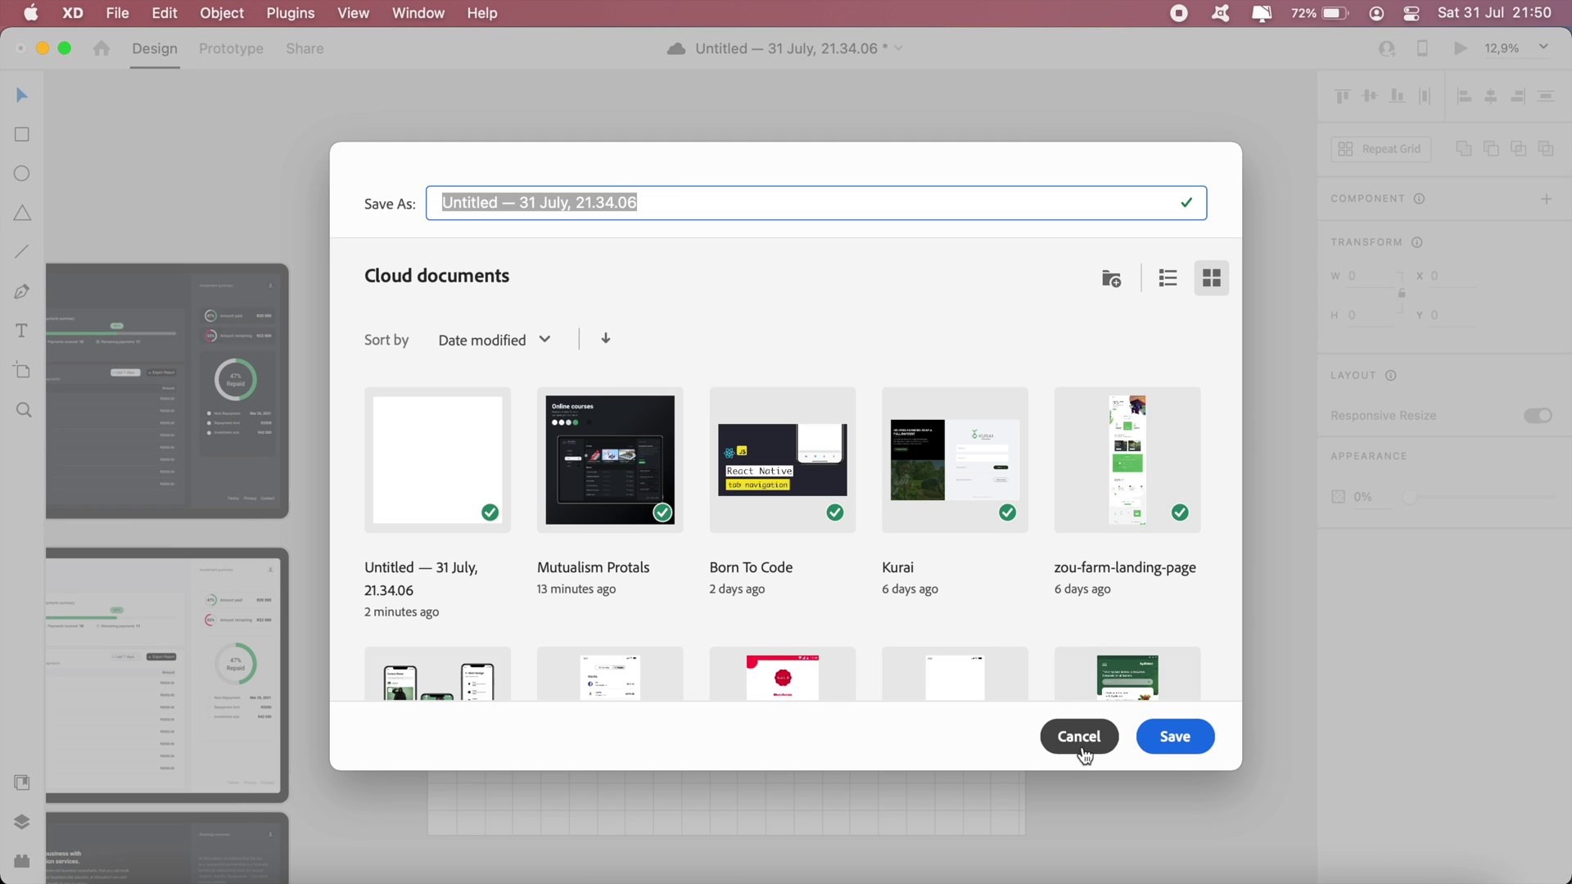
# Dismiss the Save As dialog and turn off the square grid on the cover artboard
pyautogui.click(1077, 738)
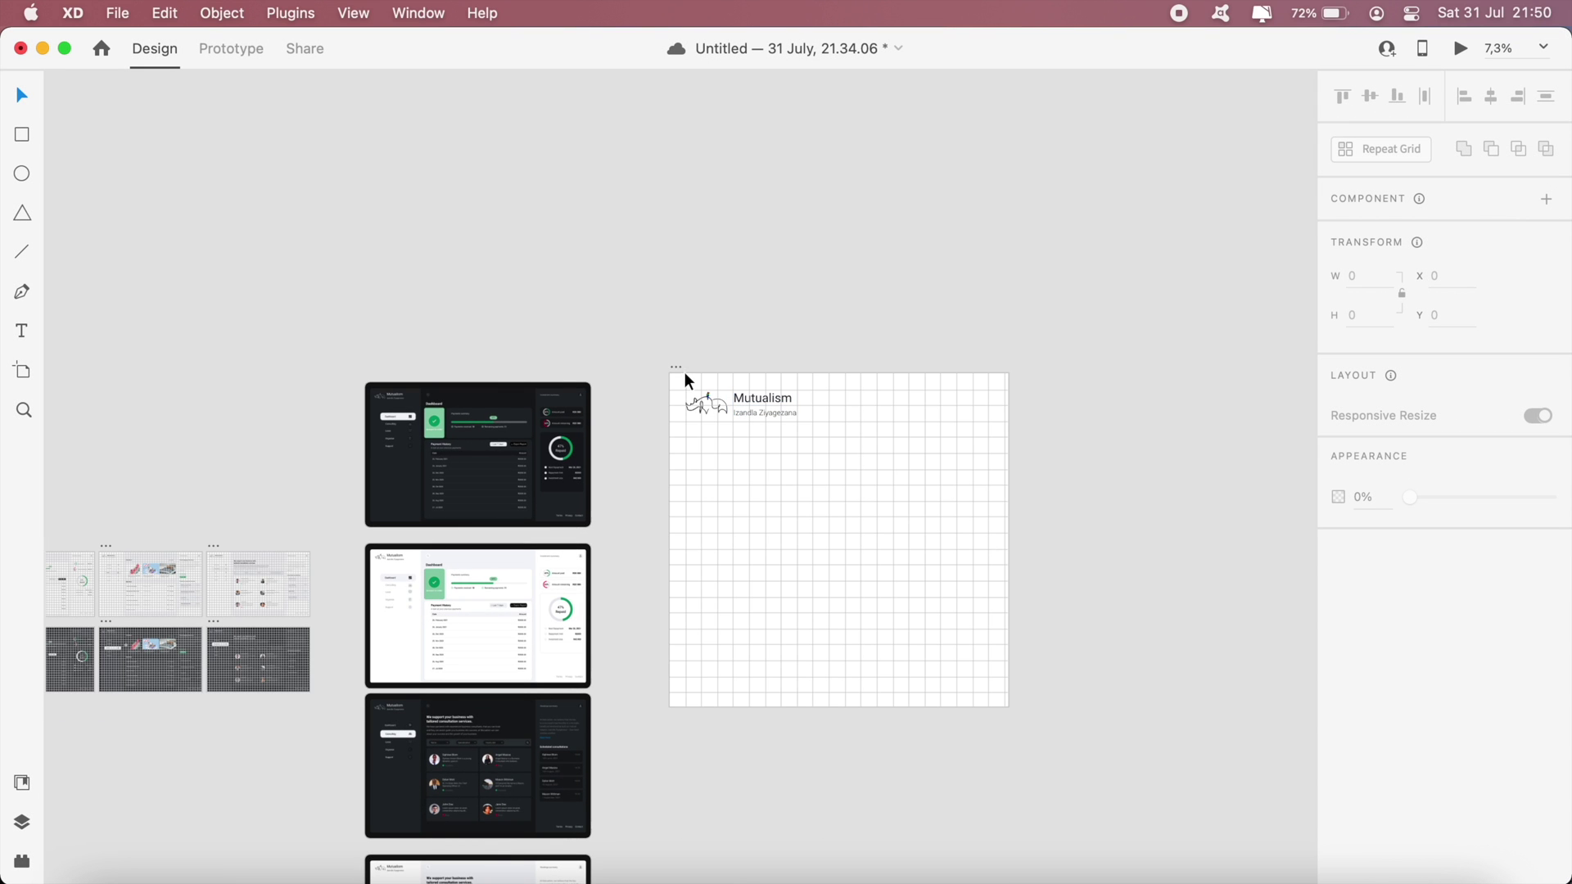
pyautogui.click(676, 368)
pyautogui.click(1339, 684)
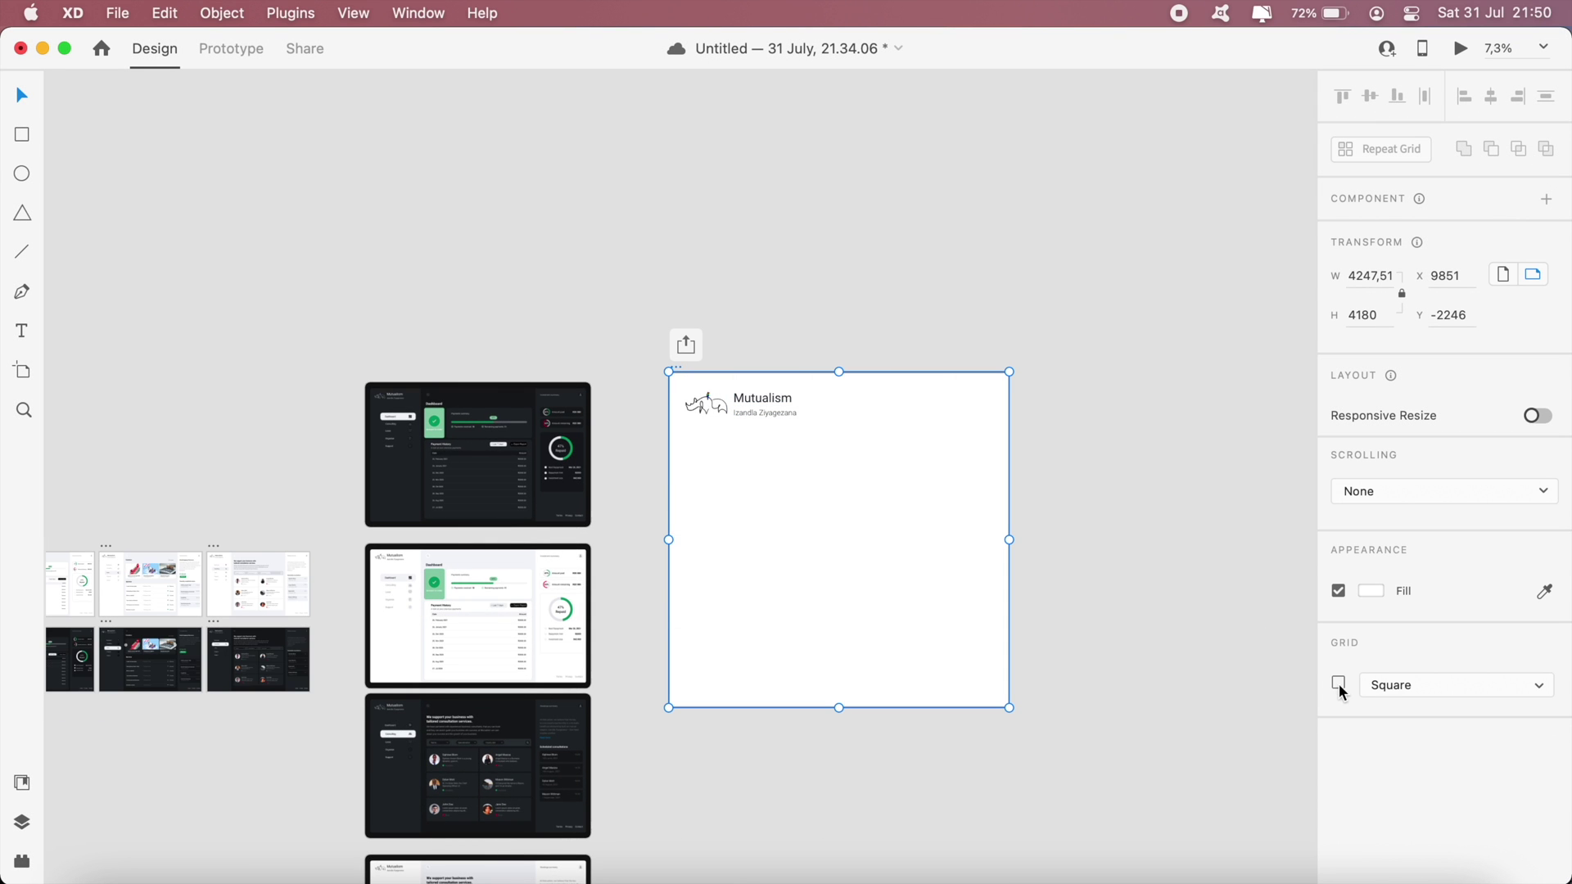
pyautogui.click(1193, 688)
# Place a copy of the dark dashboard on the cover, tilted to -26° and shrunk below the header
pyautogui.scroll(3, 660, 538)
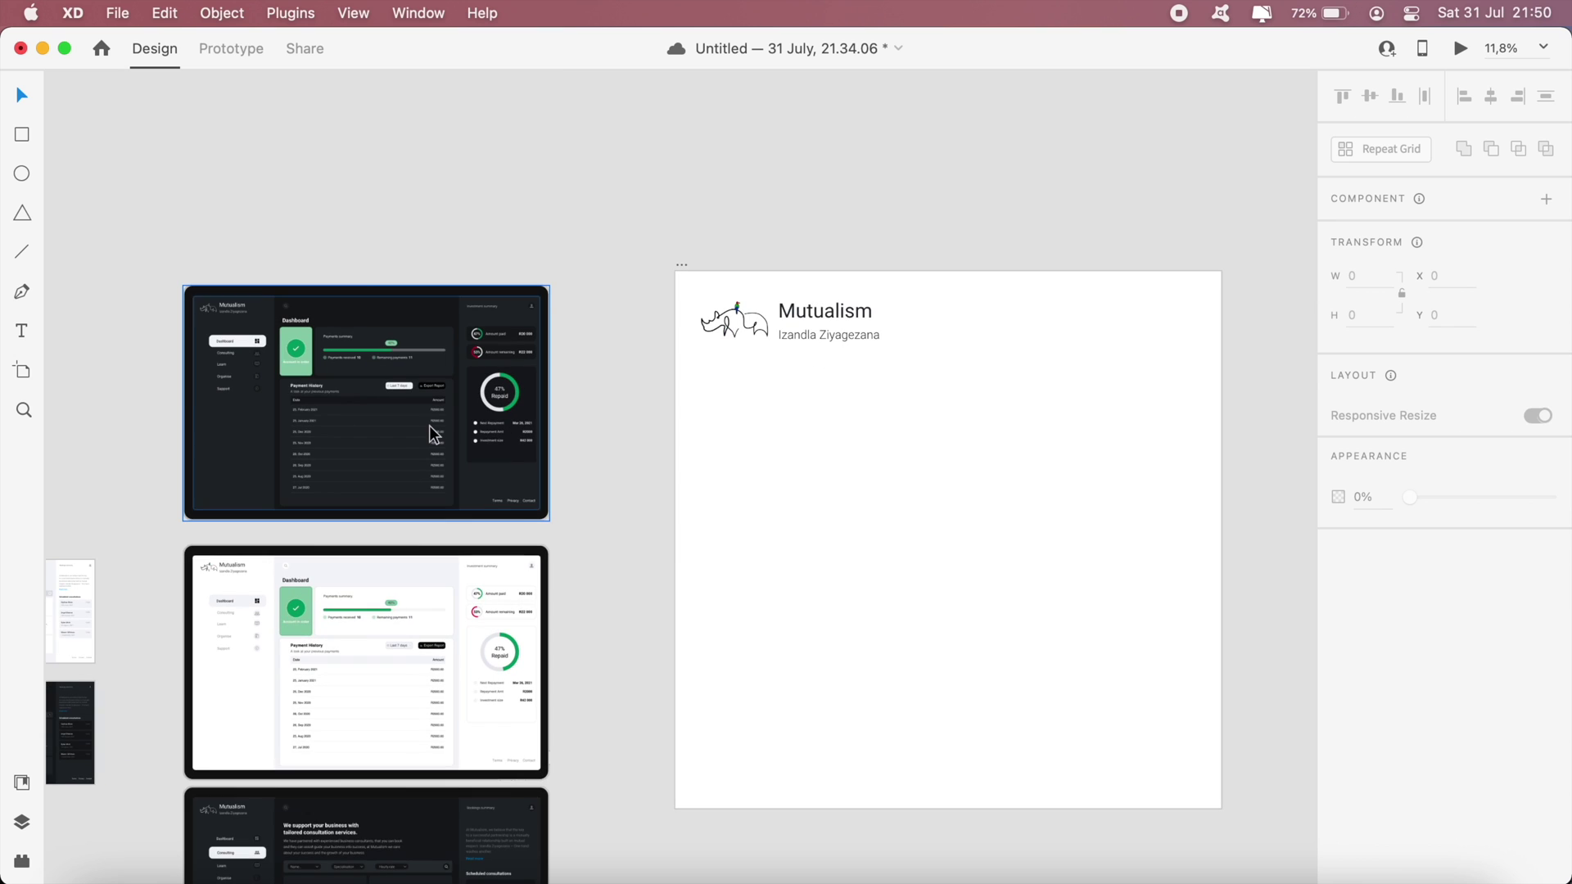
pyautogui.click(429, 425)
pyautogui.moveTo(429, 425); pyautogui.dragTo(940, 587)
pyautogui.hscroll(4, 940, 587)
pyautogui.scroll(-1, 940, 586)
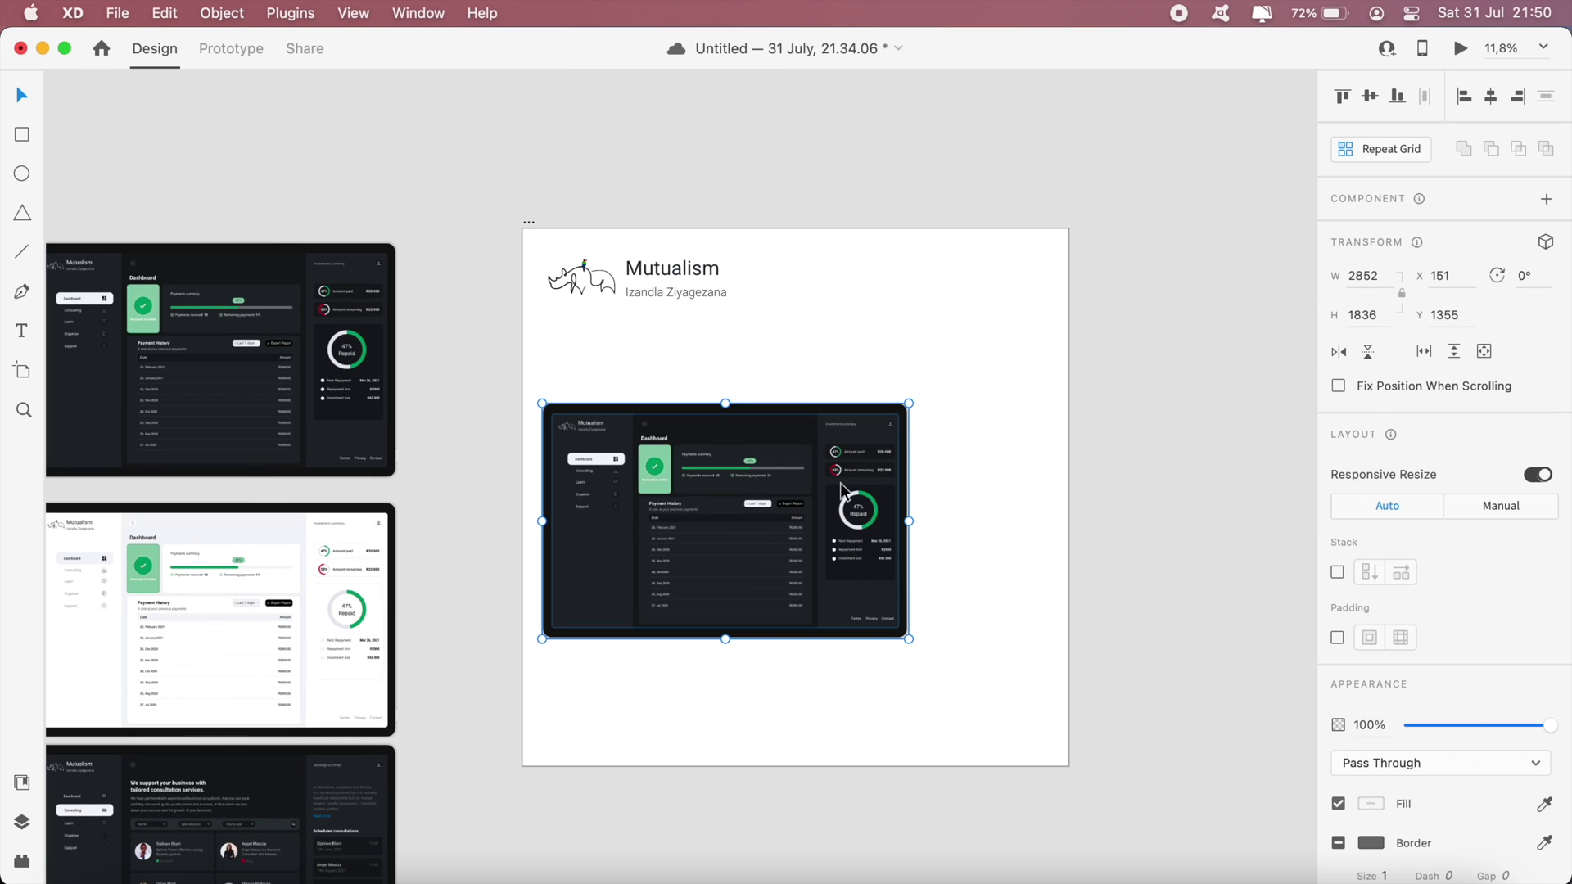
pyautogui.moveTo(913, 398); pyautogui.dragTo(868, 329)
pyautogui.moveTo(800, 480); pyautogui.dragTo(822, 457)
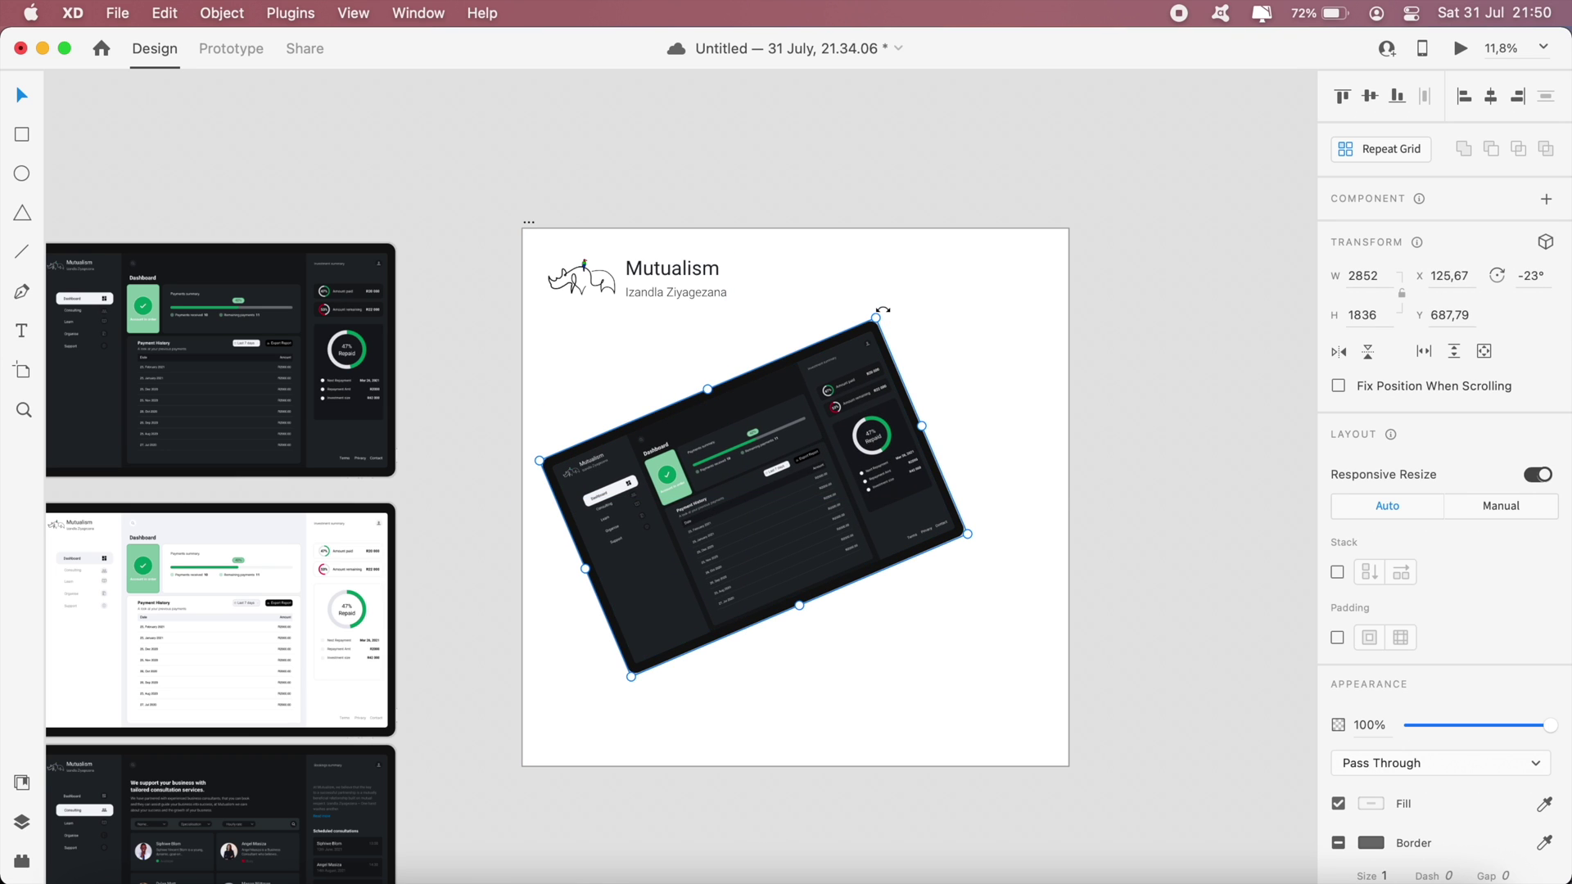
pyautogui.moveTo(882, 311); pyautogui.dragTo(827, 360)
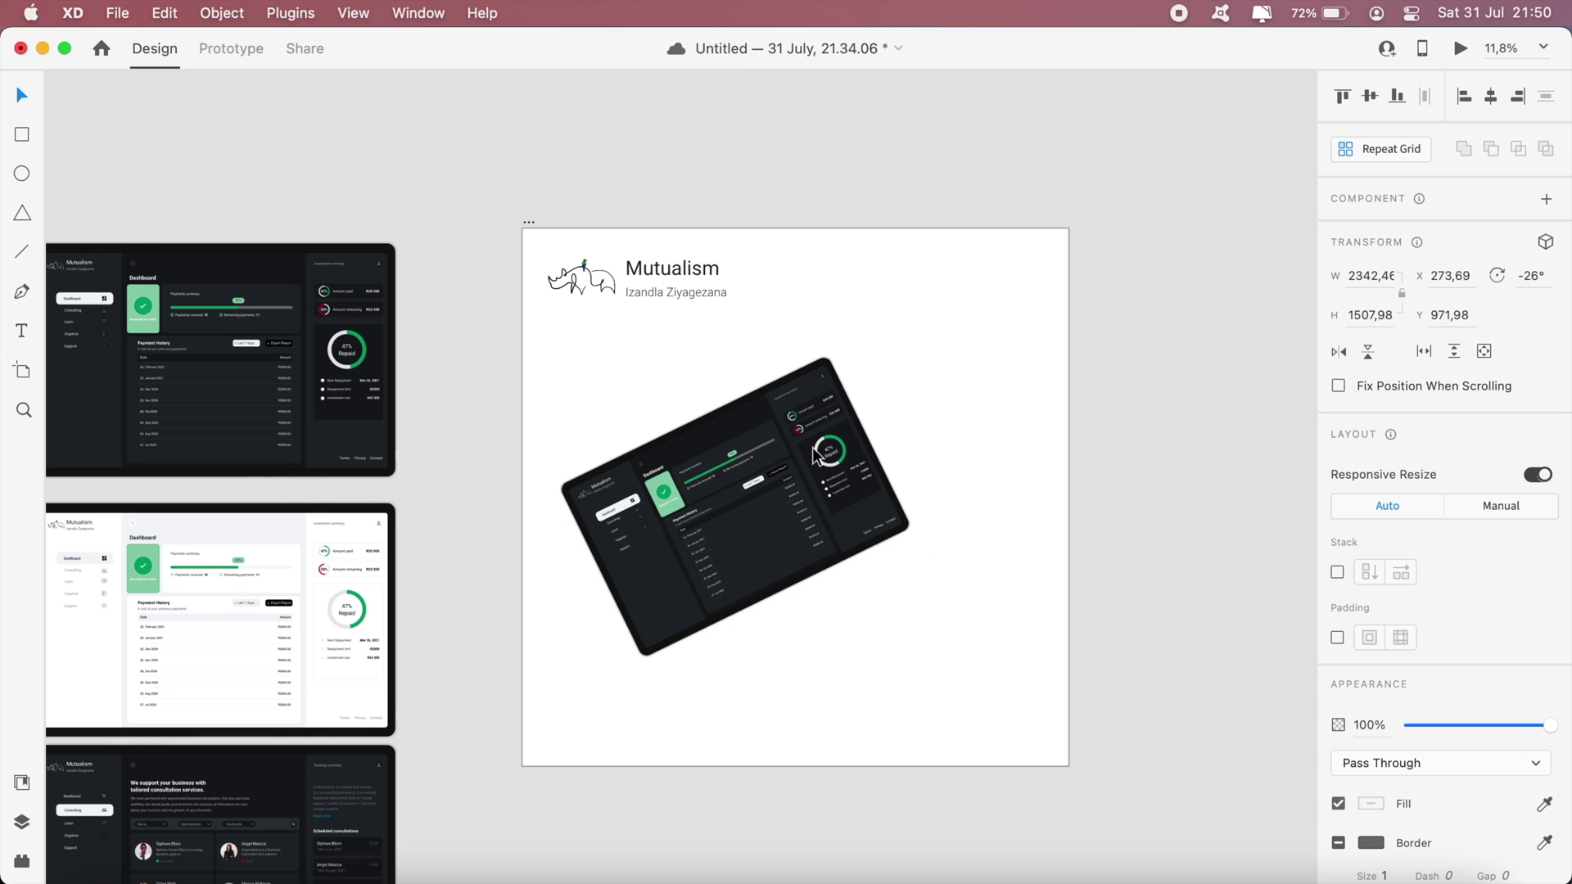
pyautogui.moveTo(815, 455); pyautogui.dragTo(830, 431)
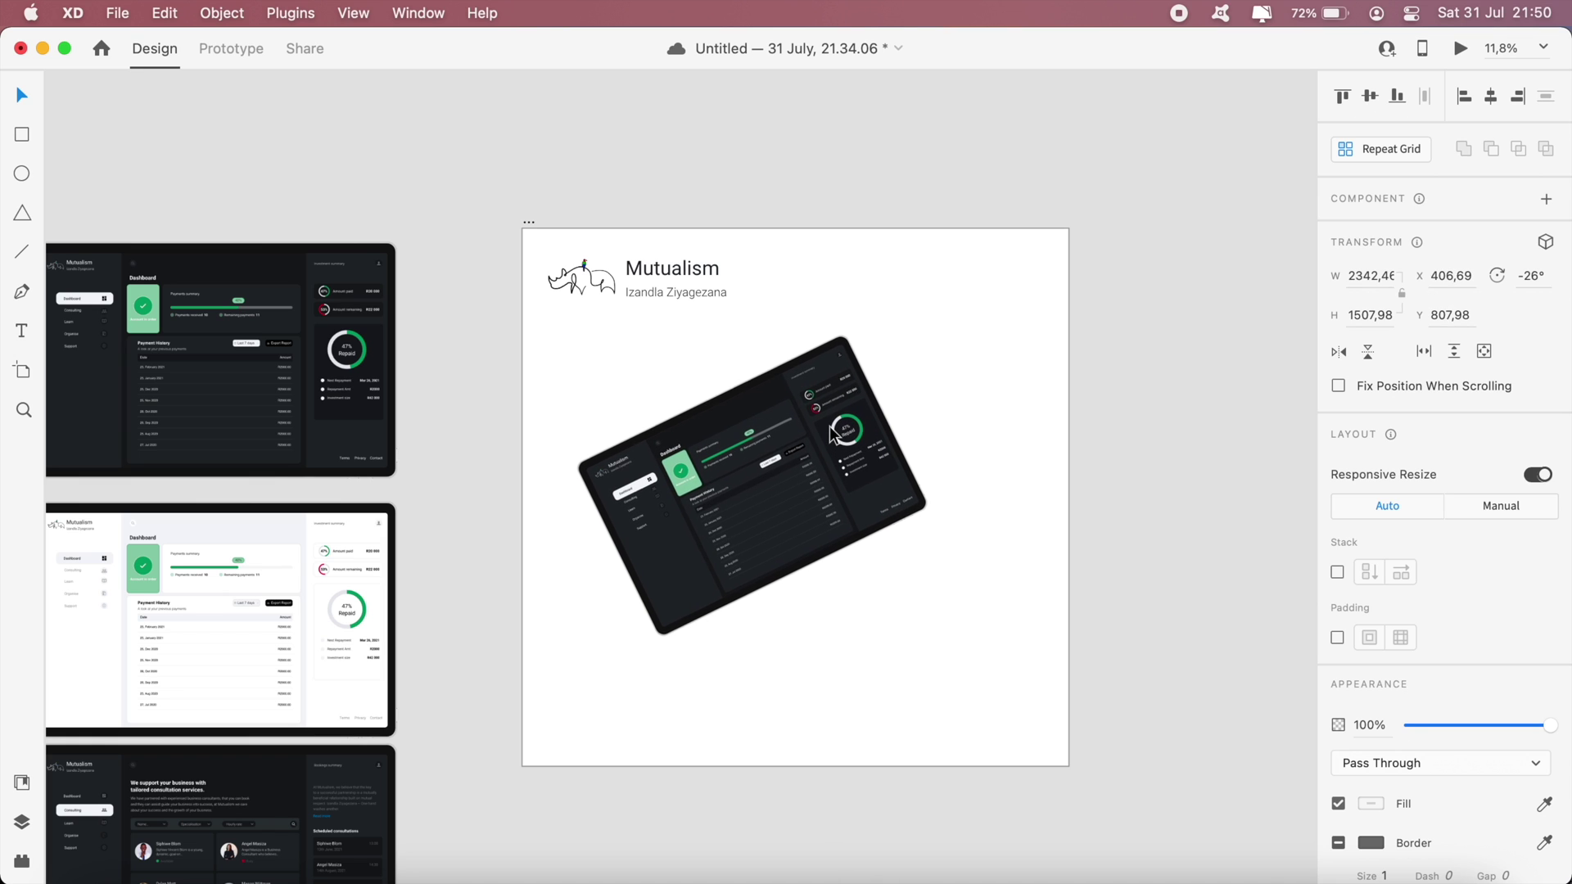
pyautogui.click(1144, 572)
# Place a tilted, shrunk copy of the light dashboard beside the dark one on the cover
pyautogui.click(188, 639)
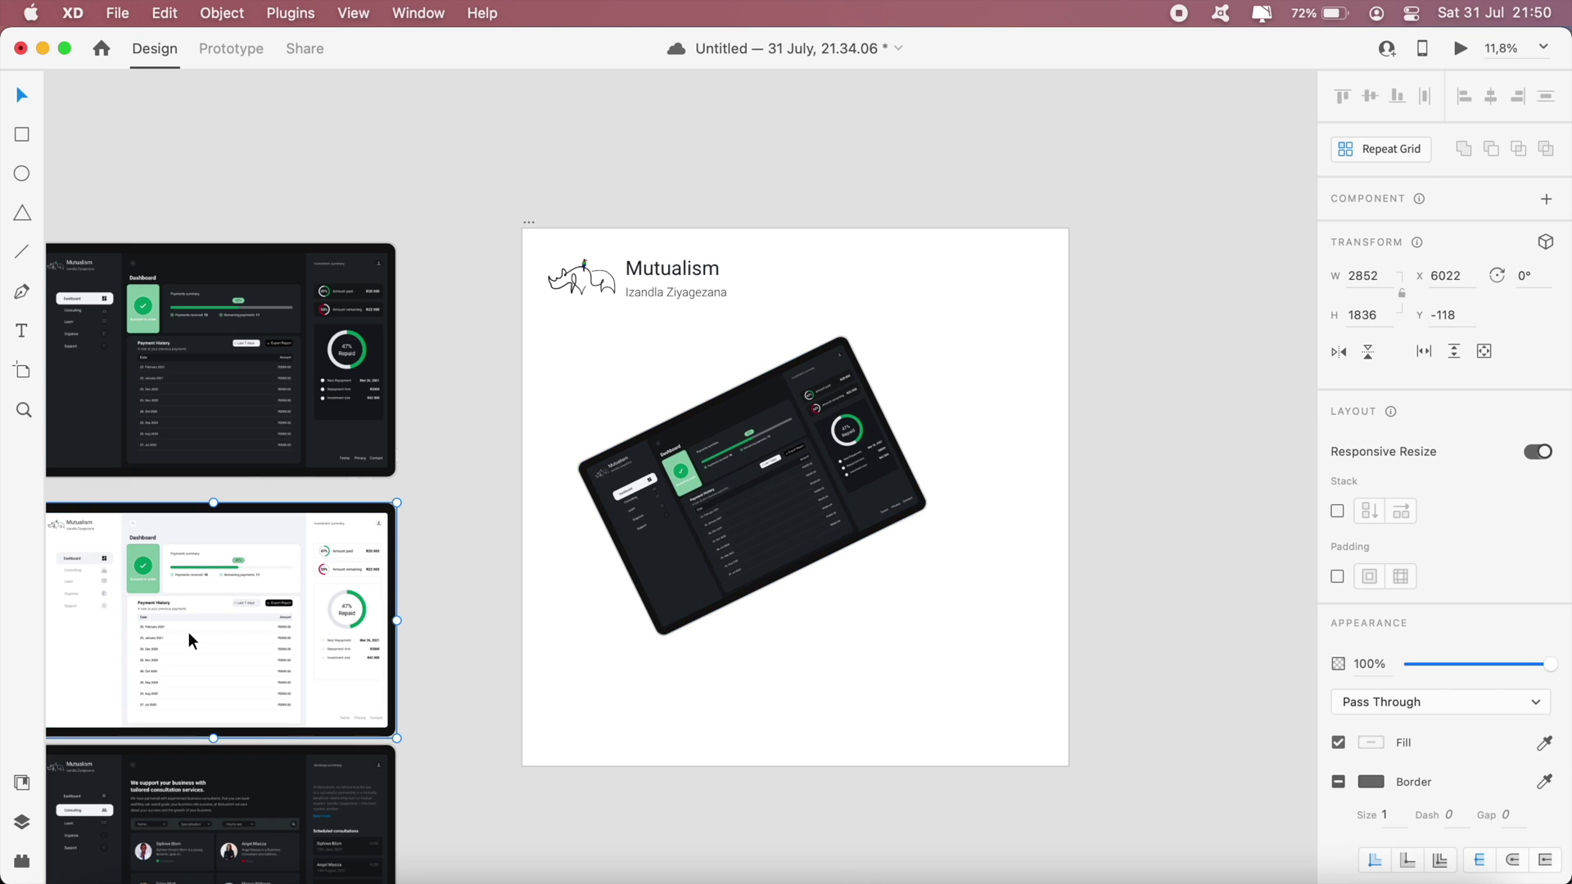
pyautogui.moveTo(189, 632); pyautogui.dragTo(1024, 478)
pyautogui.hscroll(5, 1024, 479)
pyautogui.hscroll(1, 1024, 478)
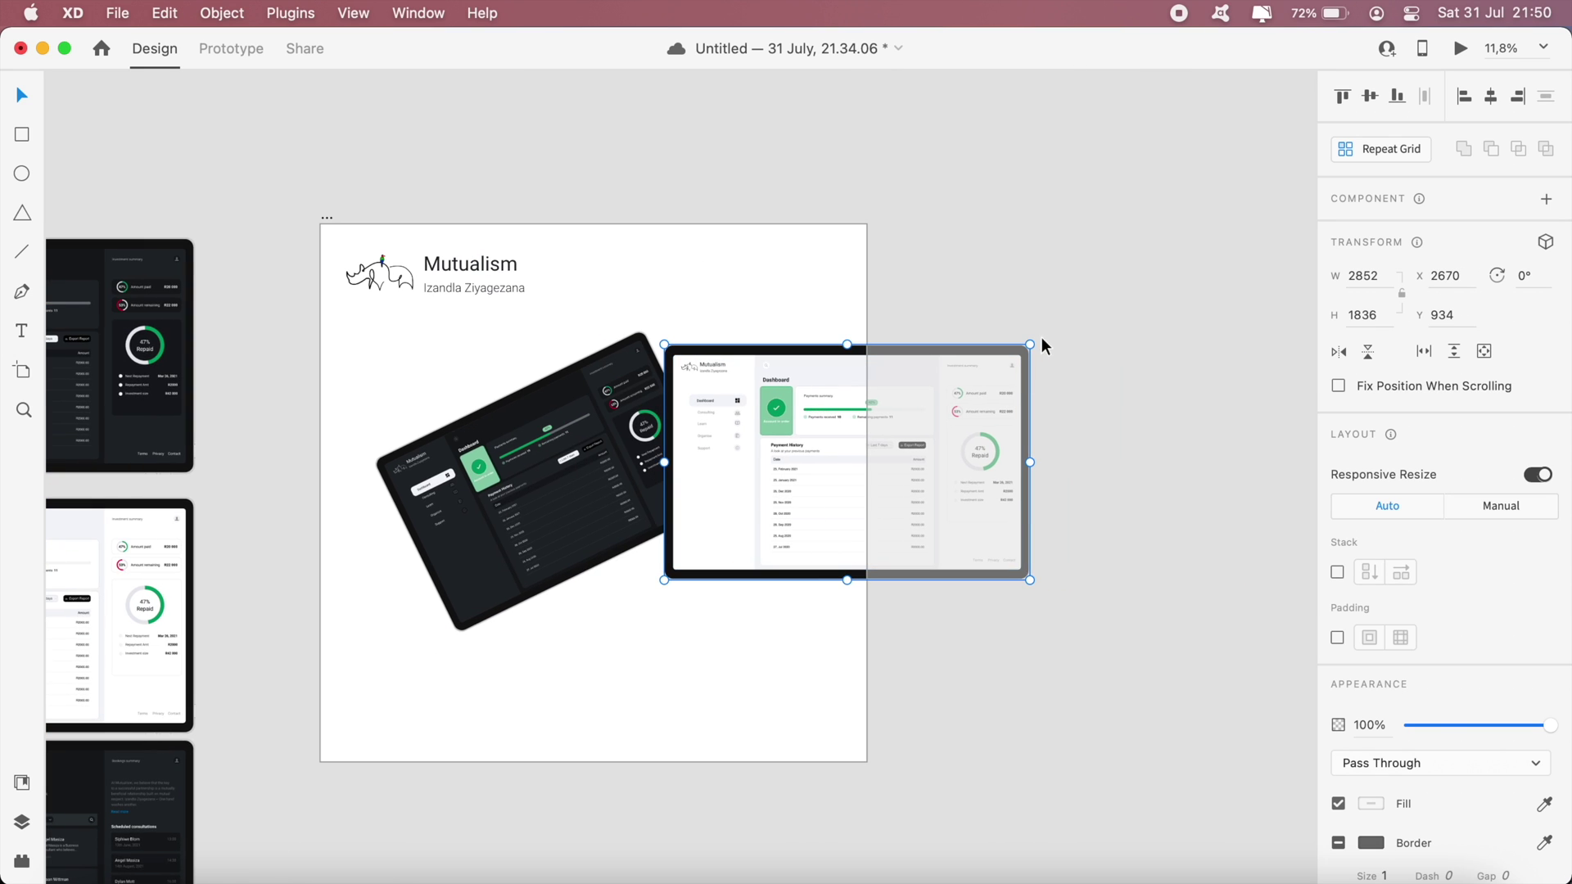
pyautogui.moveTo(1037, 340); pyautogui.dragTo(1039, 580)
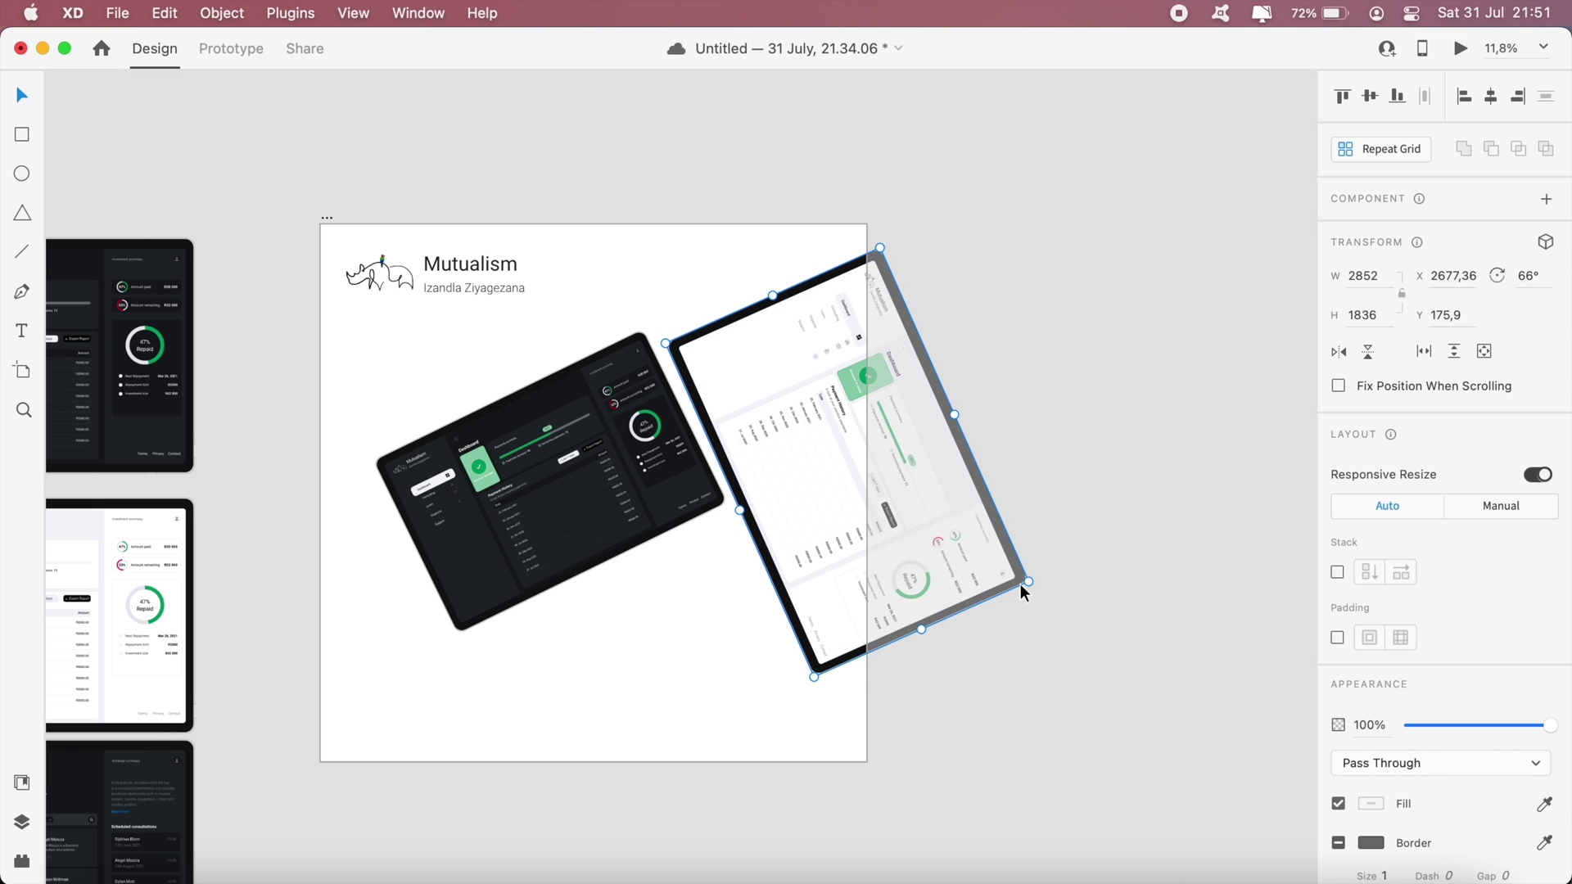
pyautogui.moveTo(1038, 583); pyautogui.dragTo(1031, 565)
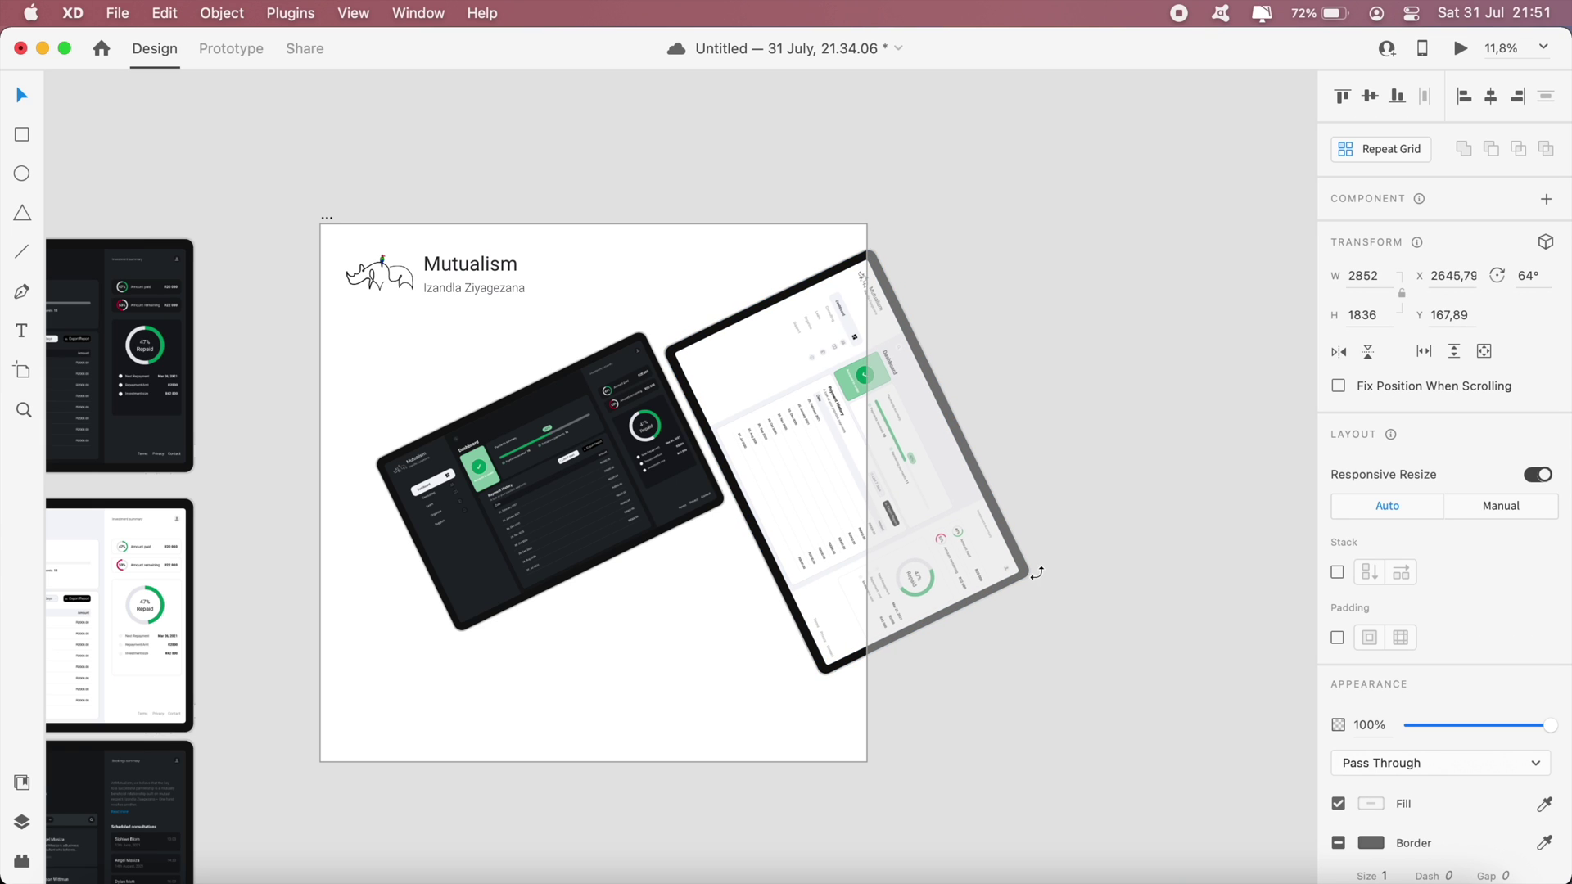
pyautogui.moveTo(866, 525); pyautogui.dragTo(847, 491)
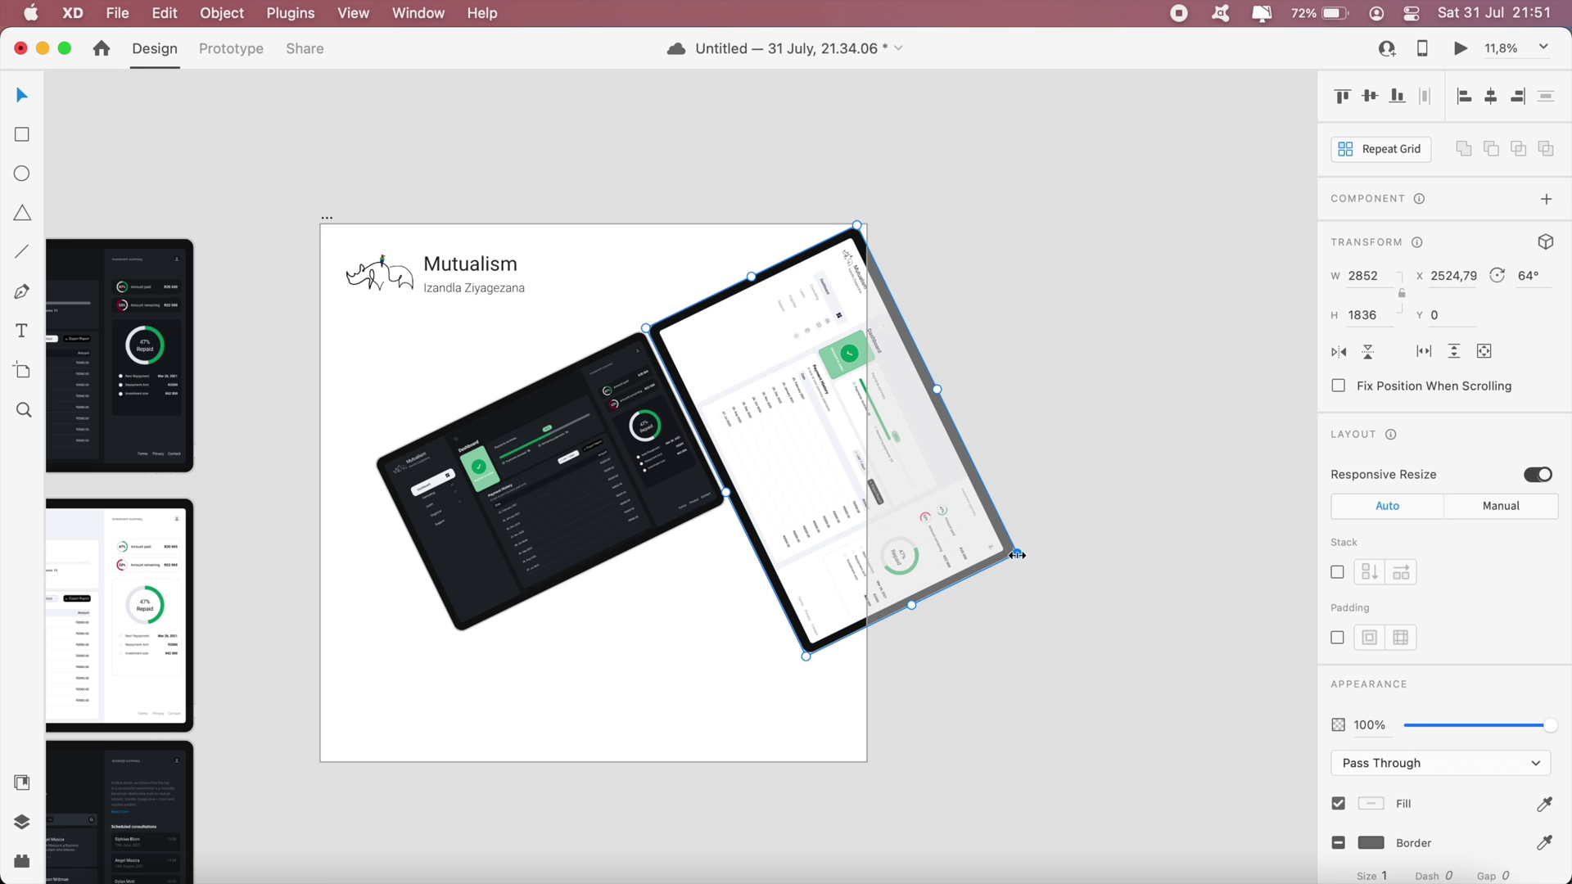
pyautogui.moveTo(1018, 555); pyautogui.dragTo(965, 543)
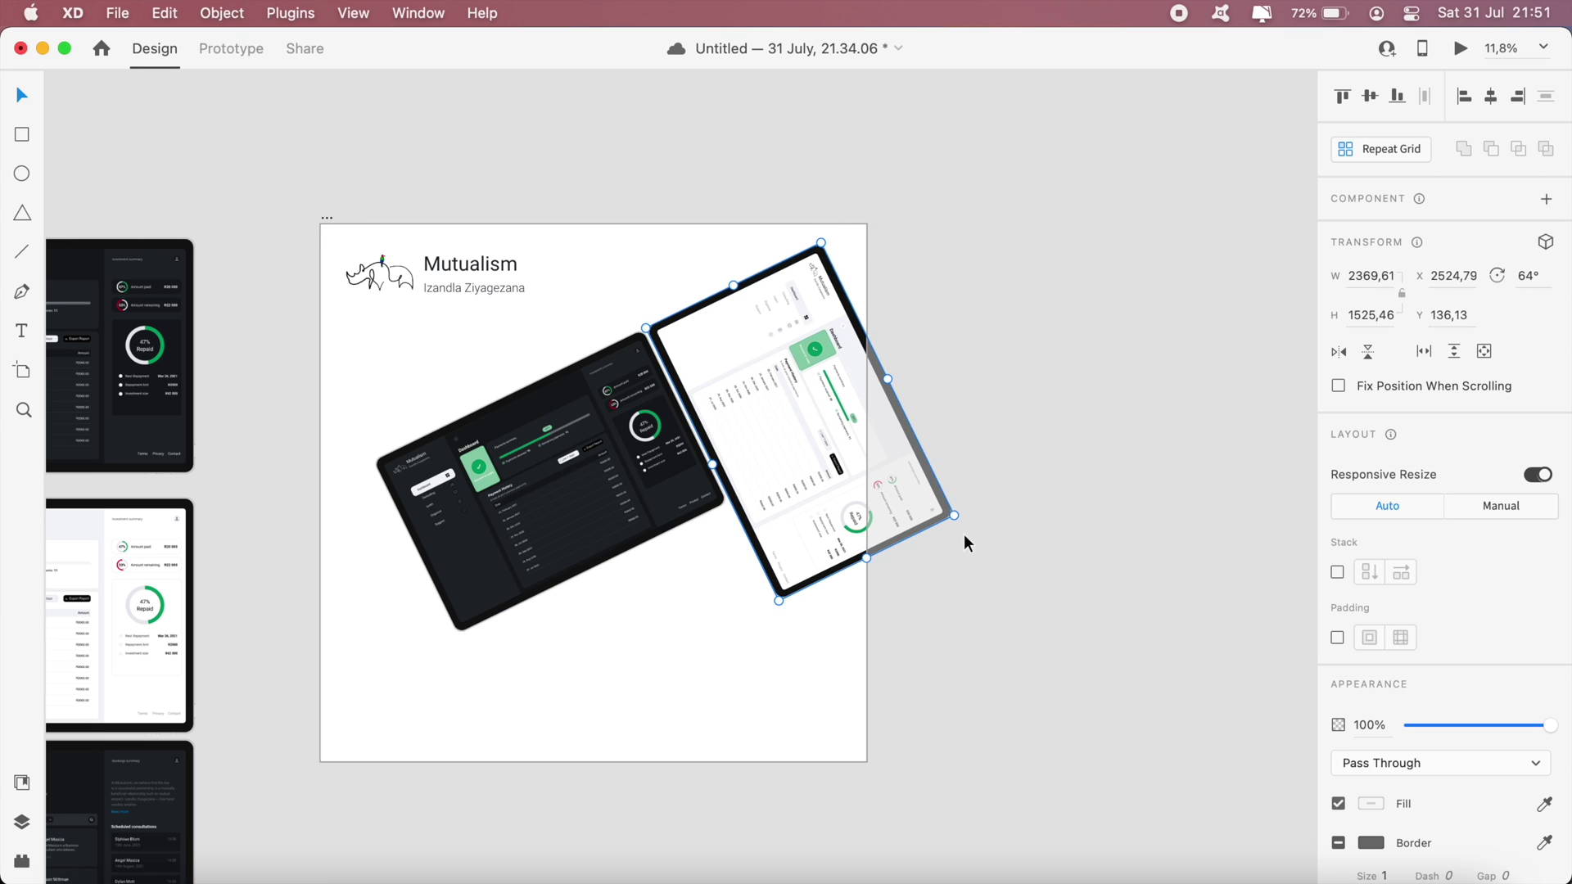
pyautogui.click(994, 629)
# Move both dashboard mockups down together and enlarge them
pyautogui.moveTo(999, 656); pyautogui.dragTo(602, 334)
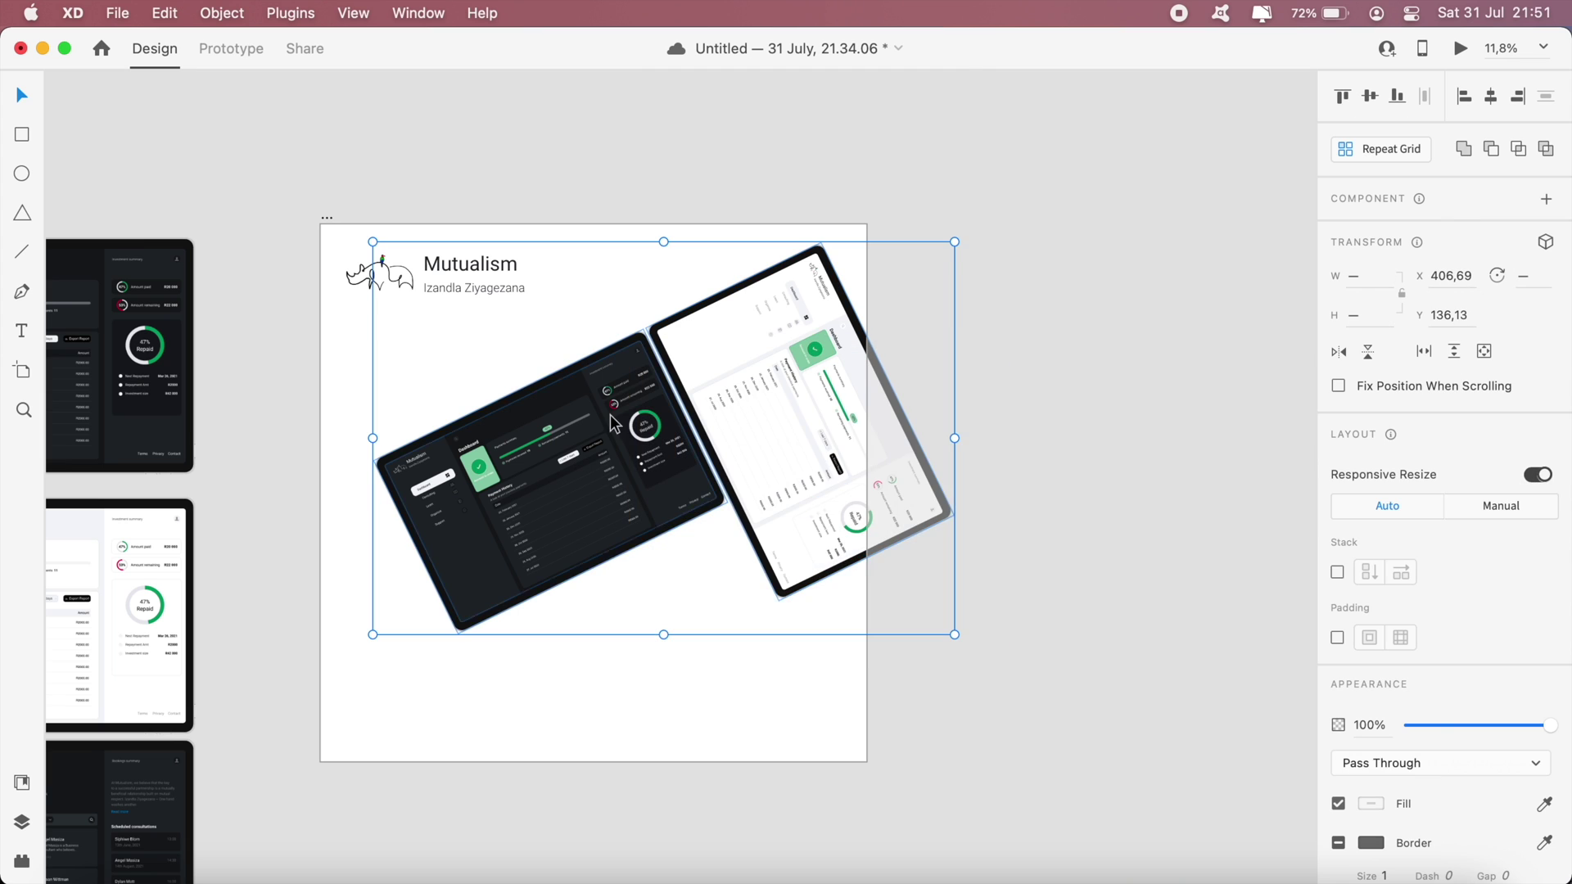
pyautogui.moveTo(610, 414); pyautogui.dragTo(647, 469)
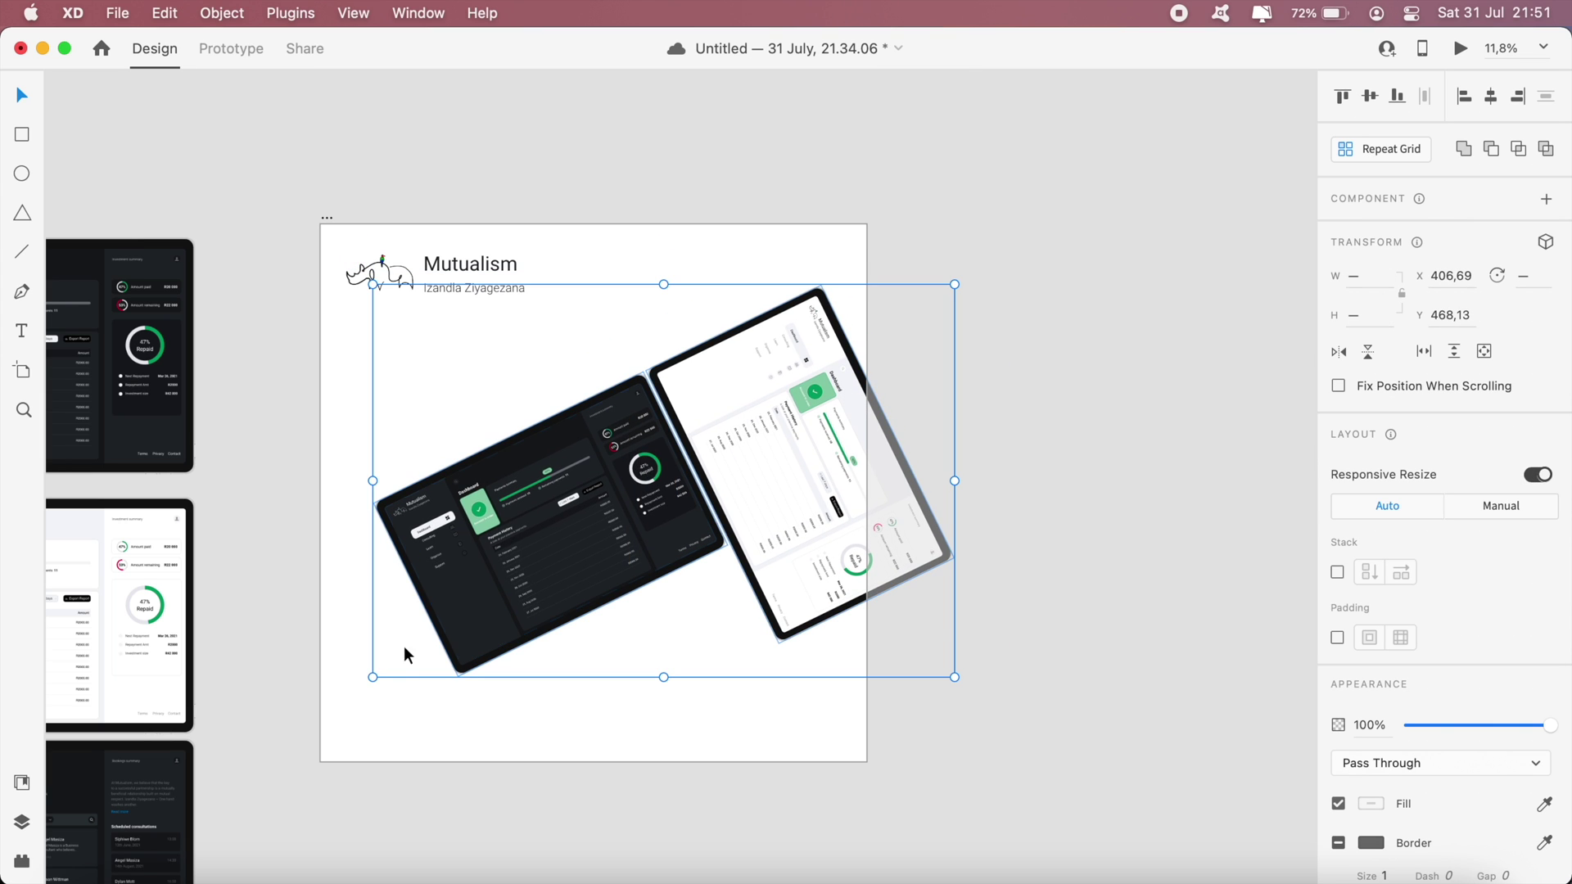
pyautogui.moveTo(373, 678); pyautogui.dragTo(336, 702)
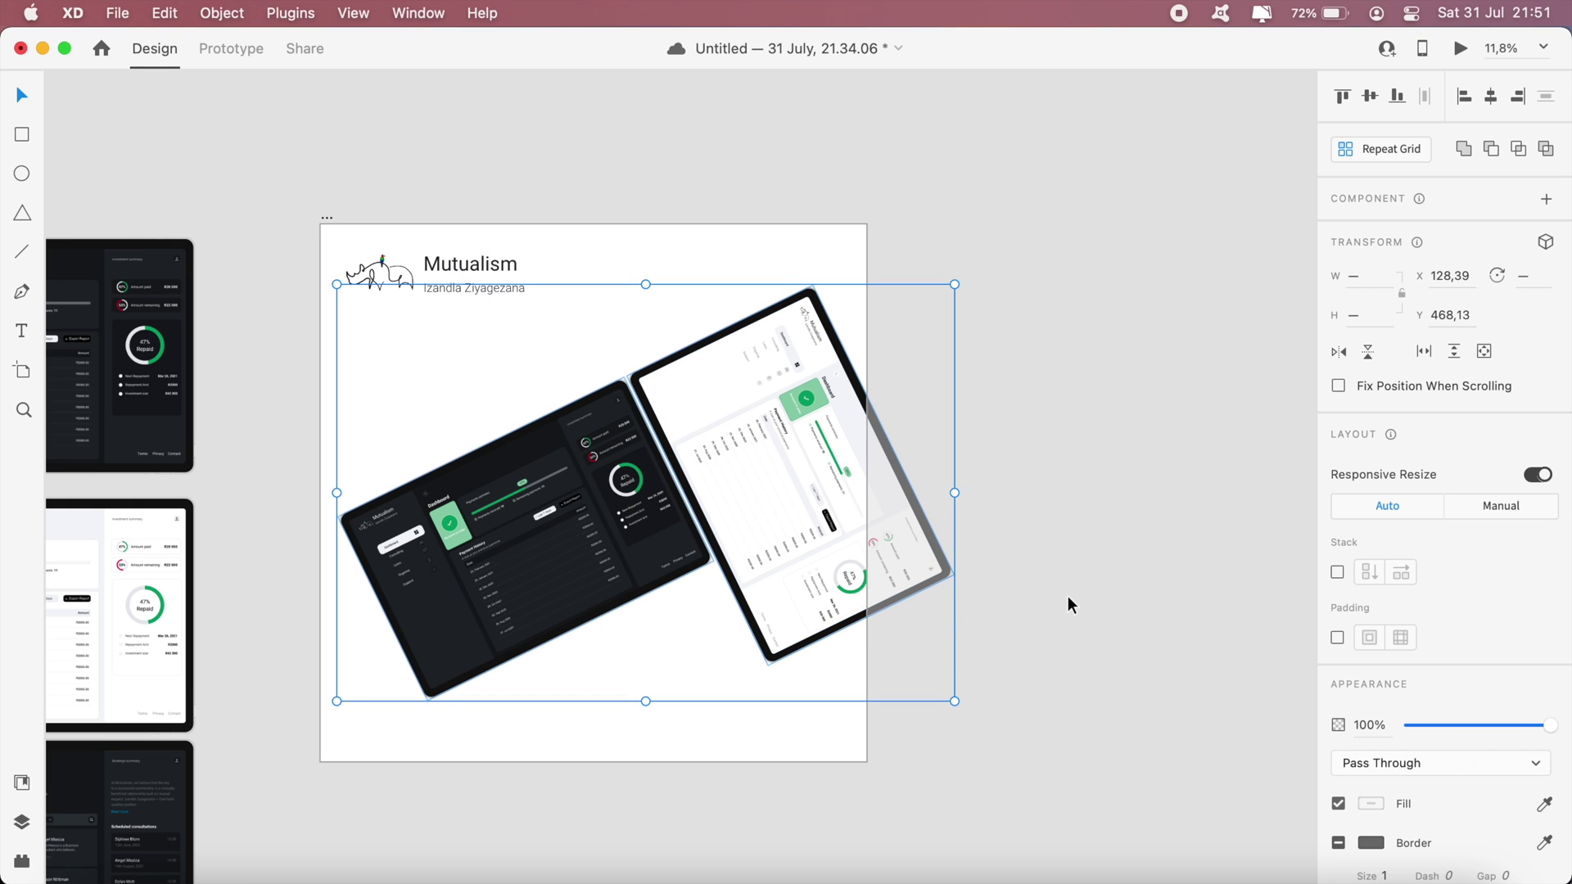
pyautogui.click(1101, 628)
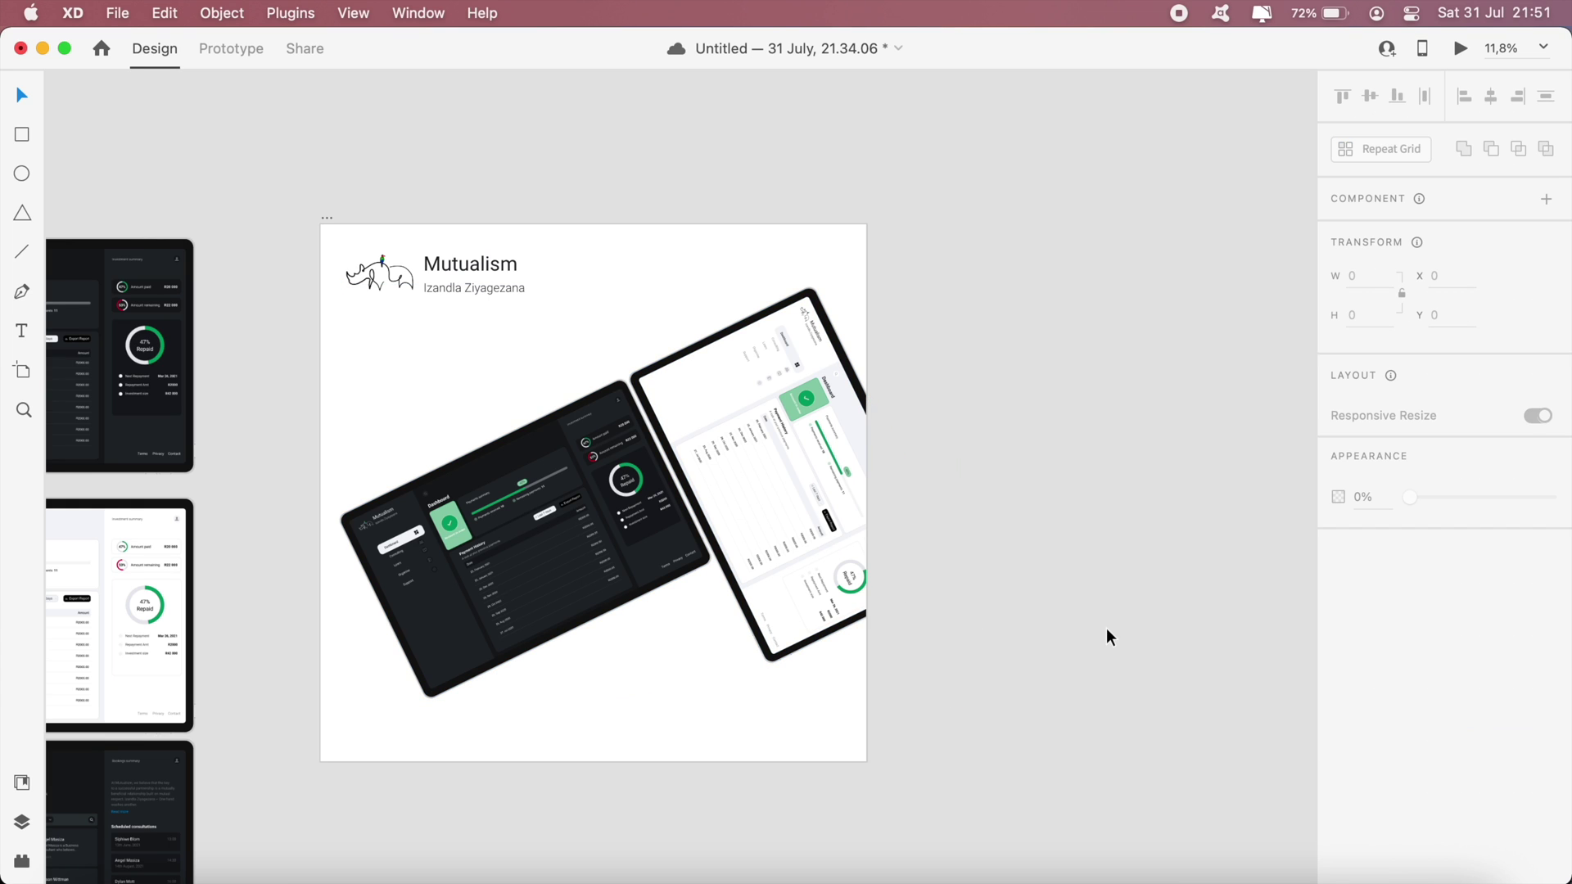
pyautogui.scroll(-1, 1084, 547)
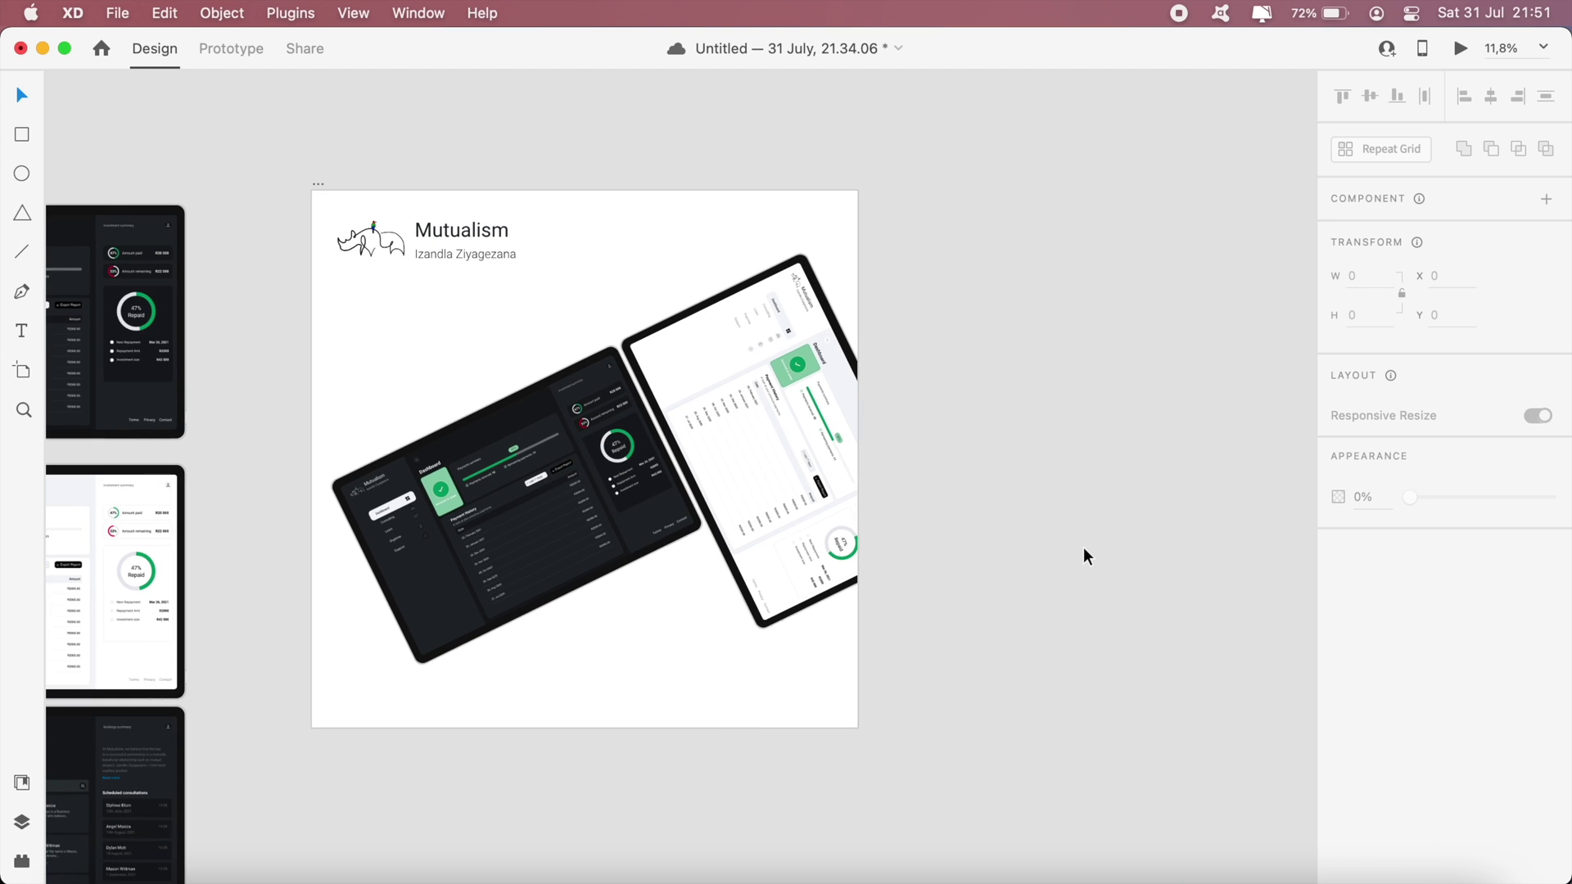
pyautogui.hscroll(-4, 883, 628)
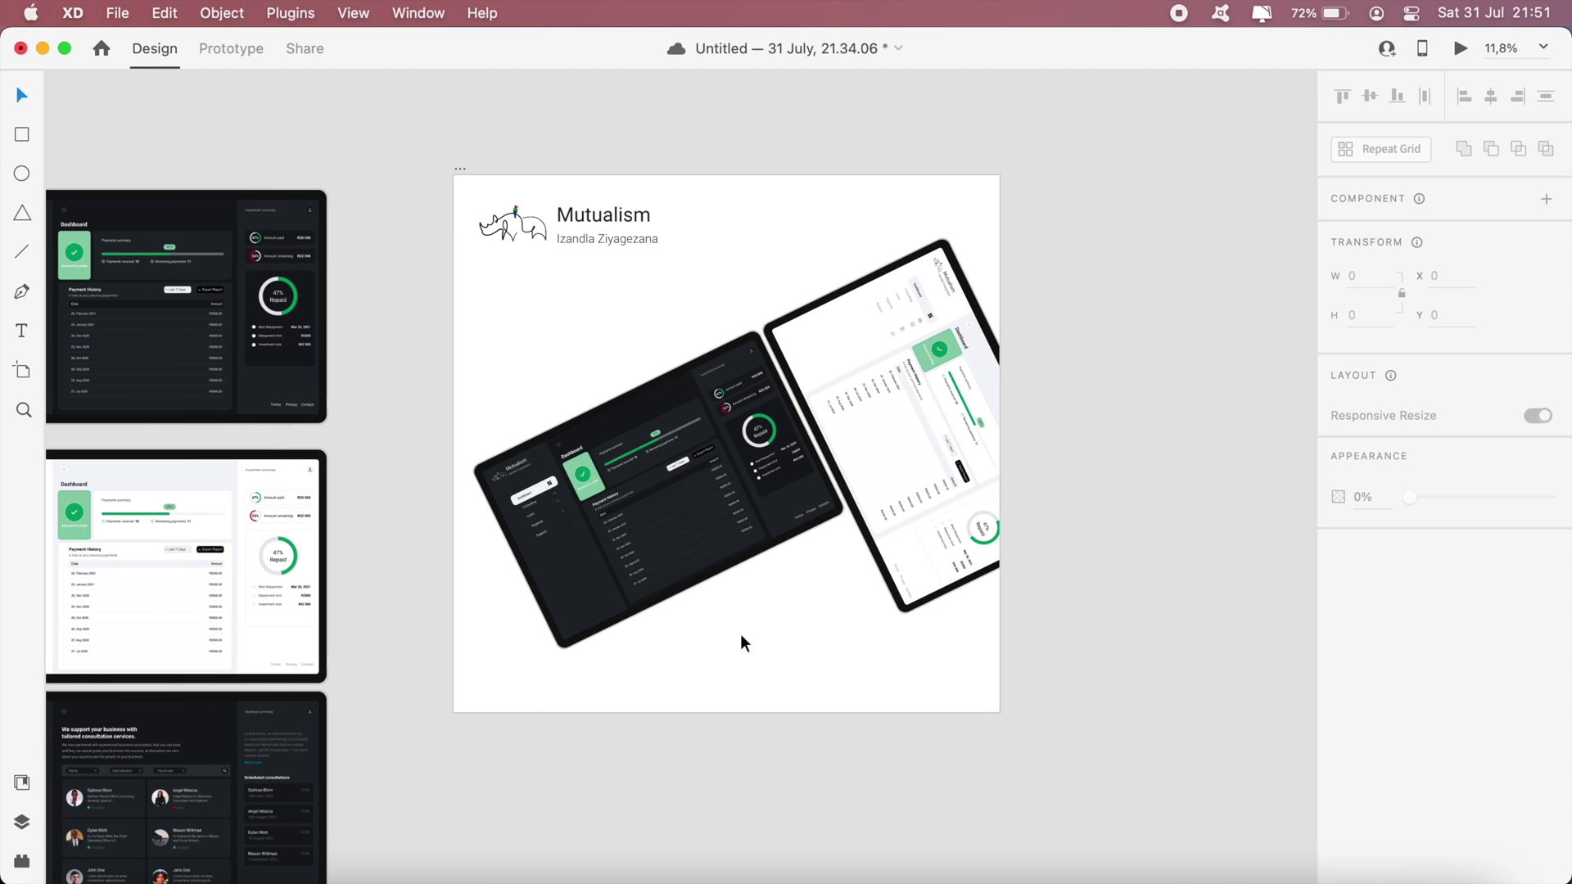
# Undo a stray move of the dark tablet, then shift both tablets up and right
pyautogui.click(867, 495)
pyautogui.click(734, 490)
pyautogui.click(734, 490)
pyautogui.moveTo(735, 490); pyautogui.dragTo(754, 479)
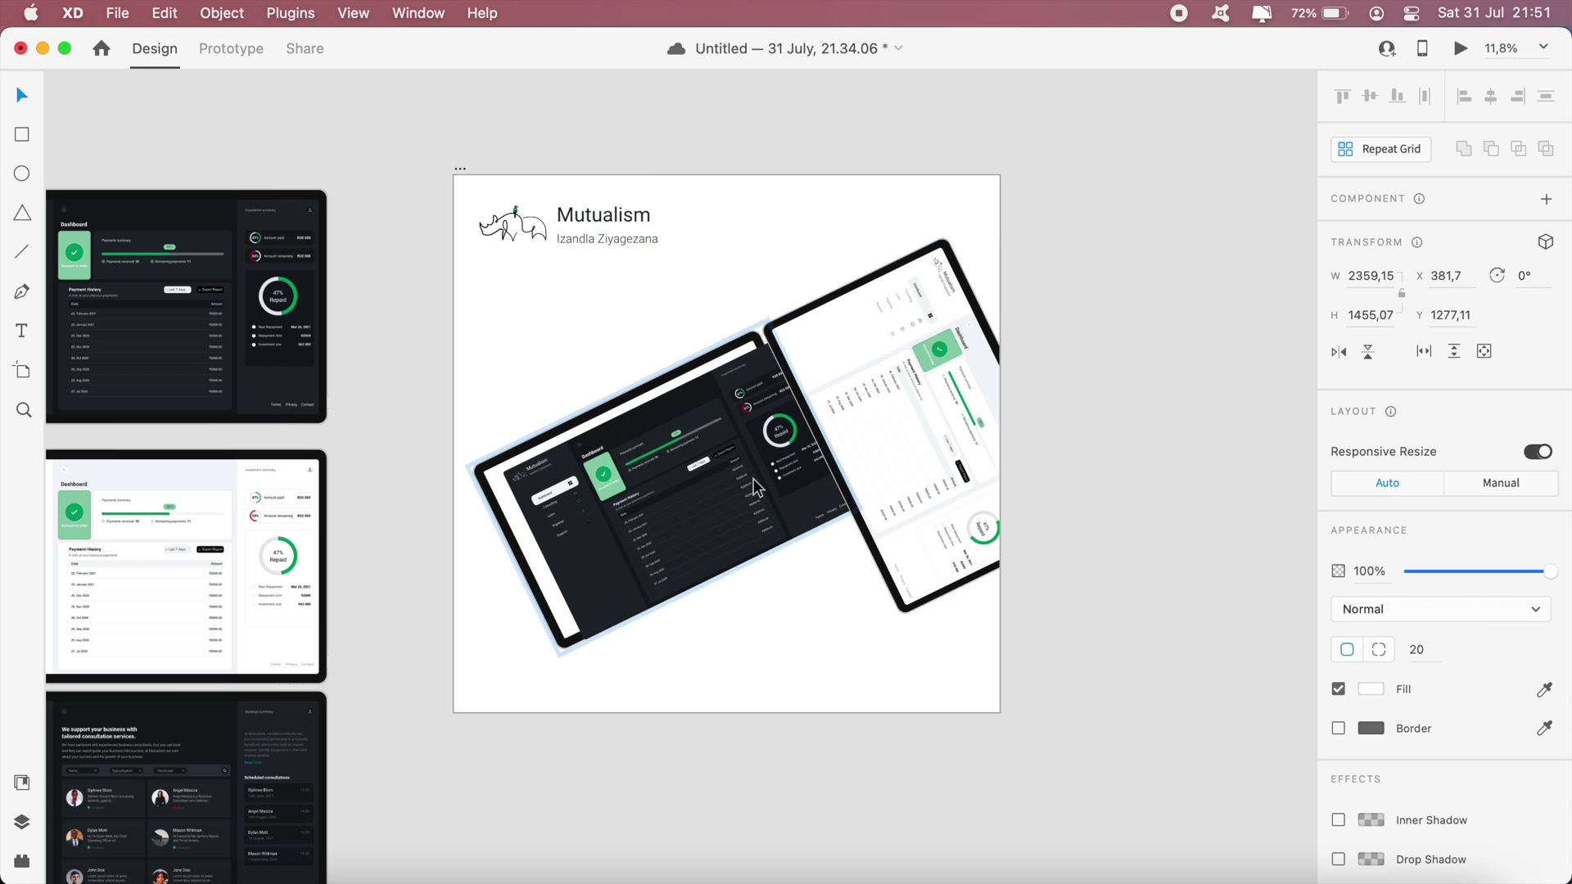
pyautogui.press('super+z')
pyautogui.click(1109, 811)
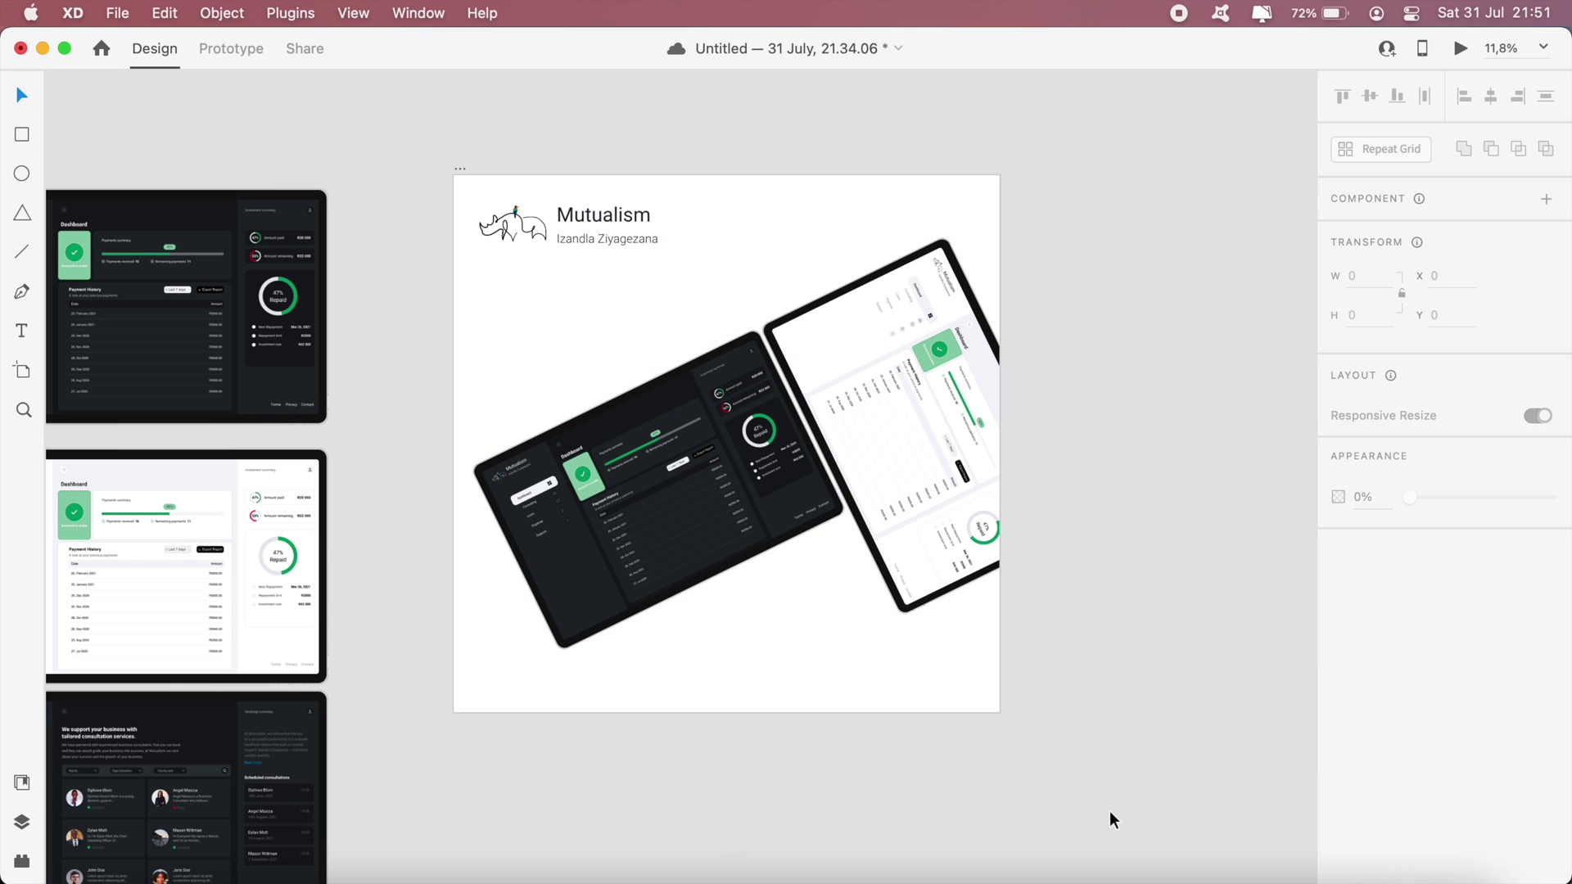
pyautogui.moveTo(1091, 799); pyautogui.dragTo(715, 407)
pyautogui.moveTo(715, 489); pyautogui.dragTo(744, 445)
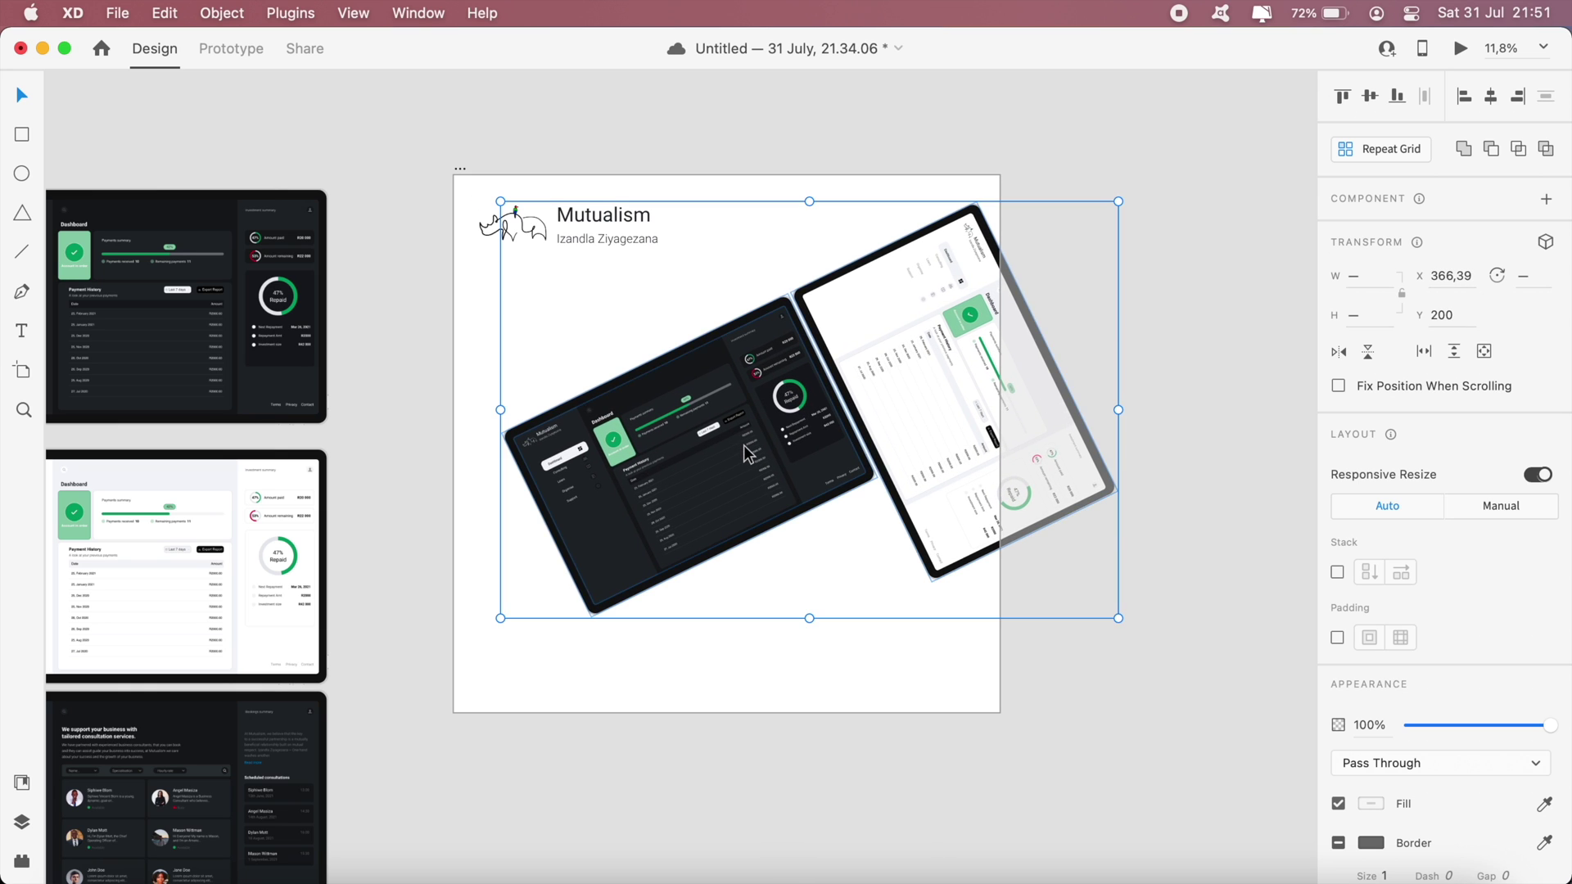
pyautogui.click(1280, 737)
# Drag a copy of the dark consultations screen onto the cover artboard
pyautogui.hscroll(2, 1280, 737)
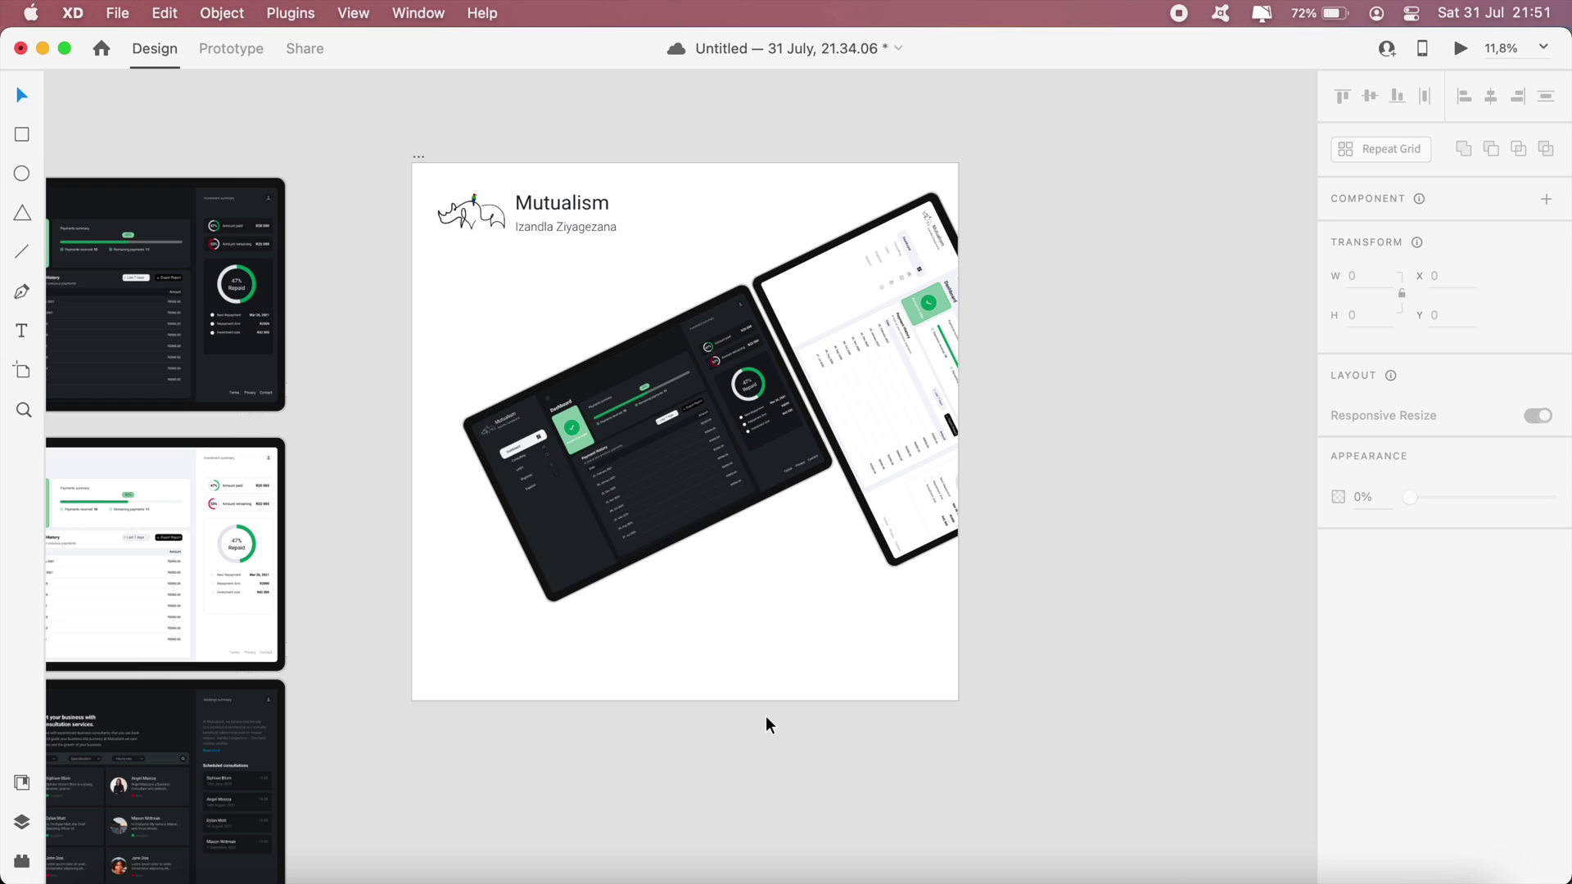
pyautogui.hscroll(-8, 770, 639)
pyautogui.scroll(-4, 770, 639)
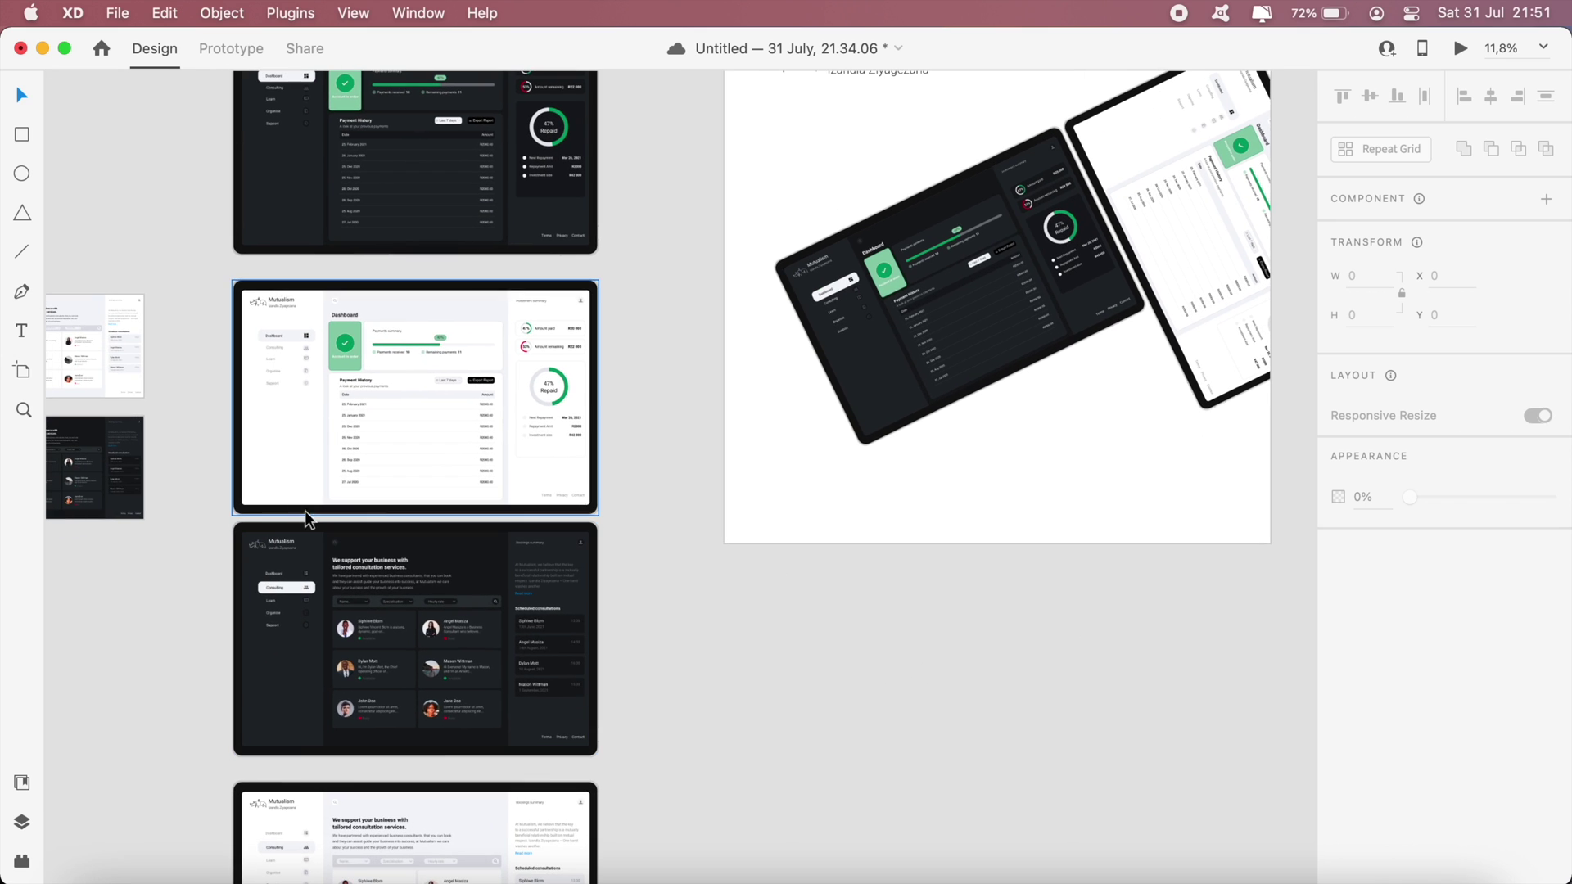
pyautogui.click(282, 547)
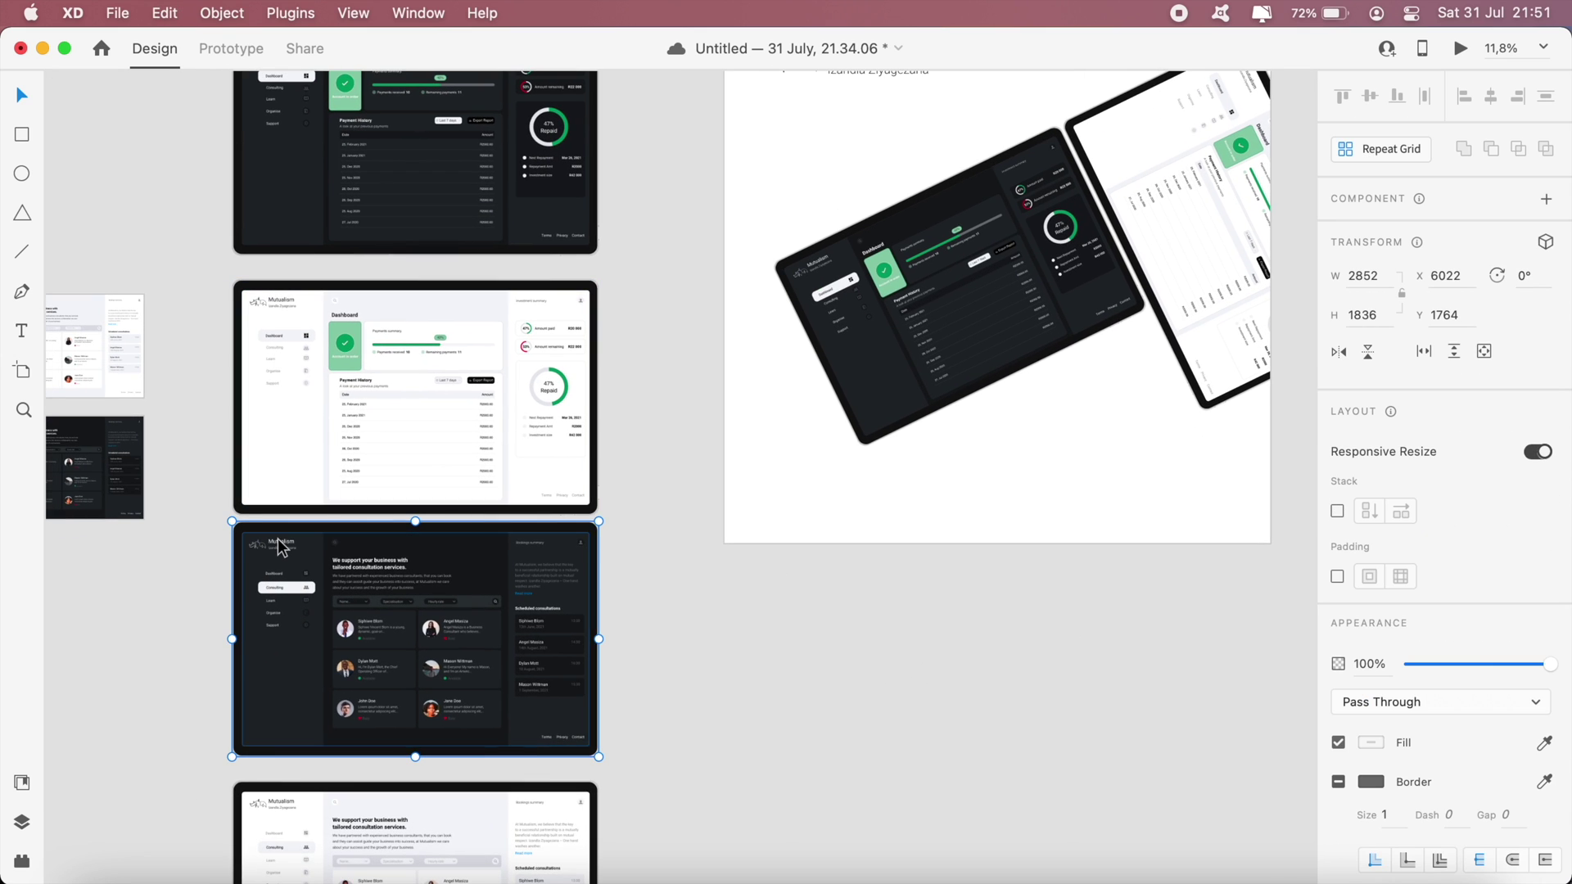
pyautogui.moveTo(282, 547); pyautogui.dragTo(894, 494)
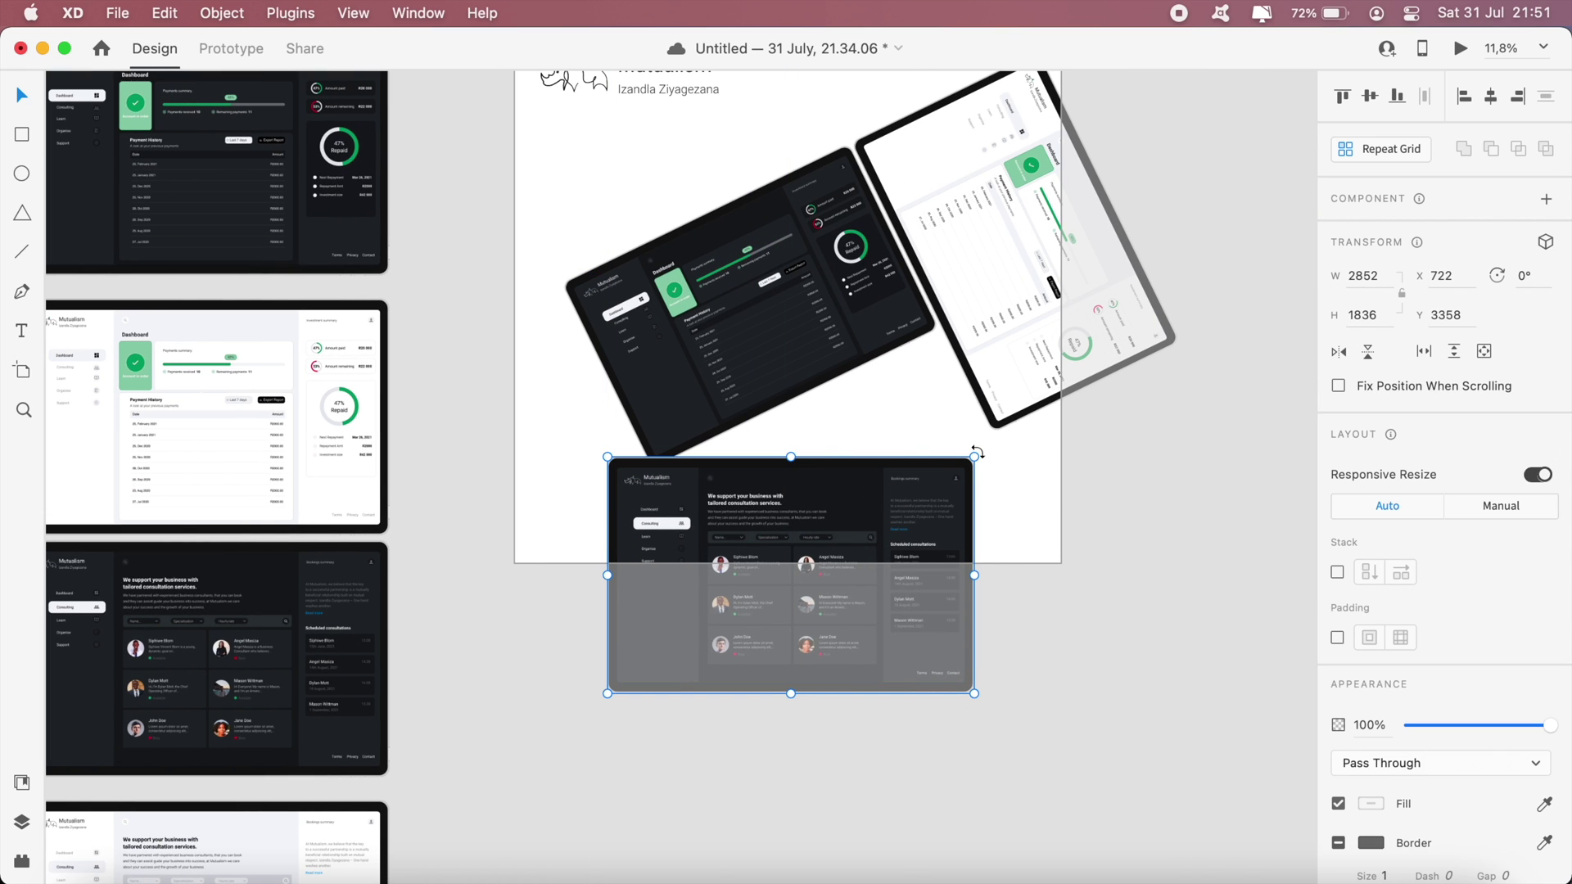
# Rotate the consultations screen to -116° and nudge it up and left
pyautogui.moveTo(977, 453); pyautogui.dragTo(680, 500)
pyautogui.moveTo(761, 466); pyautogui.dragTo(881, 473)
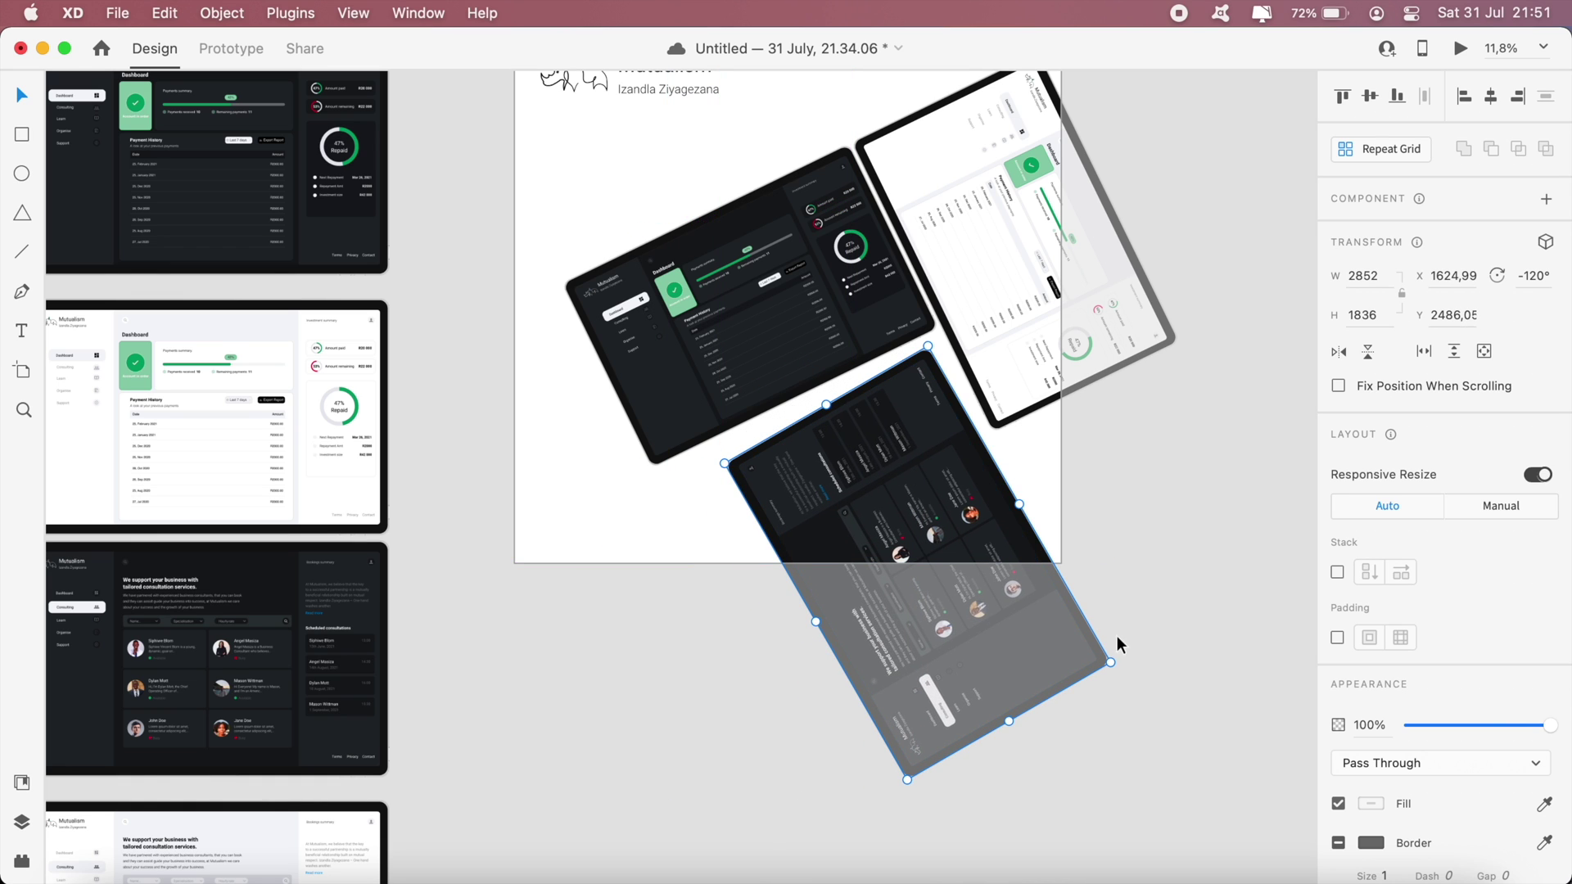
pyautogui.moveTo(1114, 667); pyautogui.dragTo(1105, 675)
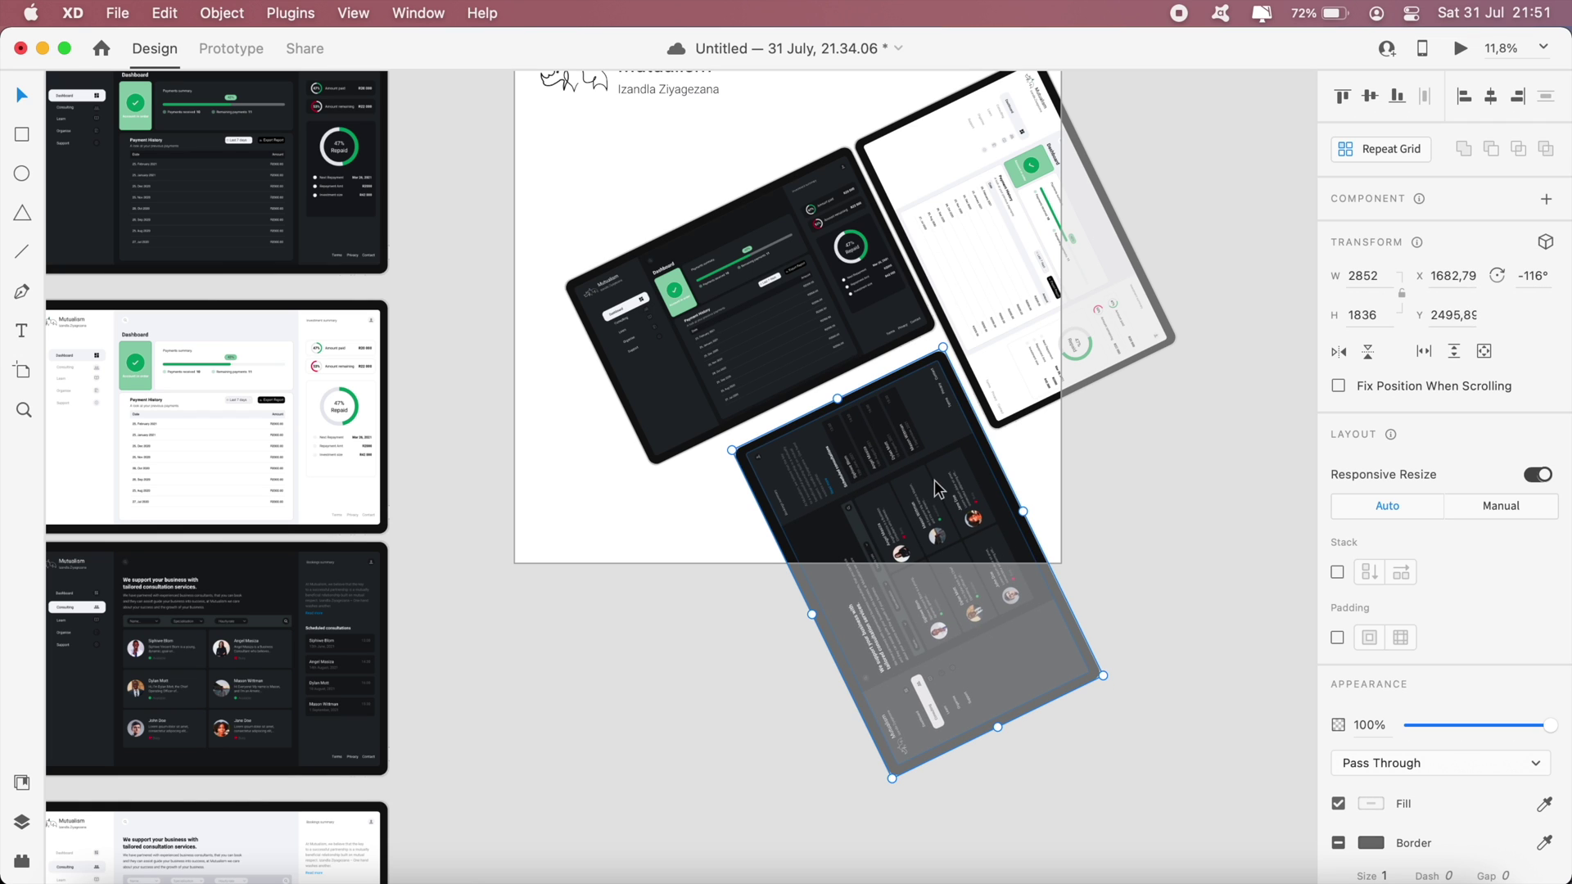
pyautogui.moveTo(935, 481); pyautogui.dragTo(929, 465)
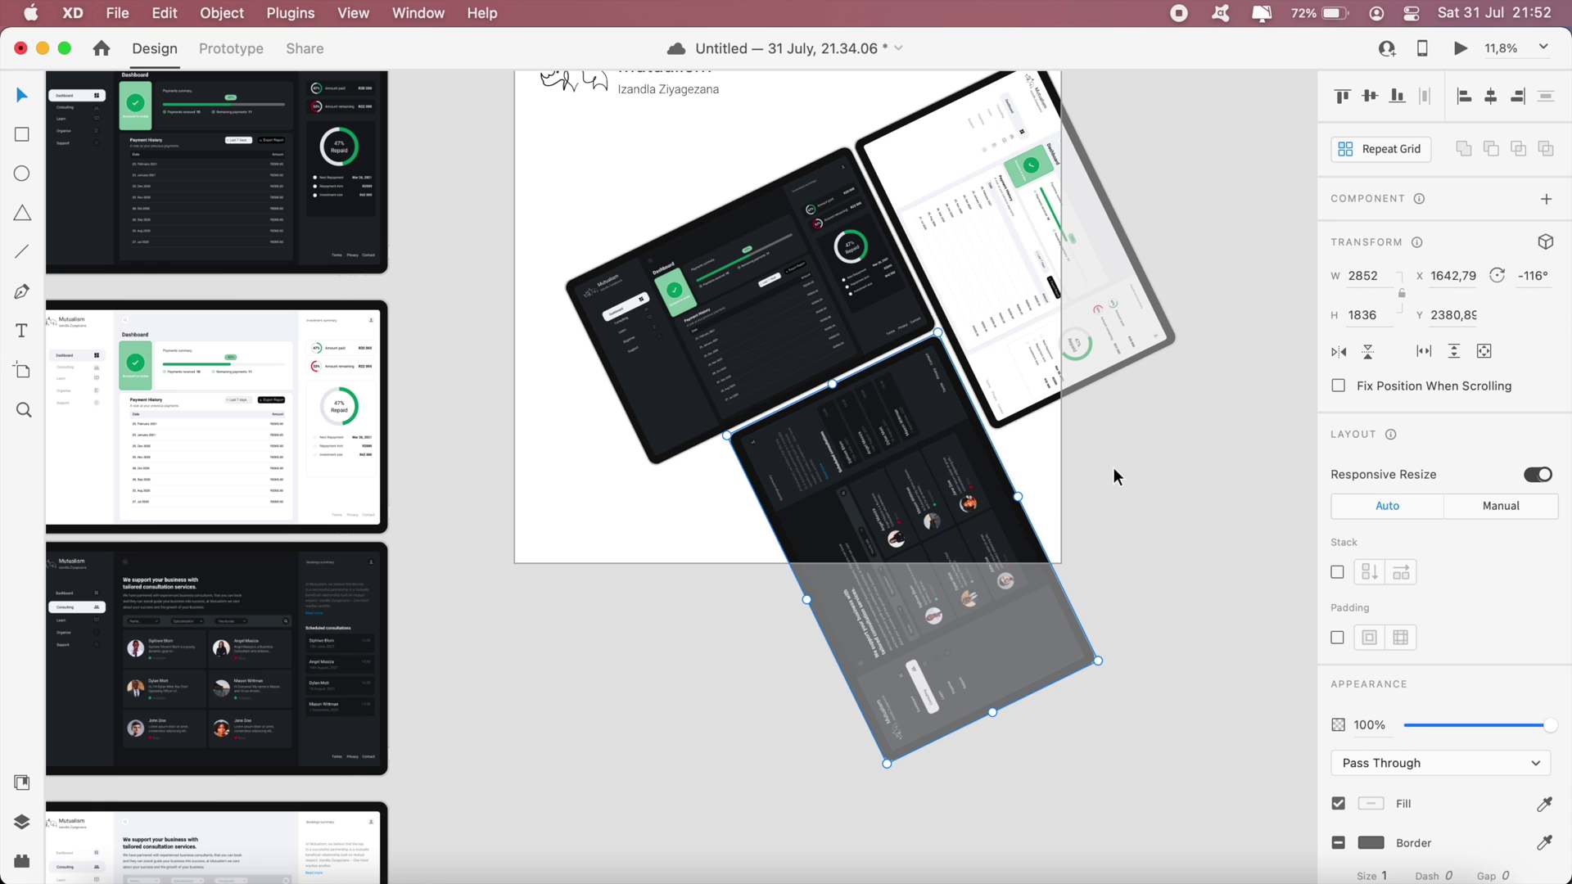
pyautogui.click(1117, 468)
# Fine-tune the consultations screen's position below the dashboard tablets
pyautogui.scroll(5, 1117, 466)
pyautogui.scroll(5, 1118, 467)
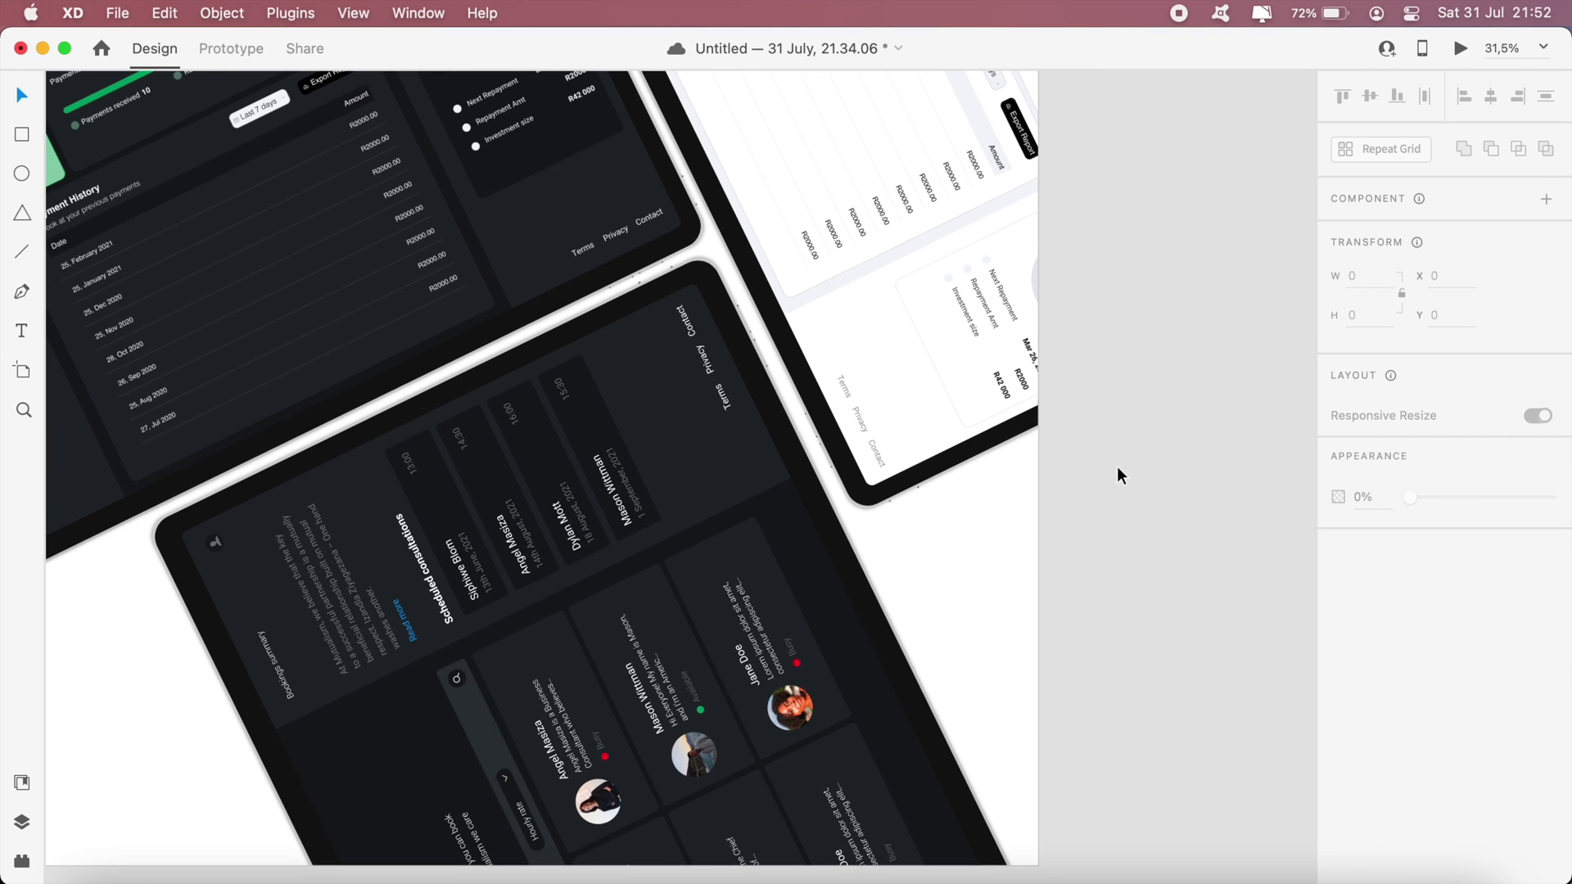
pyautogui.click(661, 558)
pyautogui.moveTo(661, 554); pyautogui.dragTo(662, 552)
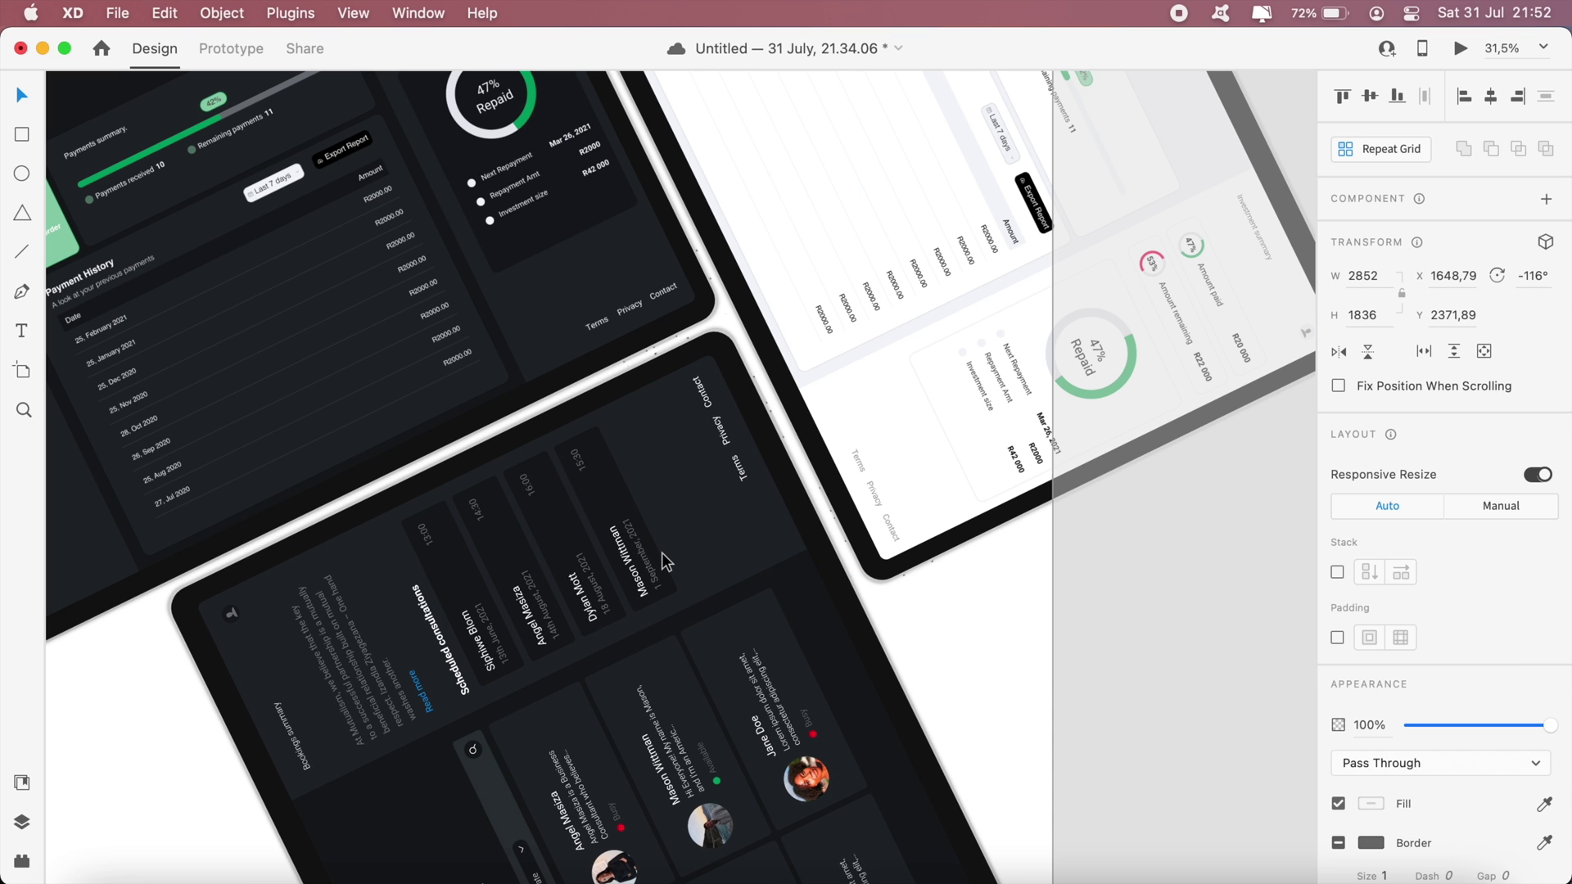
pyautogui.click(1196, 665)
pyautogui.scroll(-5, 1196, 666)
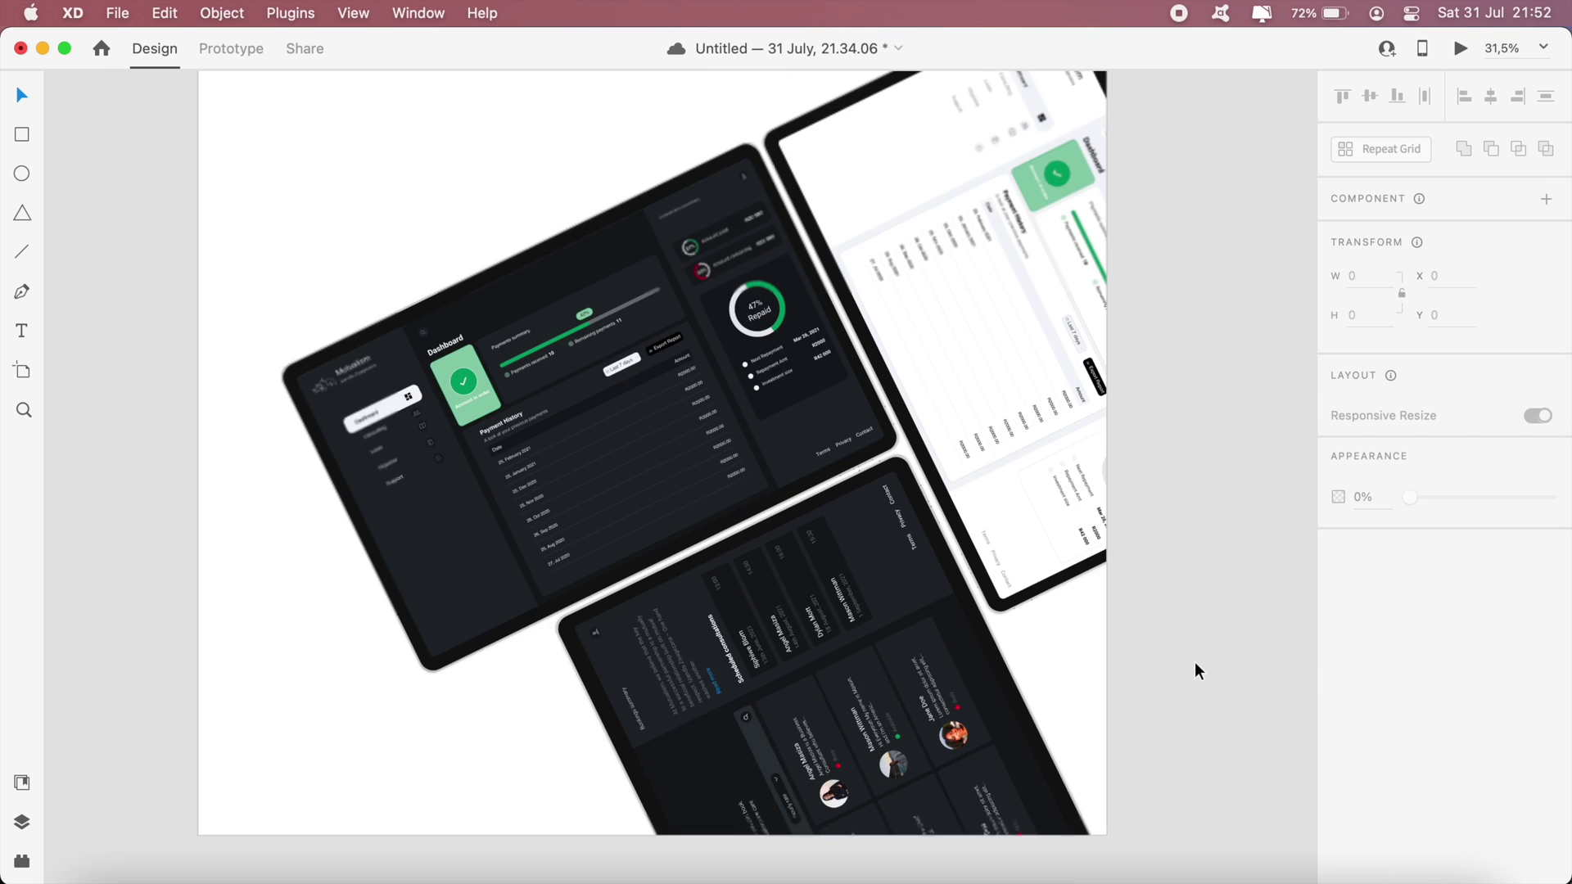
pyautogui.scroll(-4, 765, 715)
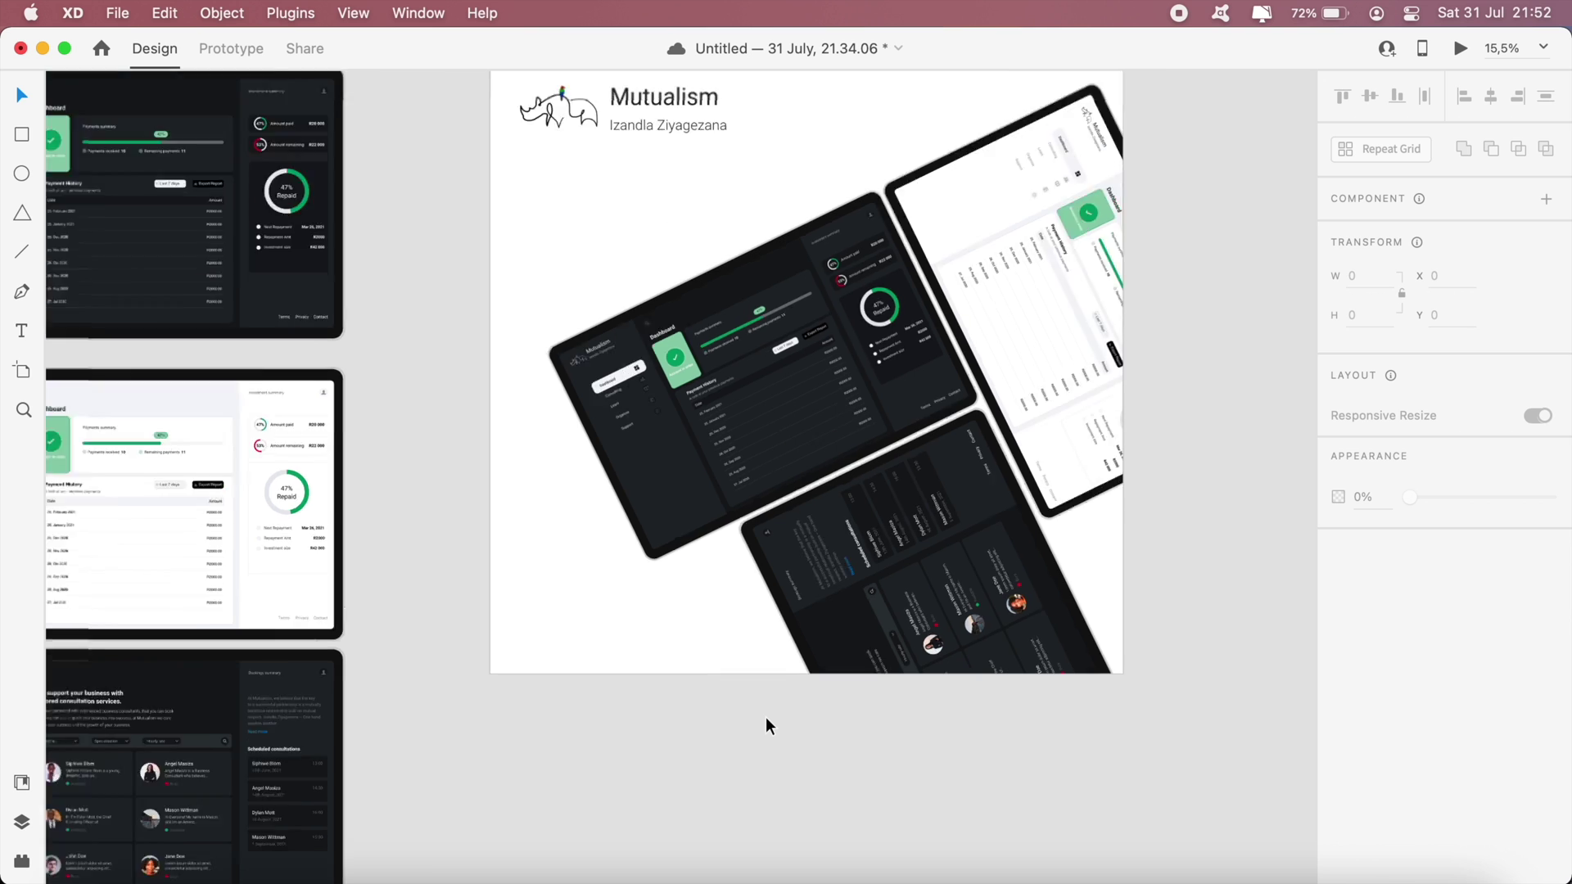
pyautogui.scroll(-3, 442, 737)
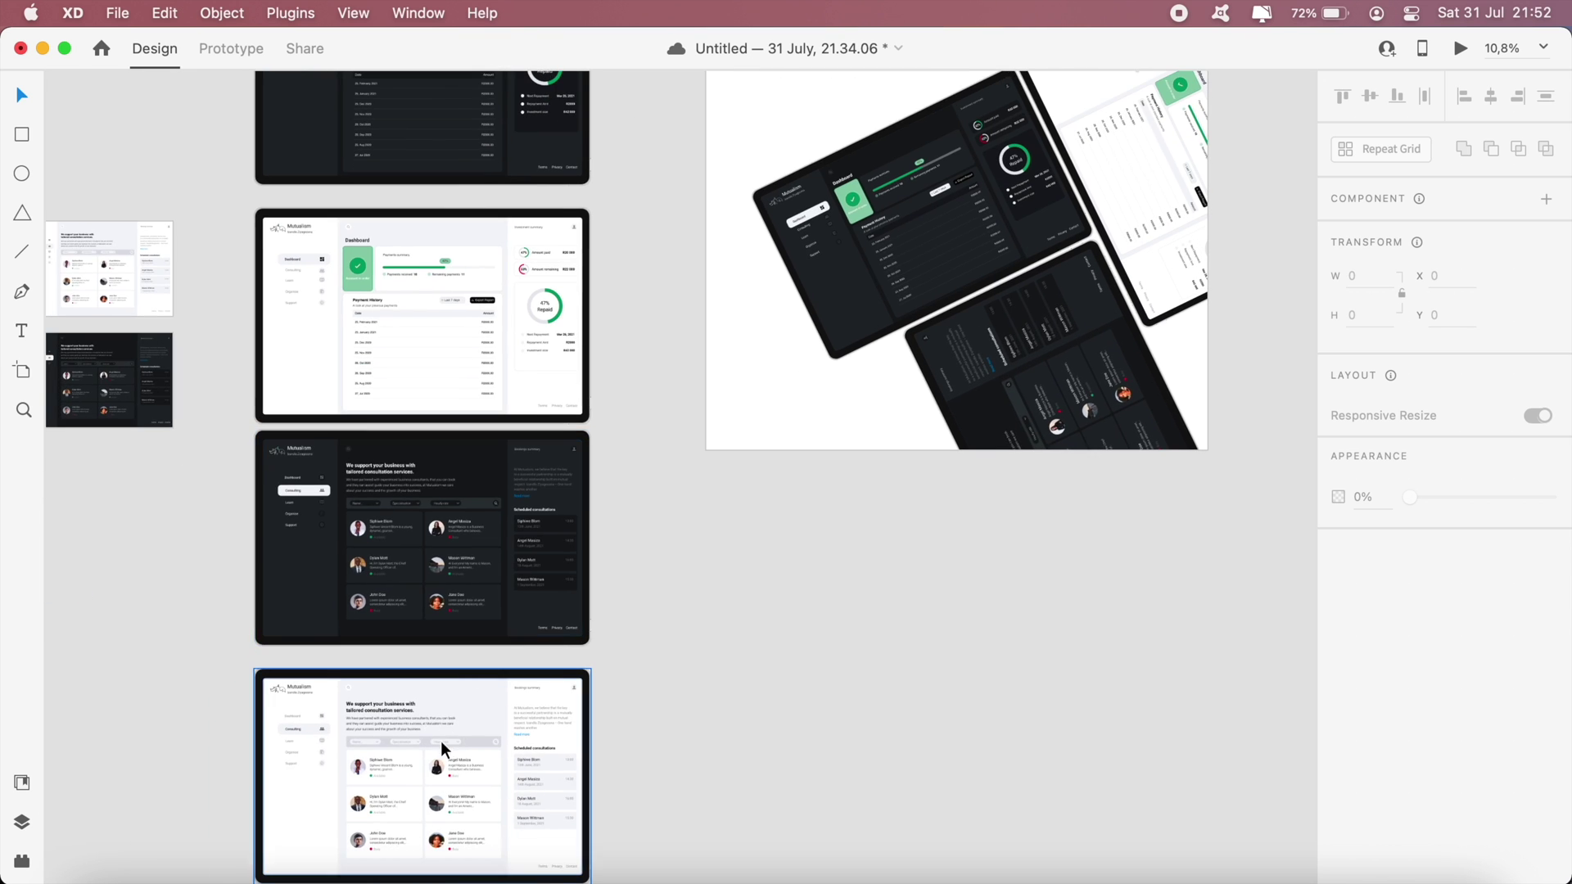
# Paste the light Courses screen into the cover artboard and move it to the lower left
pyautogui.scroll(-3, 462, 649)
pyautogui.scroll(-6, 460, 645)
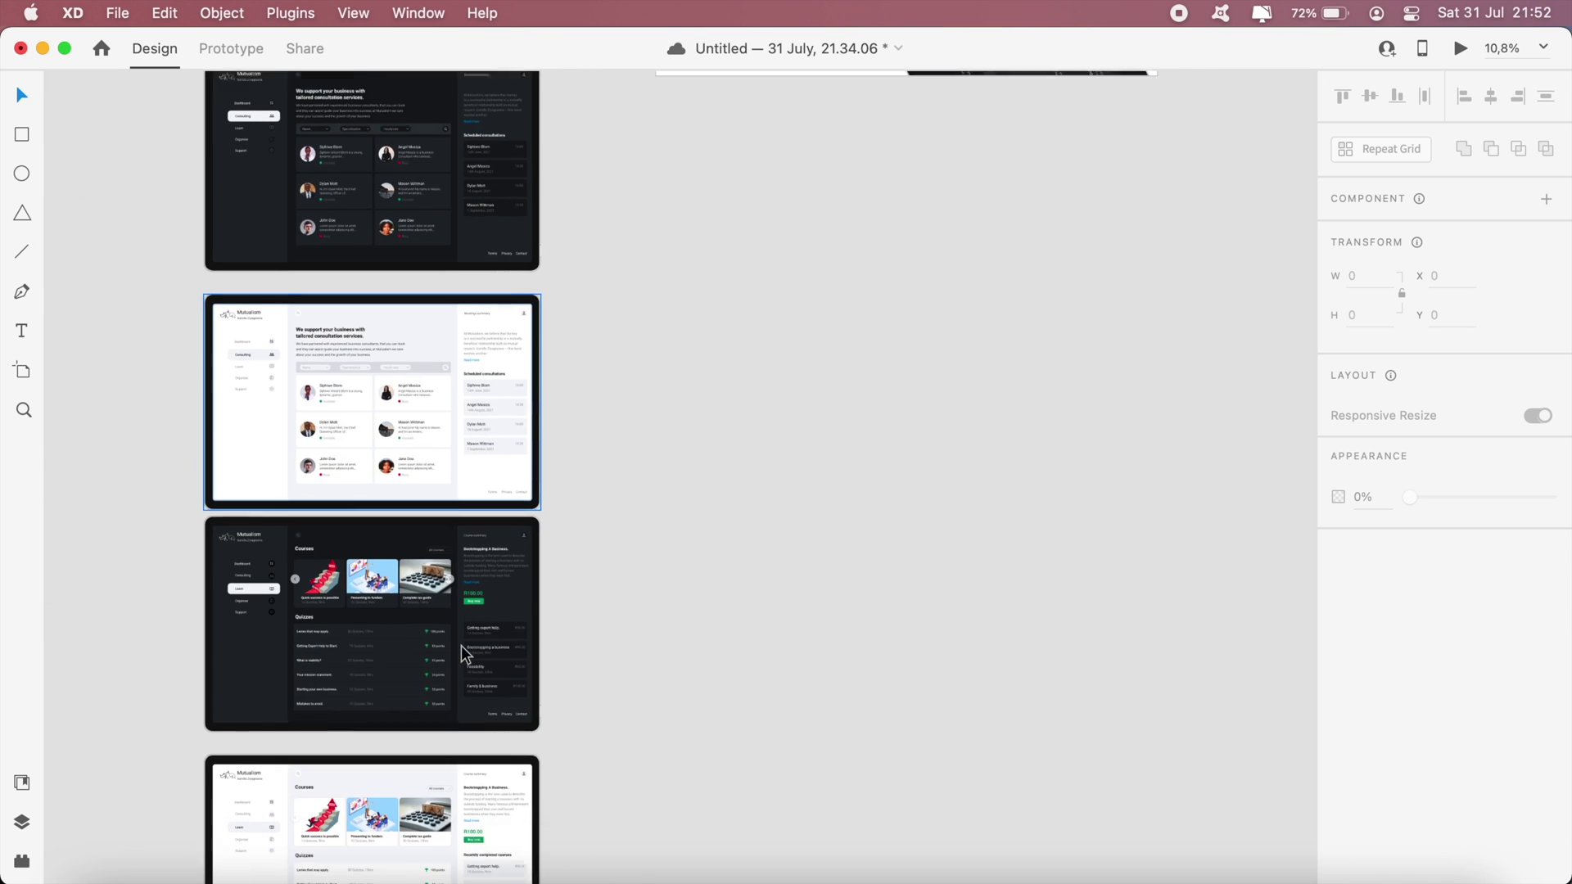
pyautogui.click(421, 762)
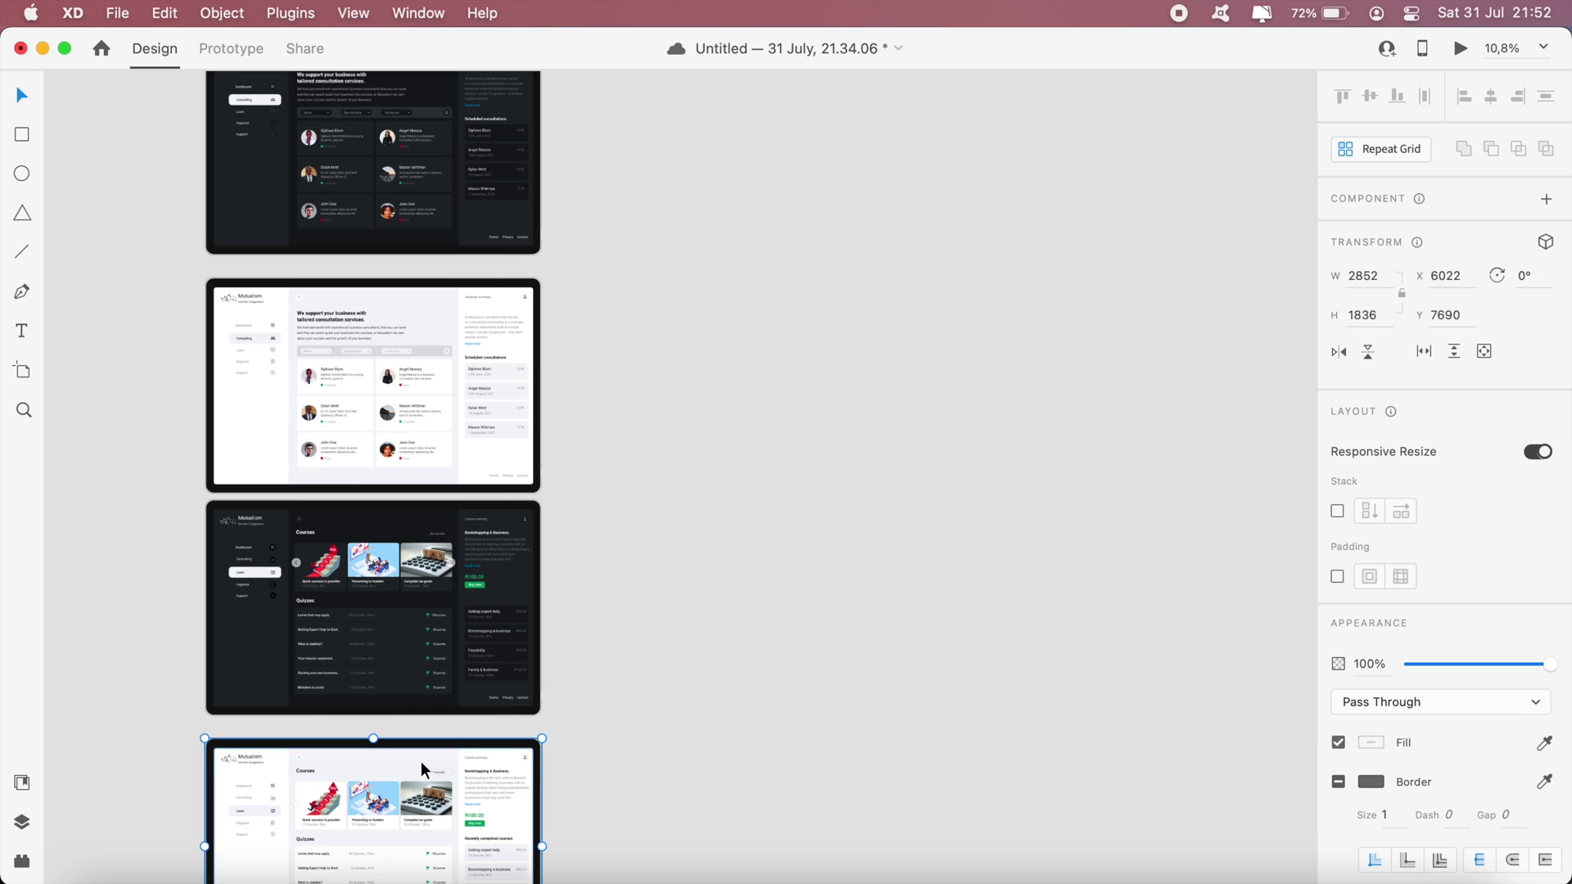
pyautogui.scroll(3, 466, 693)
pyautogui.scroll(5, 612, 425)
pyautogui.click(586, 478)
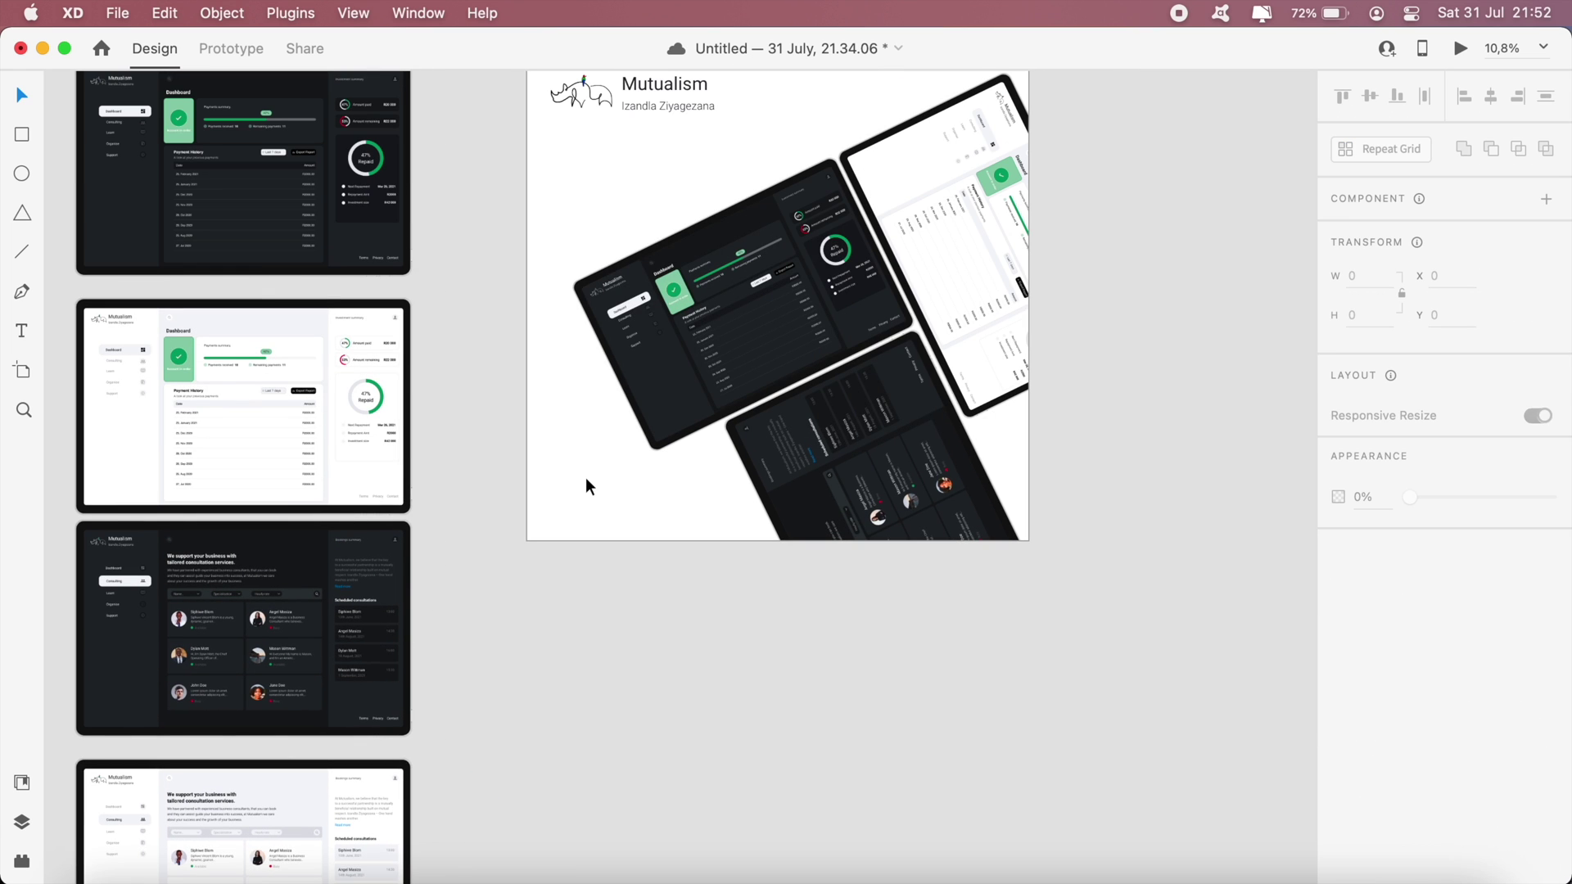
pyautogui.press('super+v')
pyautogui.moveTo(785, 334); pyautogui.dragTo(659, 612)
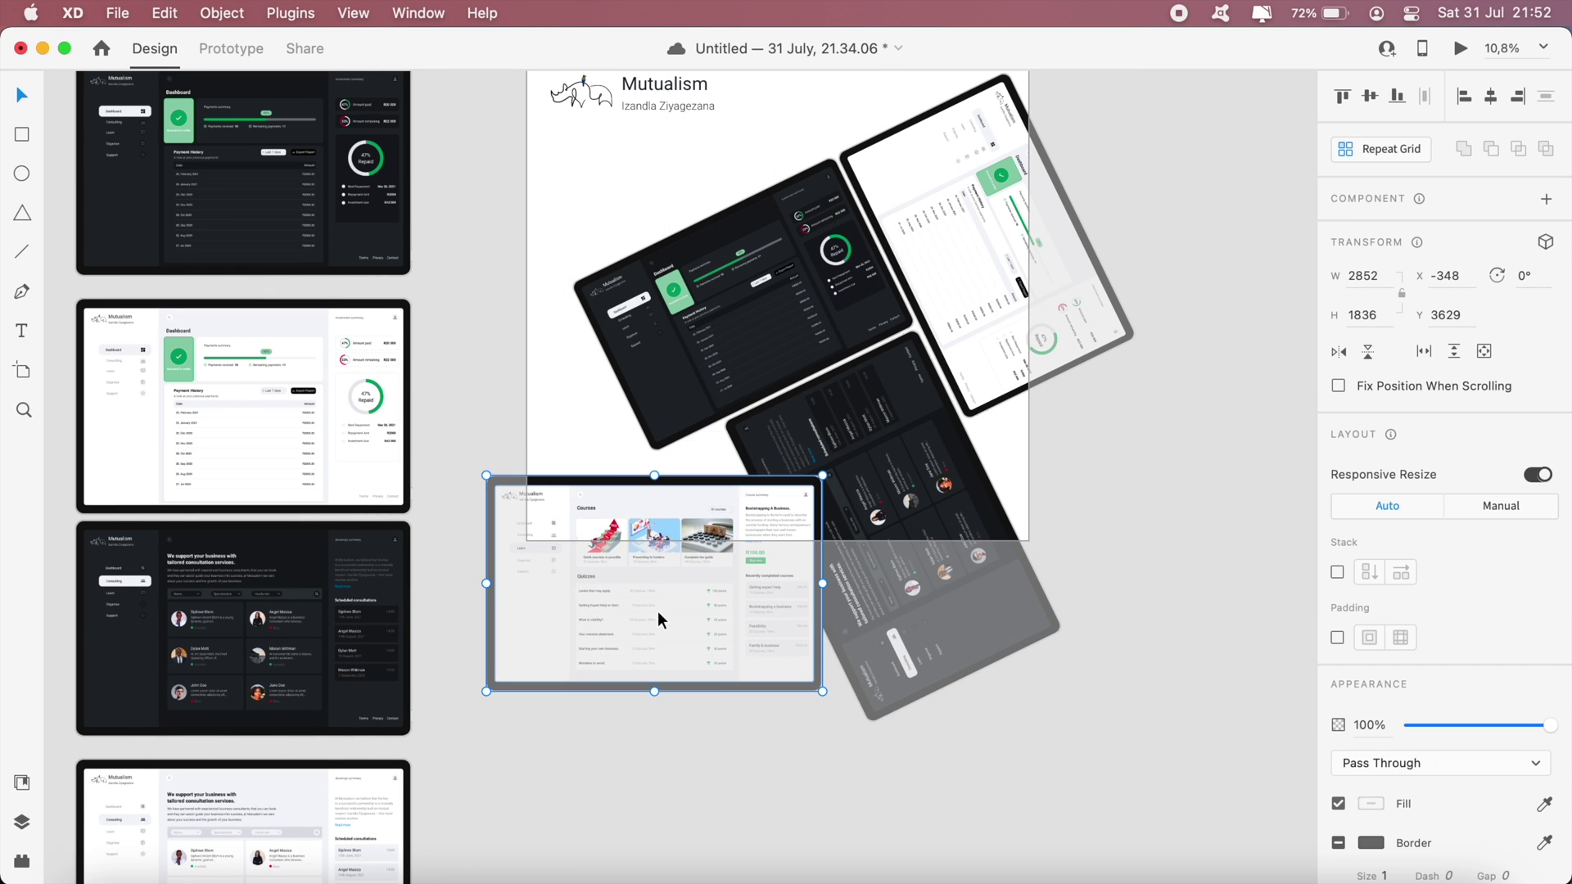
# Tilt the Courses screen to about -26°
pyautogui.moveTo(826, 473); pyautogui.dragTo(742, 434)
pyautogui.moveTo(728, 515); pyautogui.dragTo(696, 534)
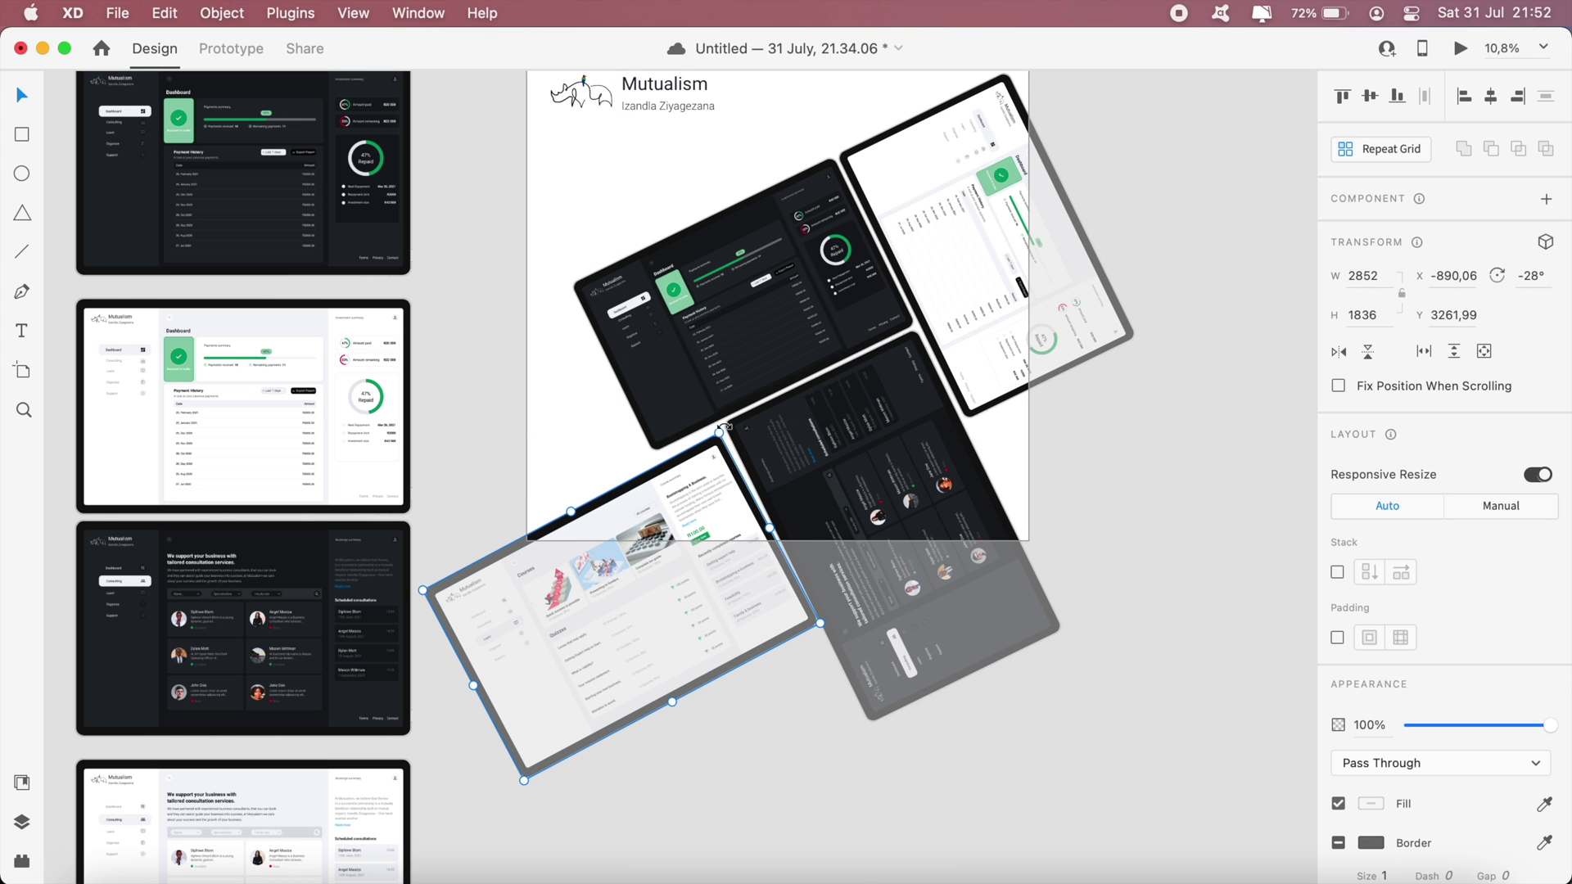
pyautogui.moveTo(728, 428); pyautogui.dragTo(693, 474)
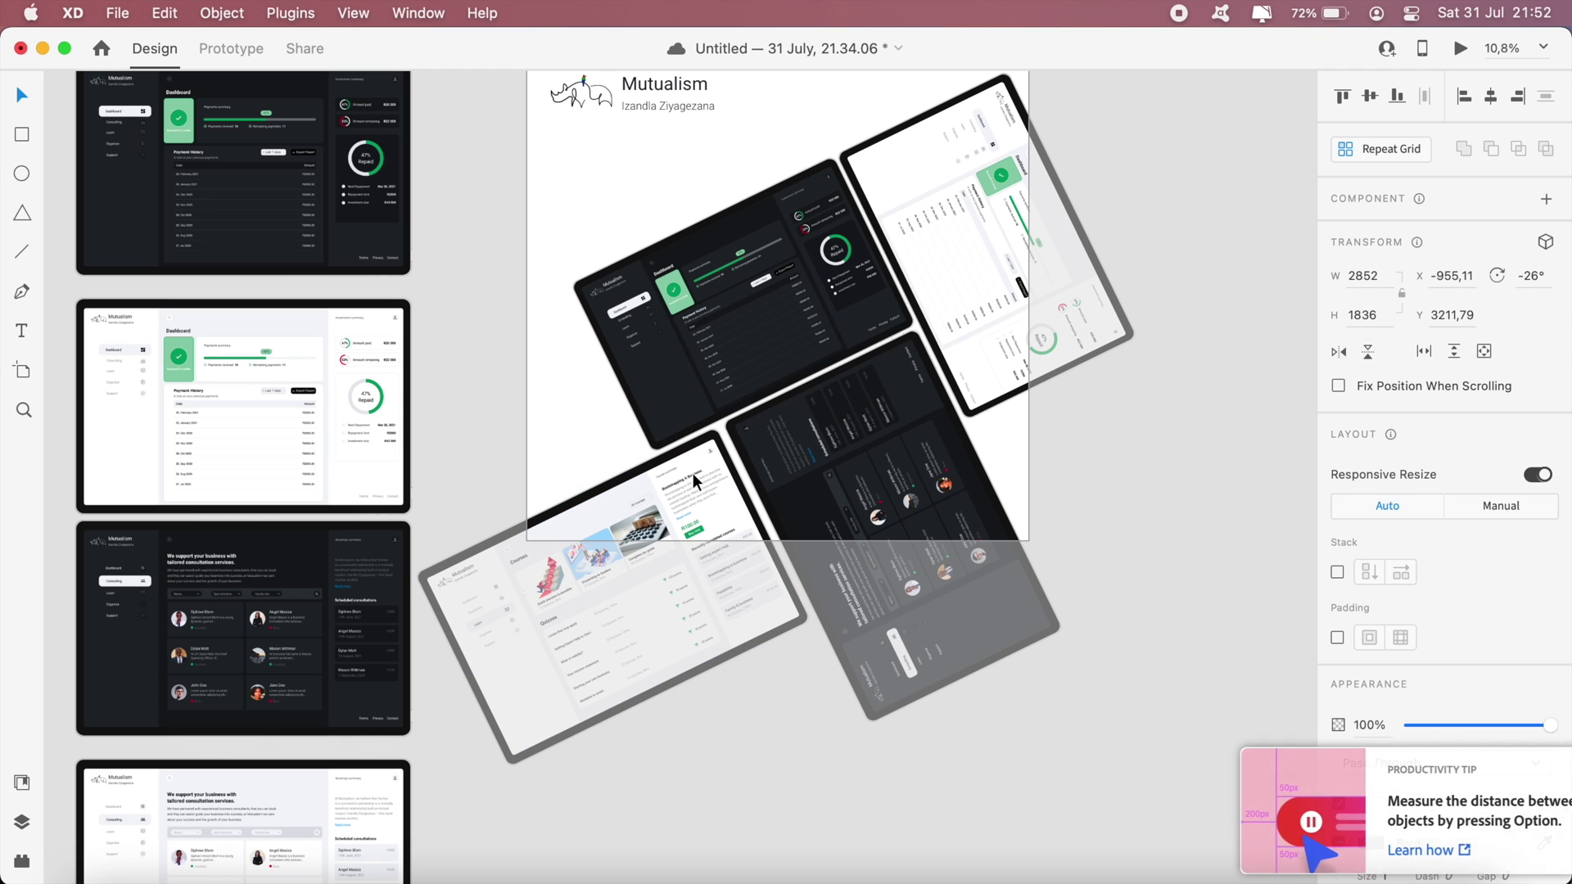
pyautogui.click(783, 770)
# Shift the whole four-tablet collage slightly up and left on the Mutualism cover
pyautogui.scroll(2, 783, 769)
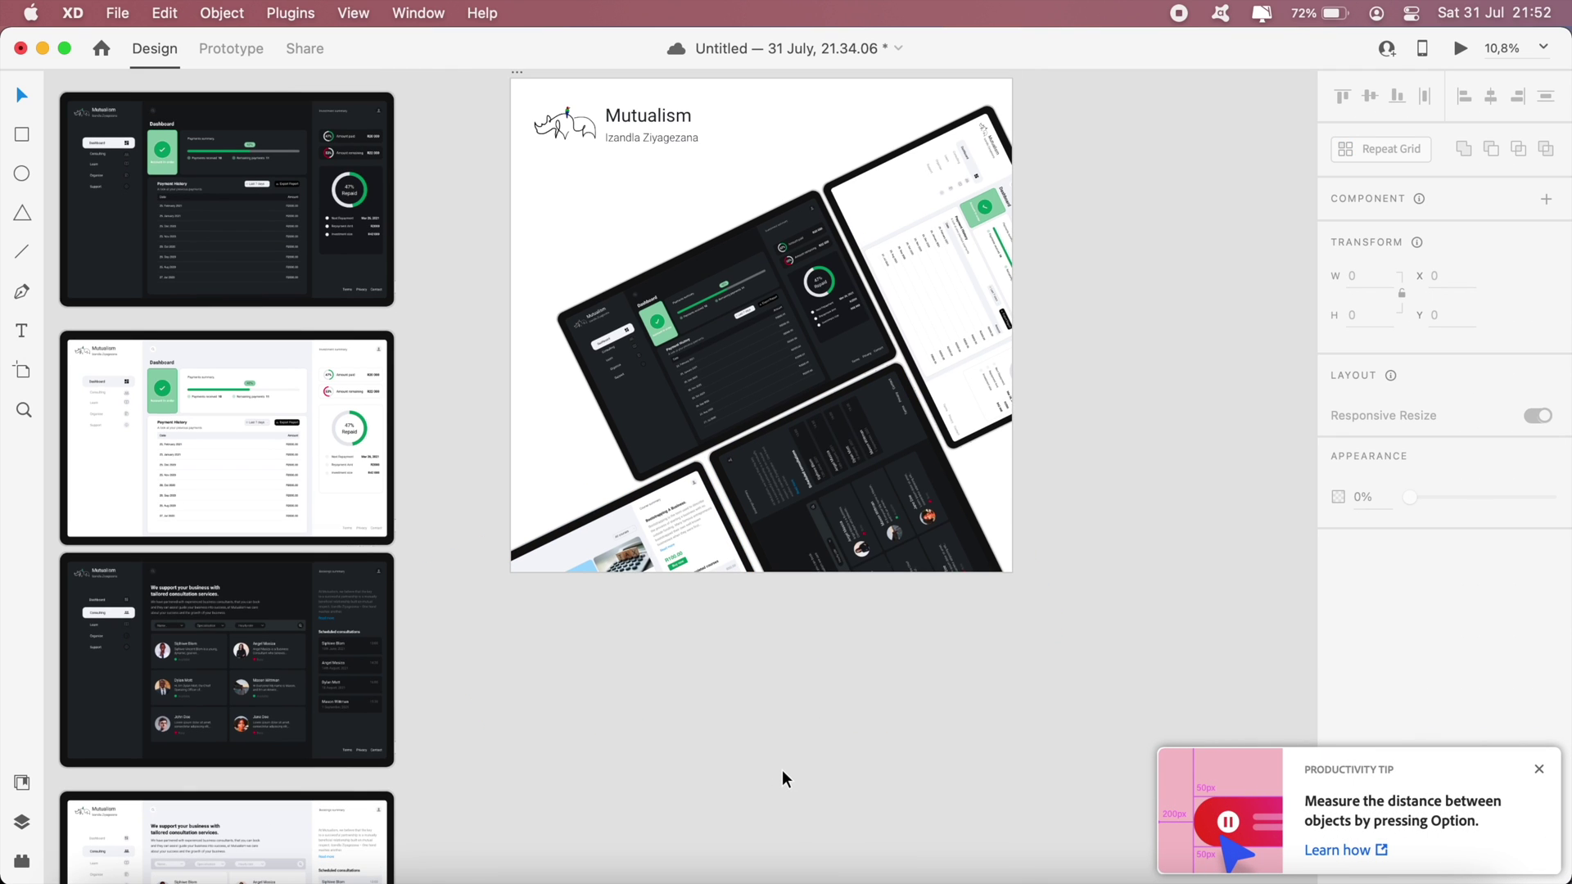
pyautogui.moveTo(678, 543); pyautogui.dragTo(679, 543)
pyautogui.click(1082, 704)
pyautogui.scroll(2, 1083, 704)
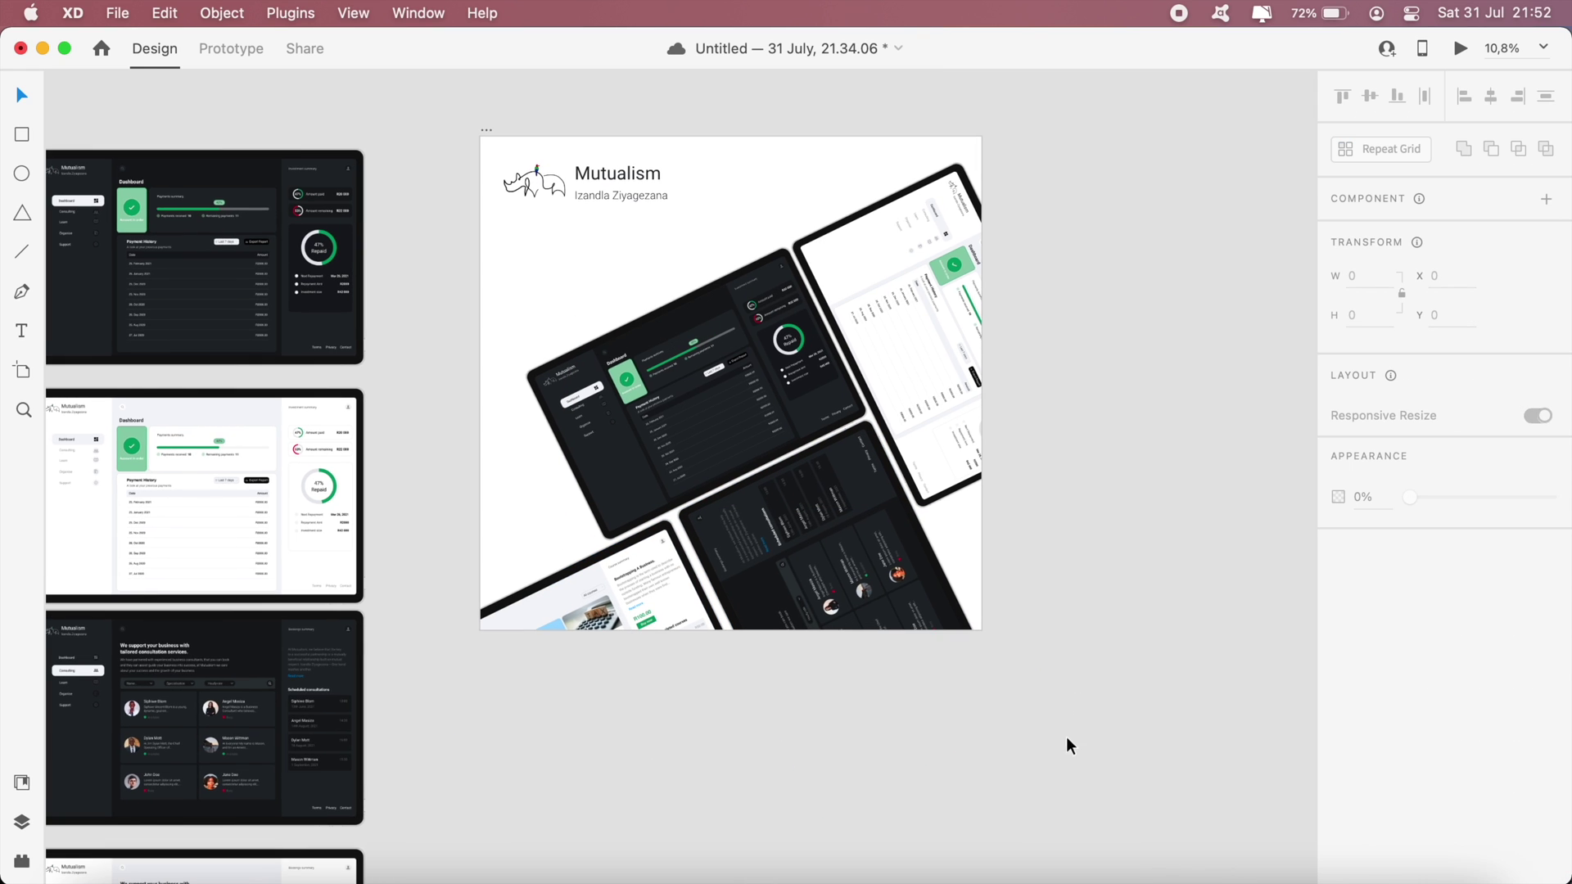
pyautogui.moveTo(1067, 745); pyautogui.dragTo(892, 622)
pyautogui.moveTo(727, 383)
pyautogui.mouseDown()
pyautogui.moveTo(709, 354)
pyautogui.moveTo(714, 375)
pyautogui.mouseUp()
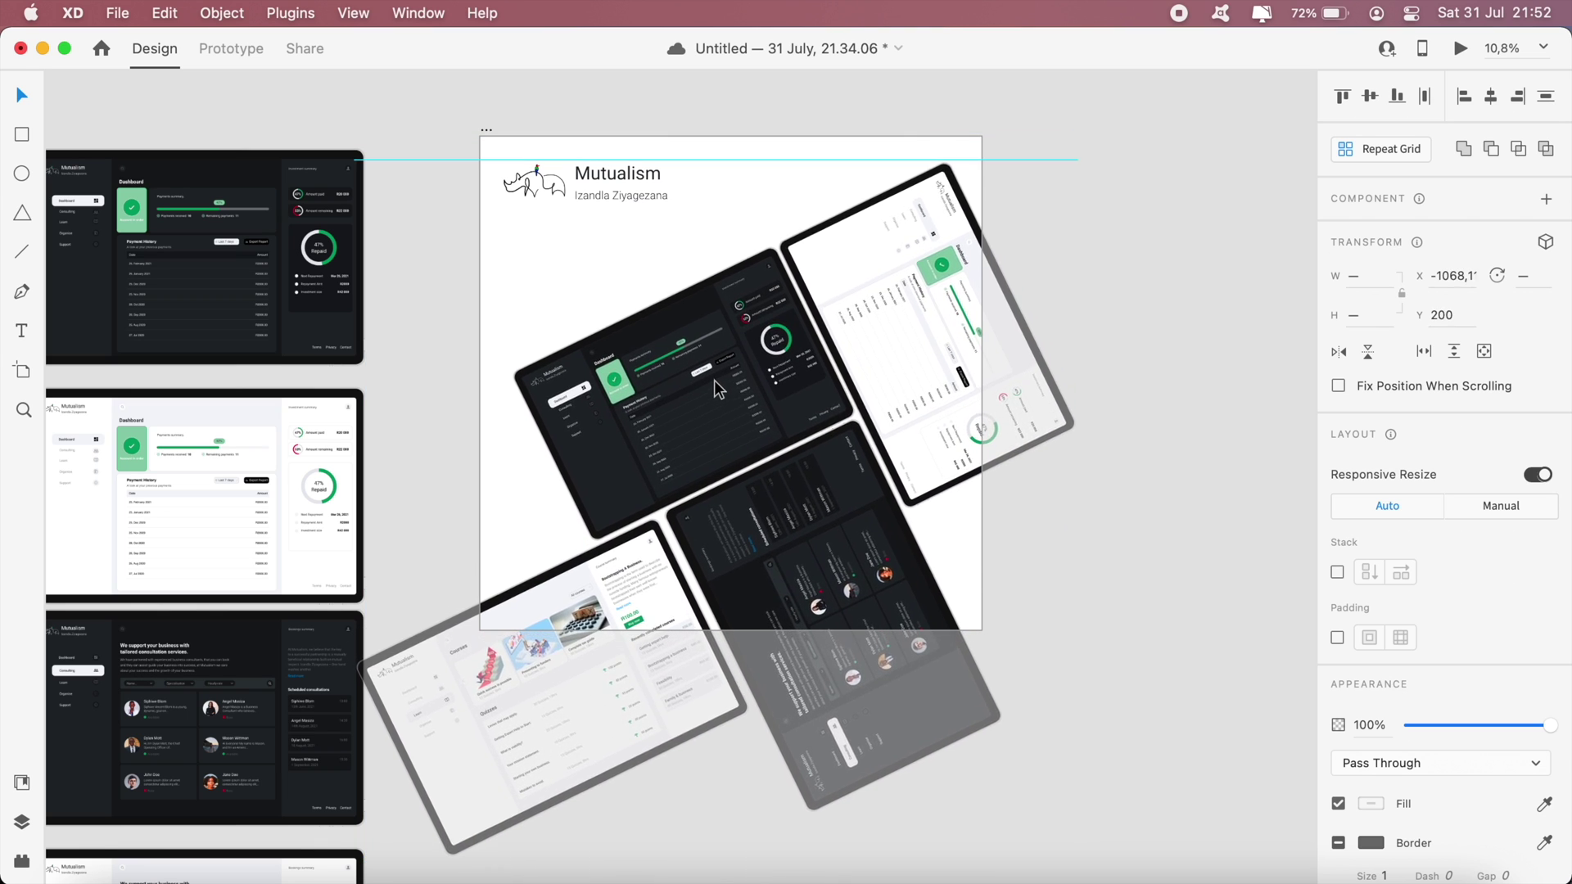
pyautogui.click(1128, 401)
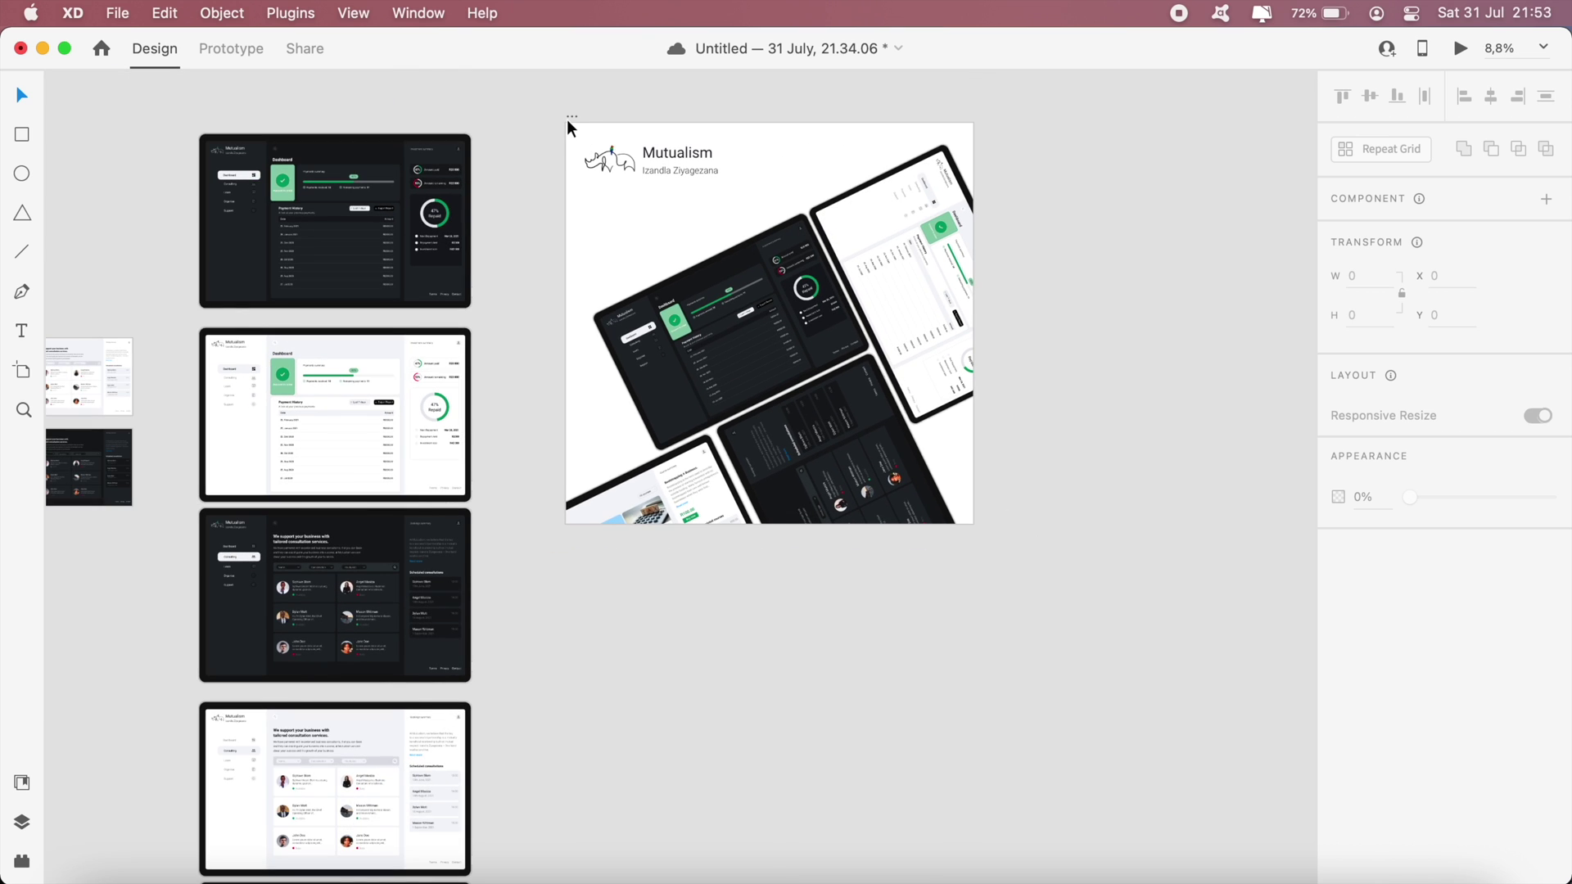
# Duplicate the Mutualism cover artboard and place the copy below the original
pyautogui.click(570, 118)
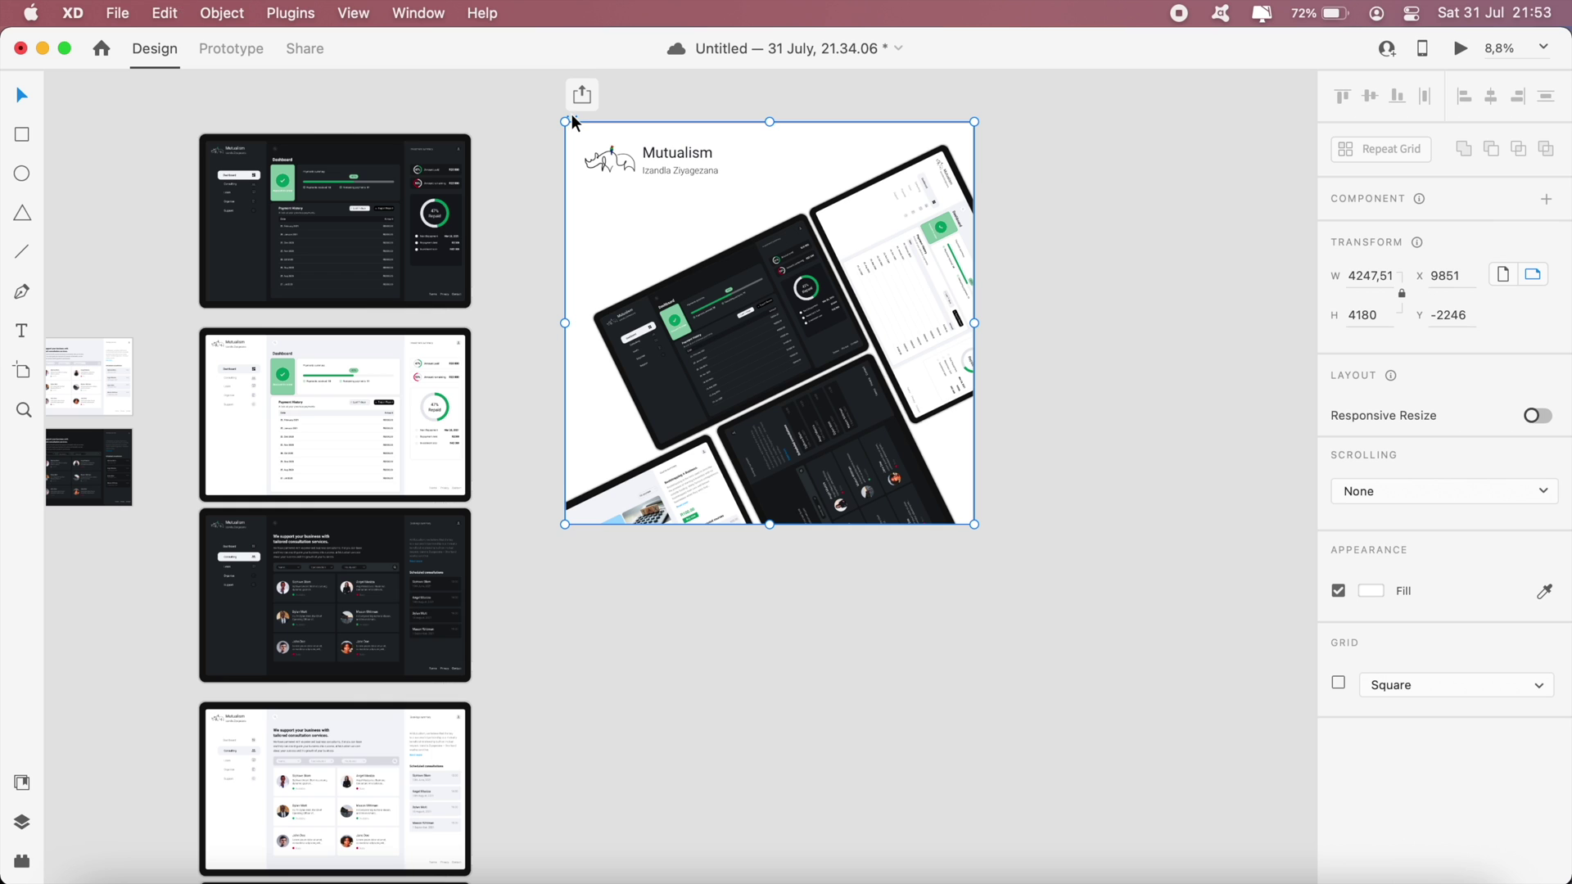
pyautogui.press('super+d')
pyautogui.moveTo(485, 267); pyautogui.dragTo(225, 473)
pyautogui.hscroll(-5, 223, 472)
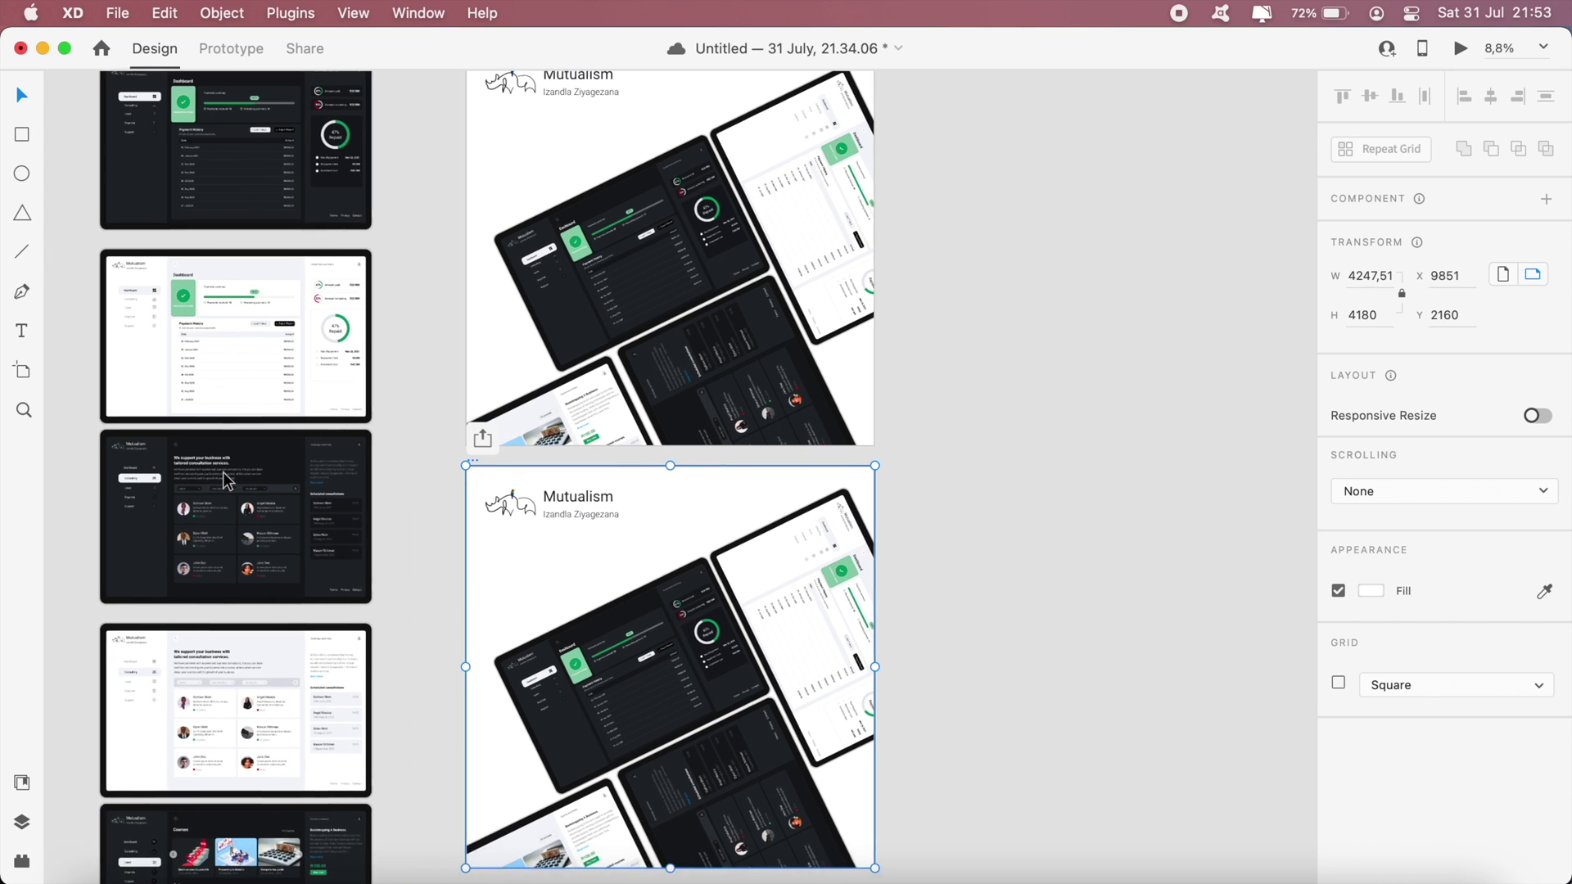
pyautogui.scroll(-3, 396, 298)
pyautogui.scroll(-2, 396, 298)
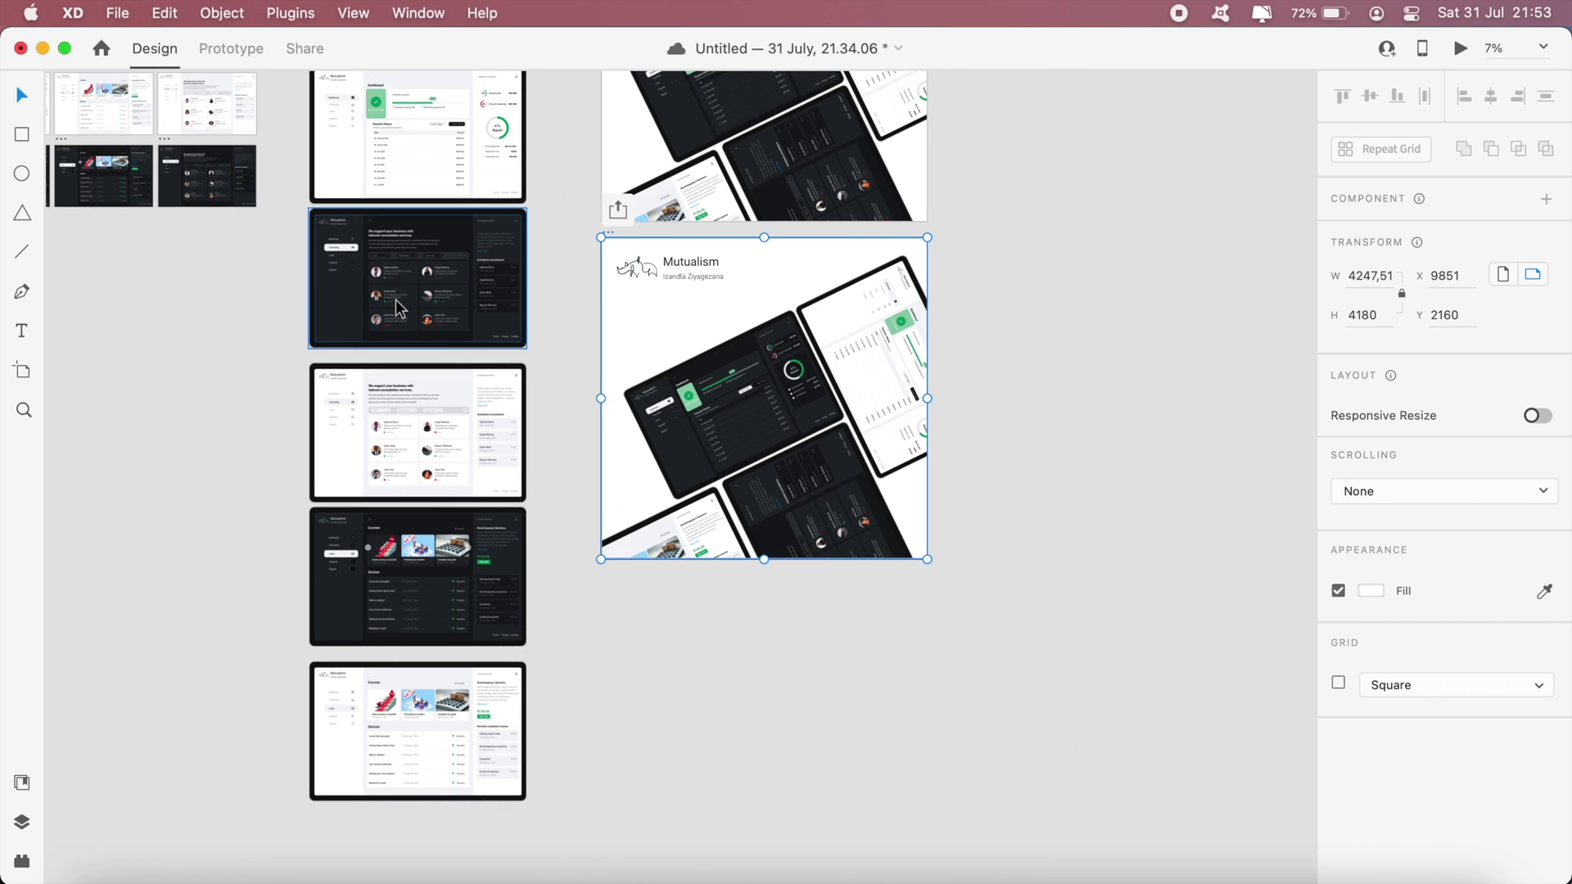
pyautogui.click(1079, 706)
# Delete the tablet collage and the logo group from the duplicated artboard
pyautogui.moveTo(1079, 705); pyautogui.dragTo(671, 344)
pyautogui.press('Delete')
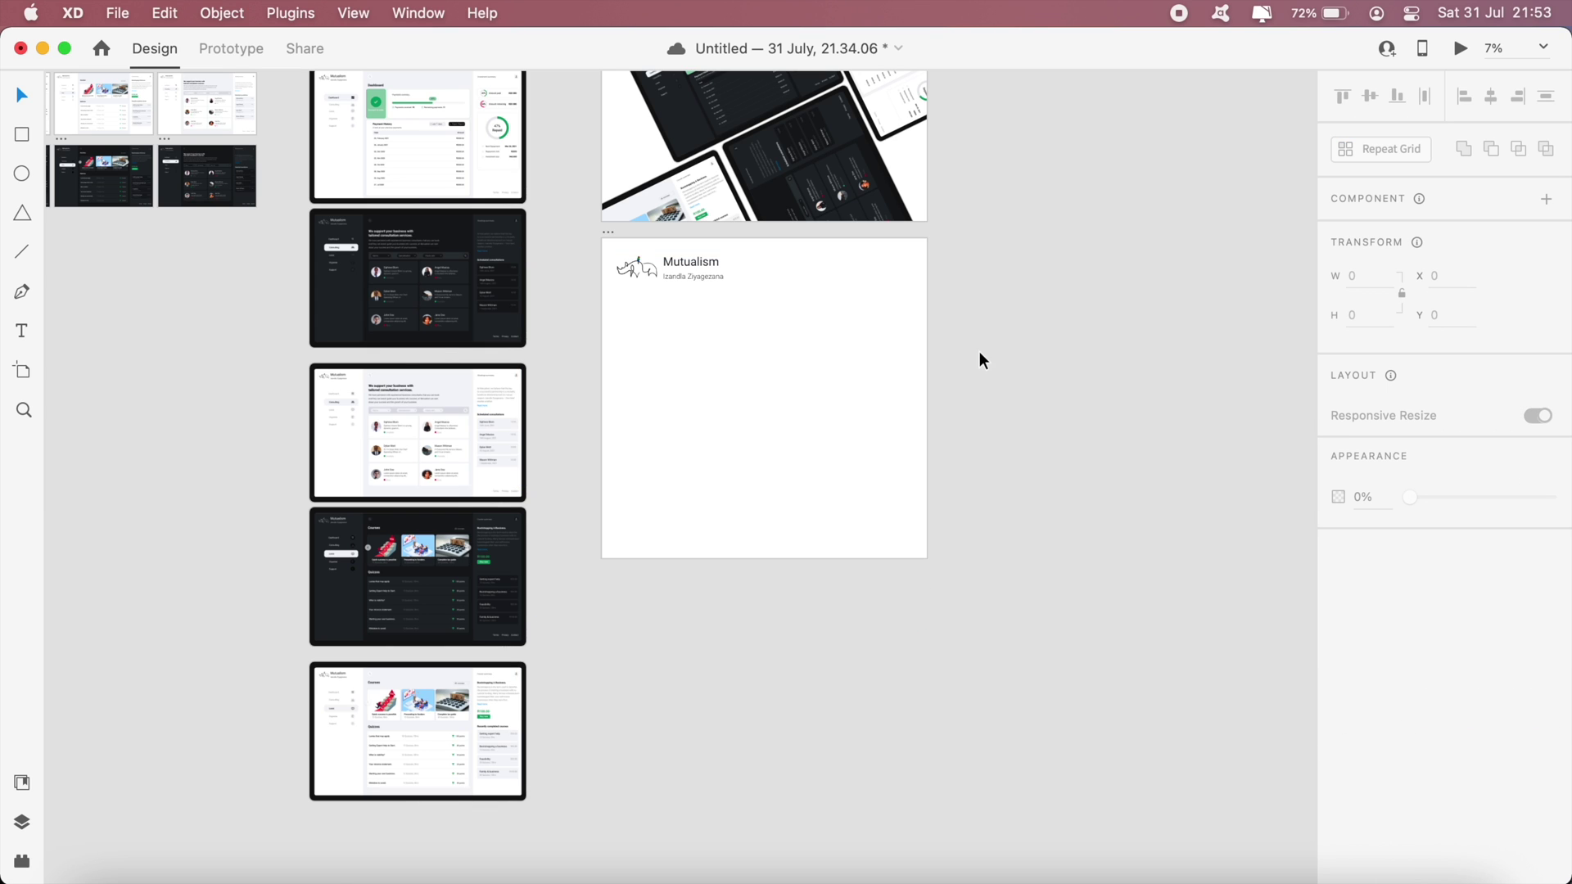
pyautogui.moveTo(979, 351); pyautogui.dragTo(593, 255)
pyautogui.press('Delete')
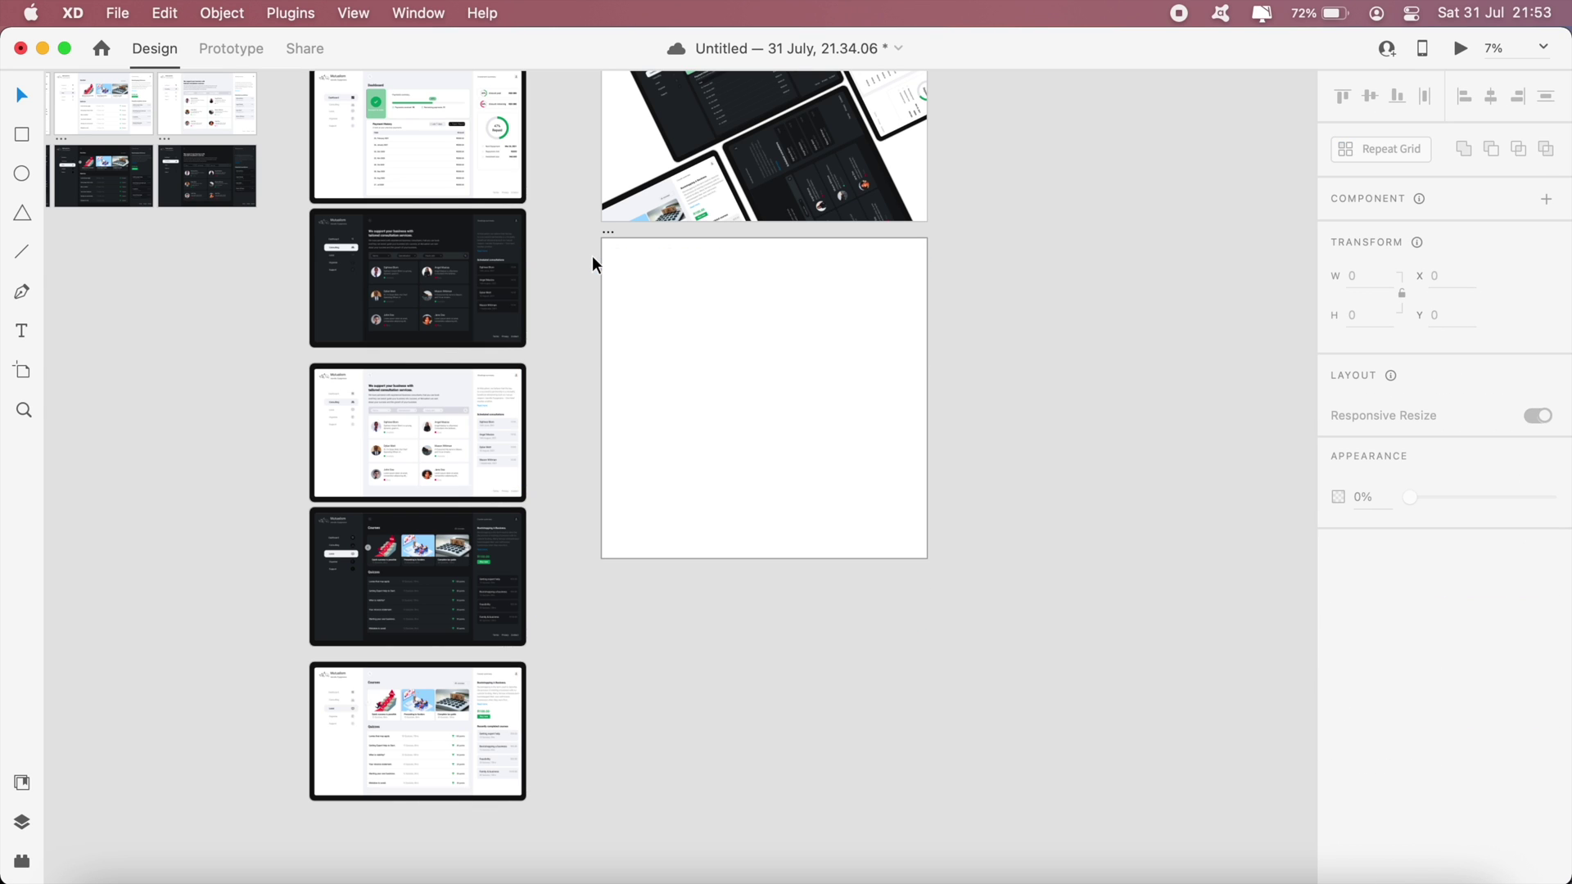
# Select the Mutualism title and subtitle group, then pick the empty artboard below
pyautogui.scroll(5, 1136, 421)
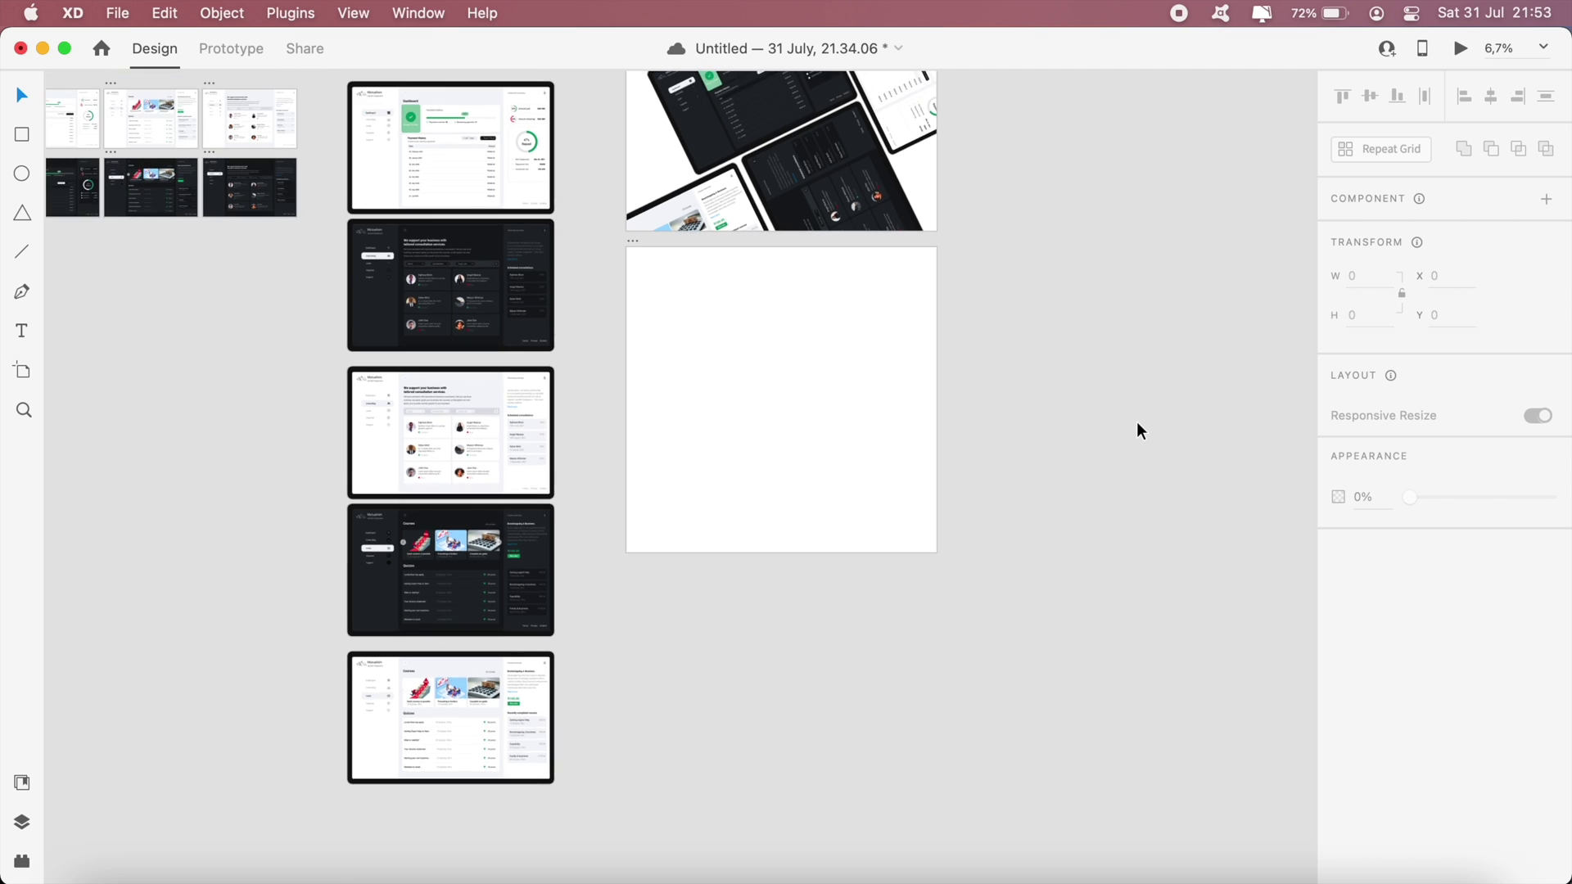
pyautogui.scroll(10, 568, 272)
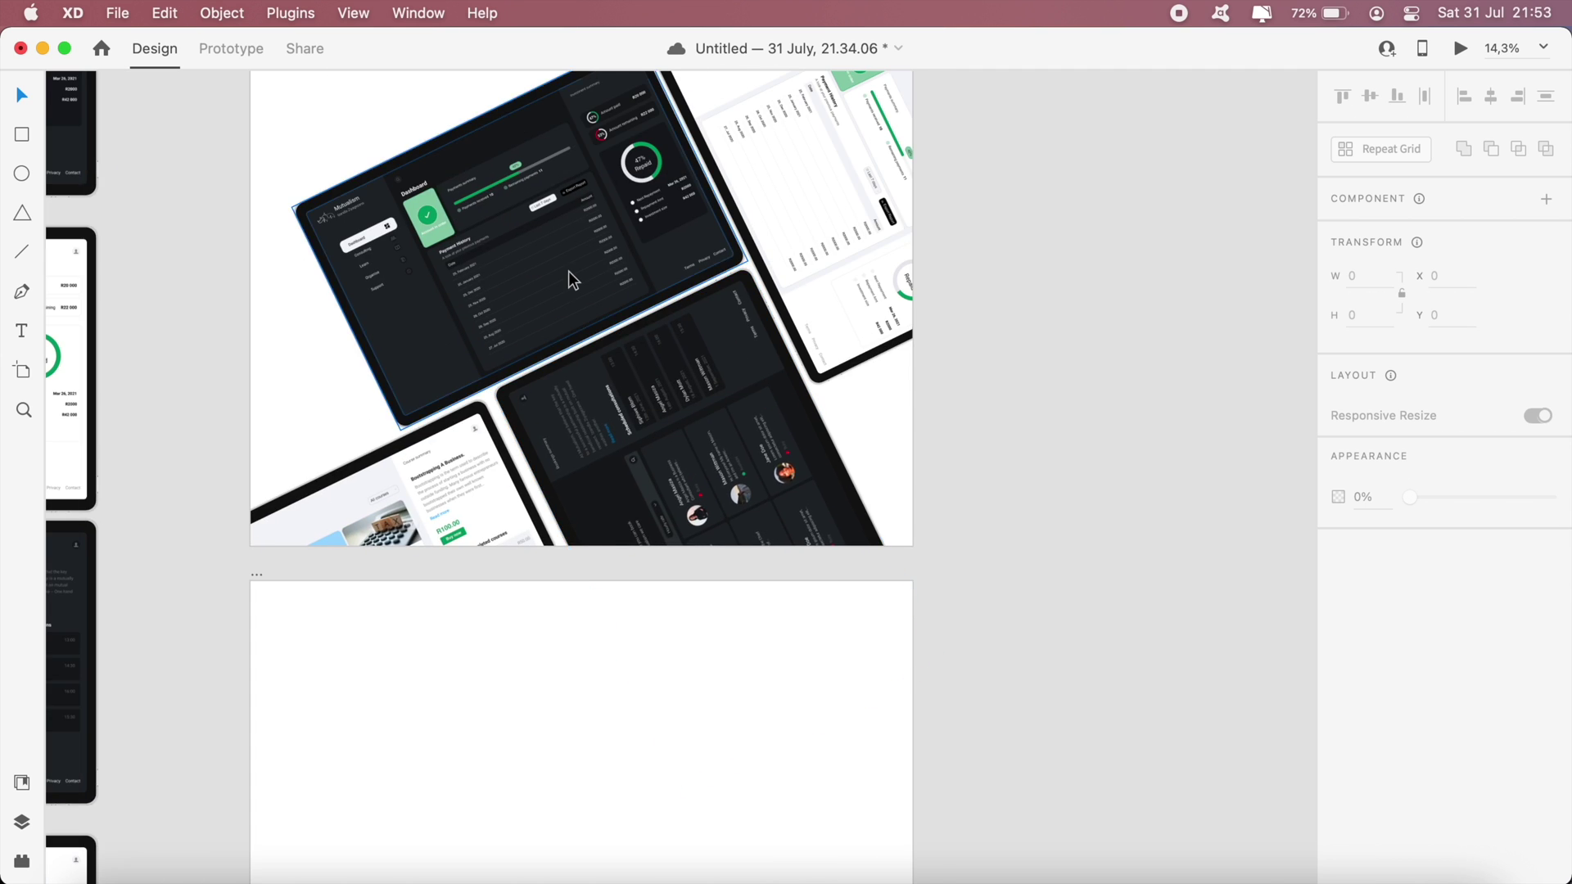
pyautogui.click(452, 351)
pyautogui.scroll(-10, 451, 350)
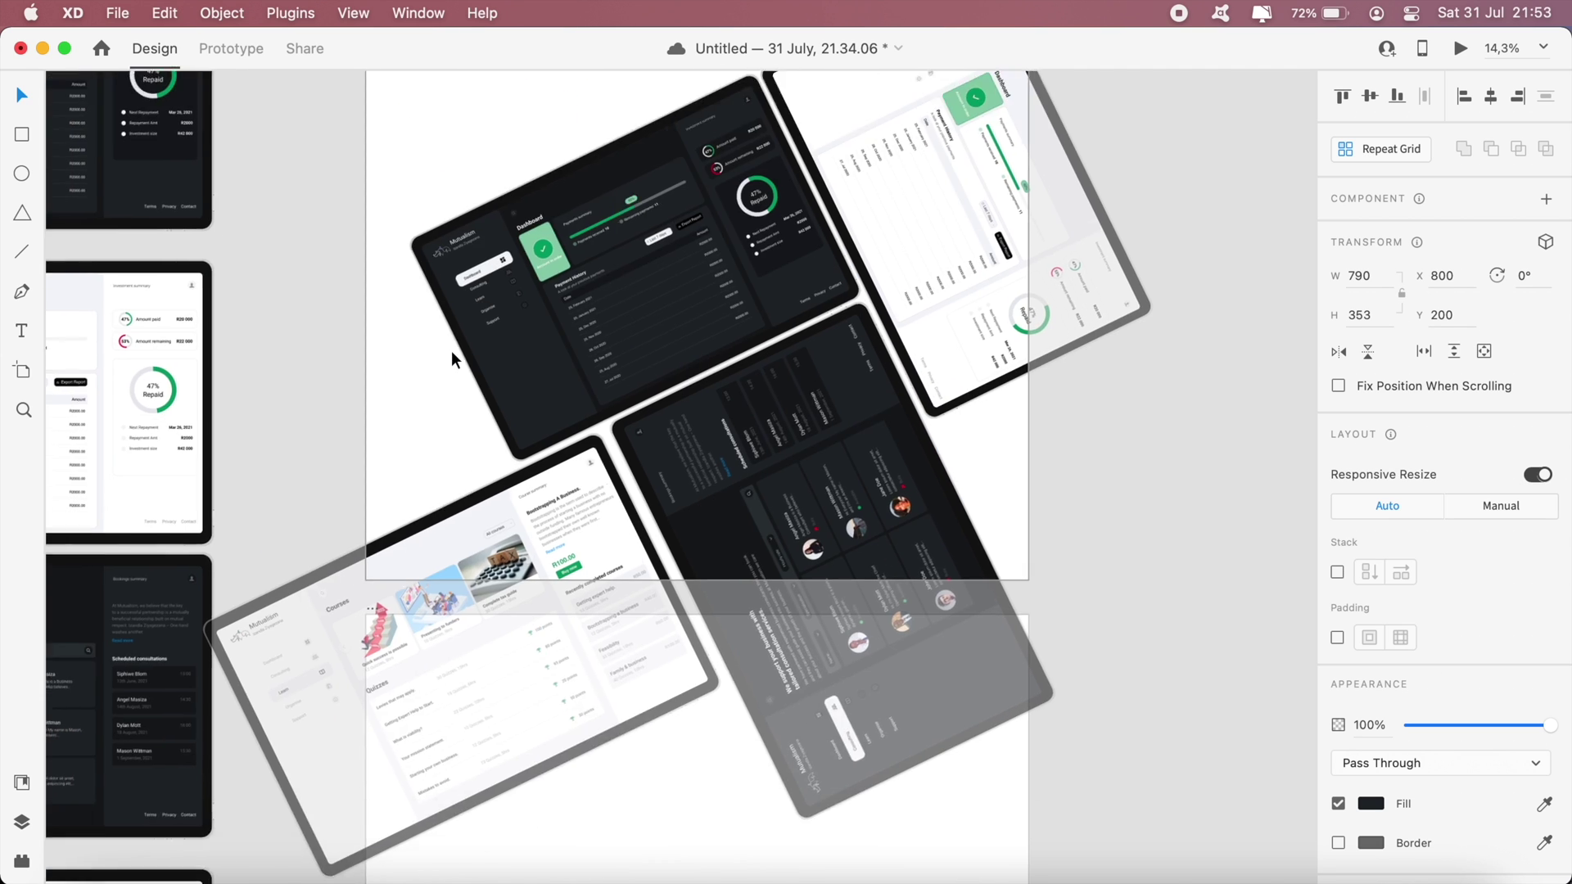
pyautogui.click(538, 542)
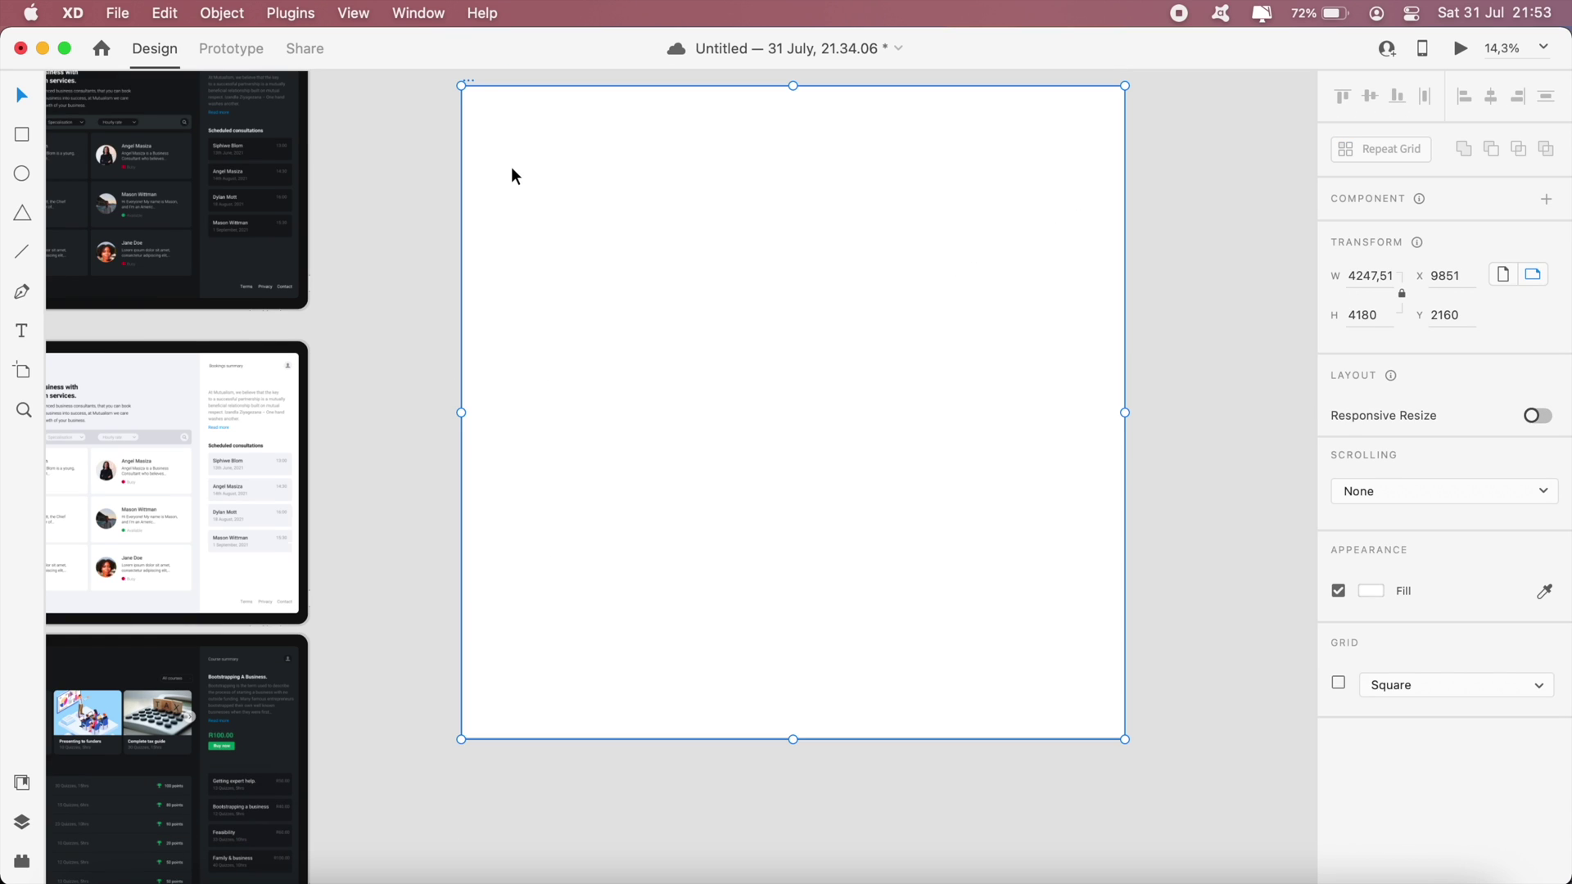
# Paste the title group into the new artboard and retype its heading as 'Account dashboard'
pyautogui.press('super+v')
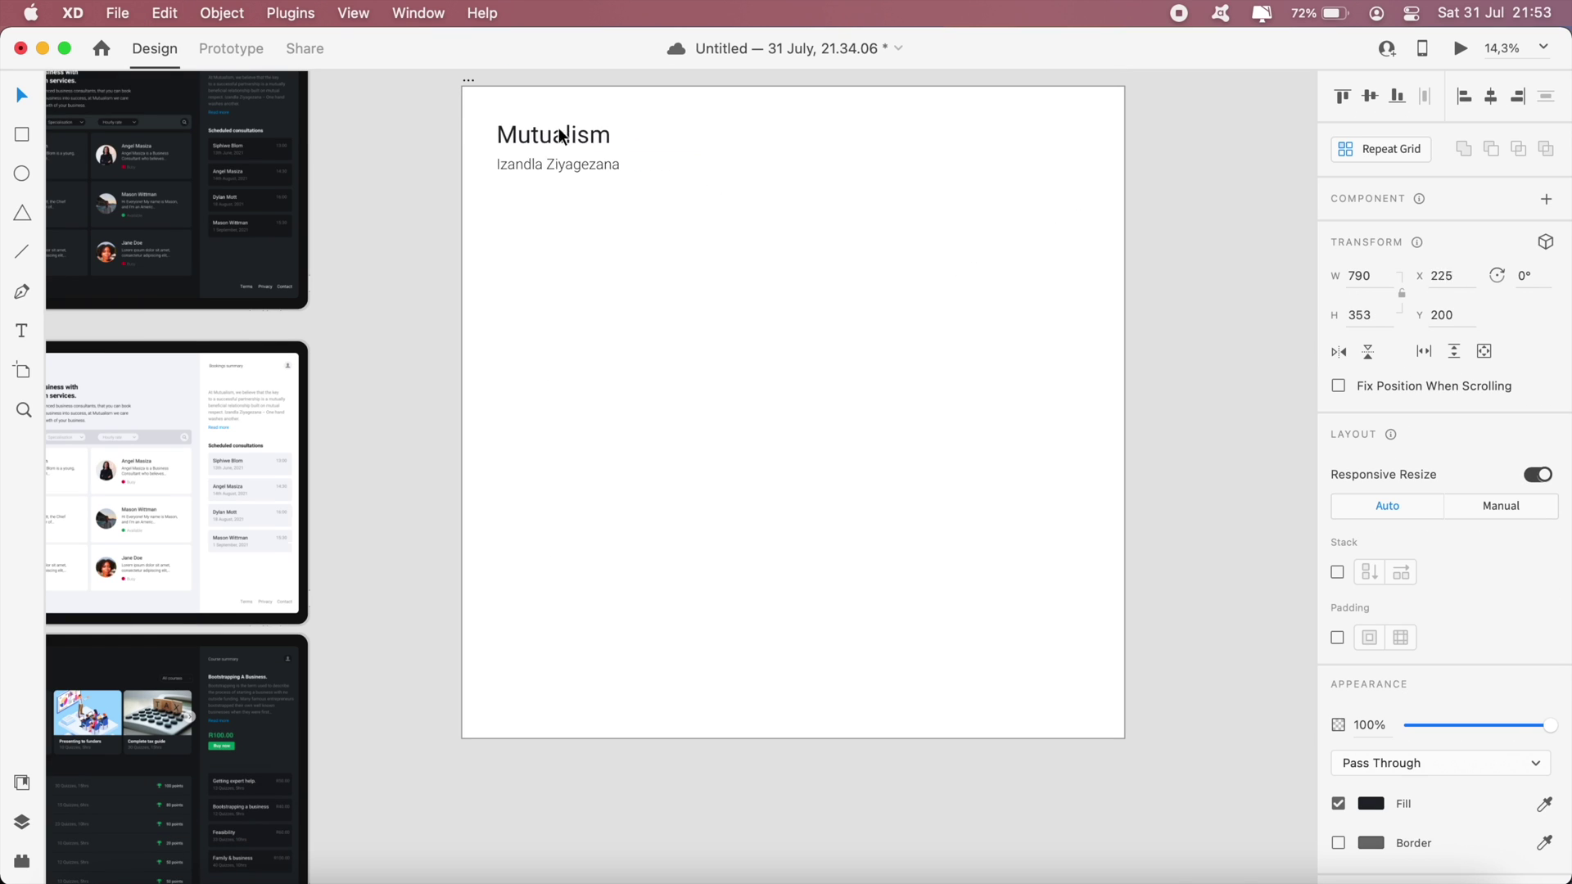
pyautogui.moveTo(560, 136); pyautogui.dragTo(562, 119)
pyautogui.click(614, 361)
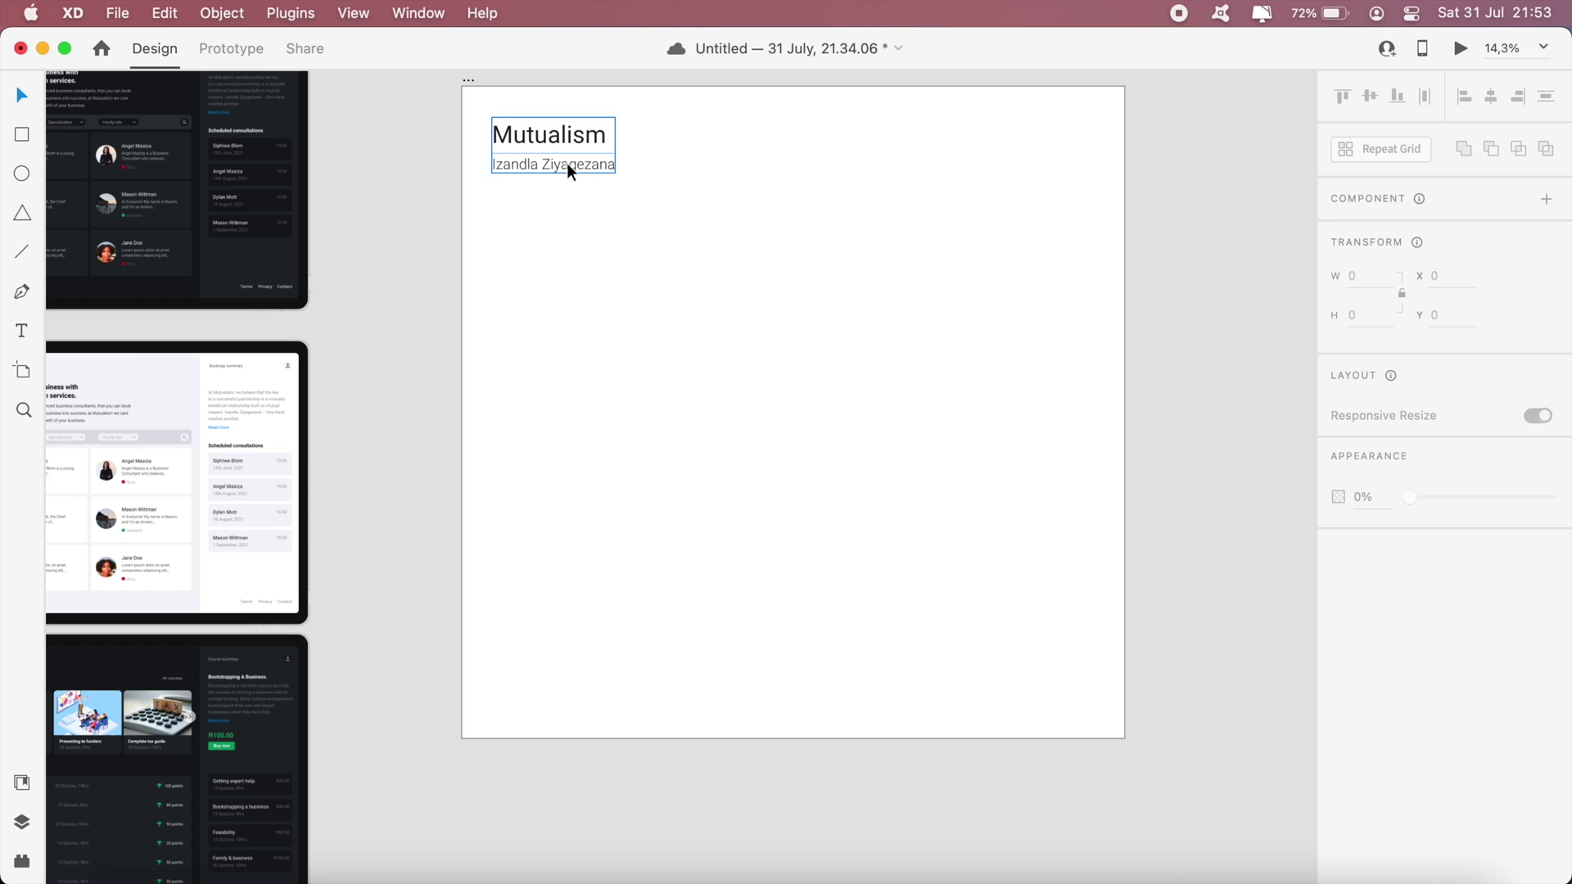
pyautogui.doubleClick(554, 135)
pyautogui.click(618, 229)
pyautogui.click(547, 145)
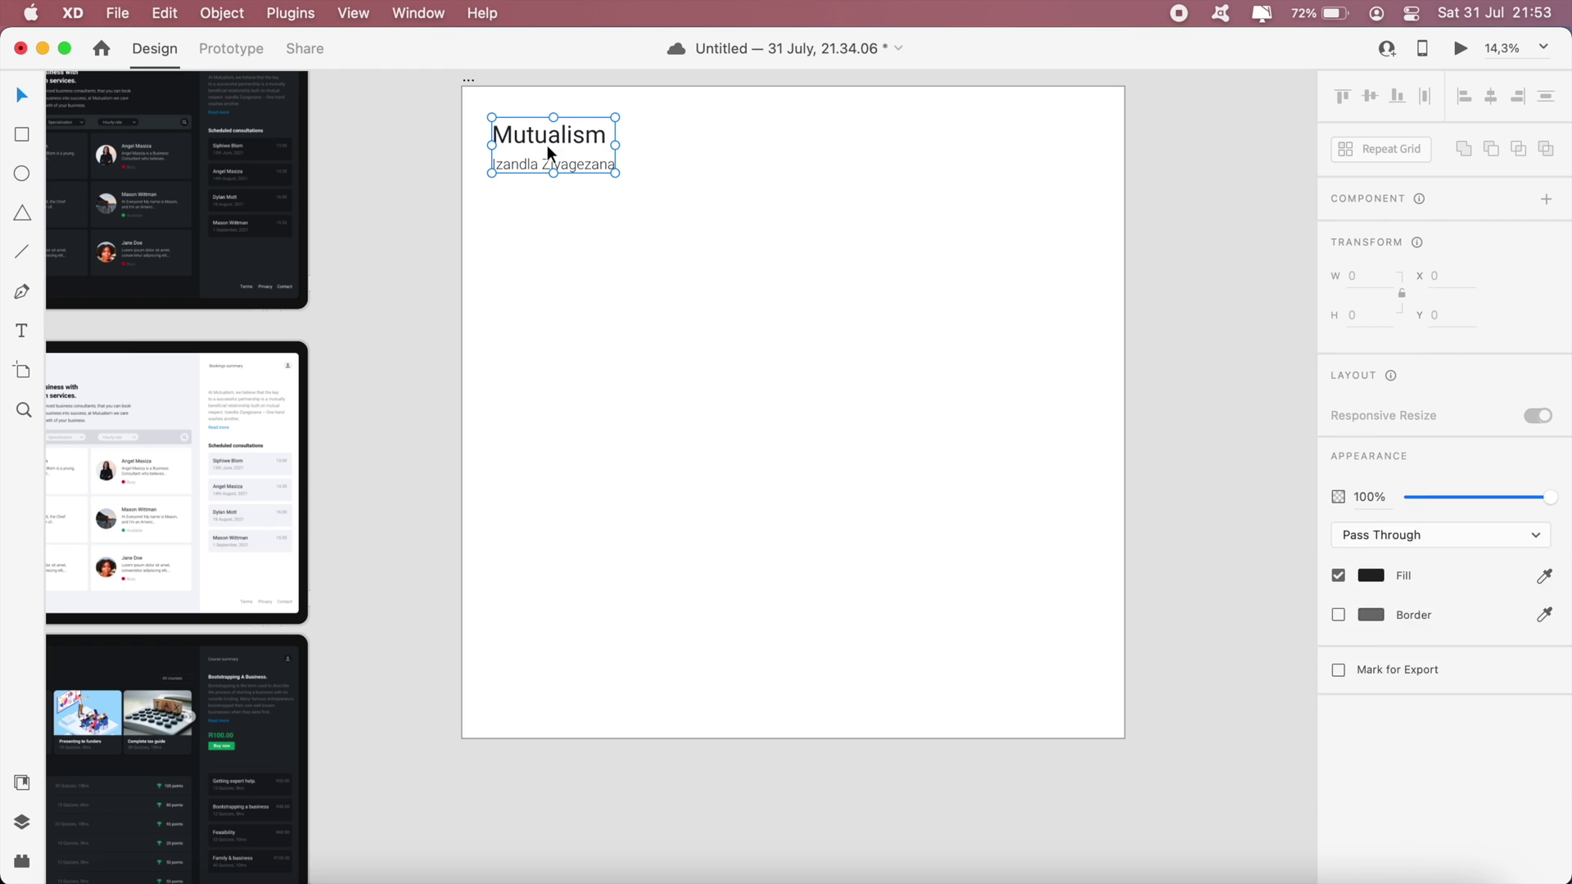
pyautogui.click(587, 178)
pyautogui.doubleClick(563, 130)
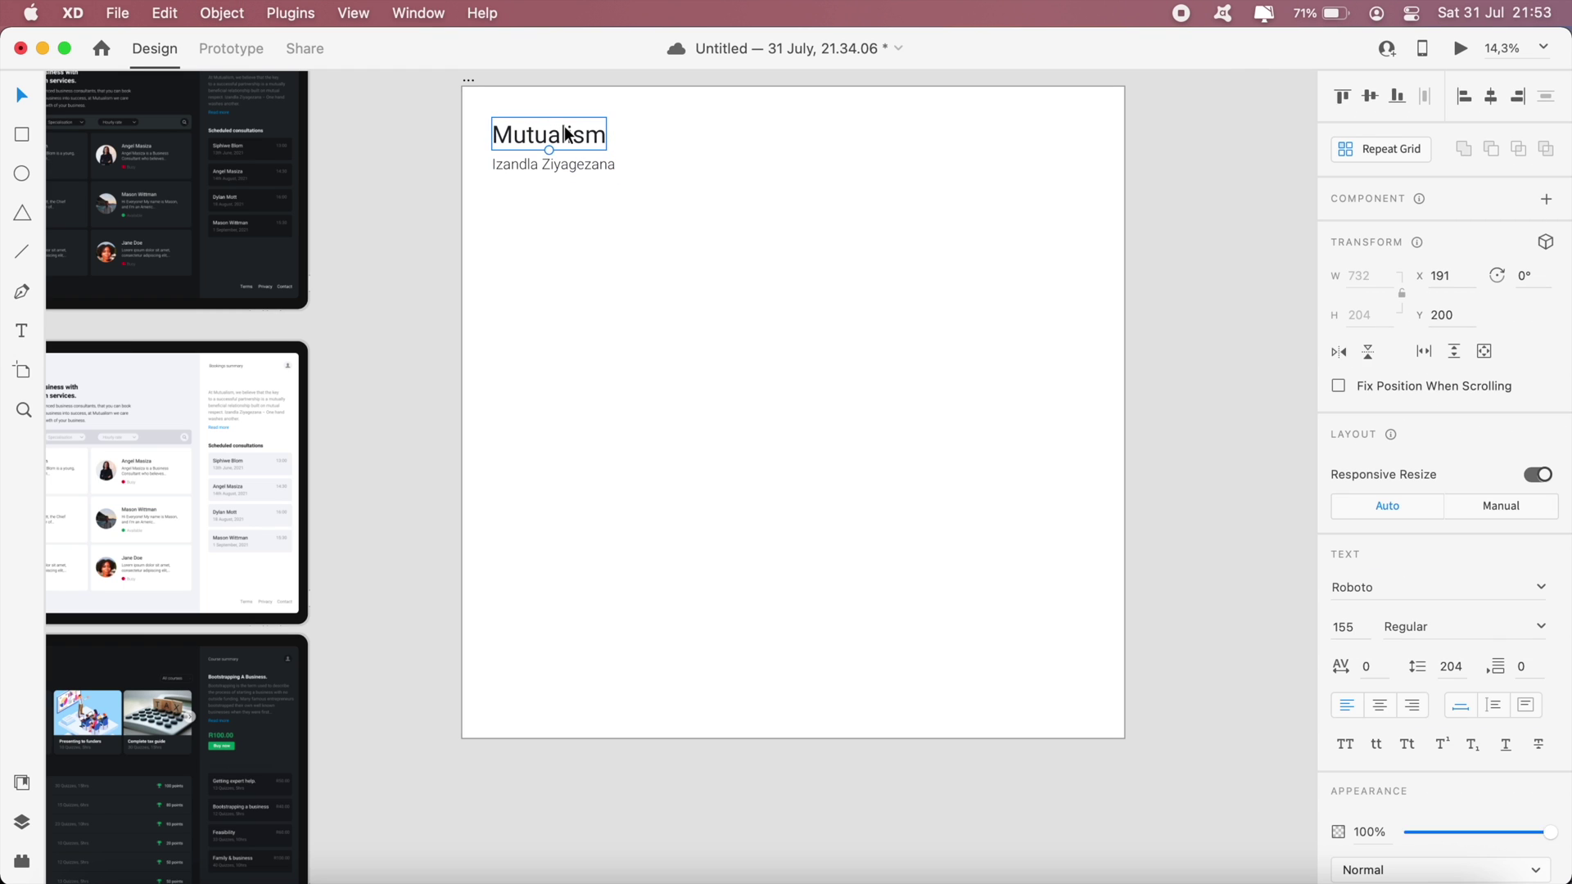
pyautogui.doubleClick(564, 131)
pyautogui.write('Accou')
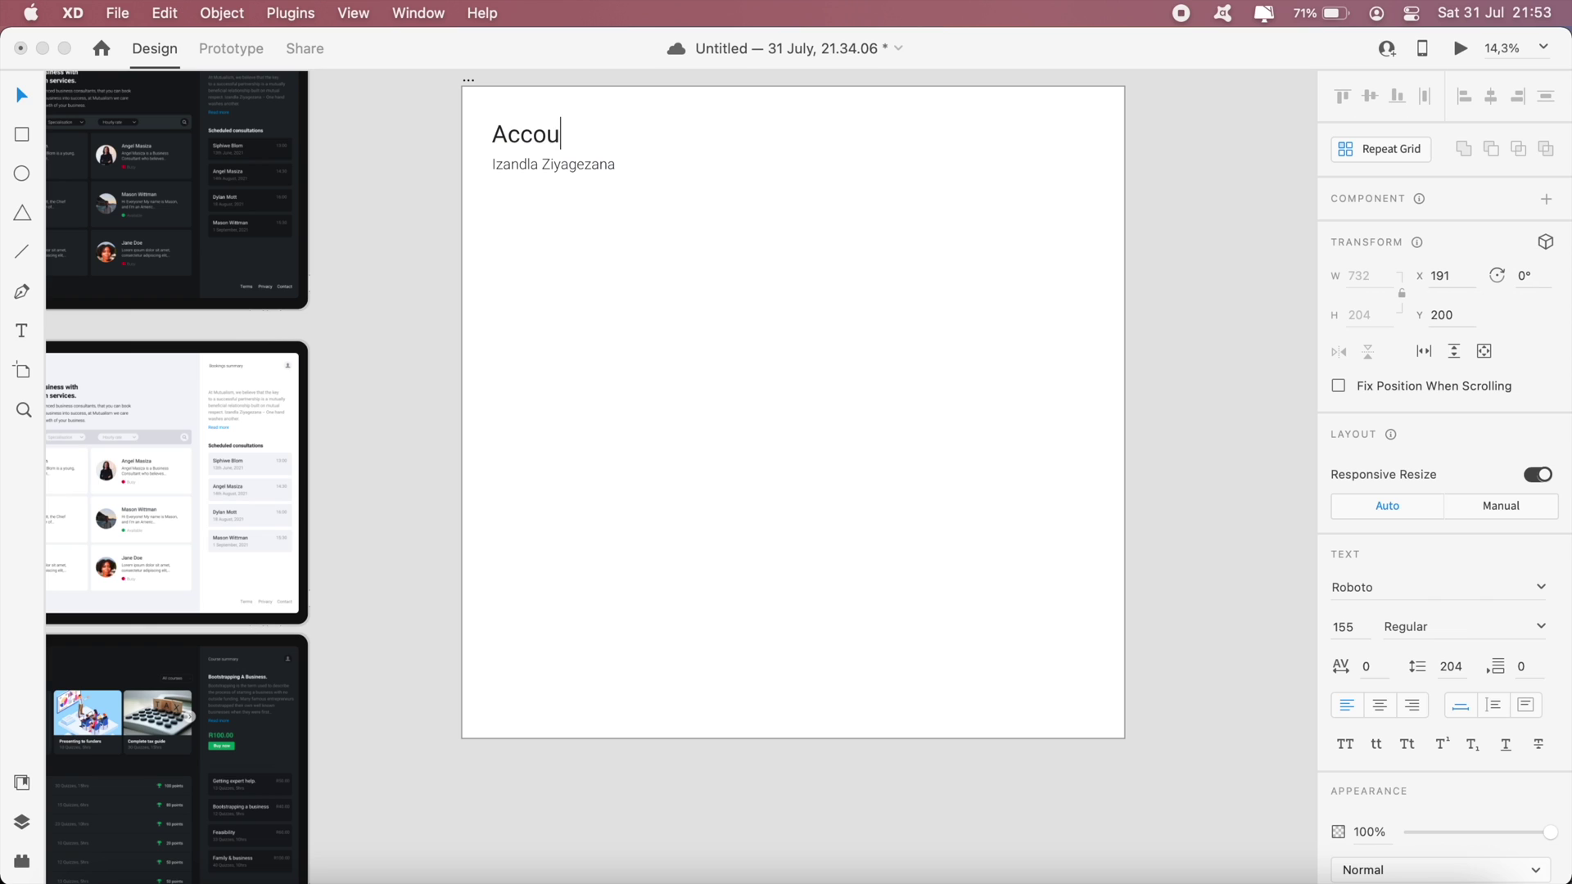
pyautogui.write('nt dashboard')
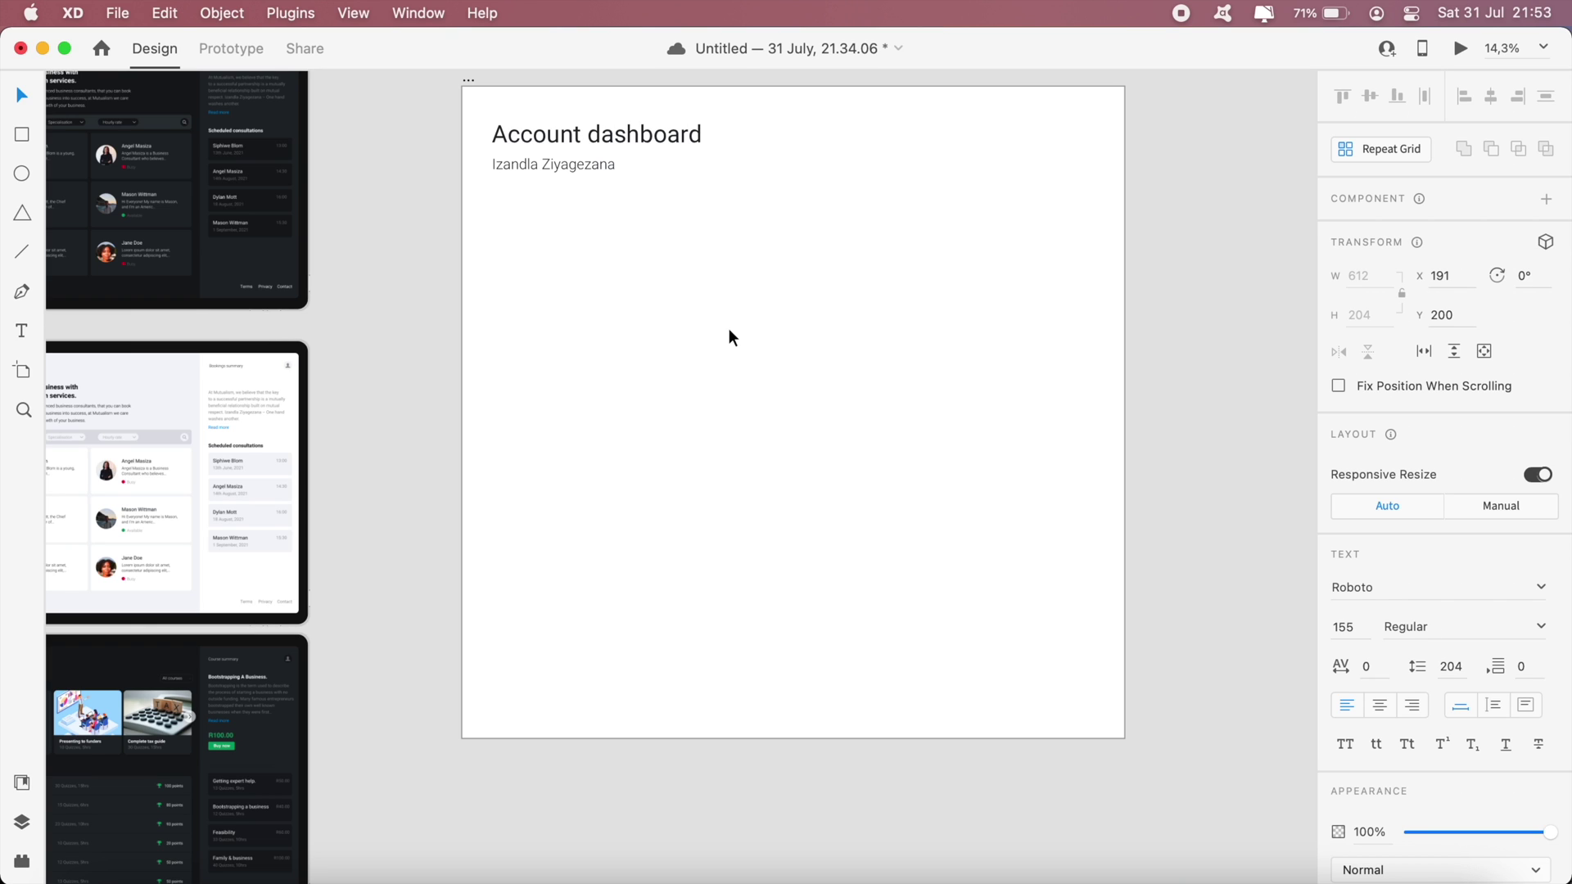
pyautogui.press('Escape')
# Rewrite the subtitle as 'Easy to use platform… of your repayment schedule', lowercasing 'of'
pyautogui.doubleClick(540, 162)
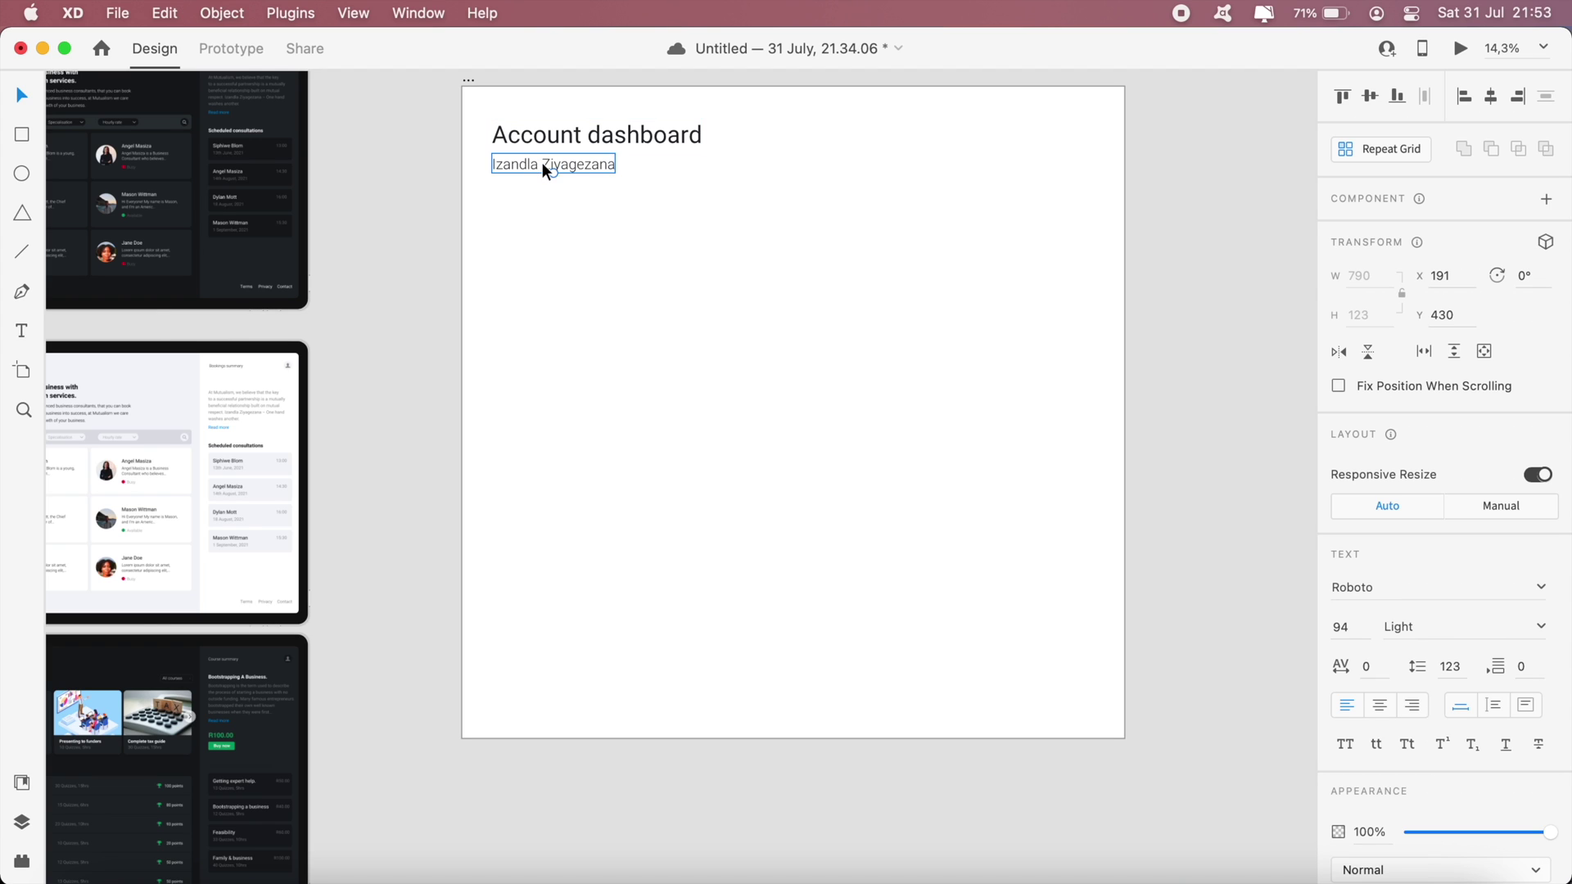
pyautogui.write('Easy to')
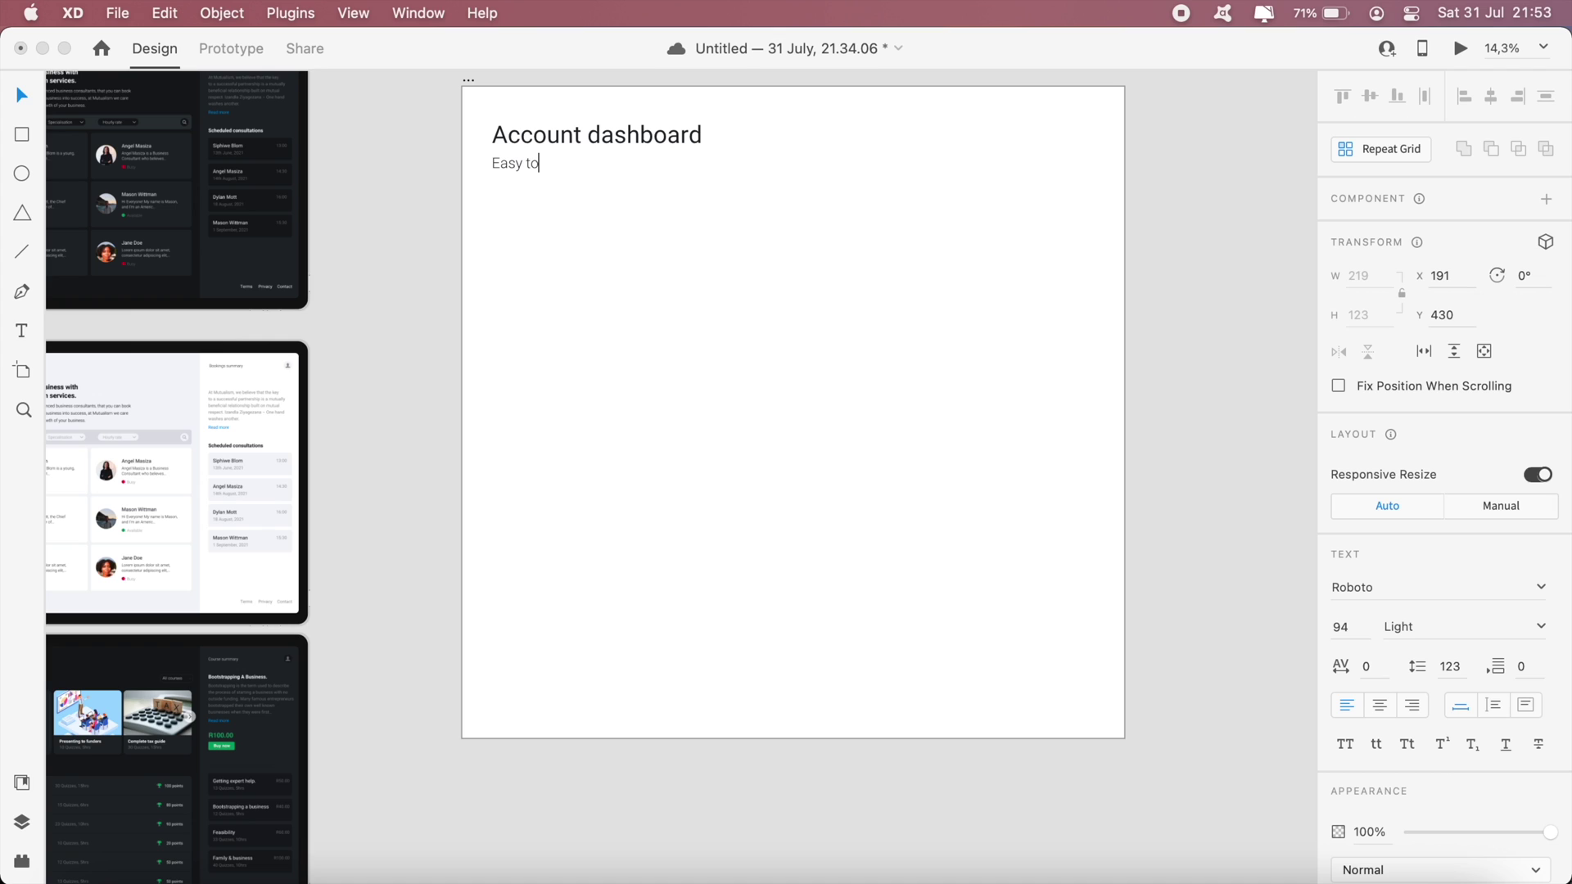
pyautogui.write(' use platform that always keeps you on top')
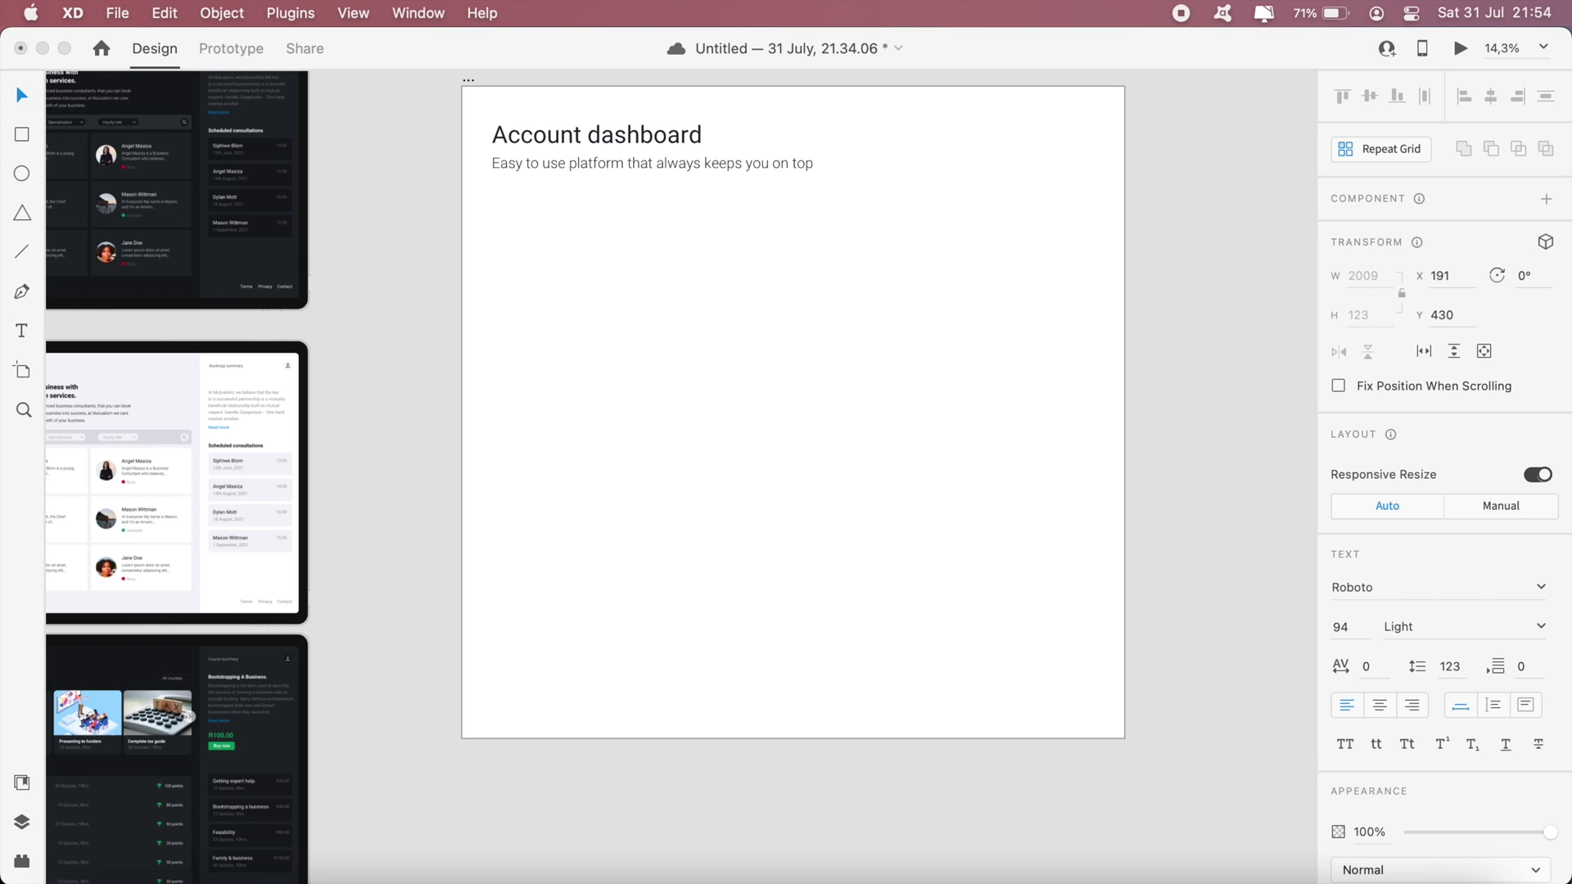
pyautogui.press('Return')
pyautogui.write('Of your repayment')
pyautogui.press('Return')
pyautogui.write('schedule')
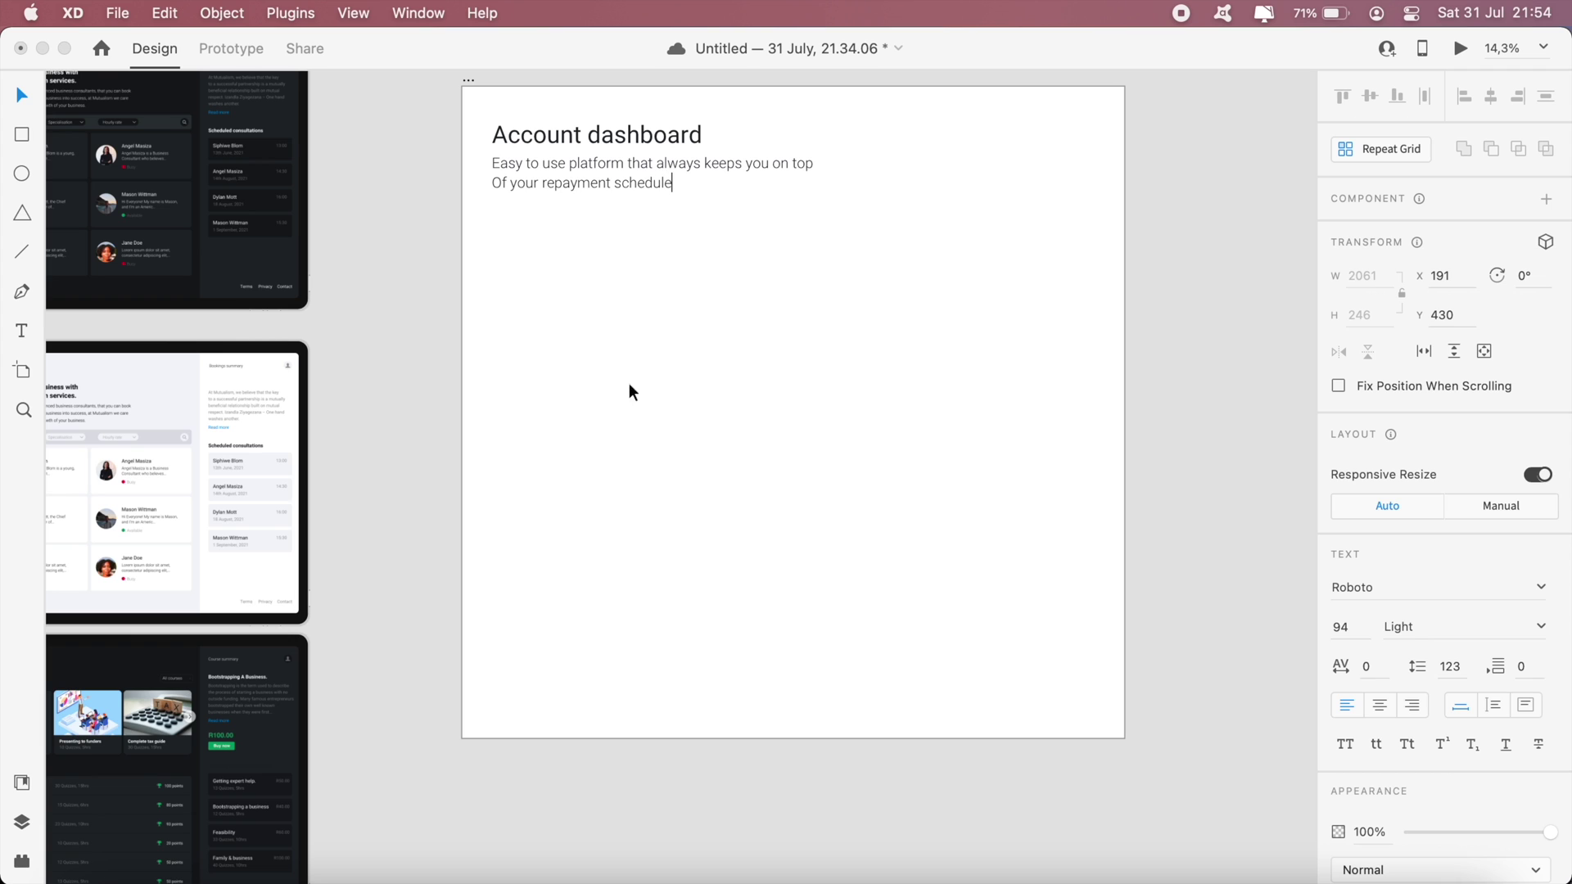
pyautogui.press('Escape')
pyautogui.press('Return')
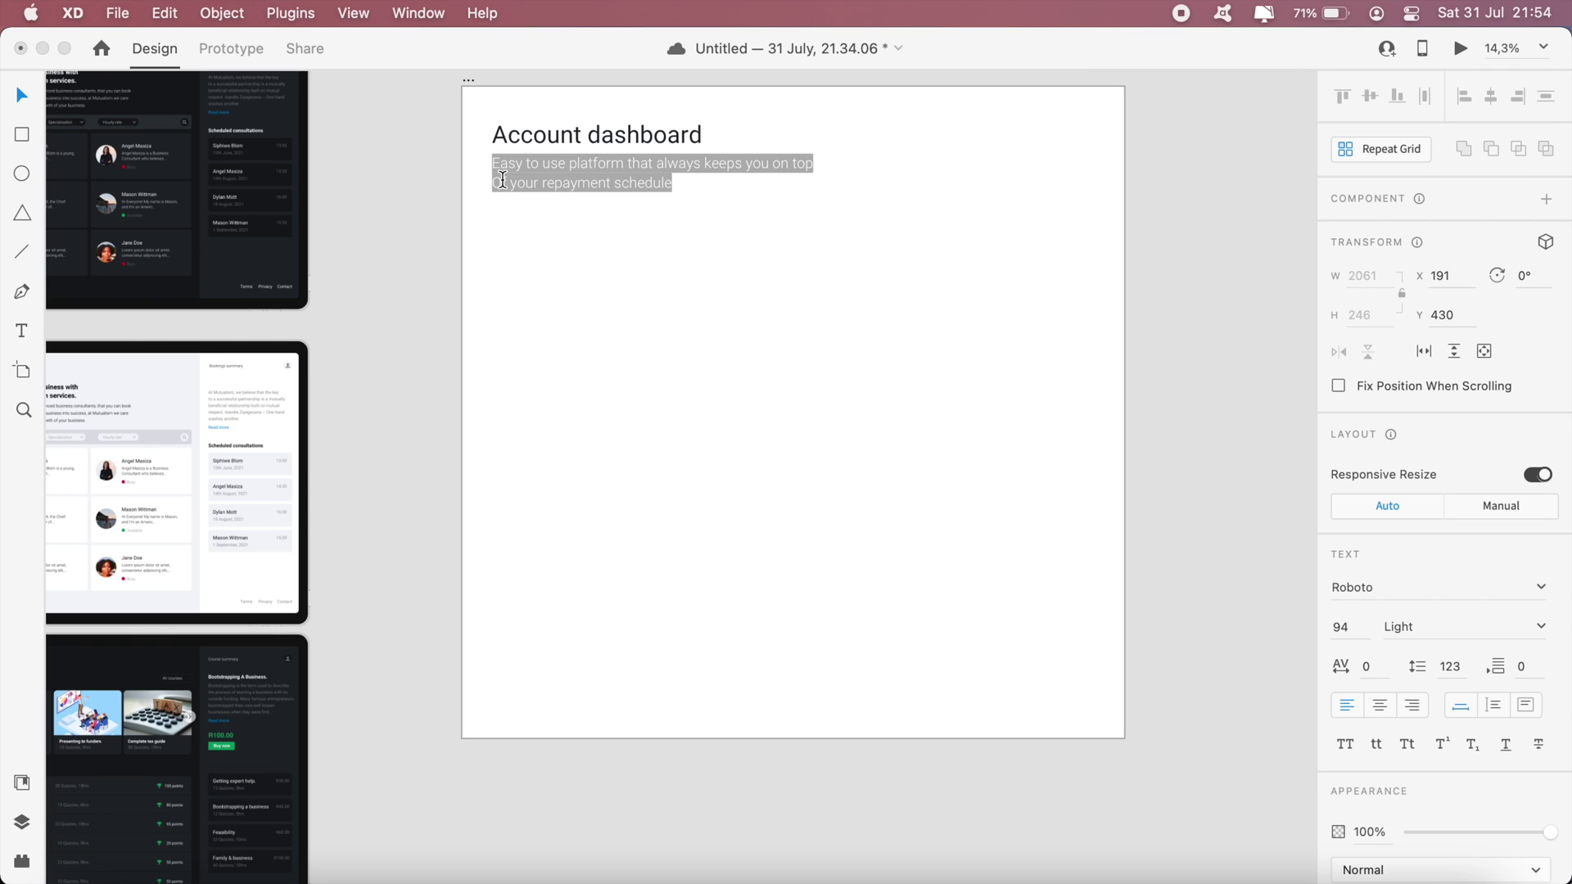
pyautogui.click(493, 182)
pyautogui.press('Delete')
pyautogui.write('o')
pyautogui.press('Escape')
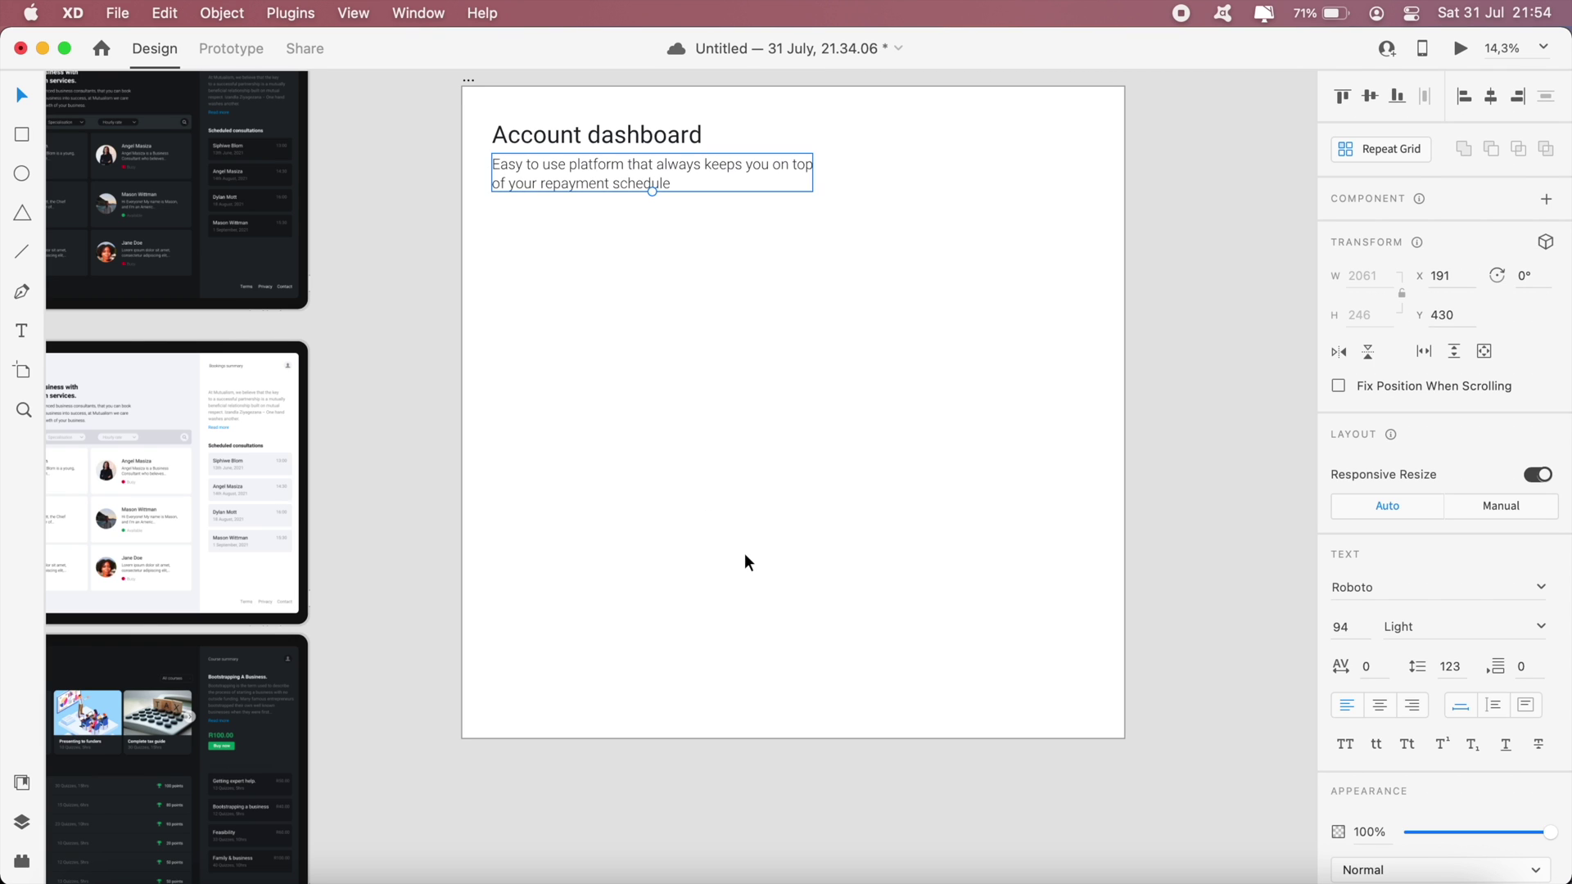
pyautogui.scroll(2, 744, 554)
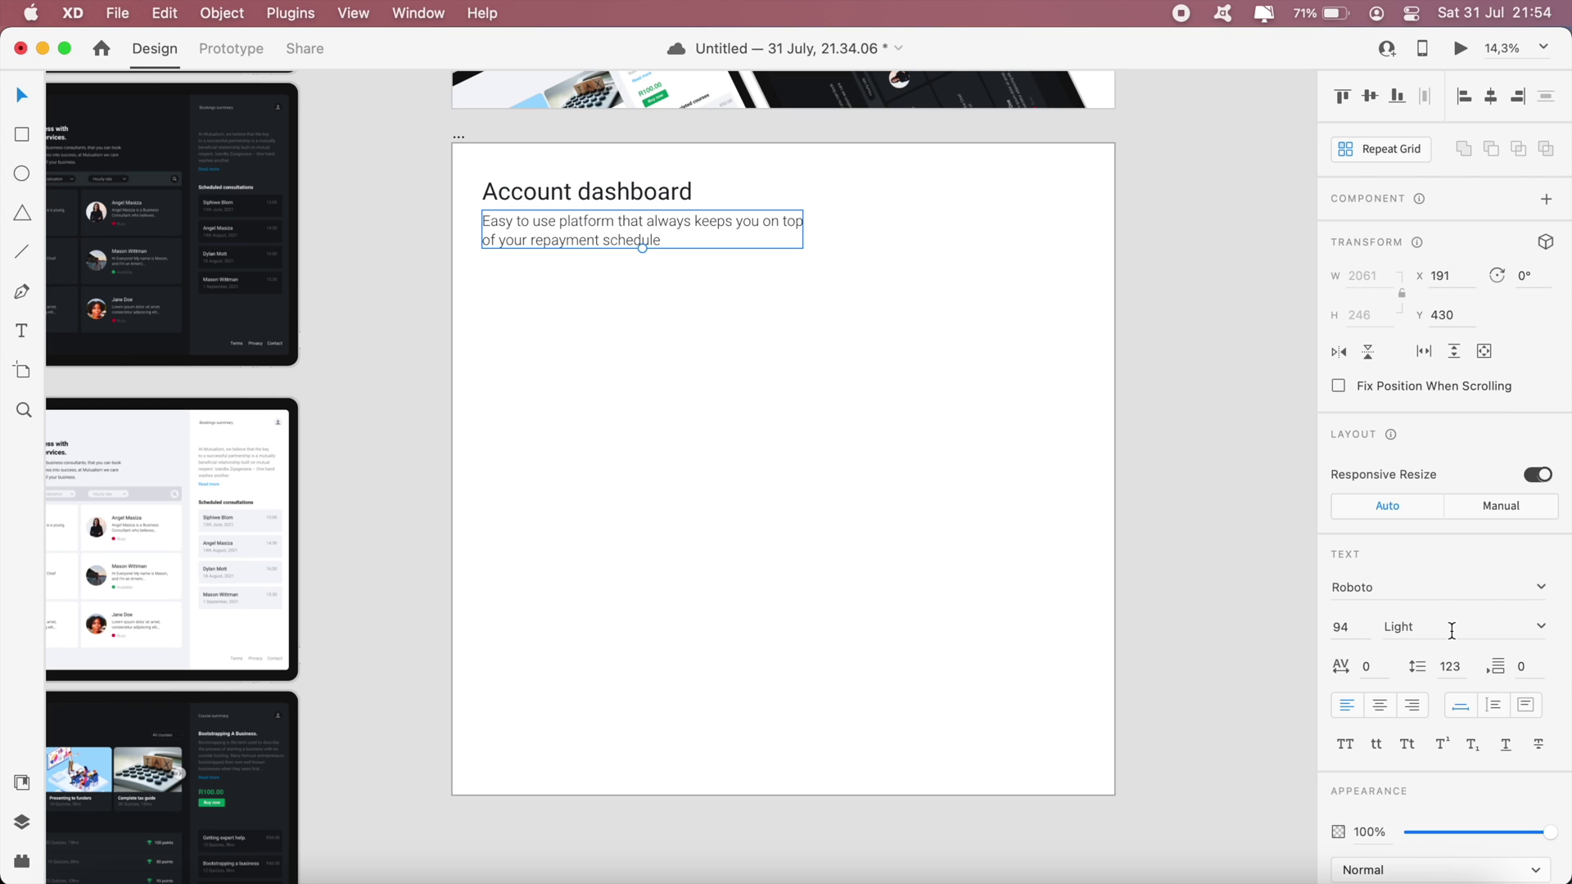
# Give the Account dashboard heading a heavier font weight
pyautogui.click(1015, 573)
pyautogui.scroll(8, 1014, 573)
pyautogui.click(625, 424)
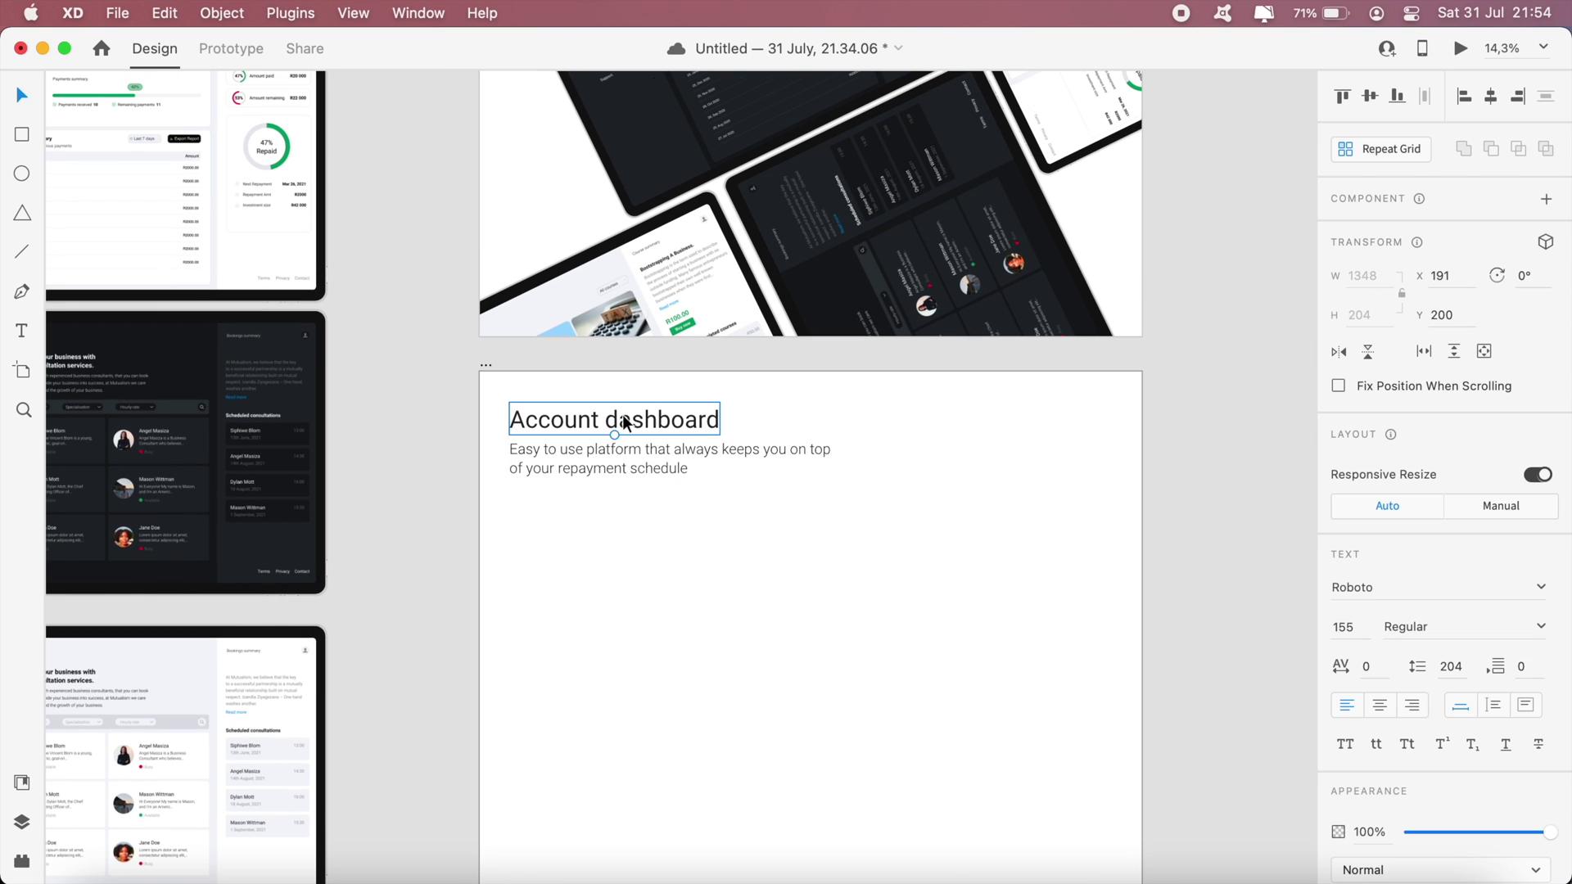
pyautogui.click(1542, 627)
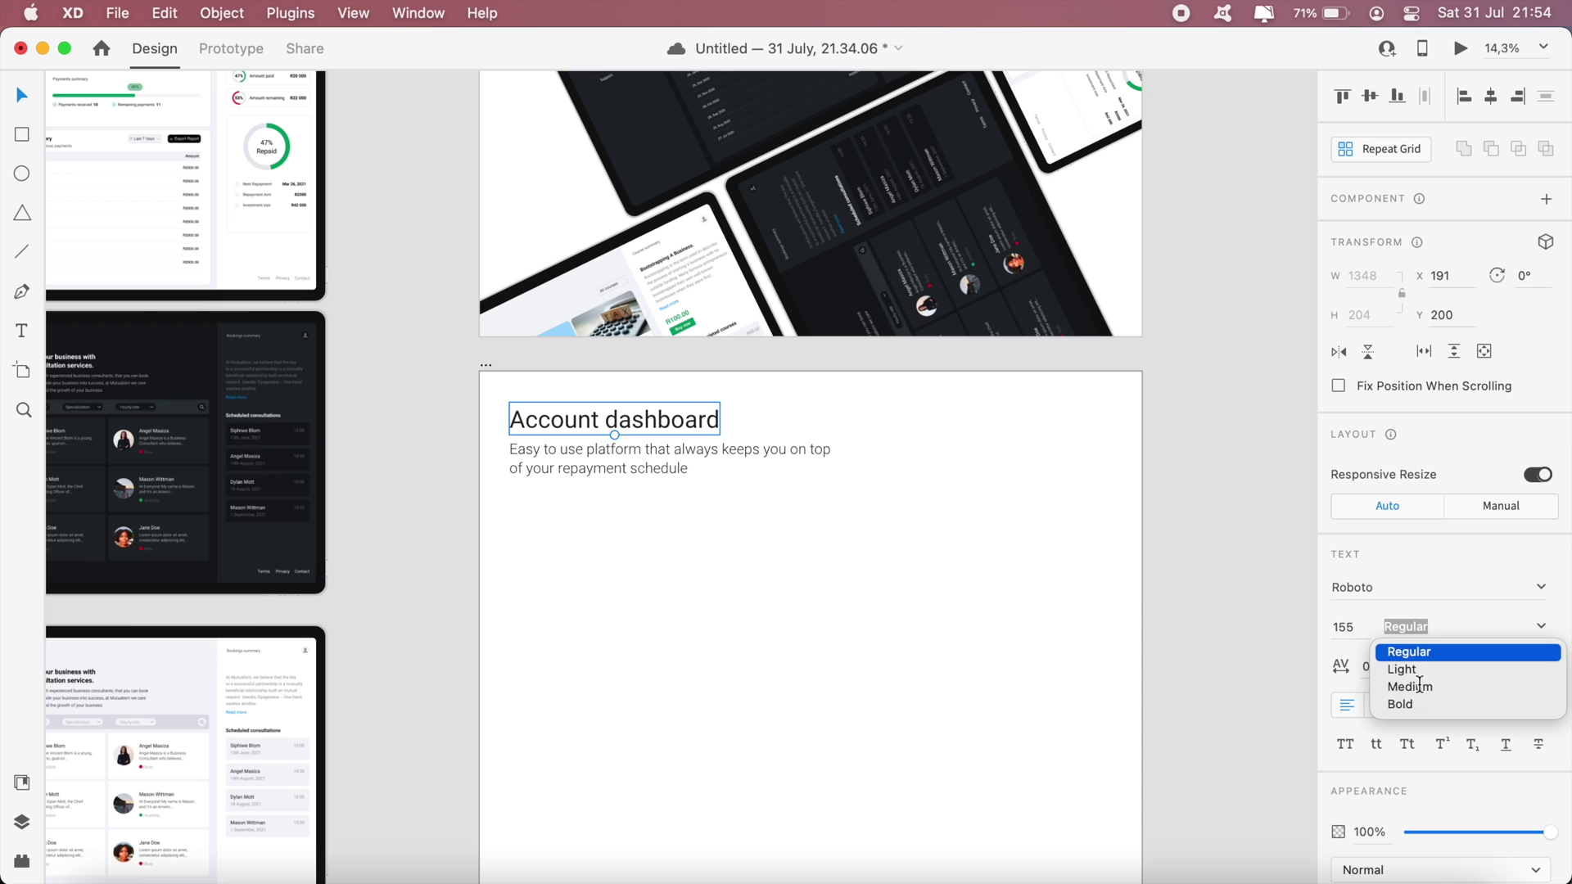
pyautogui.click(1402, 705)
pyautogui.click(691, 500)
# Try Medium weight on the subtitle, then undo it back to Light
pyautogui.click(647, 467)
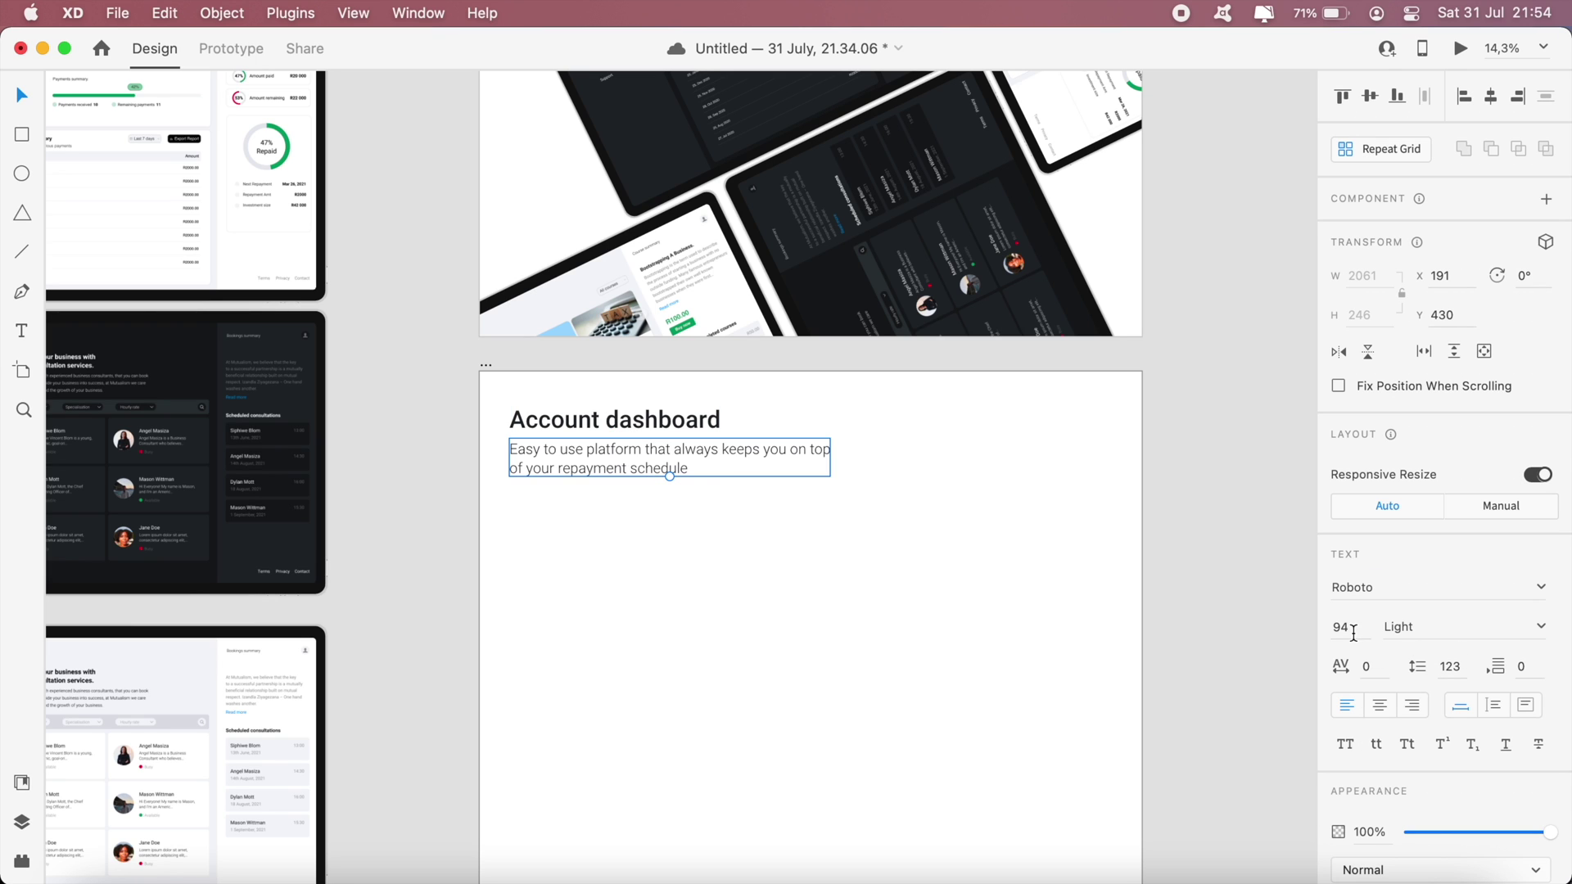
pyautogui.click(1236, 658)
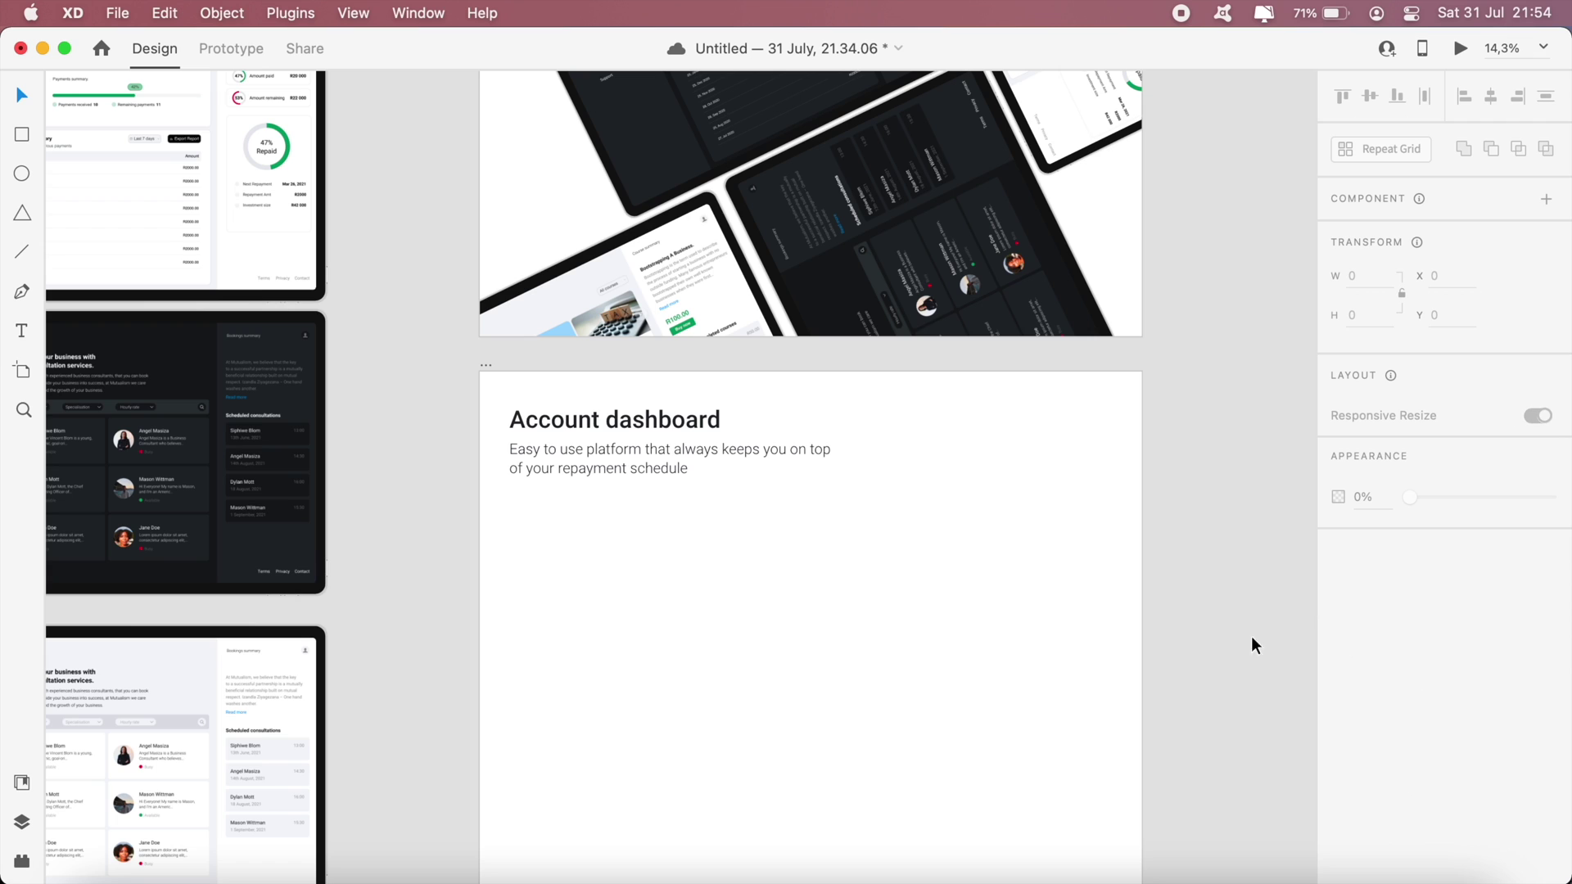
pyautogui.click(676, 463)
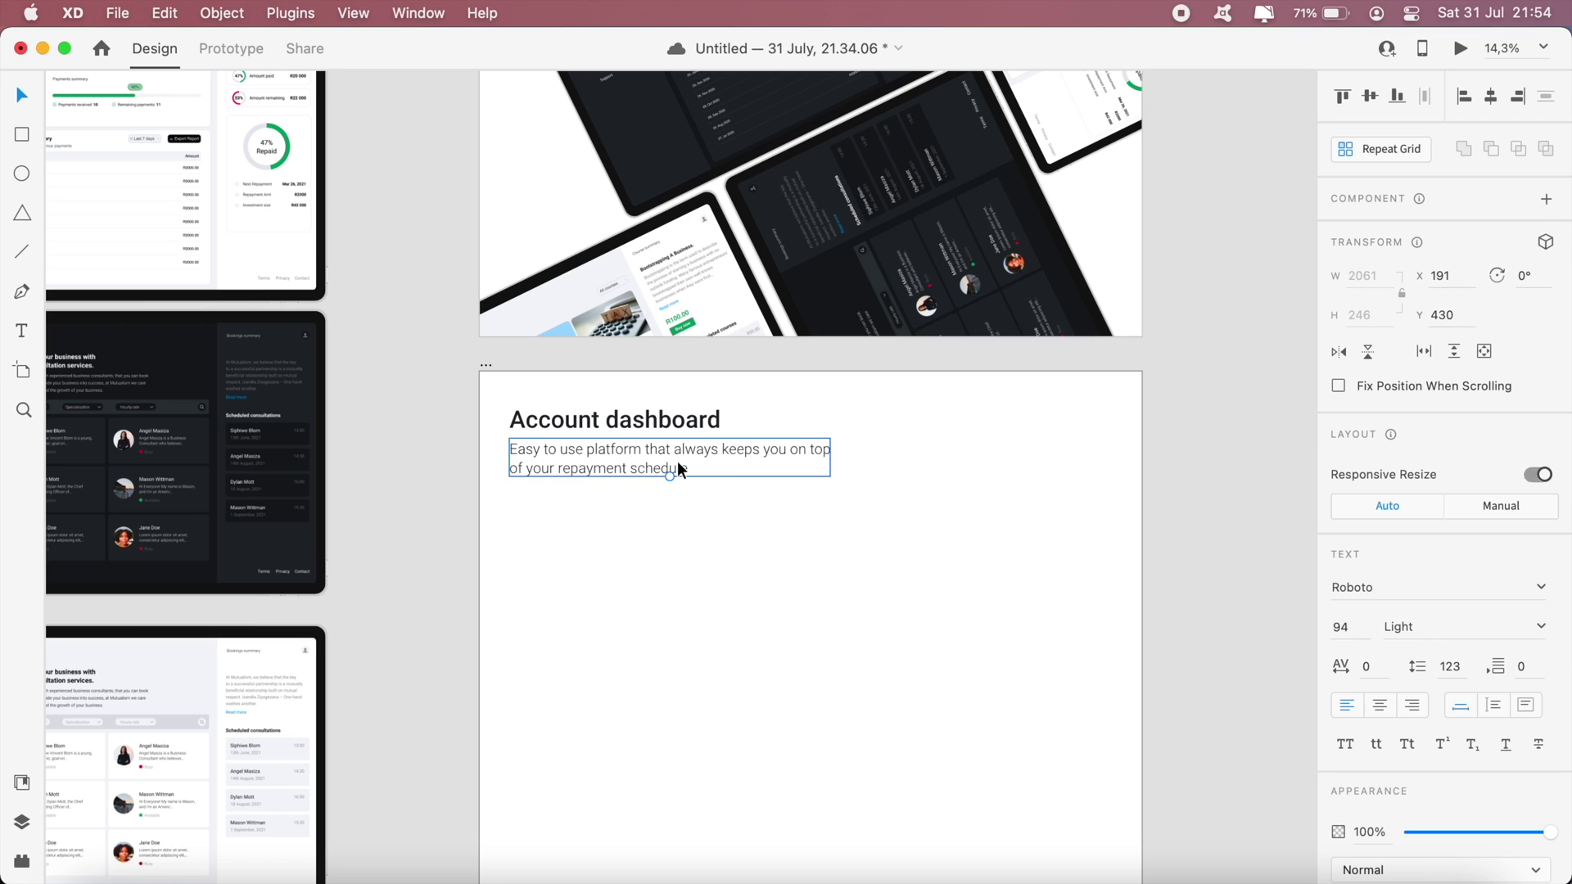
pyautogui.click(1531, 626)
pyautogui.click(1415, 683)
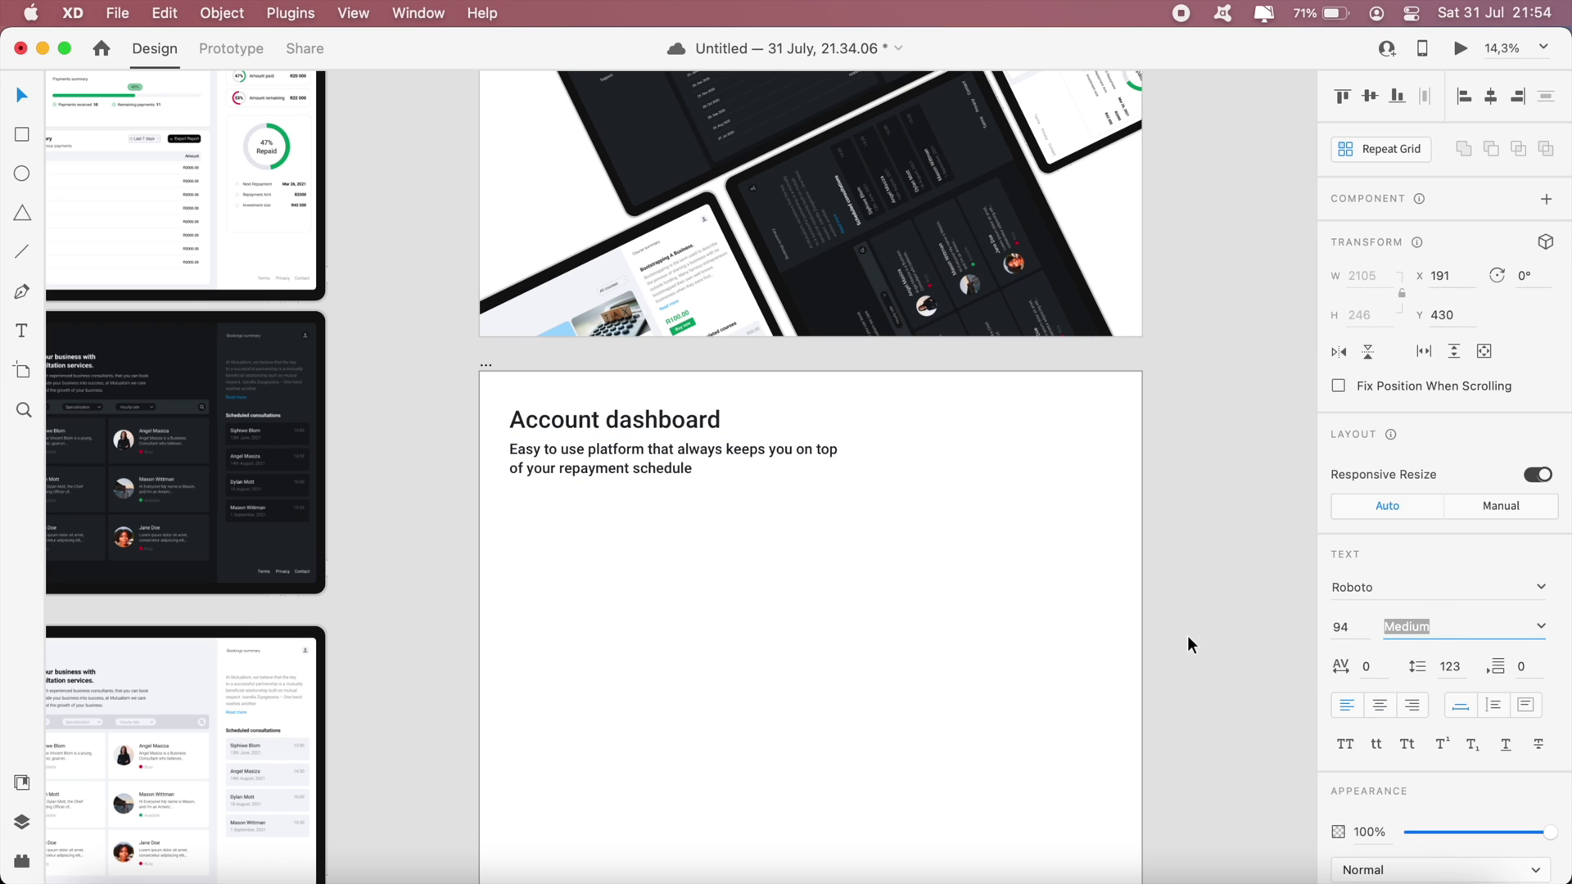
pyautogui.click(1010, 587)
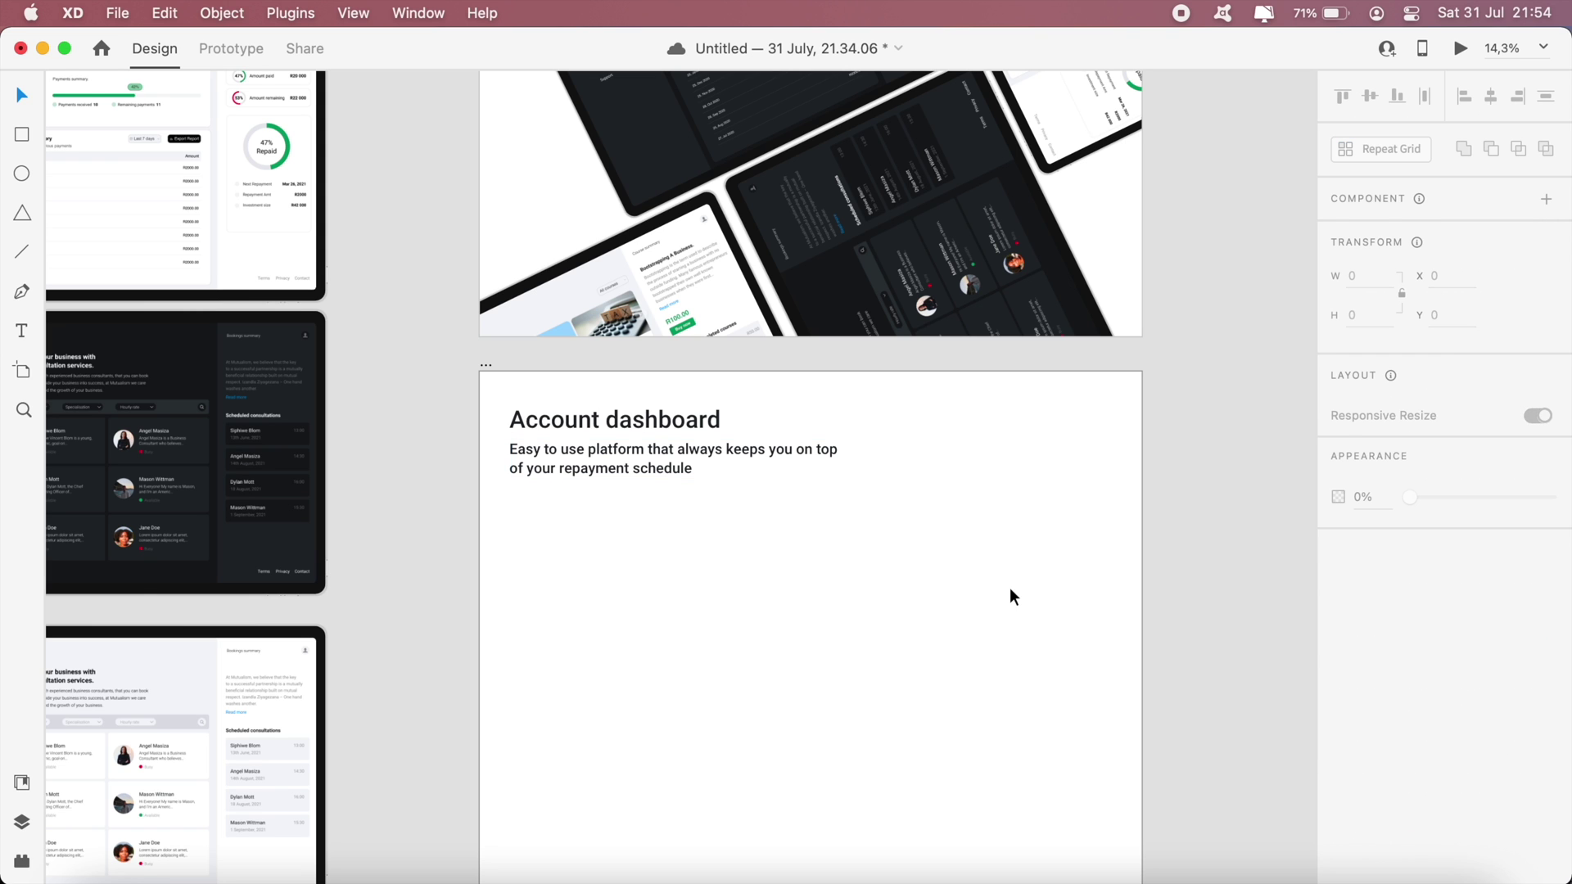
pyautogui.press('super+z')
pyautogui.click(904, 621)
# Dismiss the save prompt without saving the document
pyautogui.press('super+s')
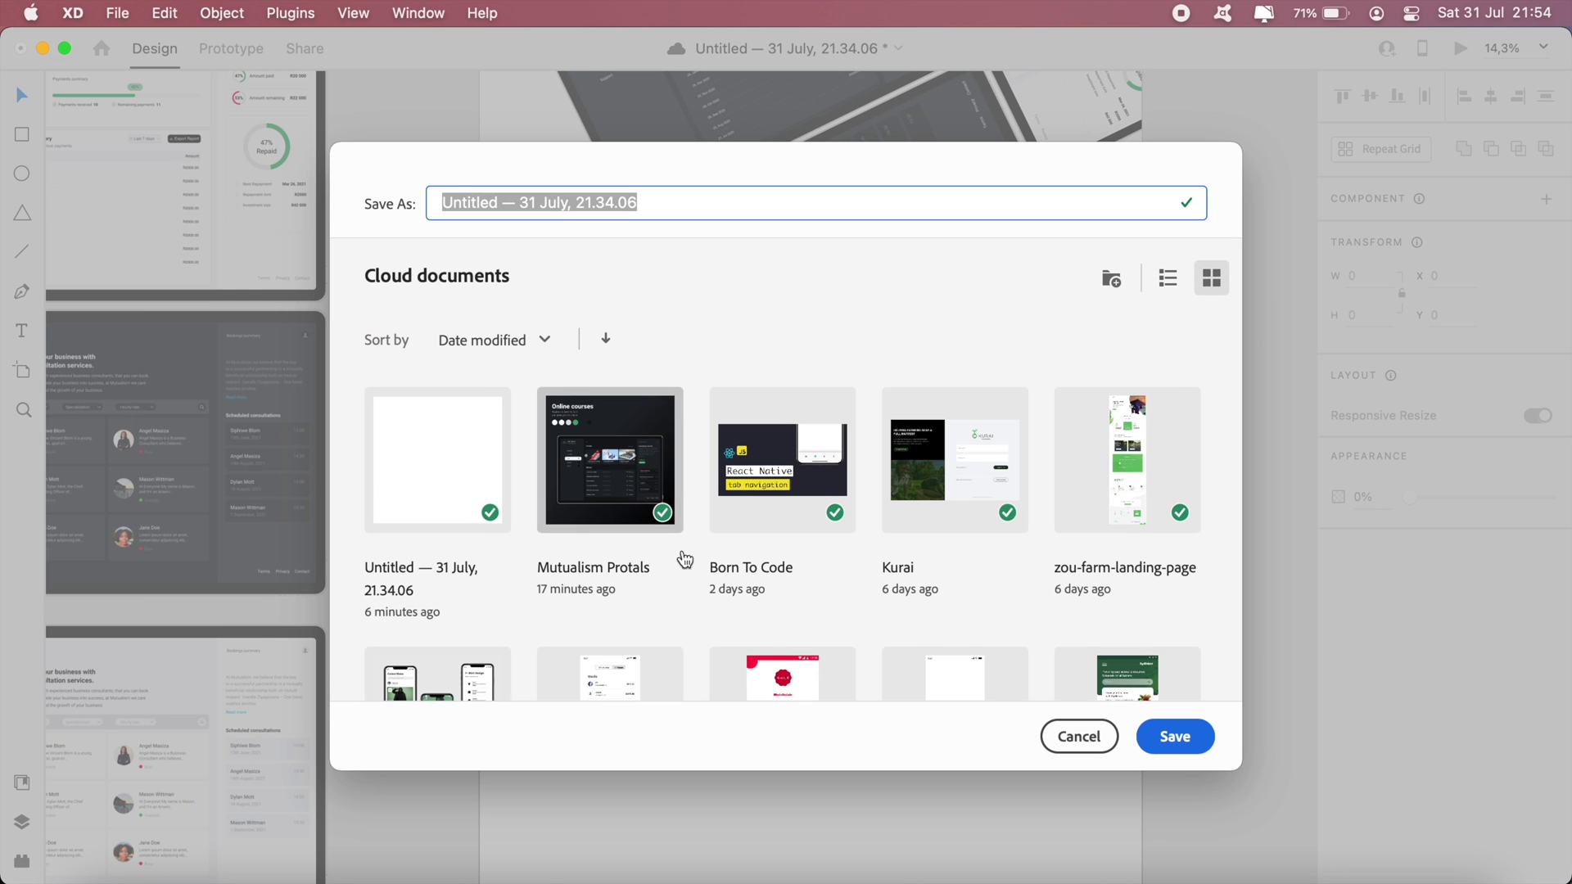
pyautogui.click(1082, 739)
pyautogui.scroll(3, 833, 765)
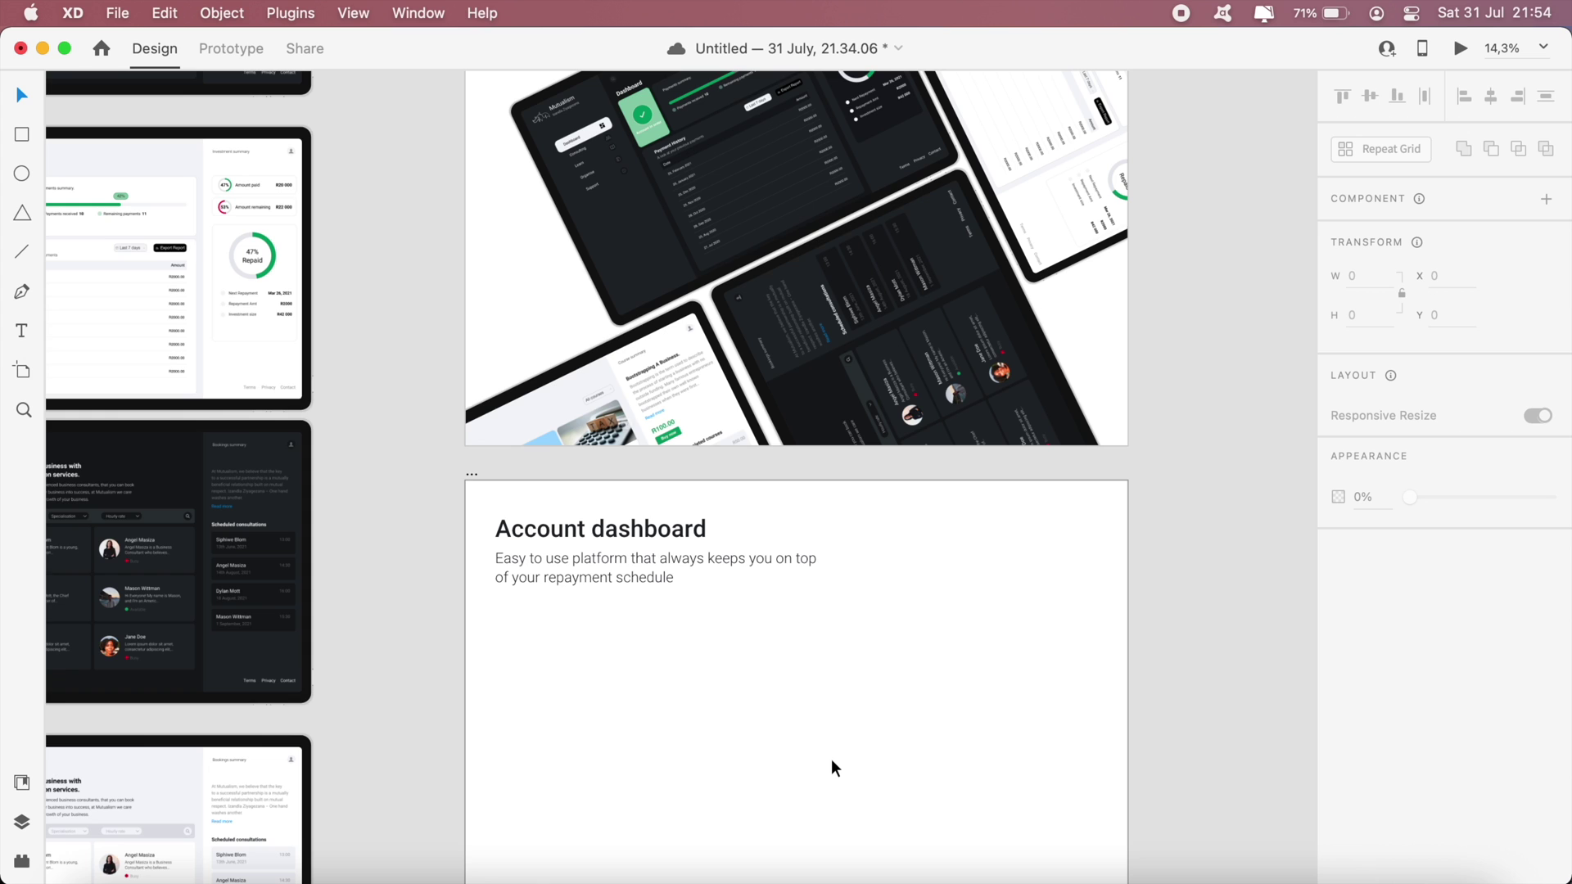
pyautogui.scroll(5, 833, 766)
pyautogui.scroll(5, 832, 759)
# Set the cover's Mutualism title text to Roboto Medium weight
pyautogui.click(631, 365)
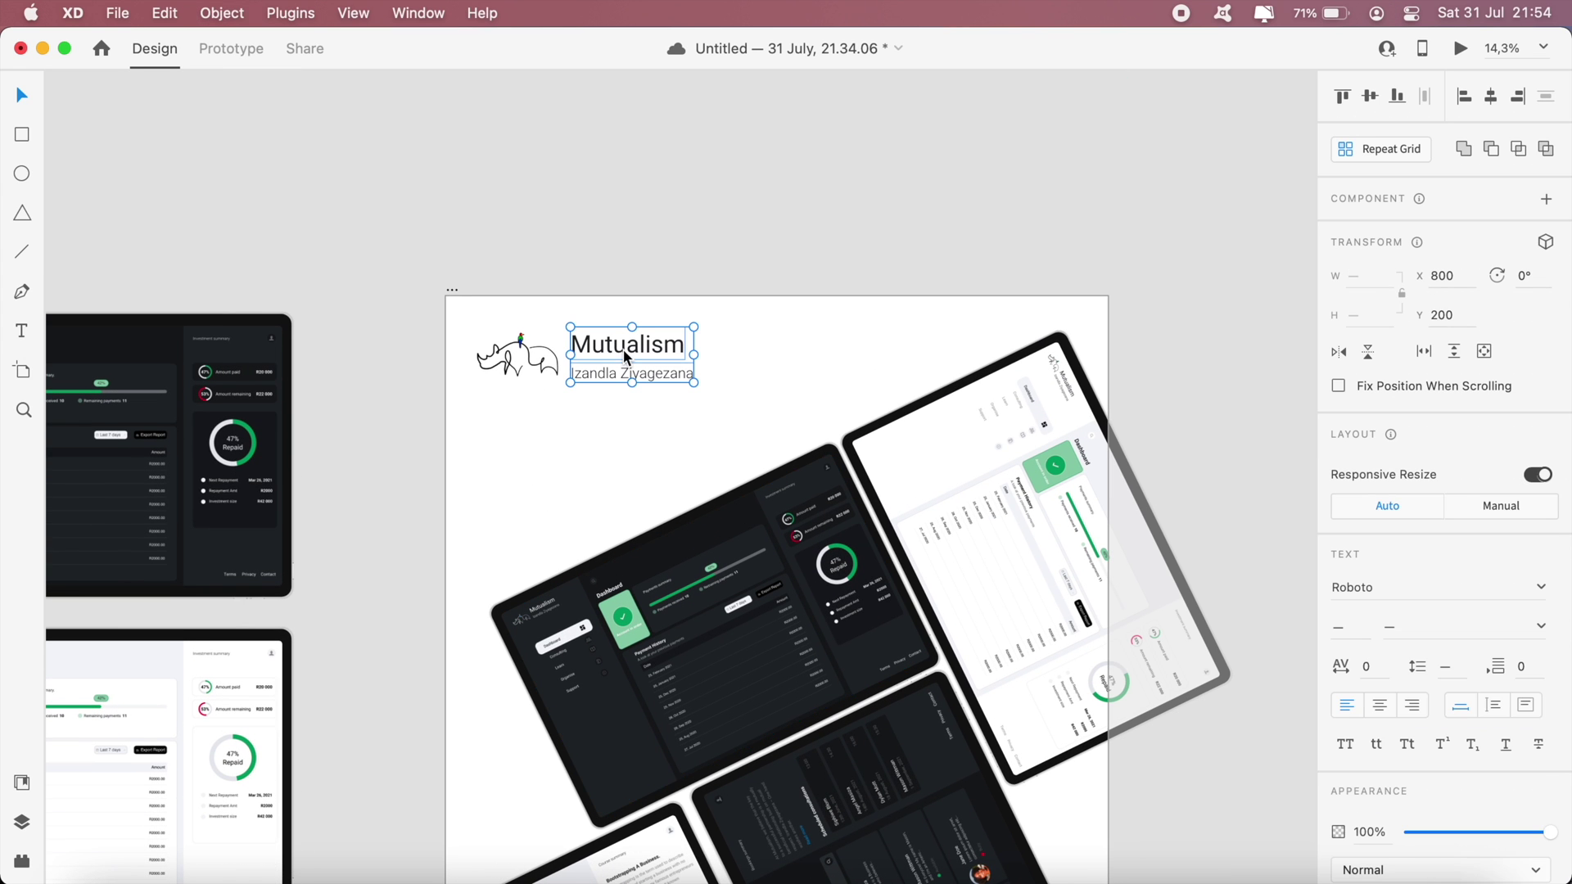
pyautogui.click(1105, 419)
pyautogui.click(886, 327)
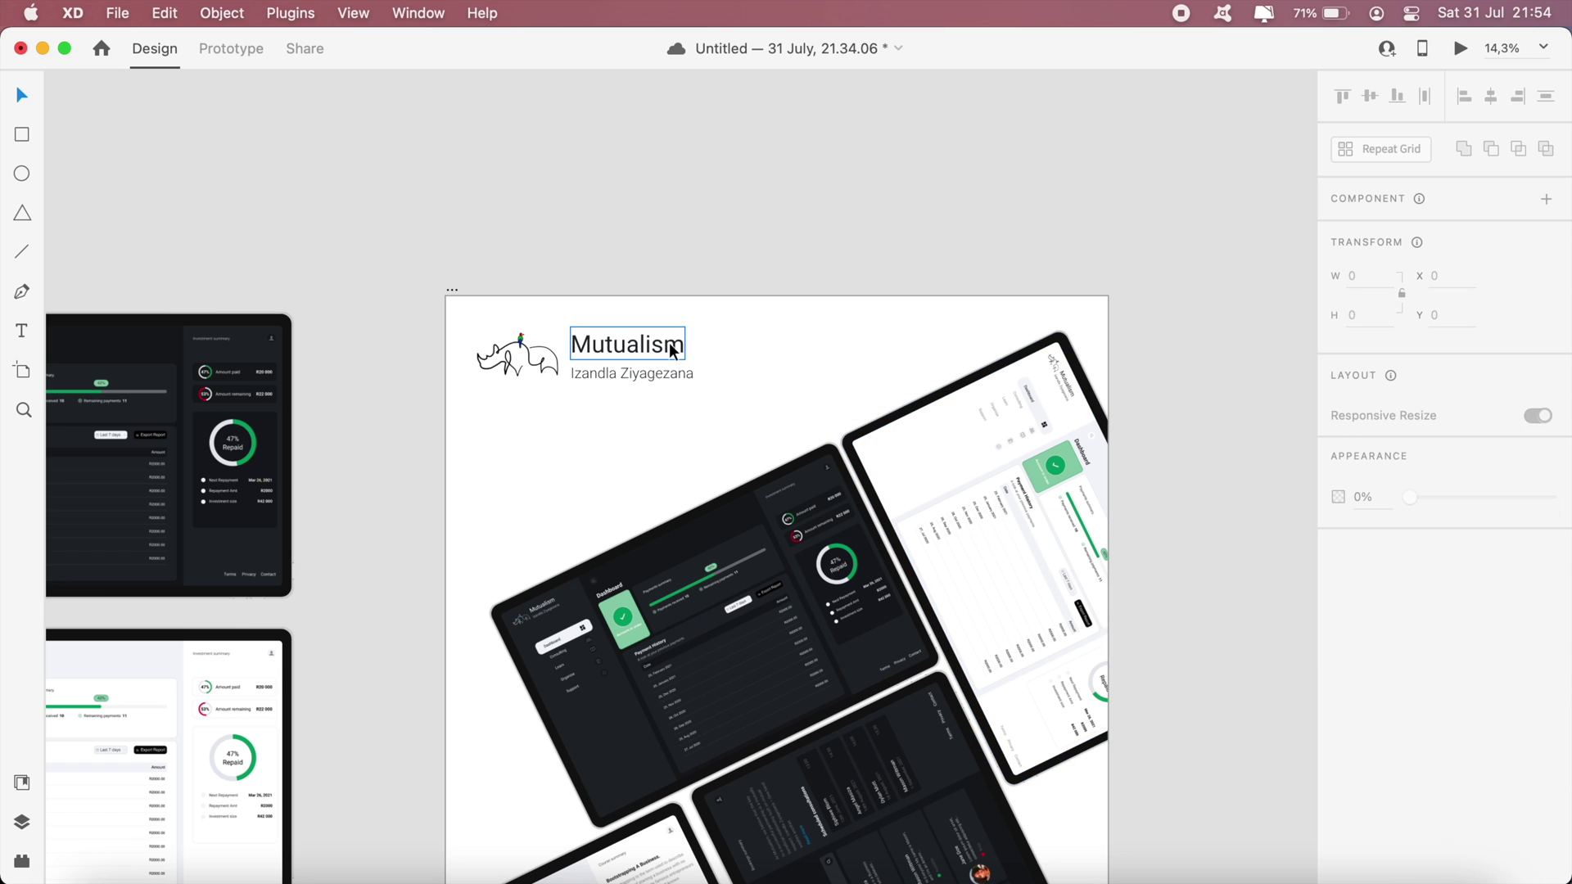
pyautogui.doubleClick(656, 344)
pyautogui.click(1544, 629)
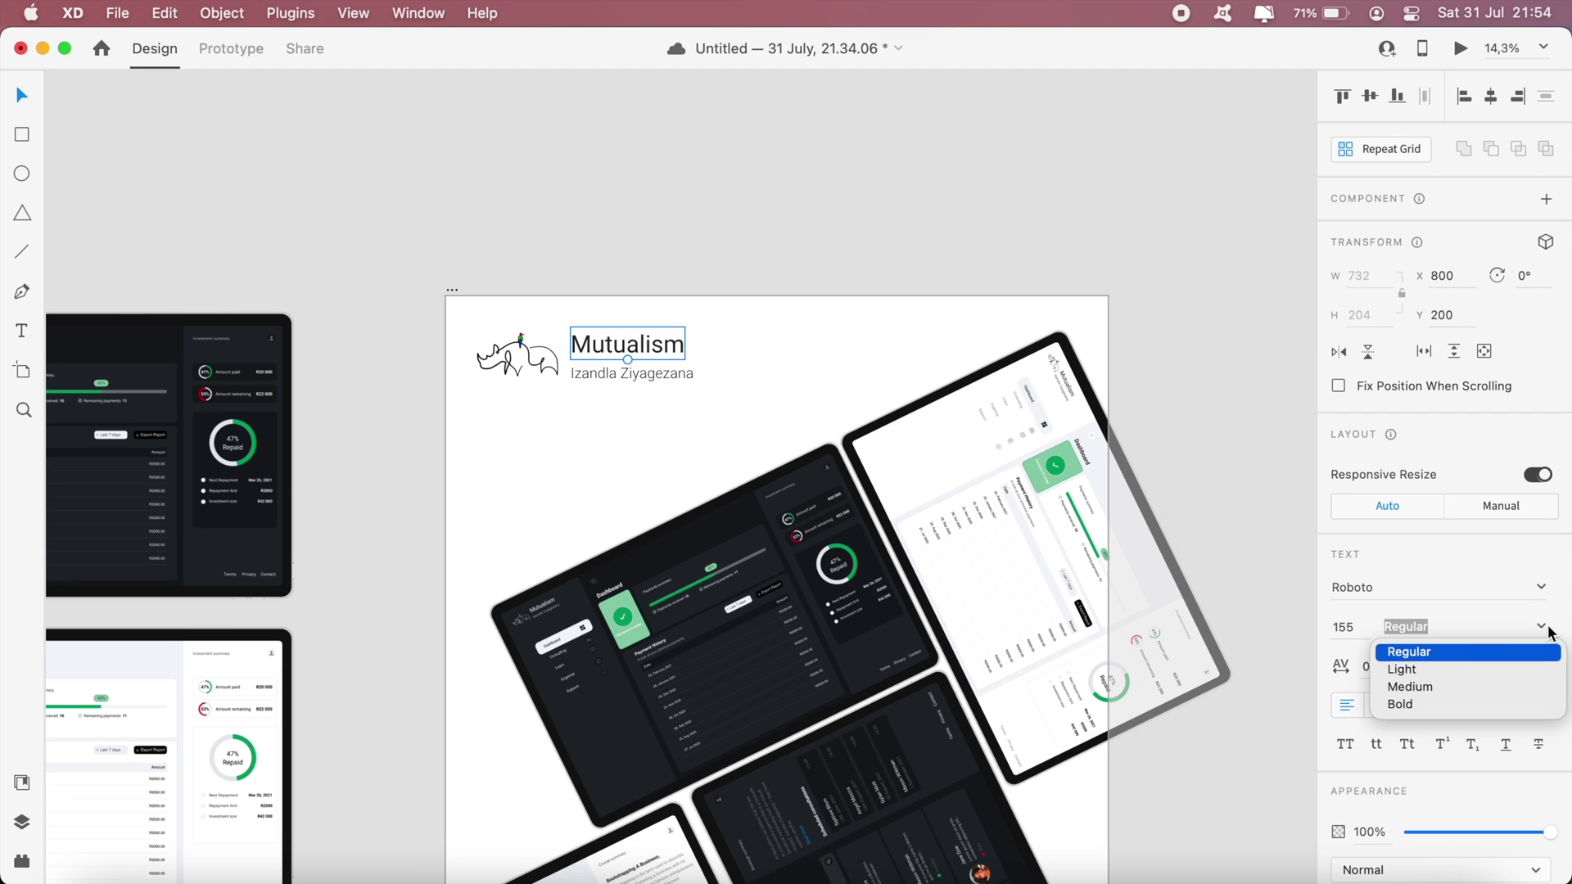
pyautogui.click(1416, 690)
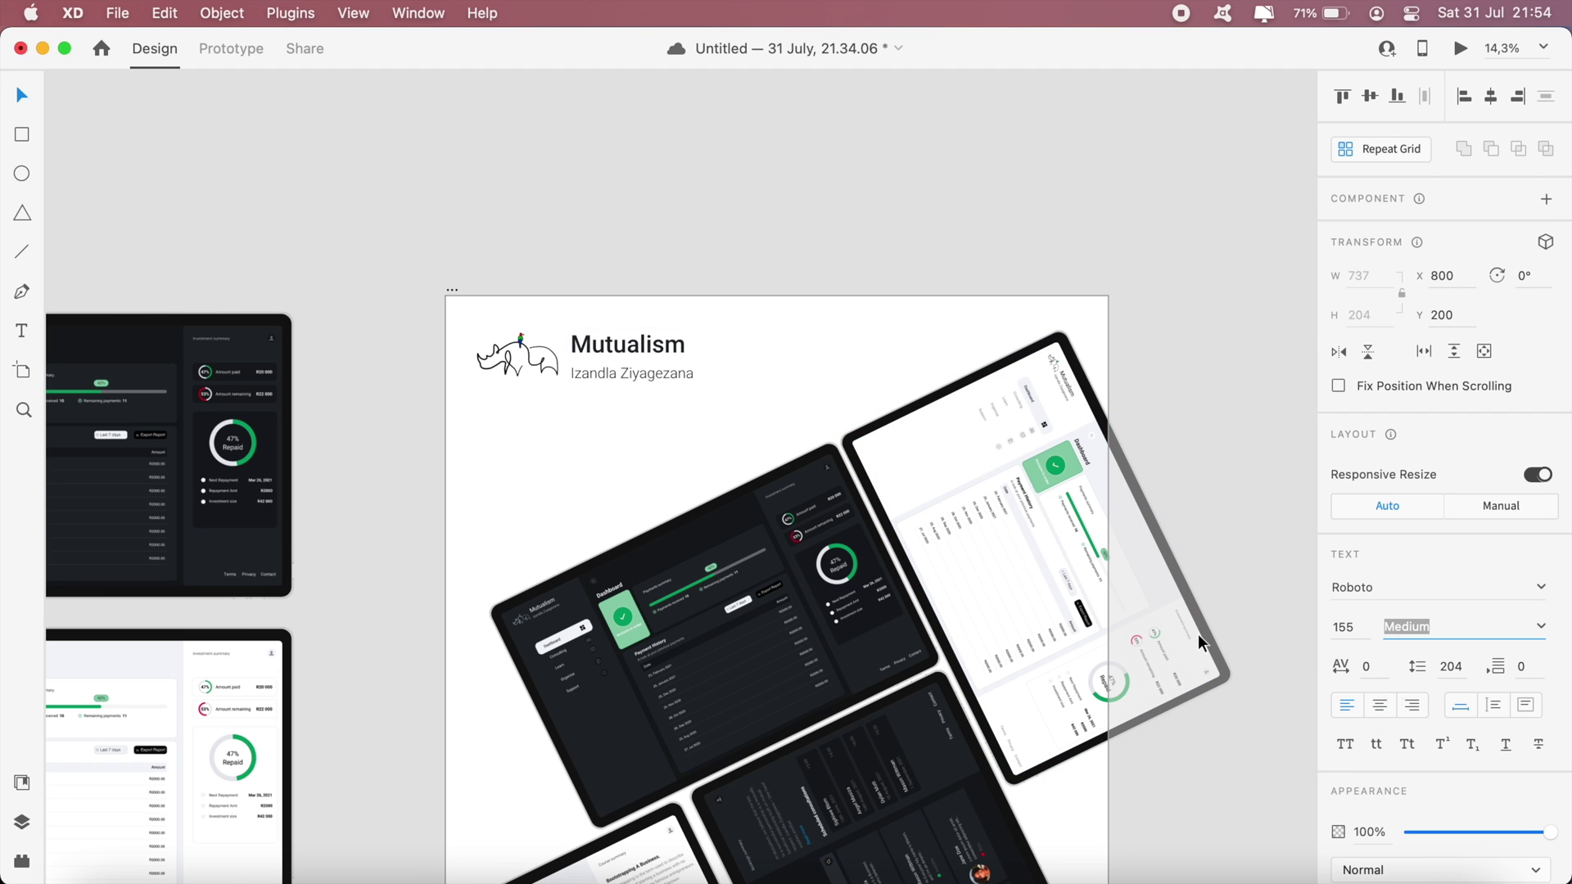
pyautogui.scroll(-5, 1198, 634)
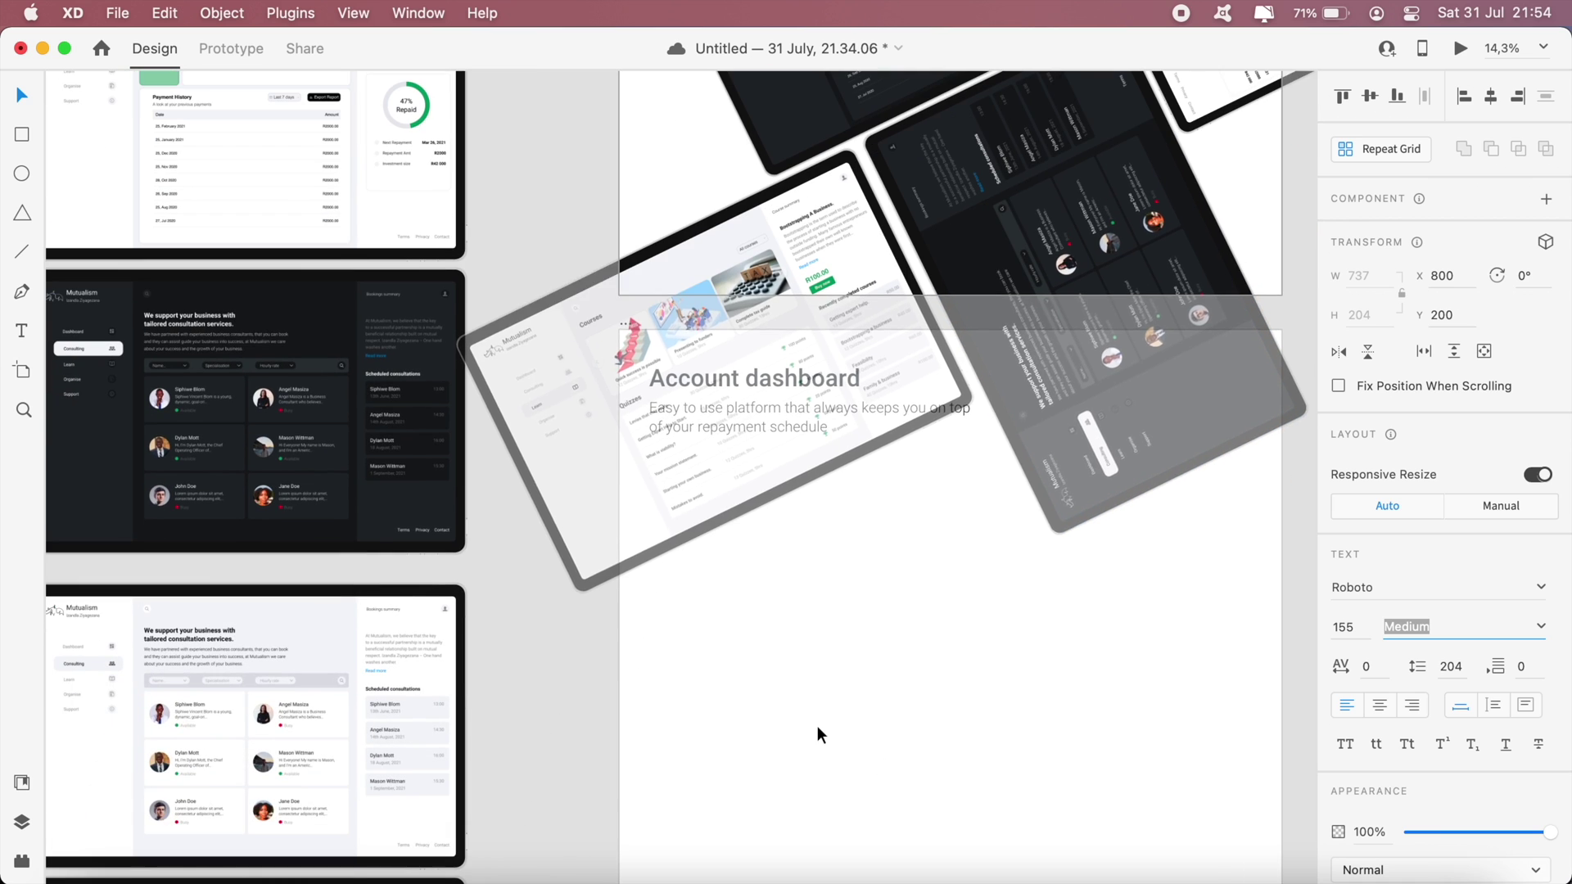
pyautogui.click(817, 734)
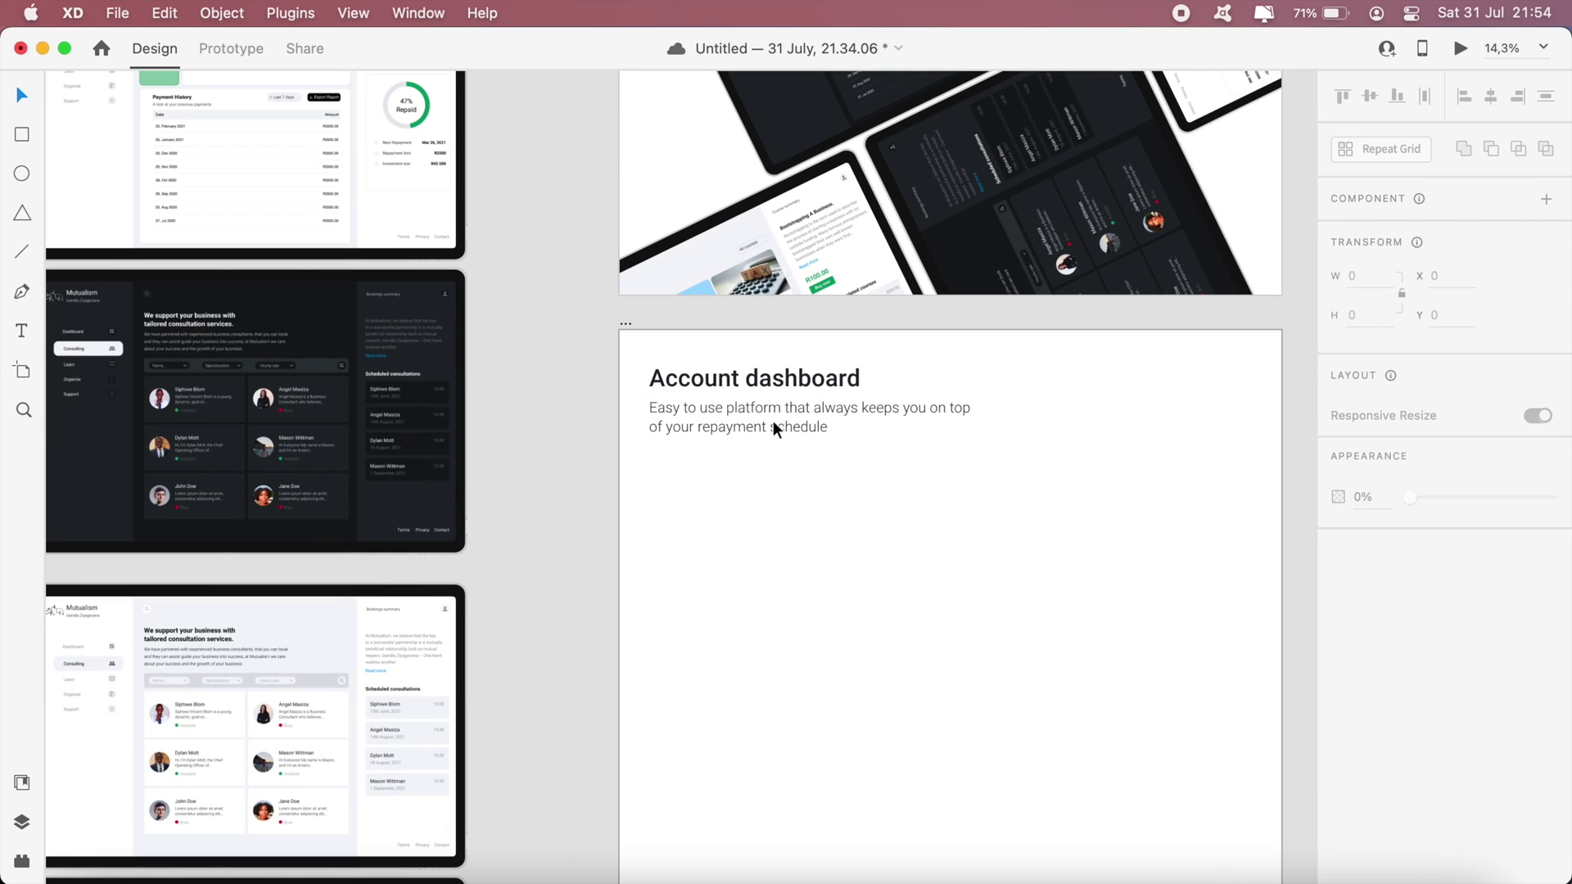
pyautogui.scroll(10, 759, 463)
# Switch the cover artboard's fill to a linear gradient angled diagonally from the top-left
pyautogui.scroll(-1, 759, 463)
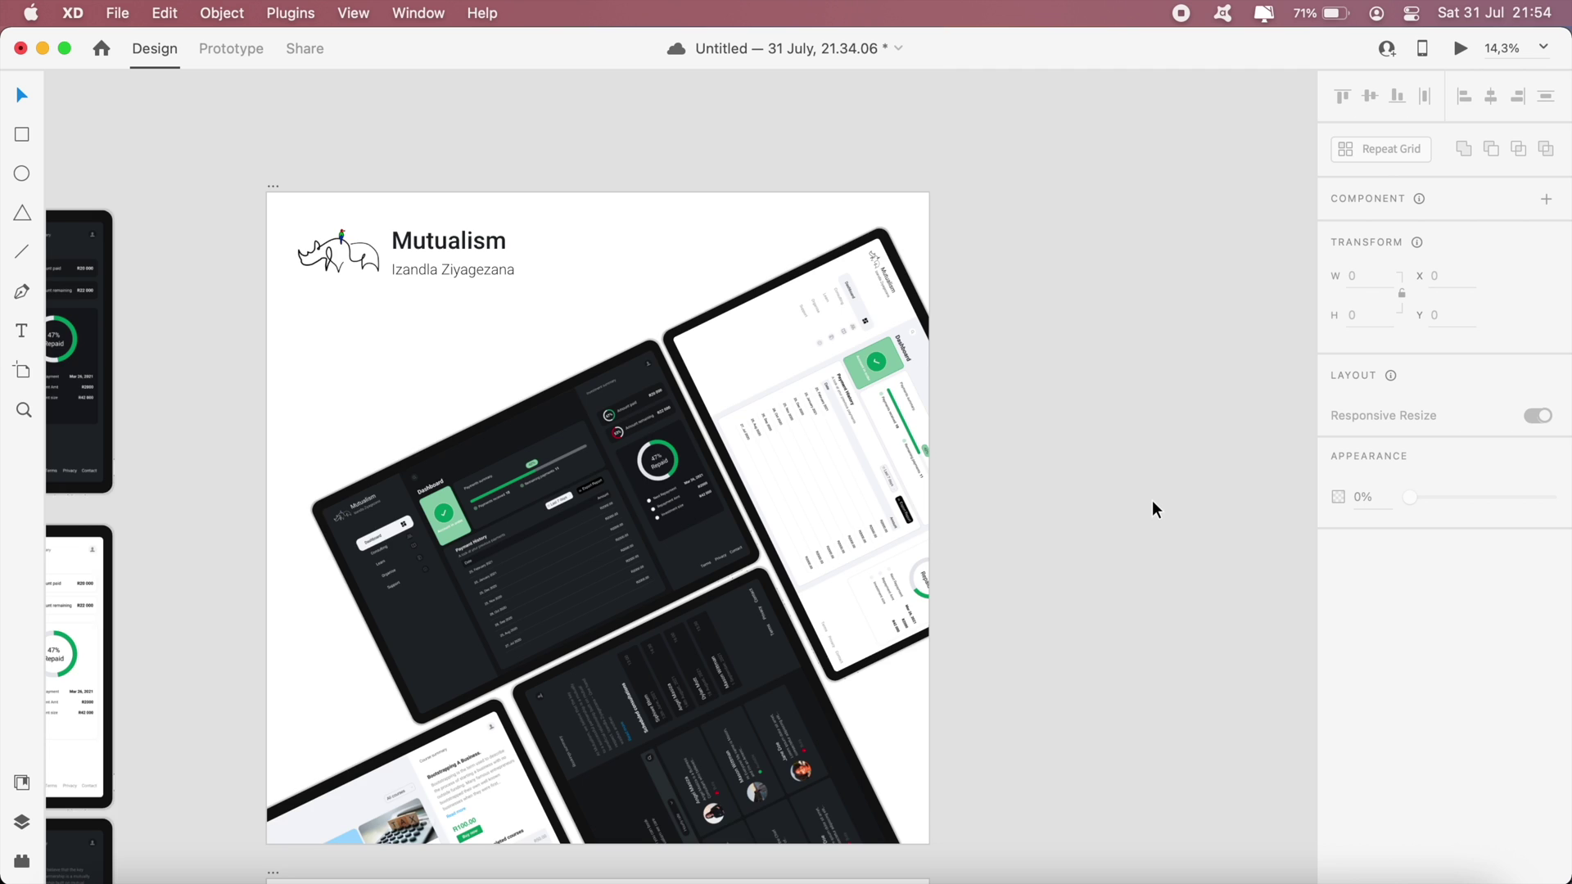
pyautogui.scroll(-5, 1152, 499)
pyautogui.scroll(3, 1153, 499)
pyautogui.scroll(4, 1153, 499)
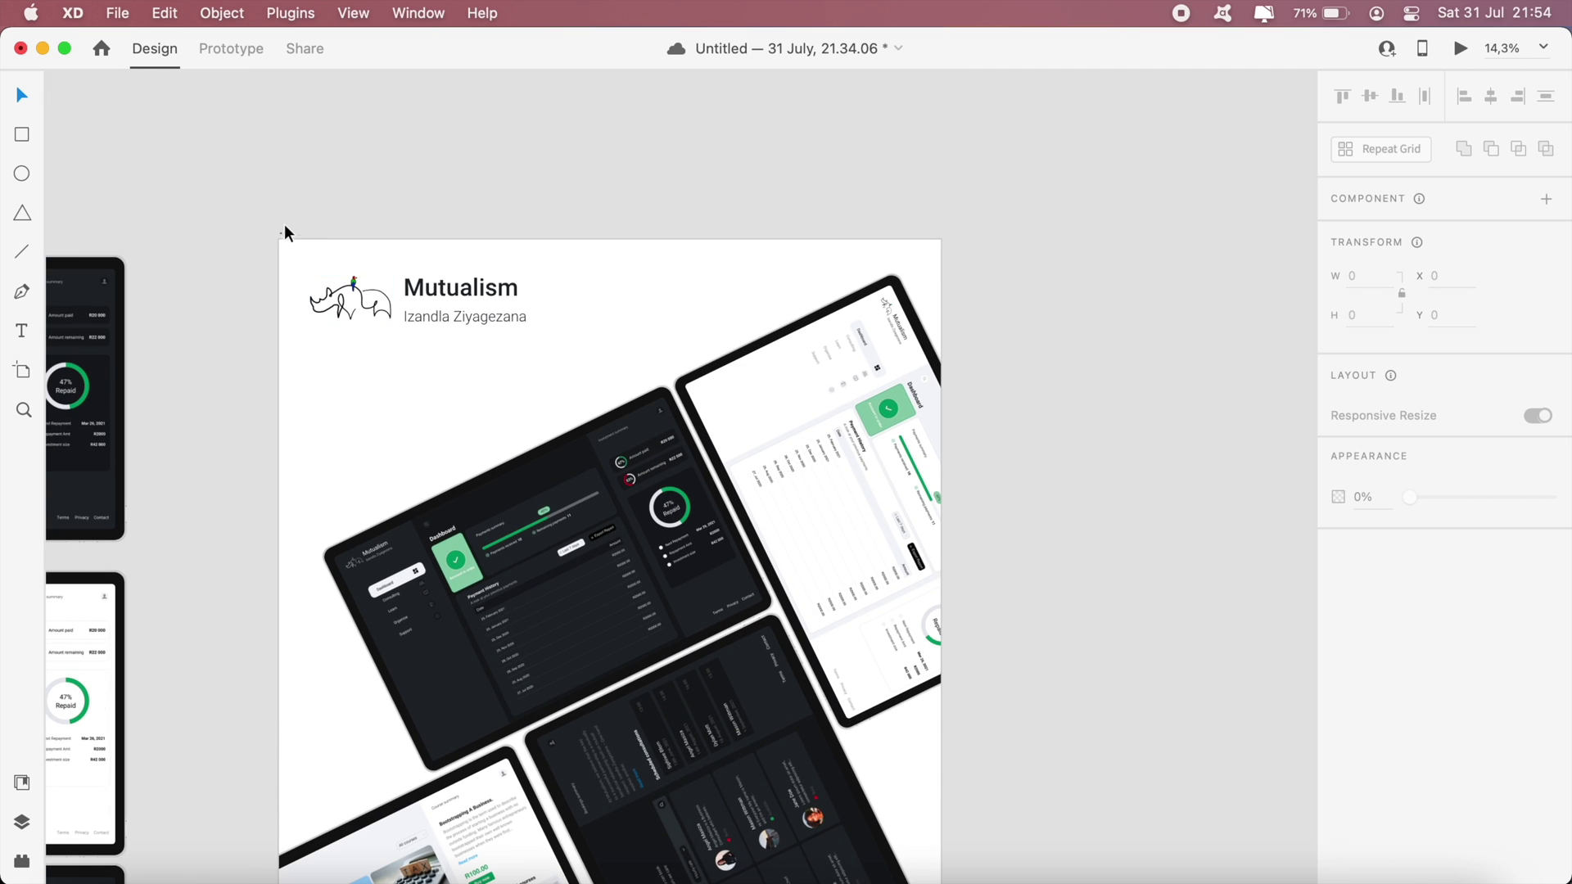
pyautogui.scroll(-3, 286, 233)
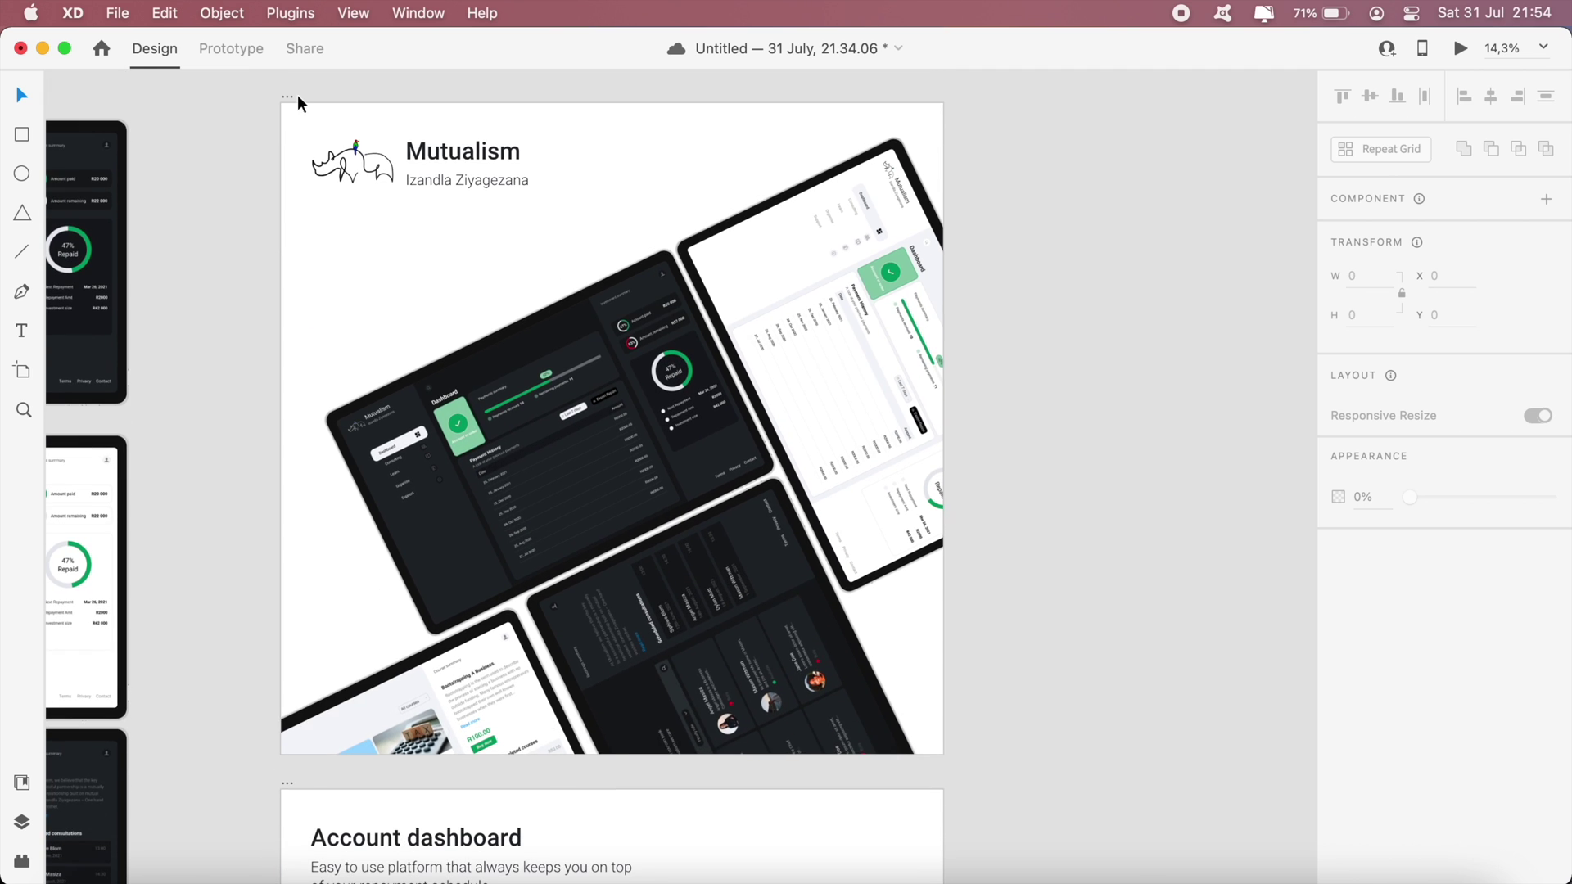
pyautogui.click(292, 96)
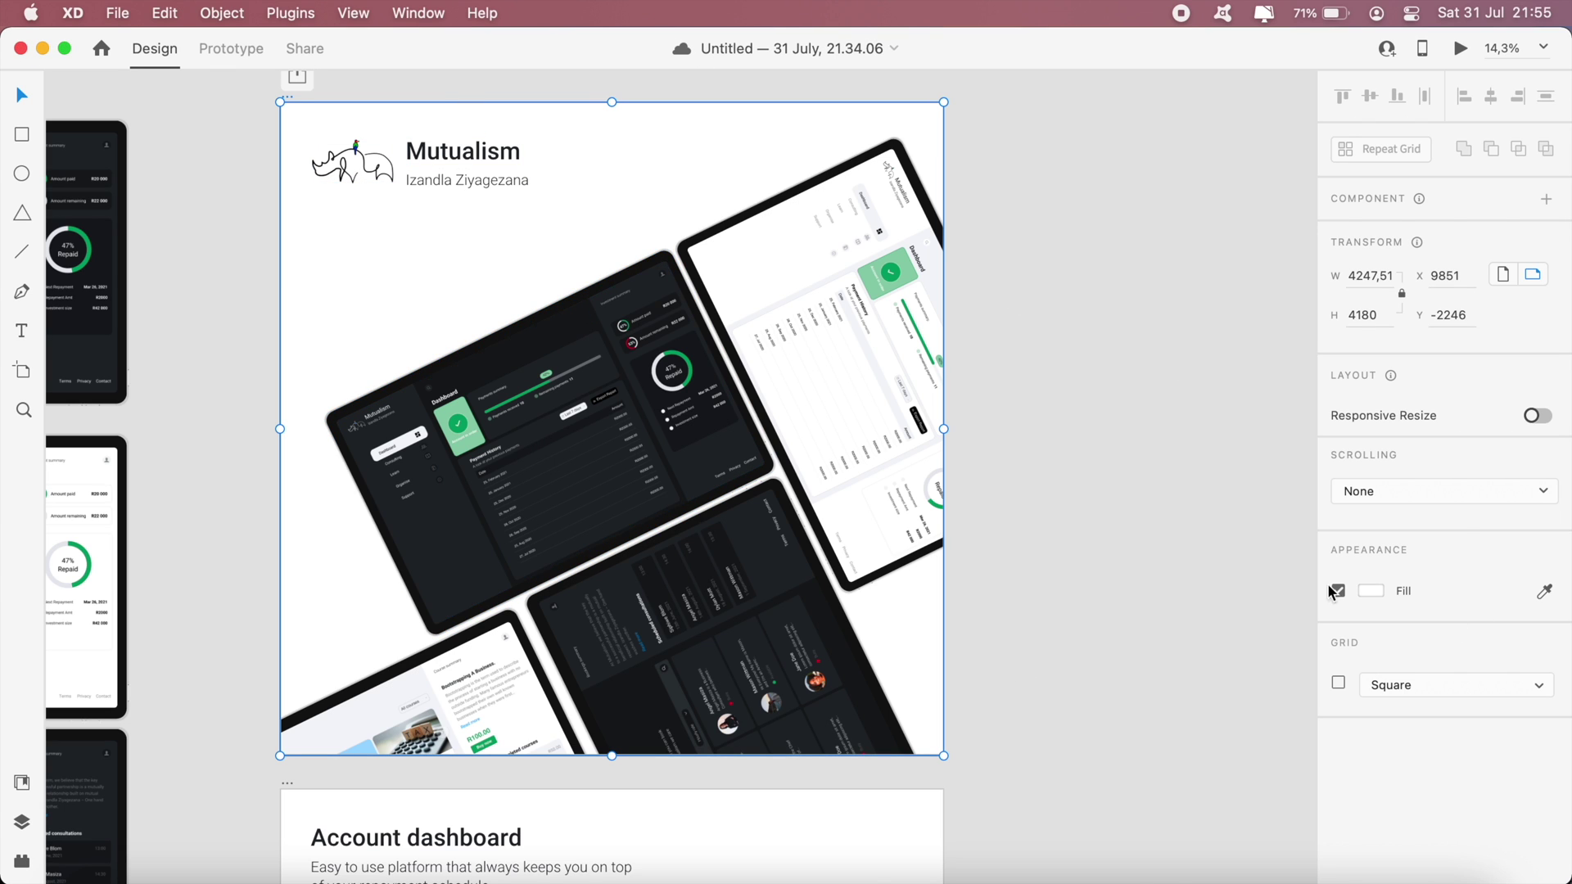
pyautogui.click(1371, 591)
pyautogui.click(1176, 463)
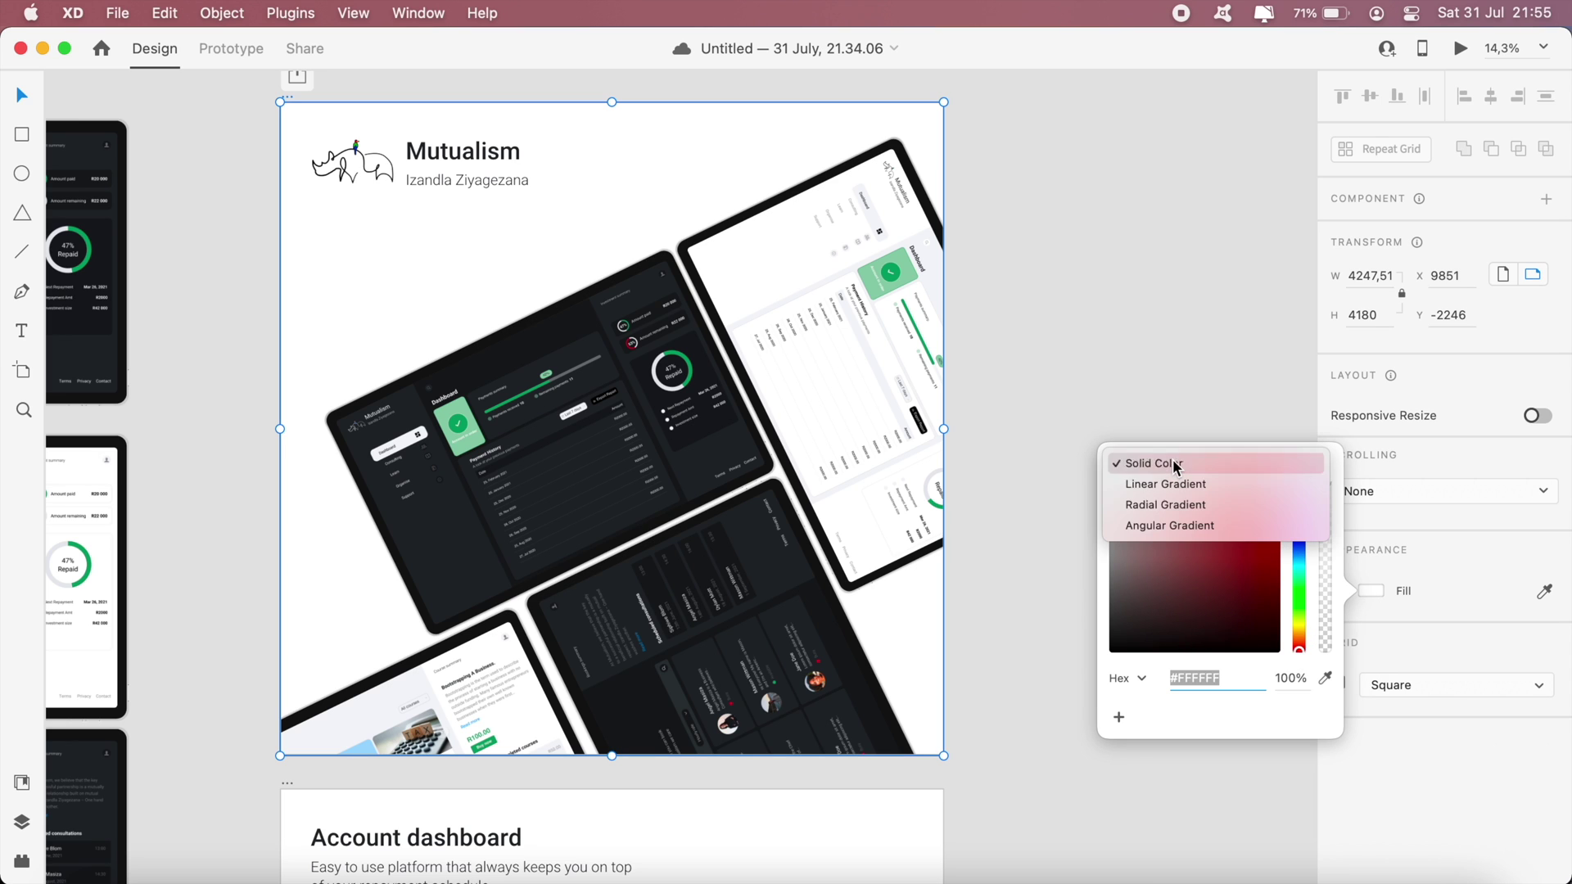
pyautogui.click(1174, 490)
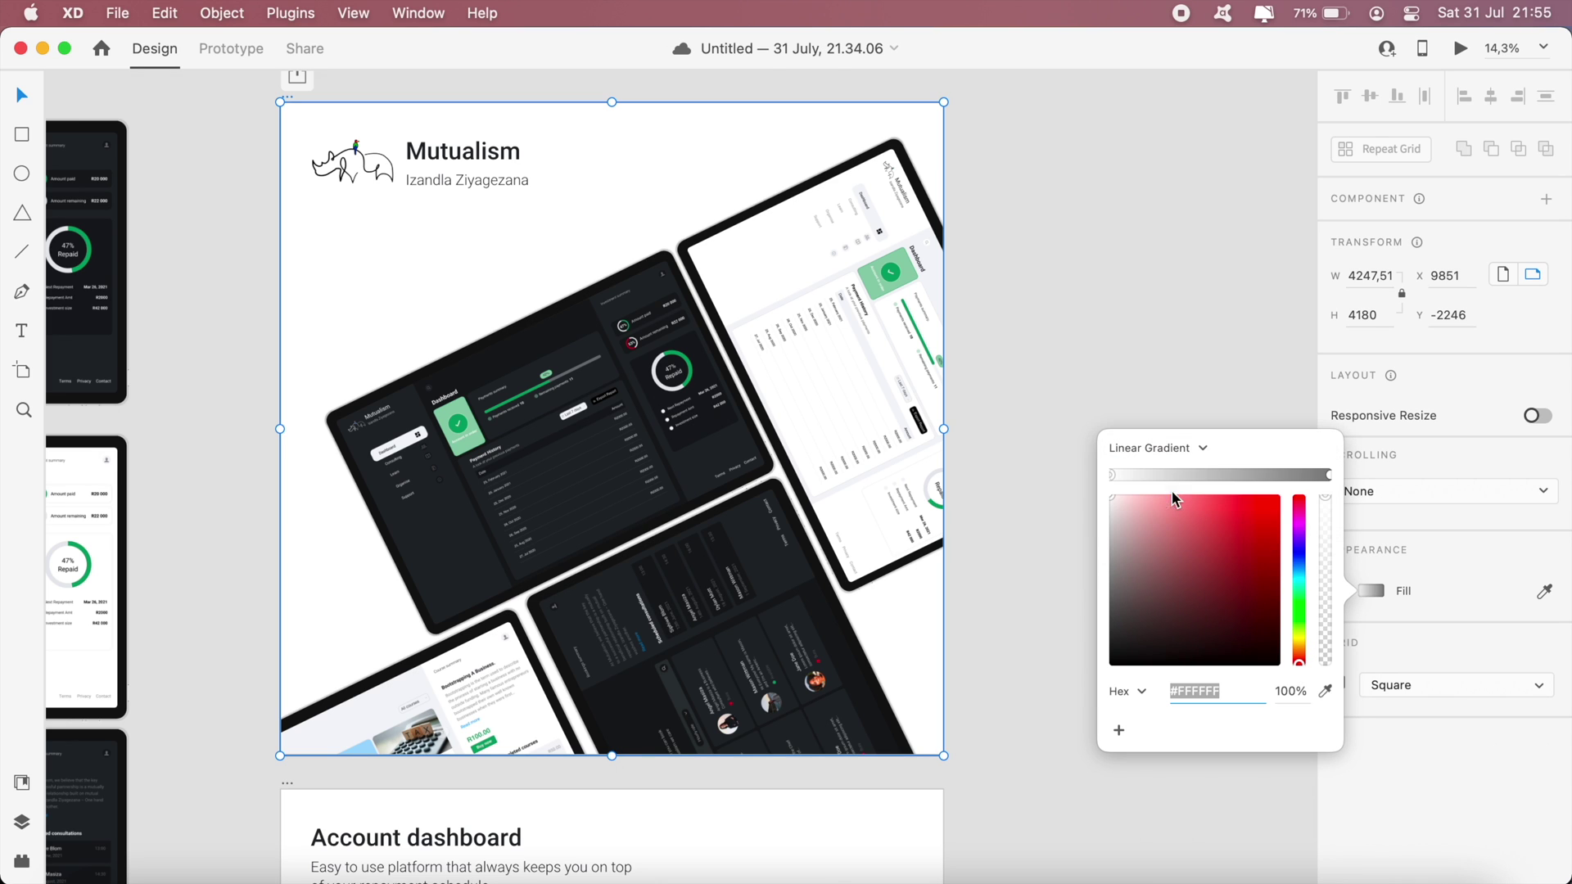
pyautogui.moveTo(612, 104); pyautogui.dragTo(375, 253)
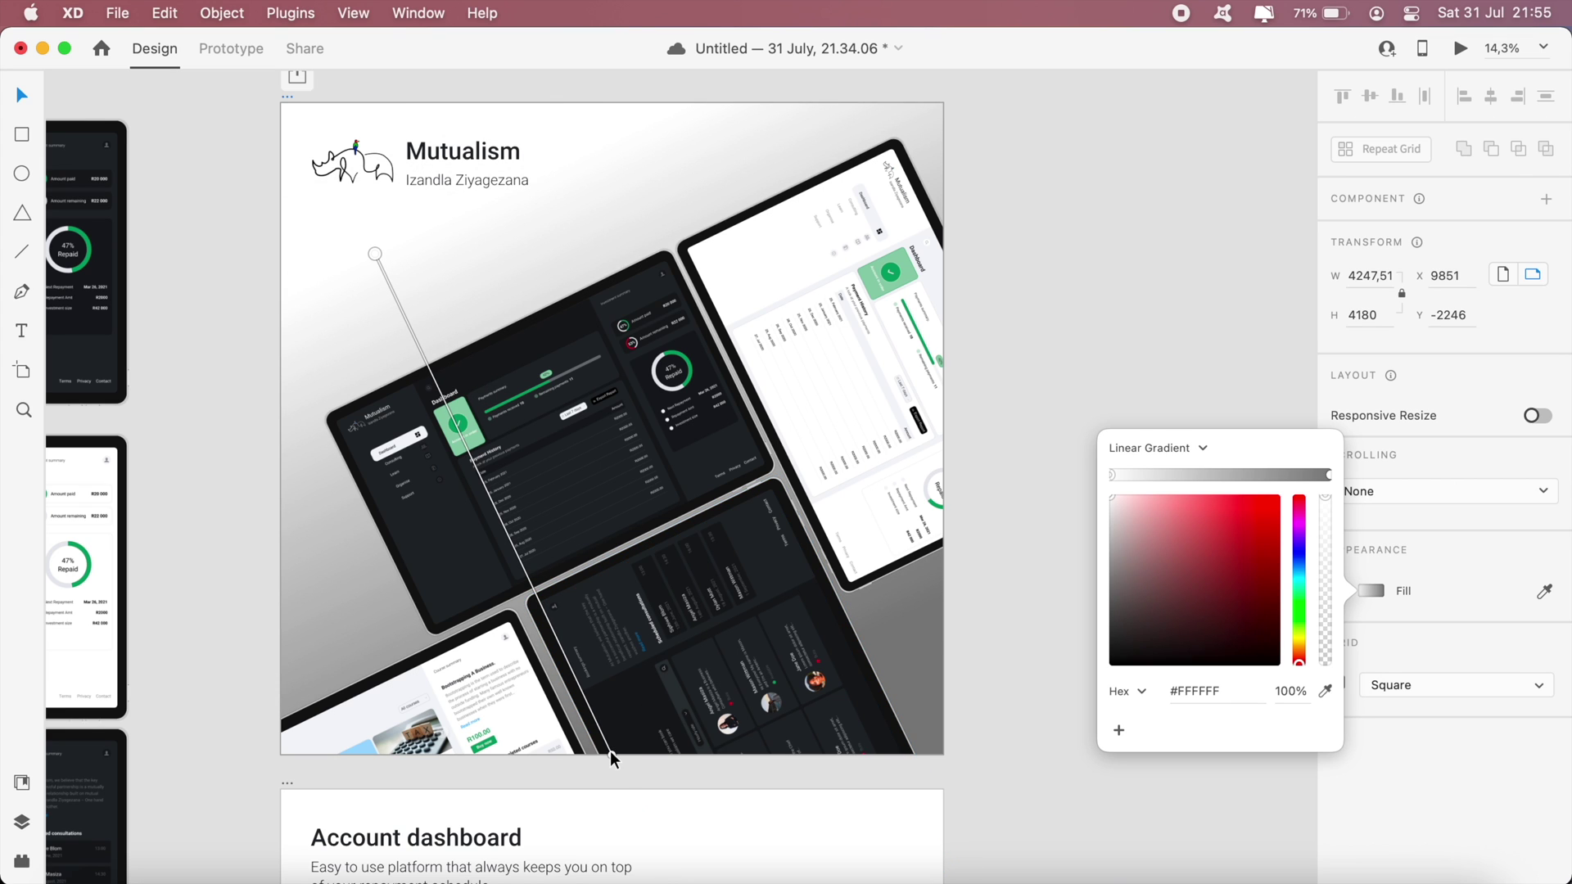
pyautogui.moveTo(611, 751); pyautogui.dragTo(930, 762)
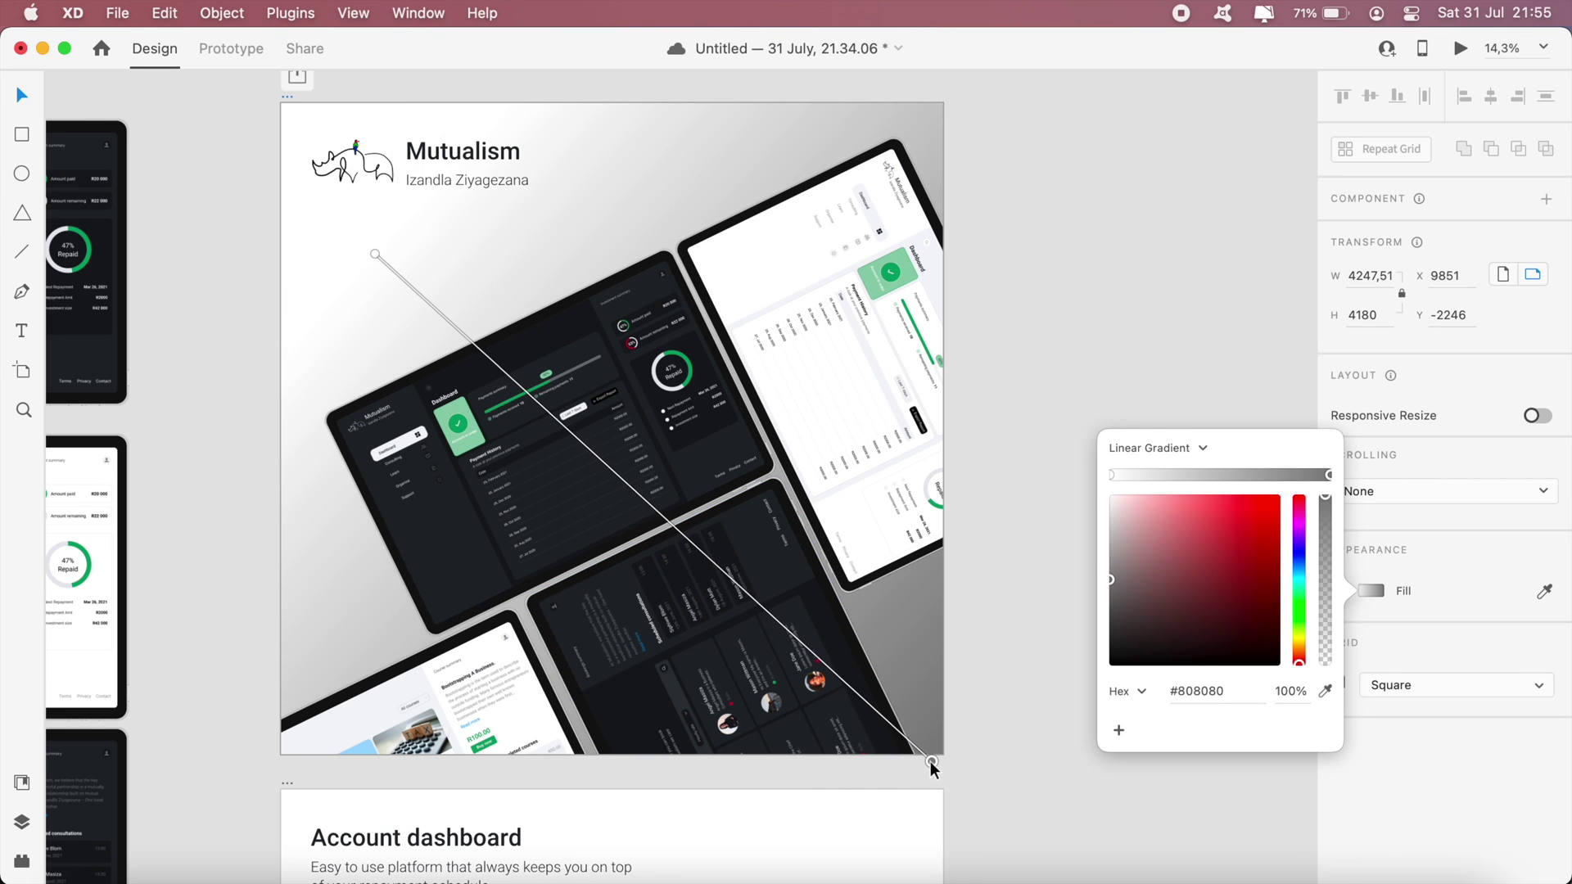
pyautogui.click(375, 254)
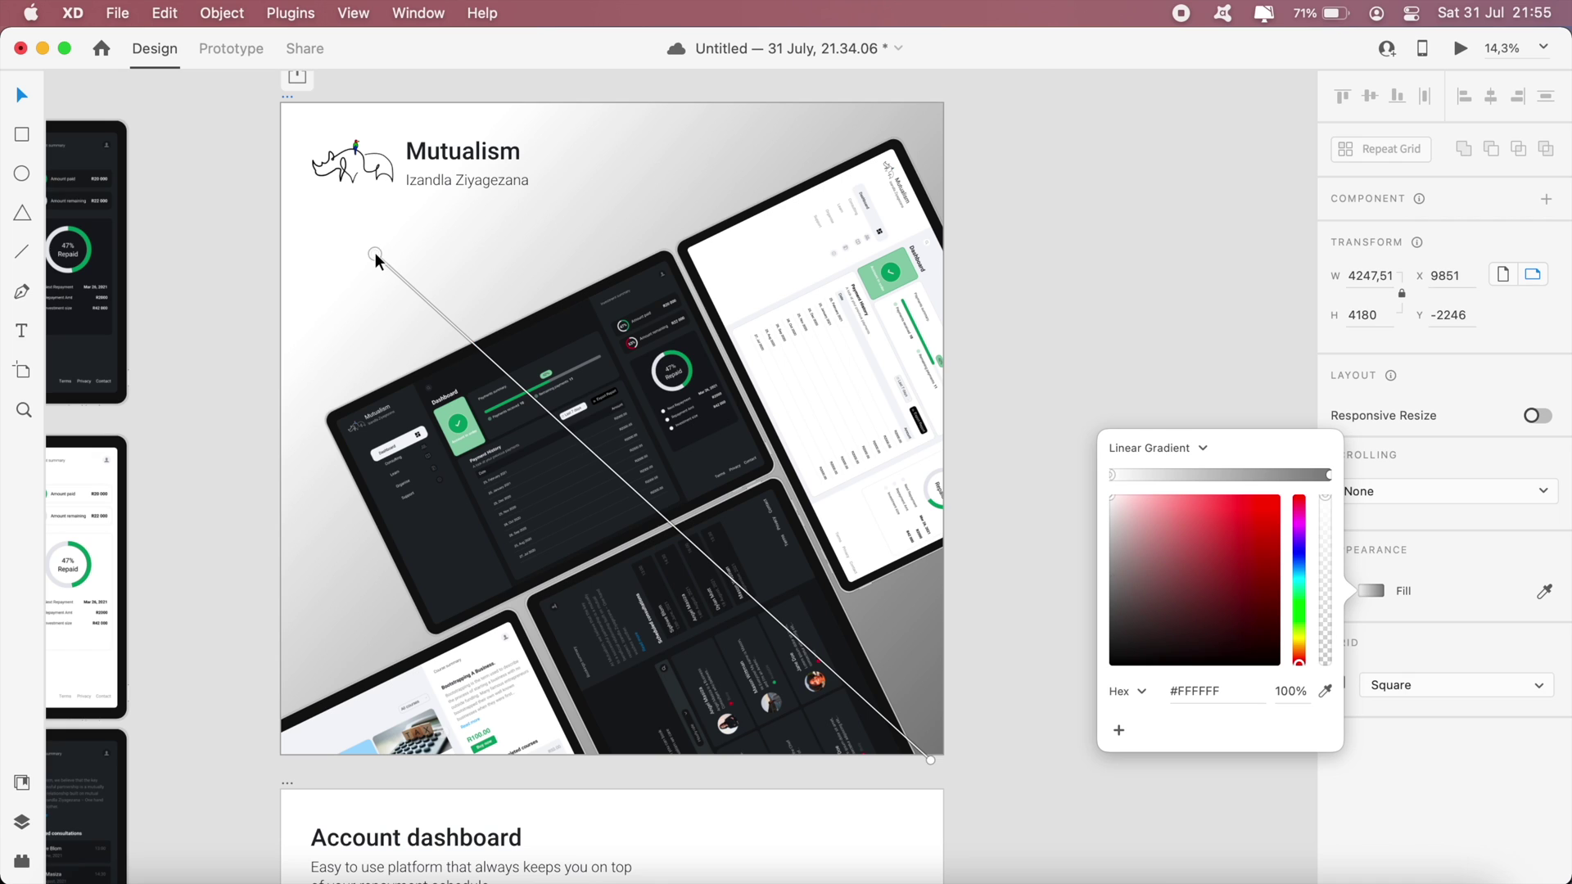
pyautogui.moveTo(375, 252); pyautogui.dragTo(375, 234)
# Set the gradient stops to pure white at the start and #F4F5F9 at the end
pyautogui.click(1239, 689)
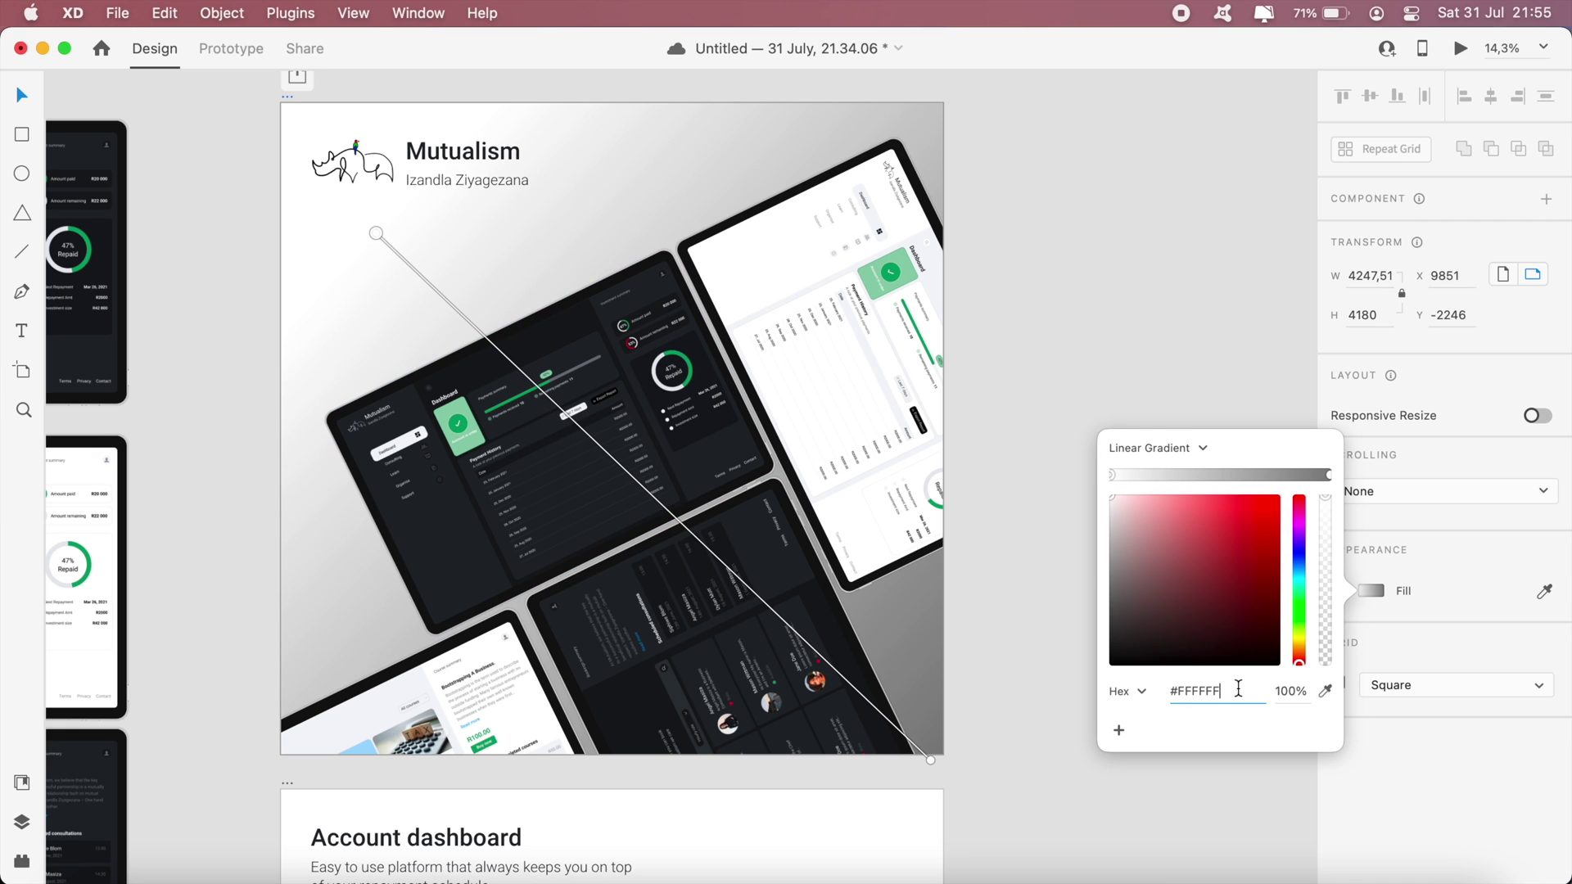
pyautogui.doubleClick(1239, 690)
pyautogui.write('F4F5F9')
pyautogui.press('Return')
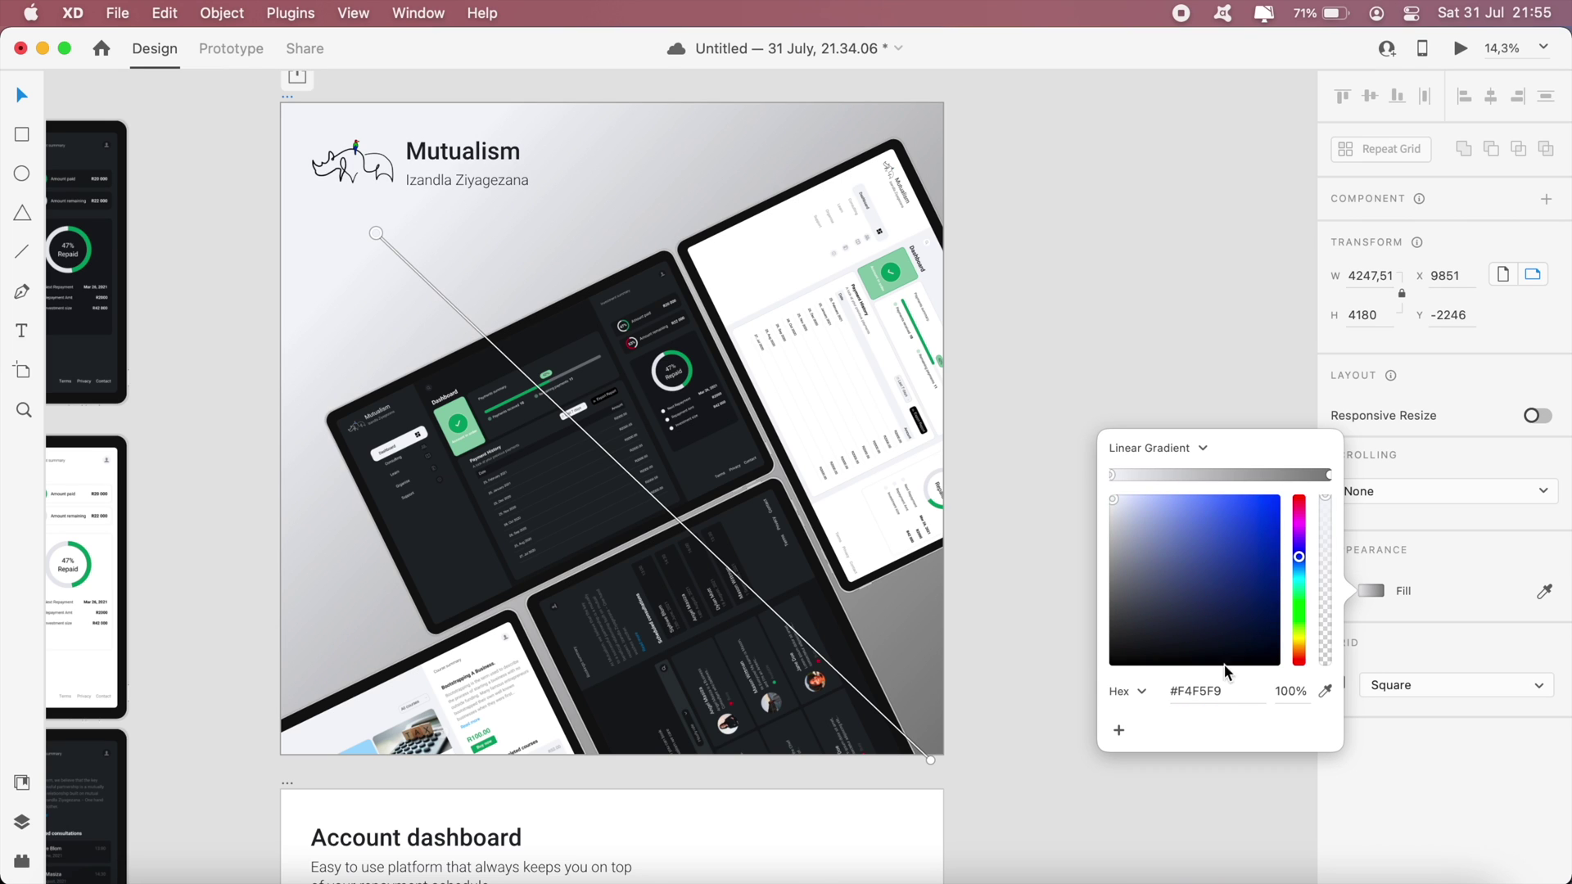
pyautogui.click(1329, 475)
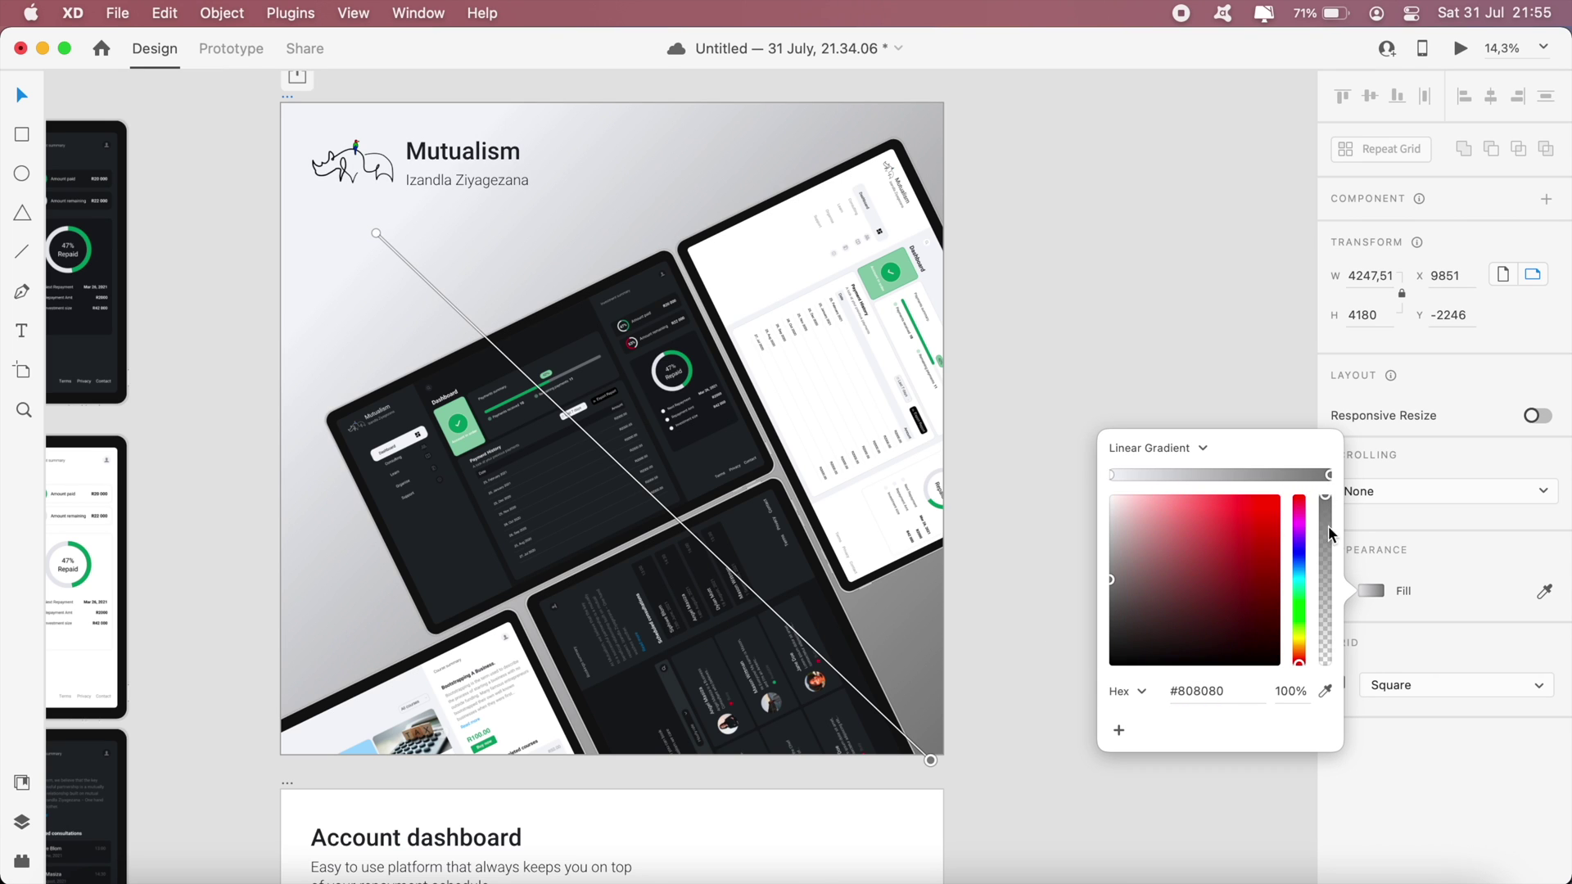
pyautogui.click(1235, 693)
pyautogui.write('#F4F5F9')
pyautogui.press('Return')
pyautogui.click(1110, 475)
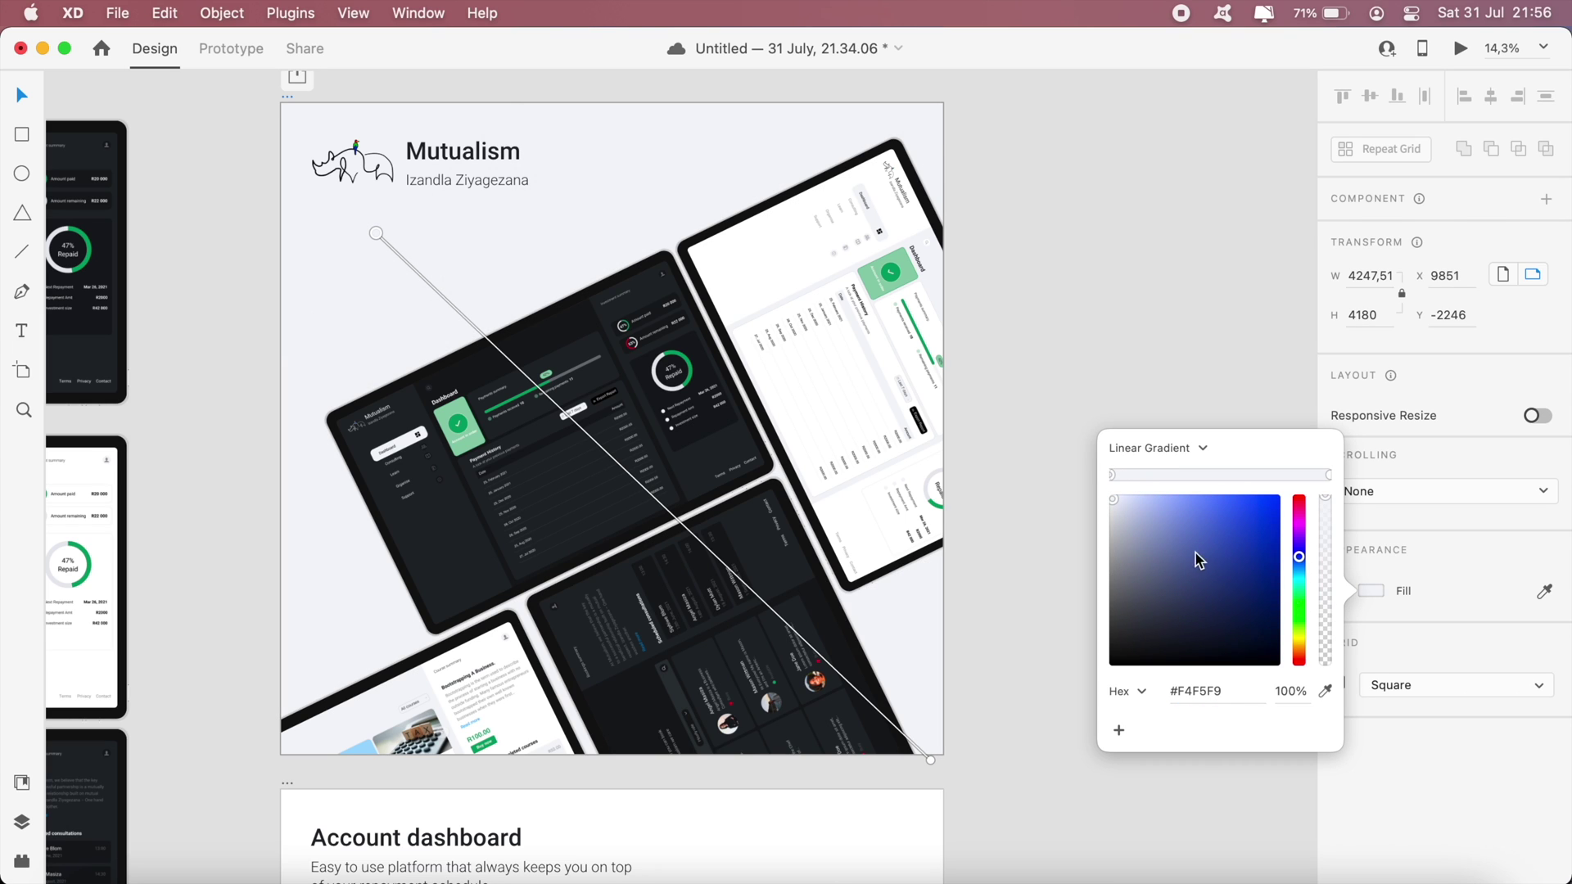
pyautogui.moveTo(1173, 537); pyautogui.dragTo(1029, 446)
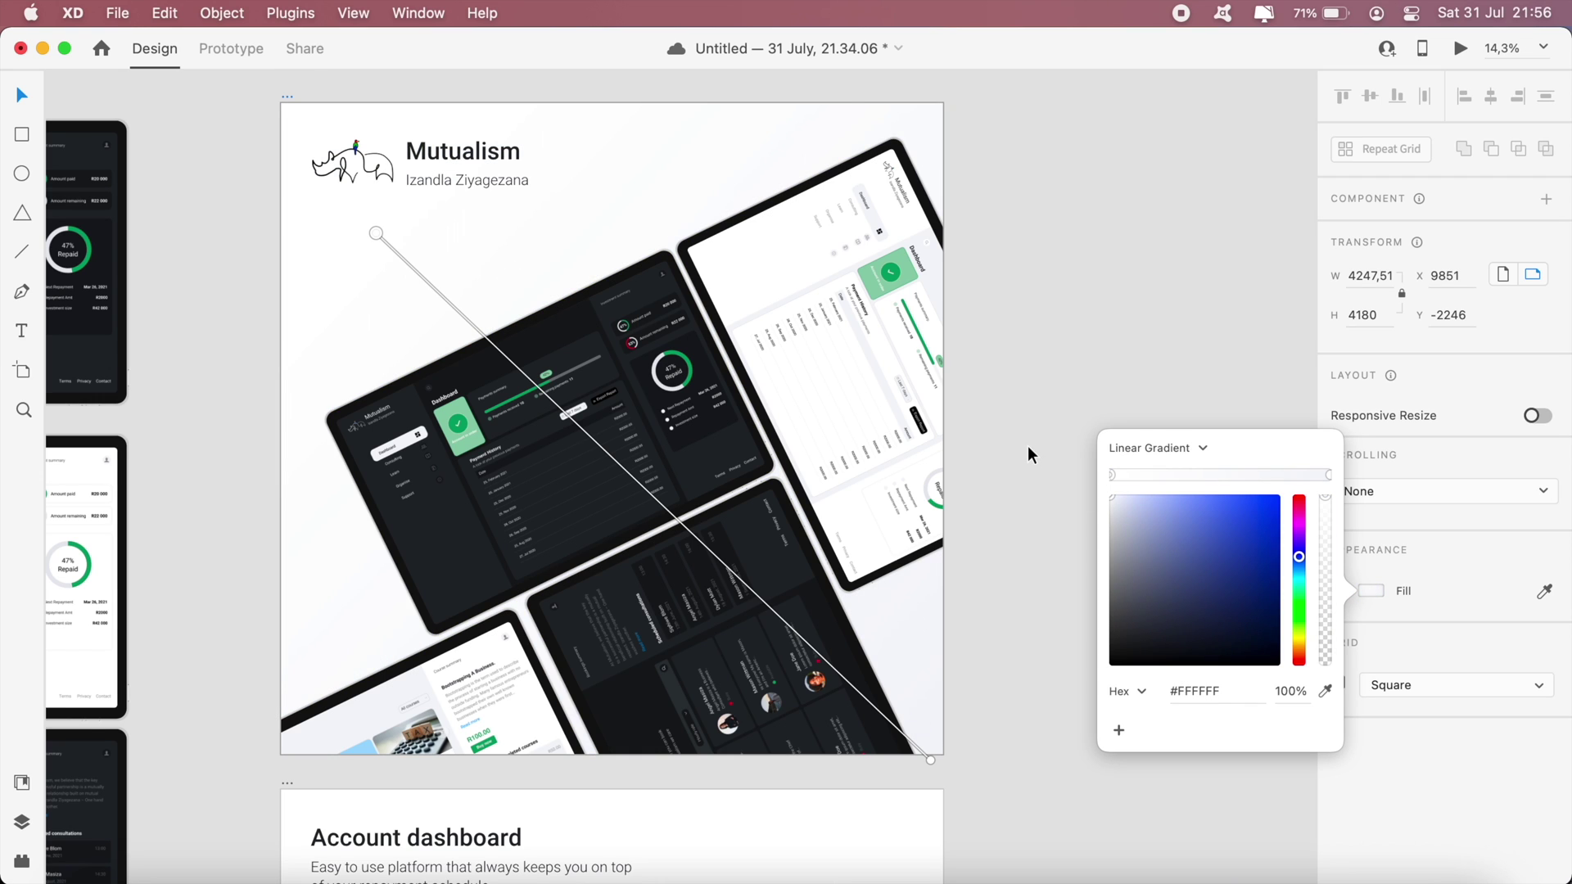
pyautogui.click(1330, 475)
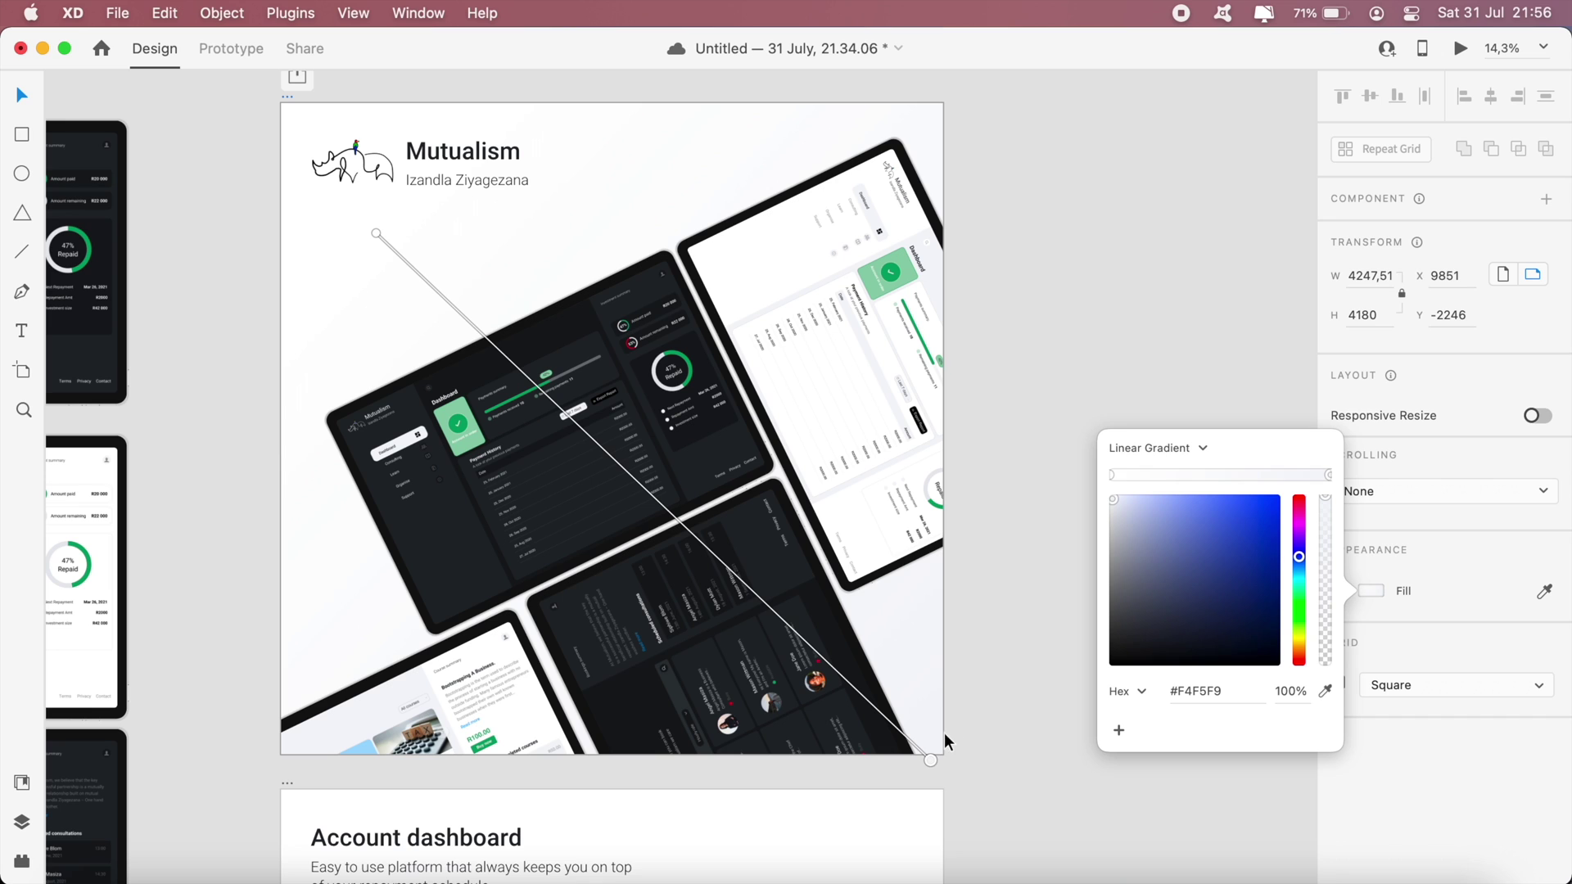
# Shorten and reposition the gradient handles toward the artboard centre
pyautogui.moveTo(930, 759); pyautogui.dragTo(918, 745)
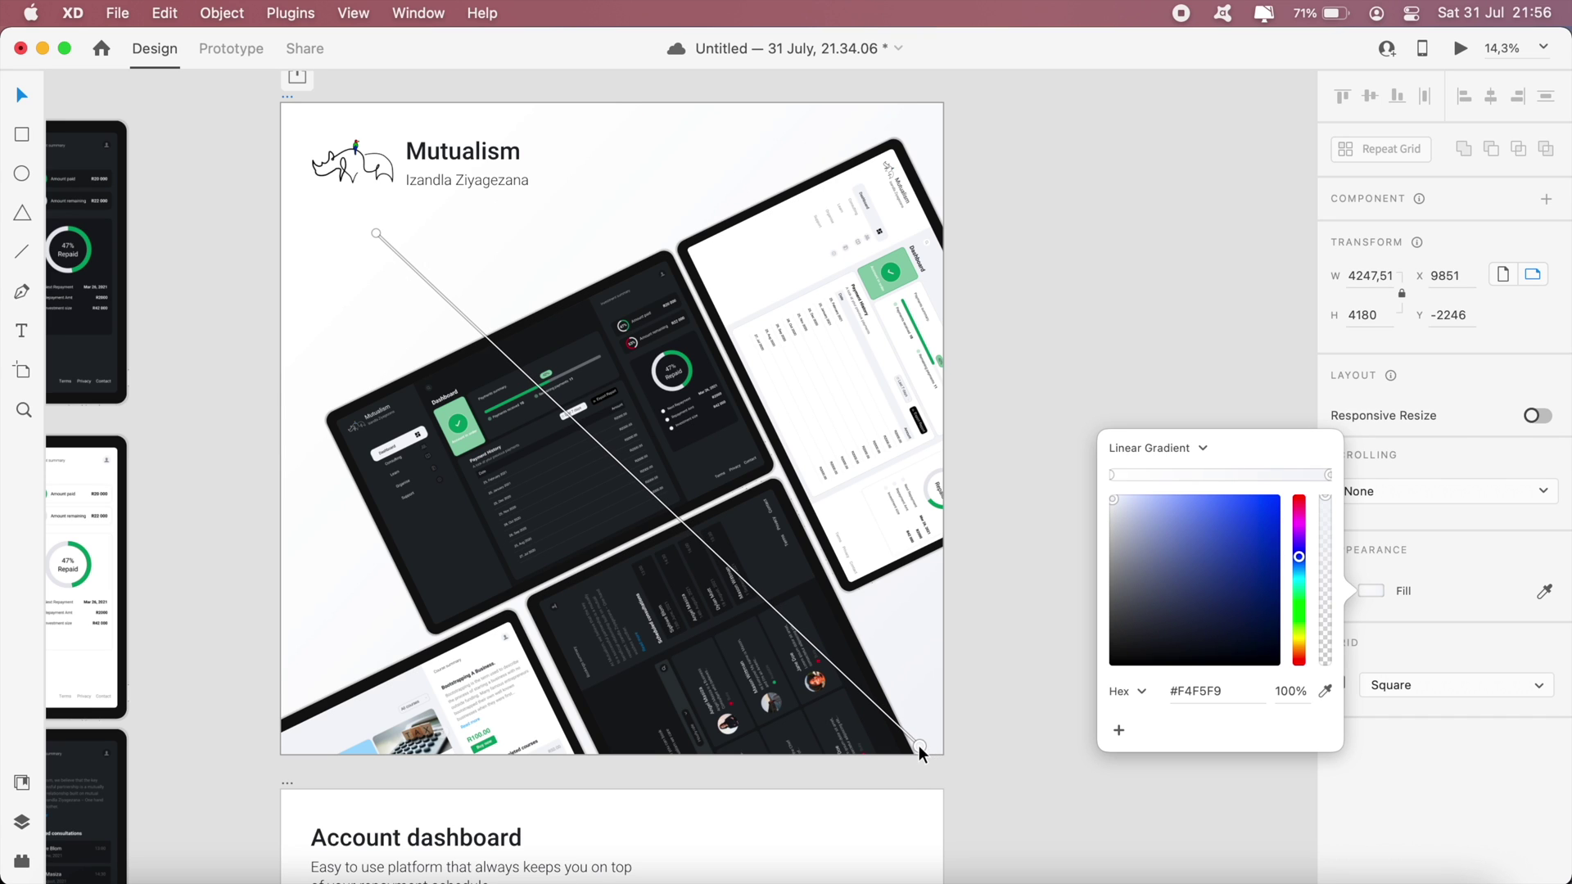
pyautogui.moveTo(376, 234); pyautogui.dragTo(443, 247)
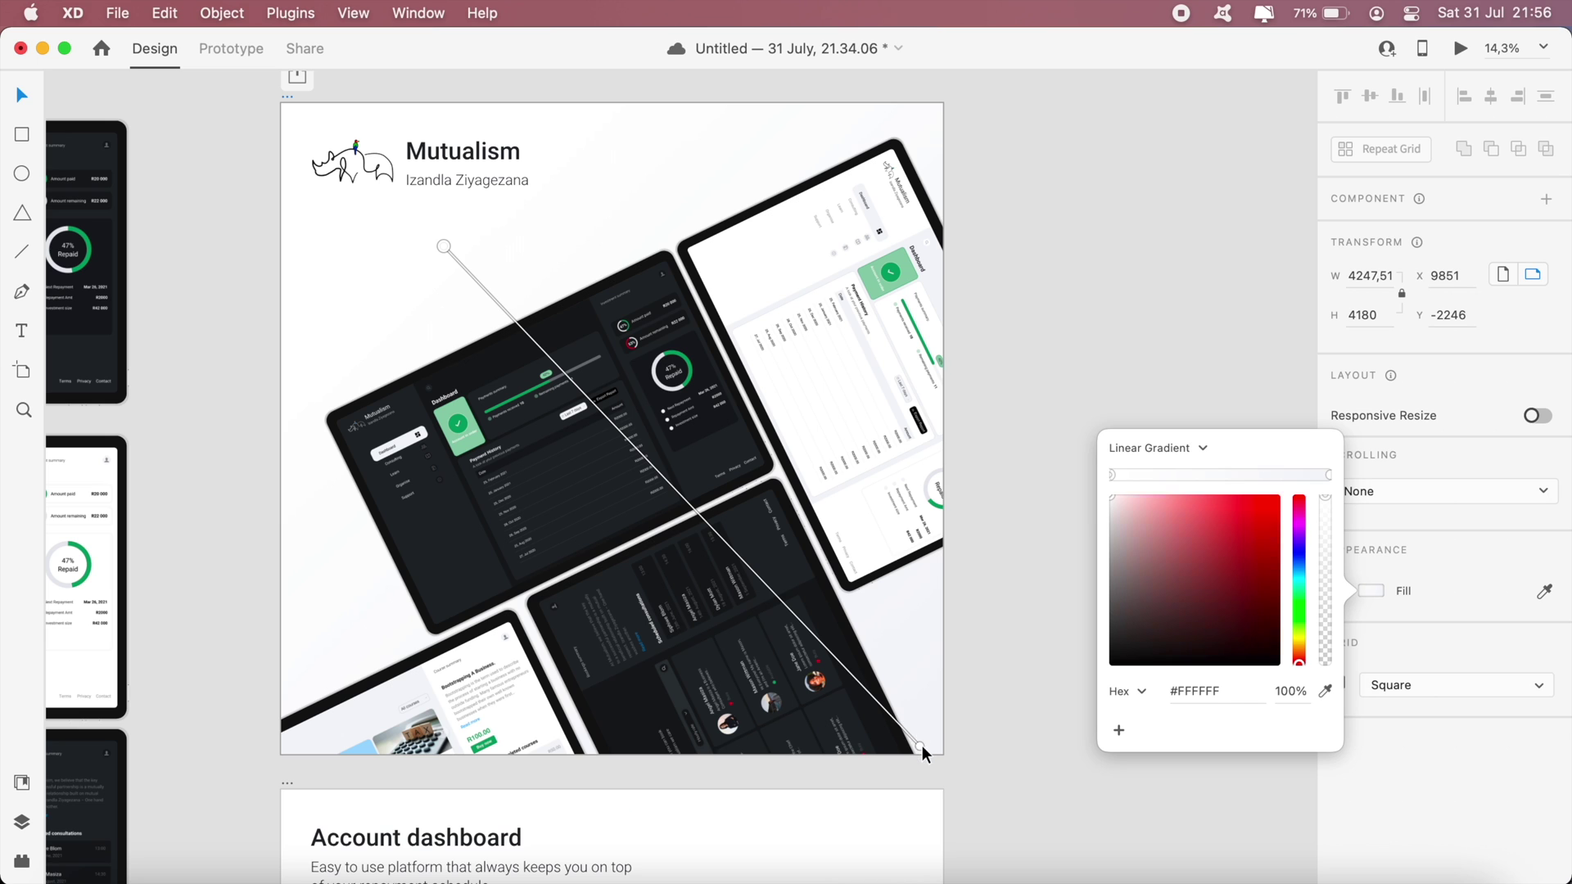
pyautogui.moveTo(920, 746); pyautogui.dragTo(776, 629)
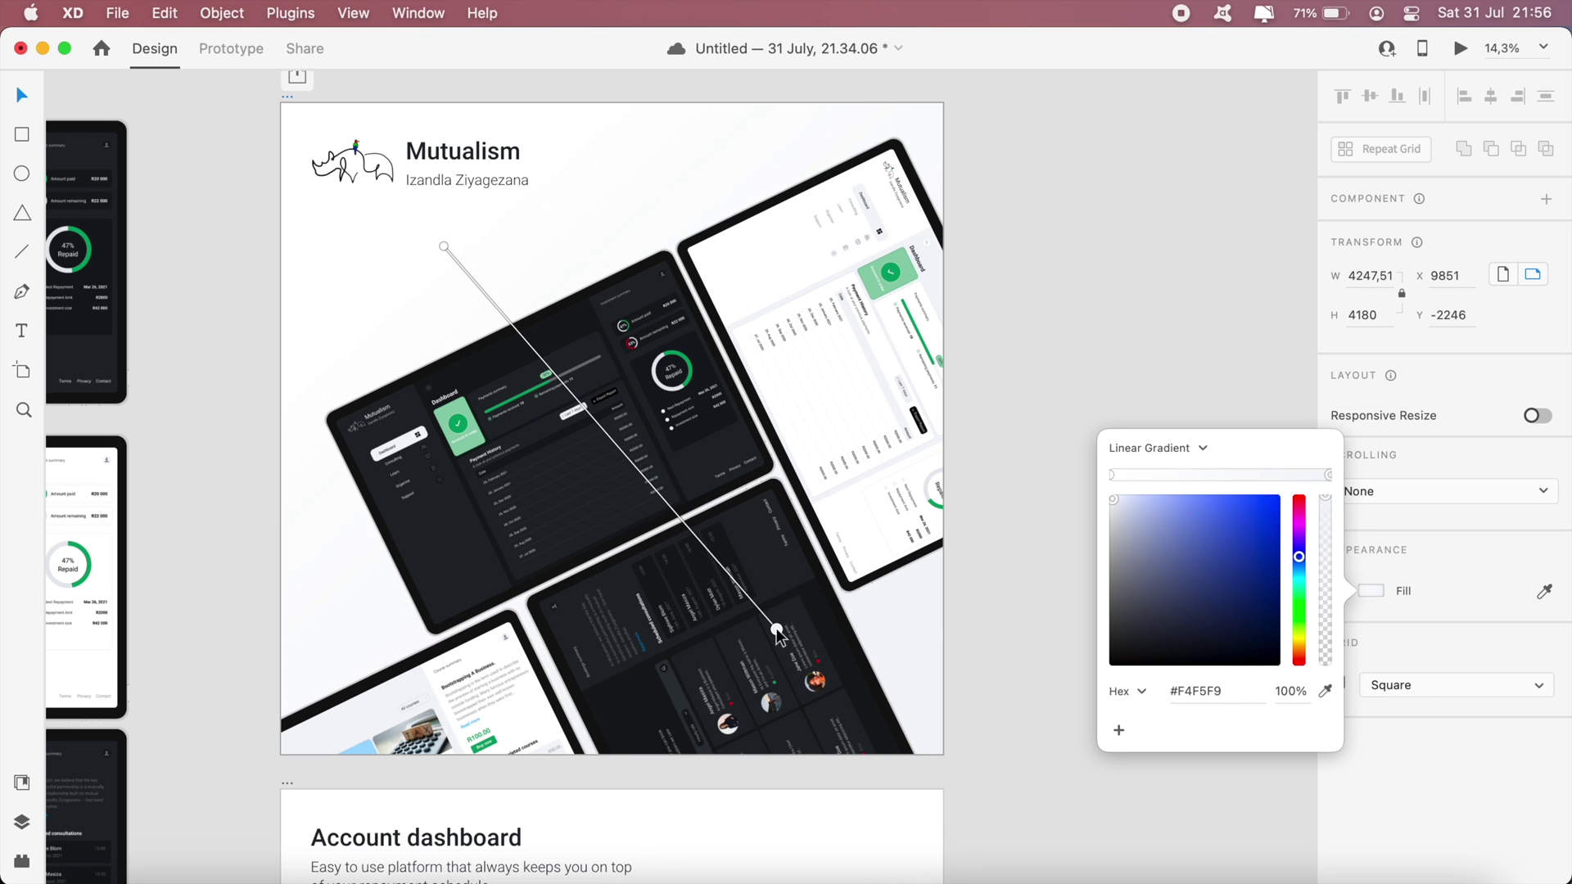
pyautogui.click(982, 632)
# Delete the mockup image from the duplicated cover artboard, leaving its gradient background
pyautogui.scroll(-5, 979, 624)
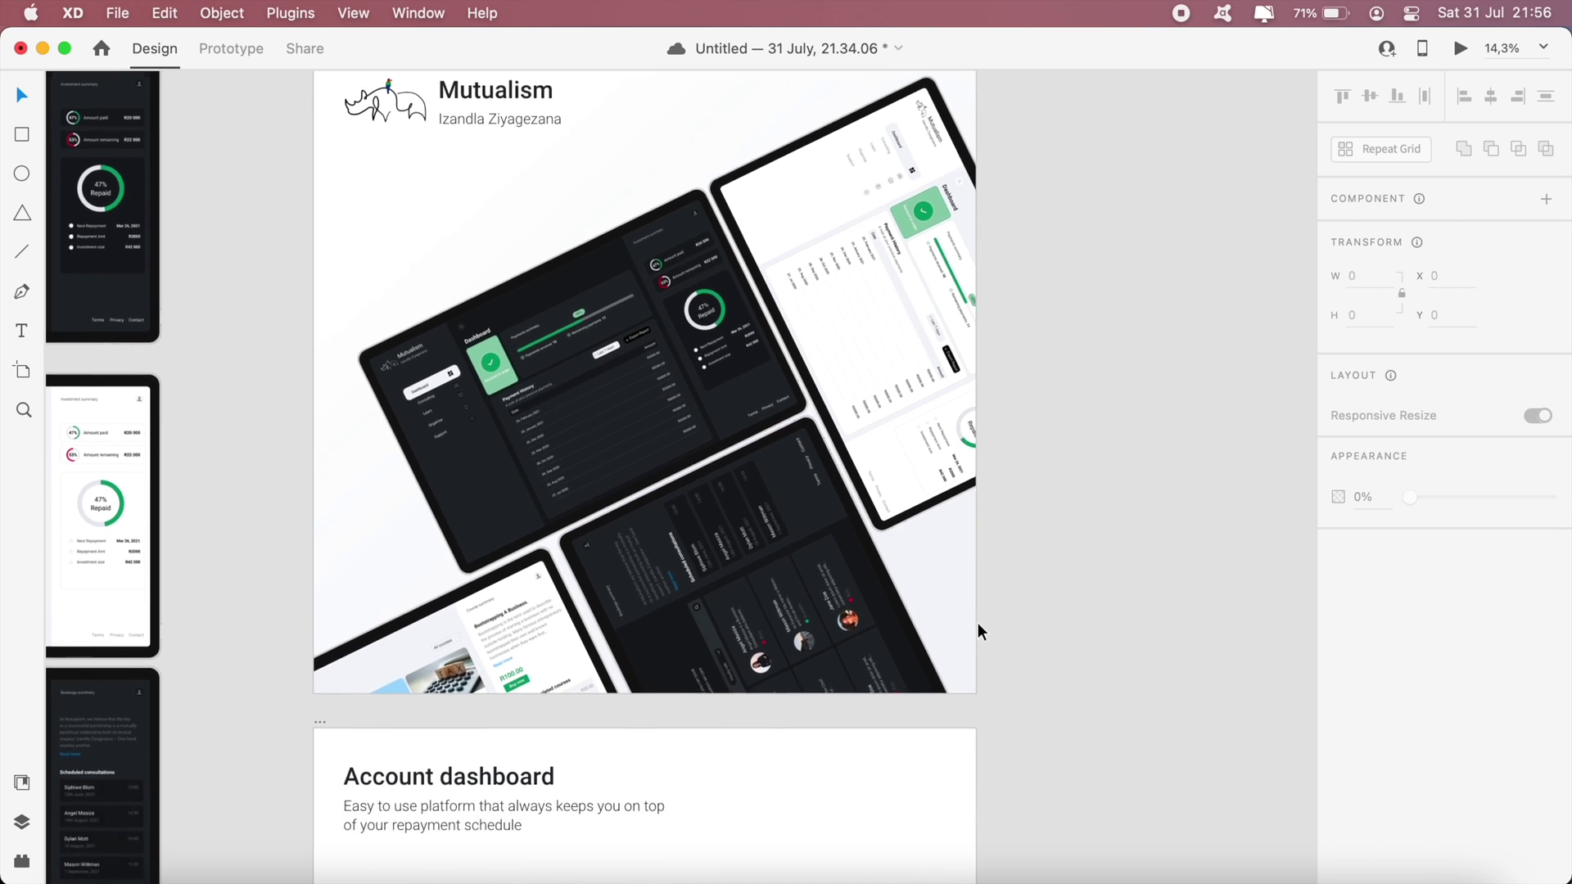
pyautogui.scroll(-2, 978, 622)
pyautogui.scroll(5, 907, 528)
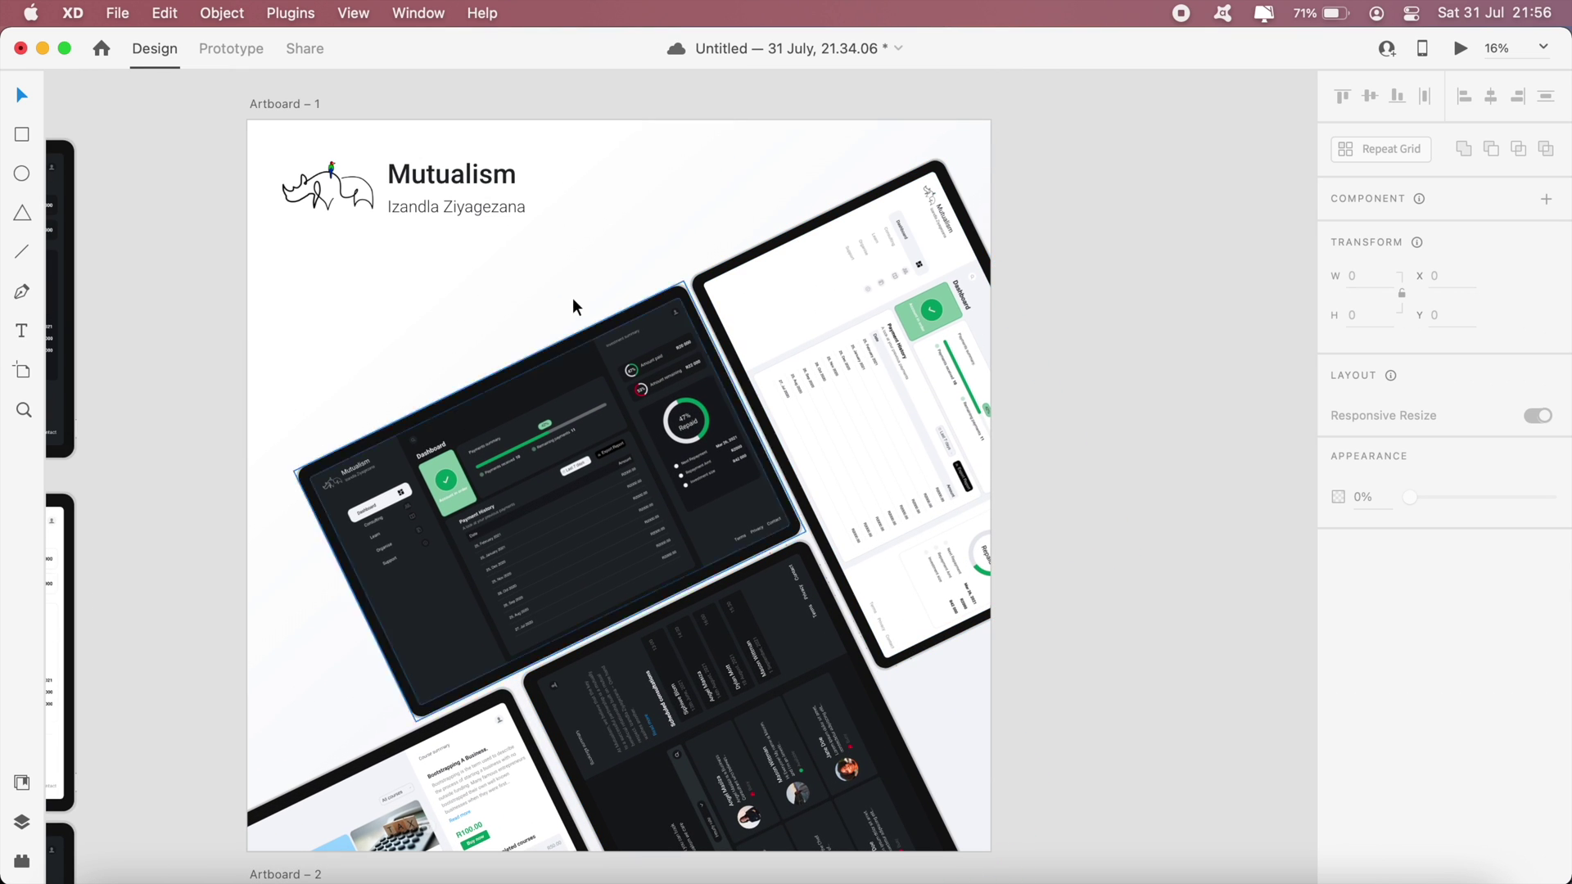
pyautogui.click(293, 104)
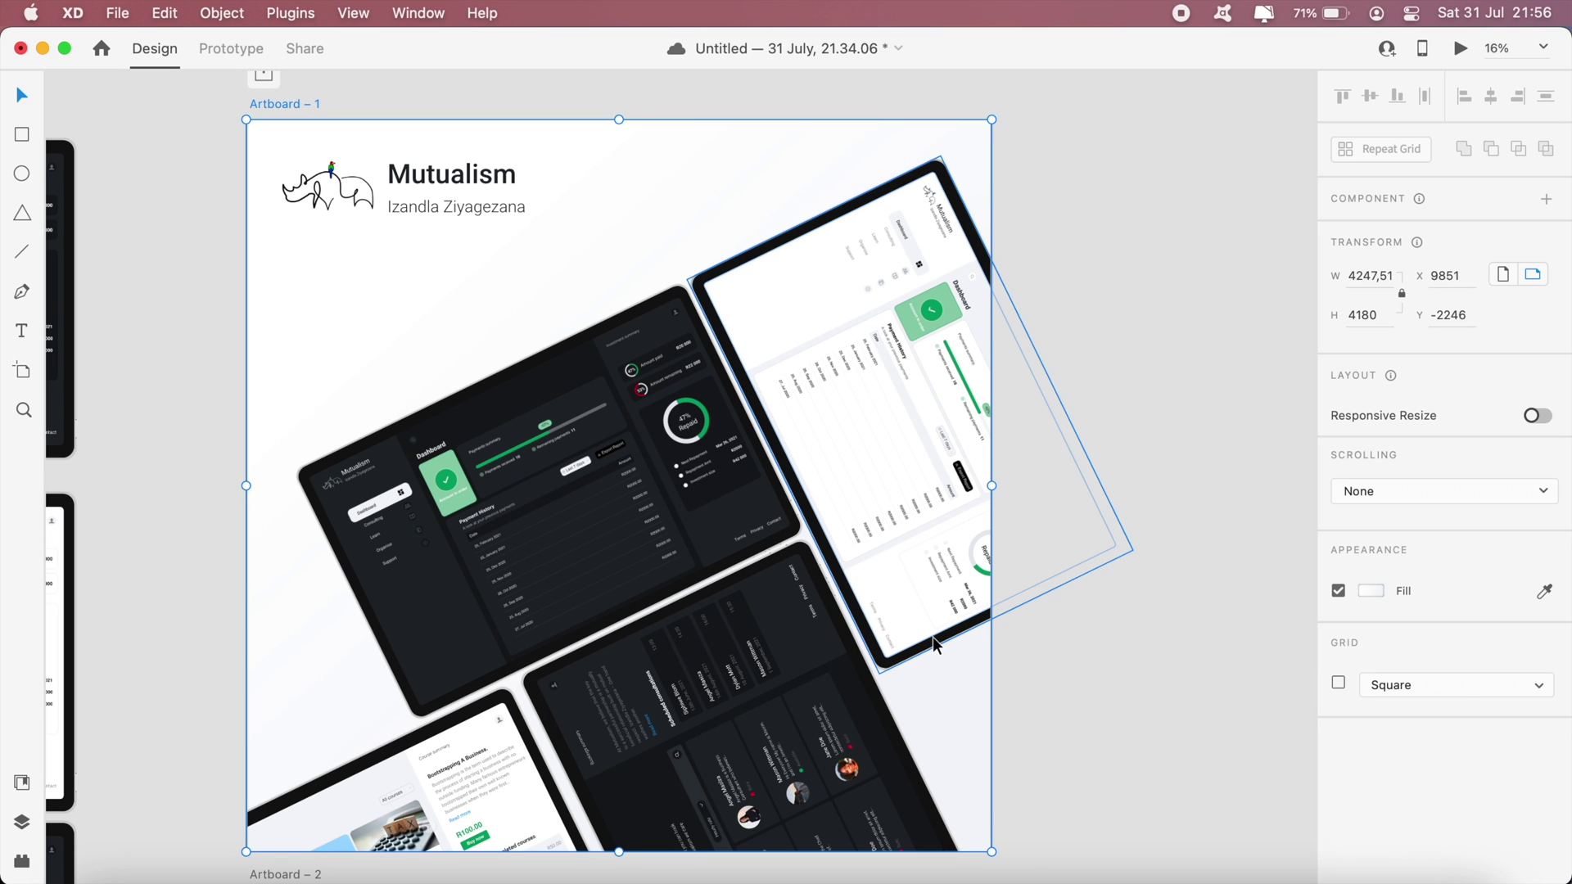
pyautogui.scroll(-3, 823, 797)
pyautogui.scroll(-8, 818, 789)
pyautogui.scroll(18, 1099, 577)
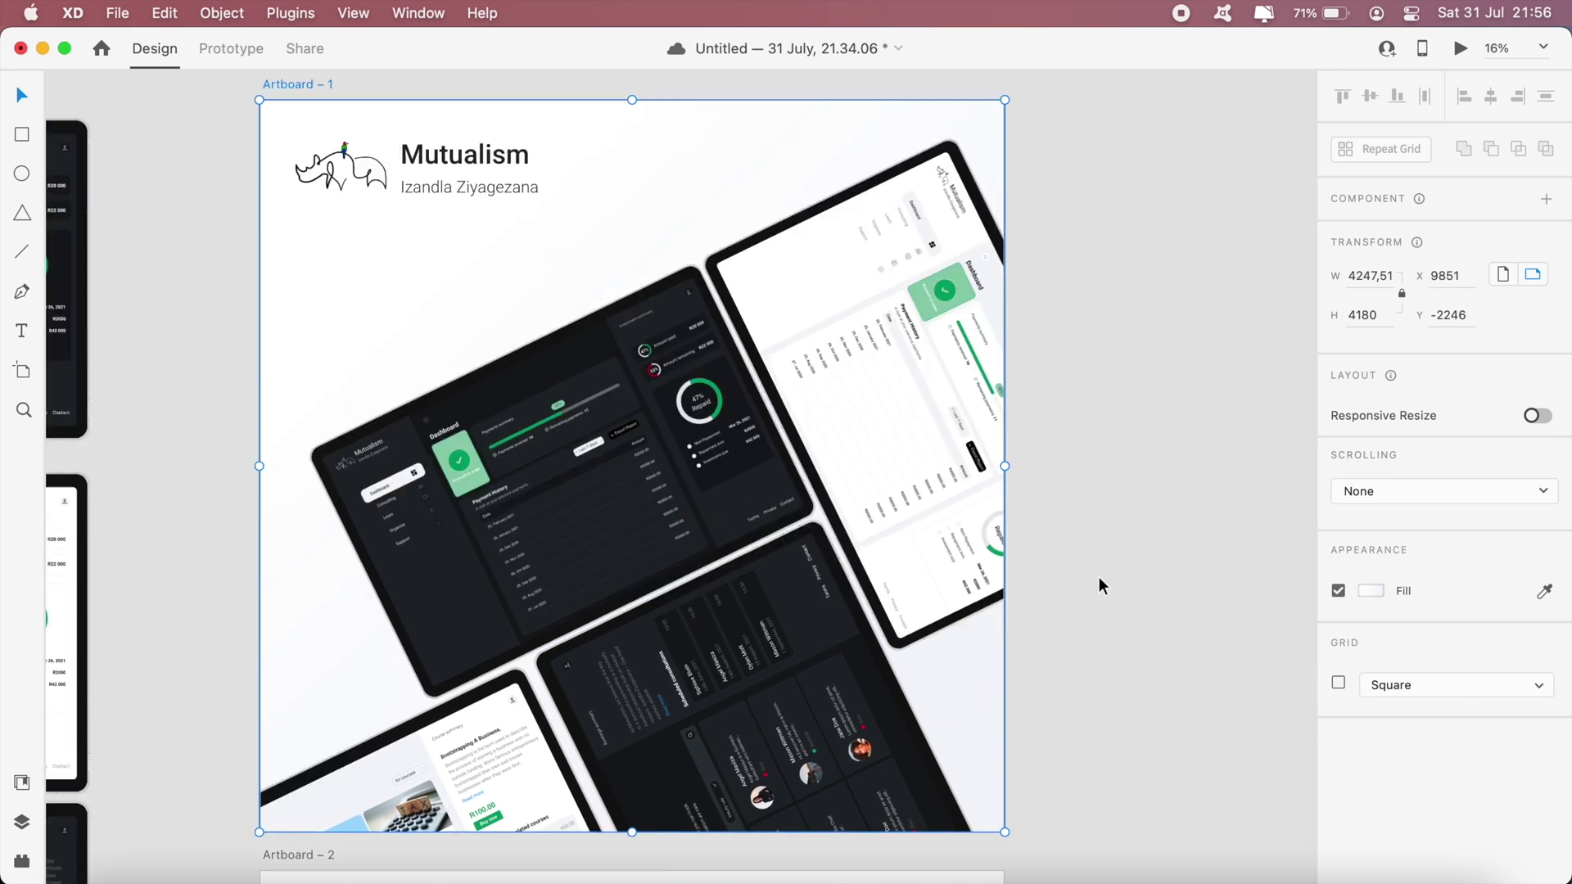
pyautogui.scroll(-5, 665, 627)
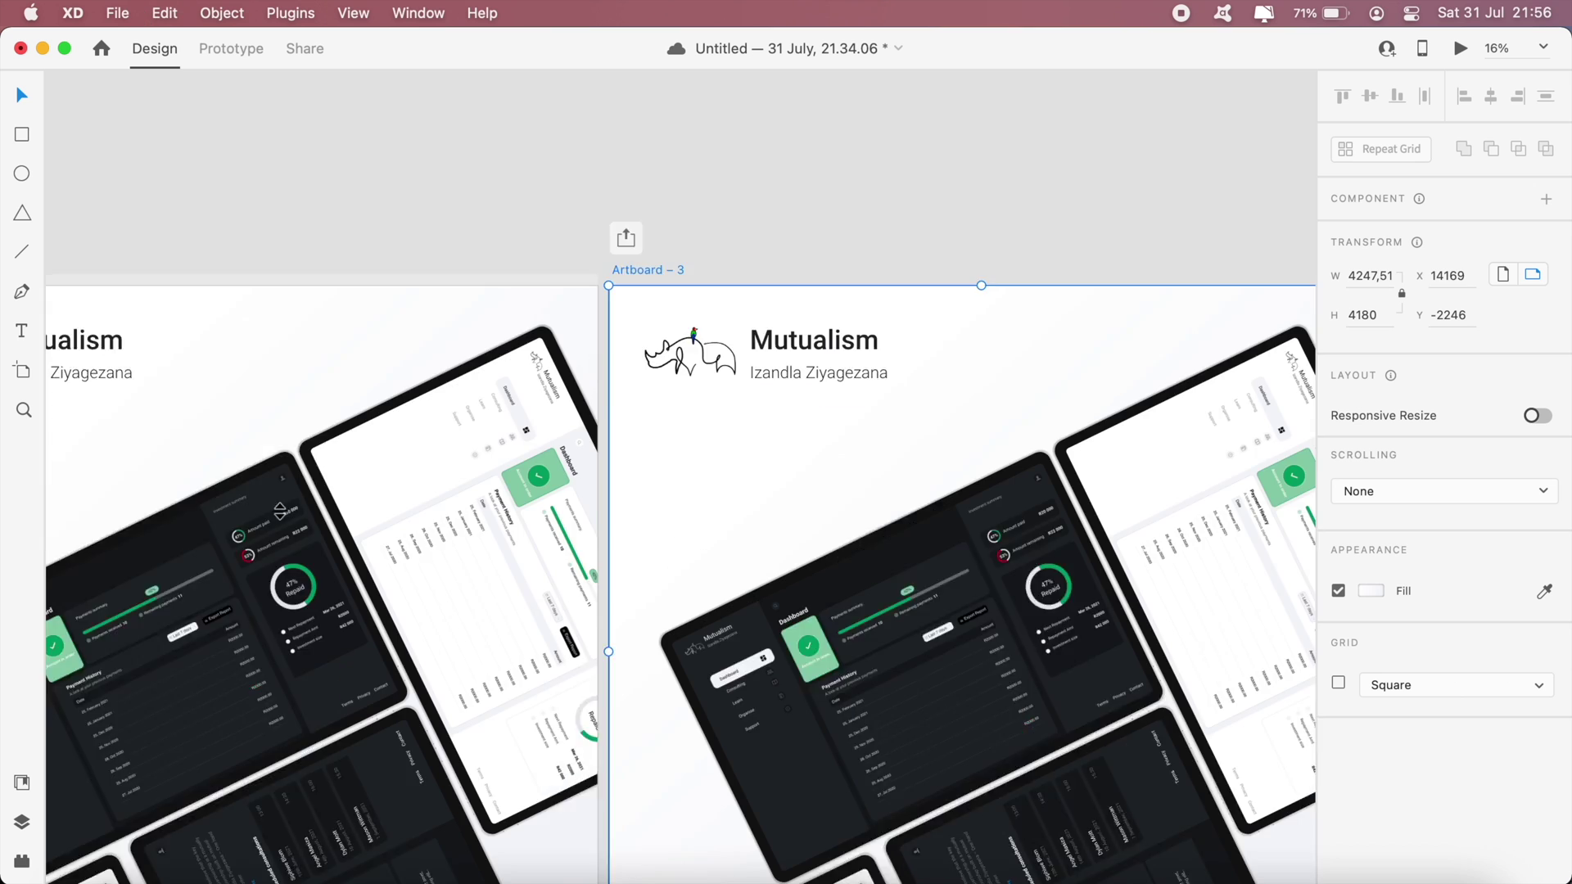
pyautogui.scroll(-4, 665, 627)
pyautogui.click(665, 626)
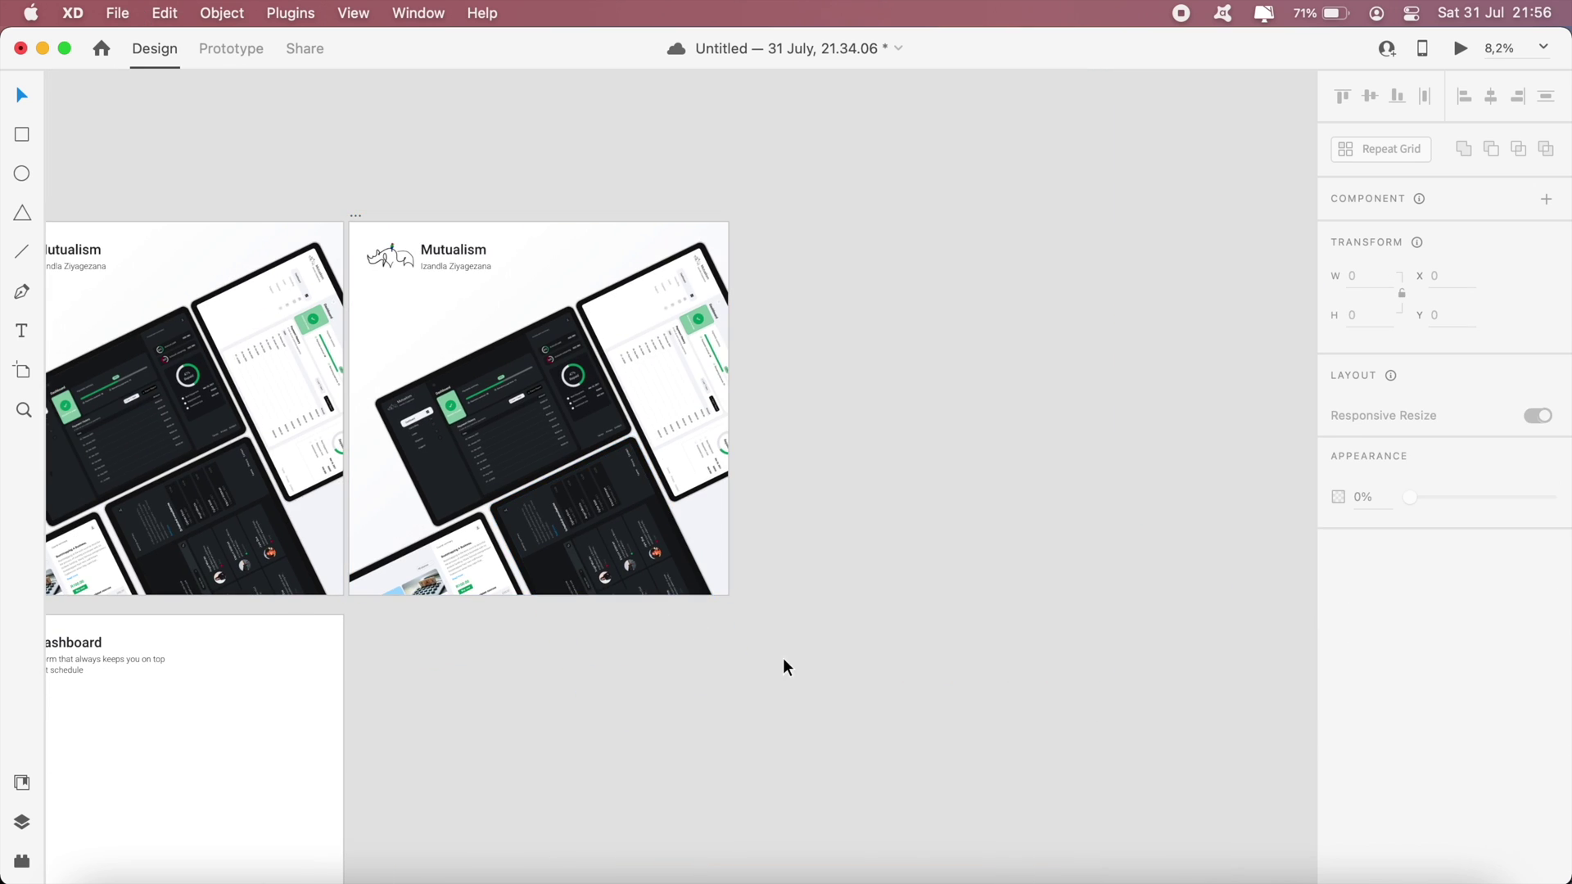
pyautogui.moveTo(782, 658); pyautogui.dragTo(409, 237)
pyautogui.press('BackSpace')
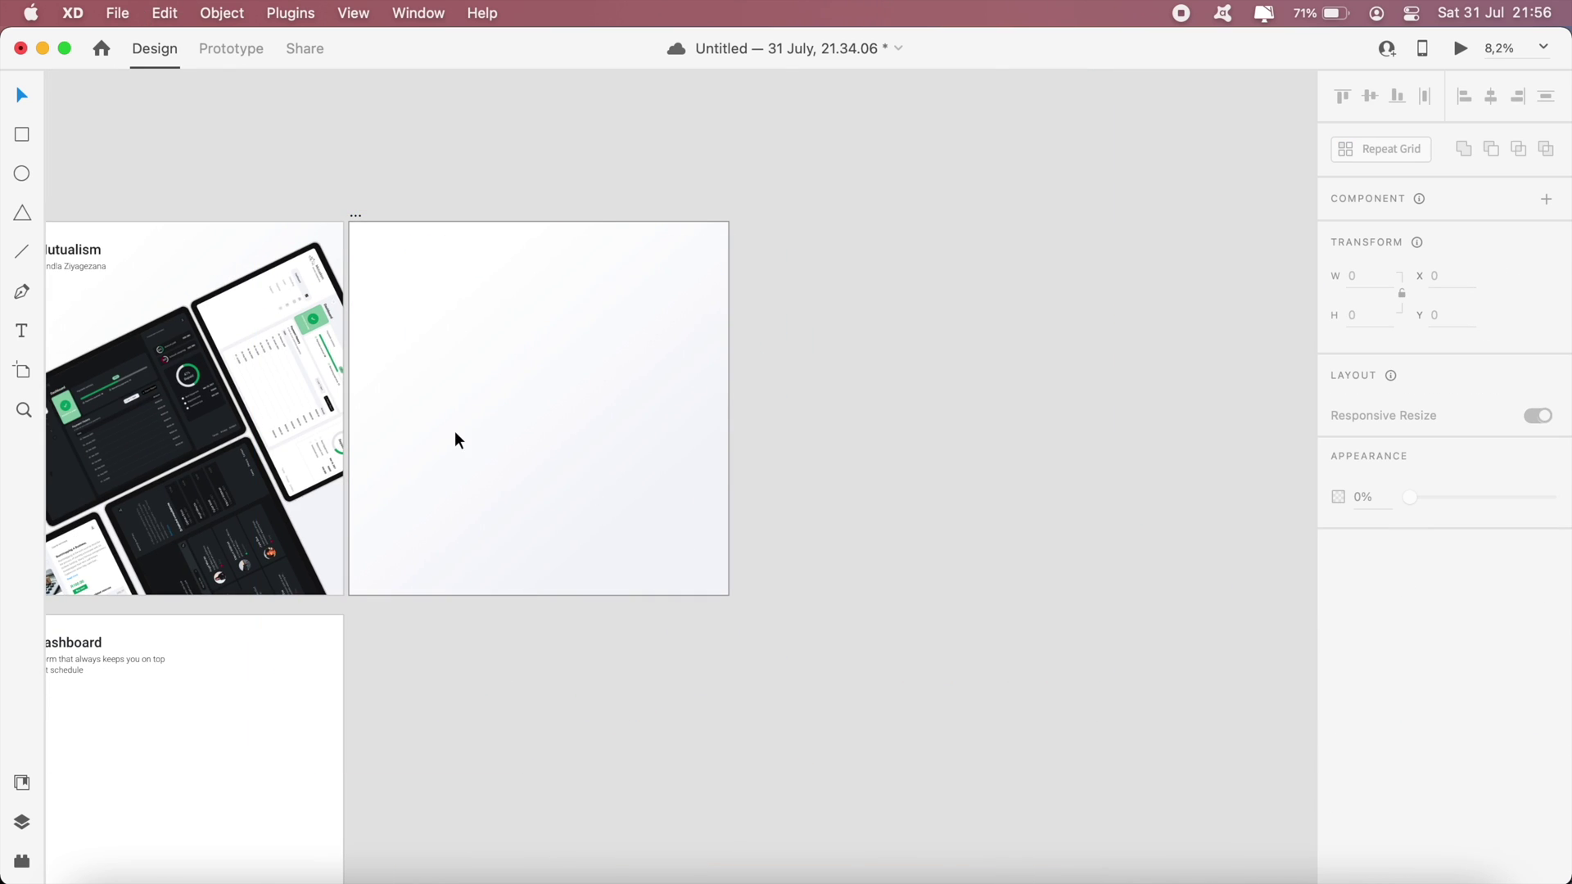
# Move the Account dashboard title and subtitle into the blank copy and delete the old artboard
pyautogui.hscroll(-5, 455, 431)
pyautogui.scroll(-3, 454, 431)
pyautogui.moveTo(708, 724); pyautogui.dragTo(221, 454)
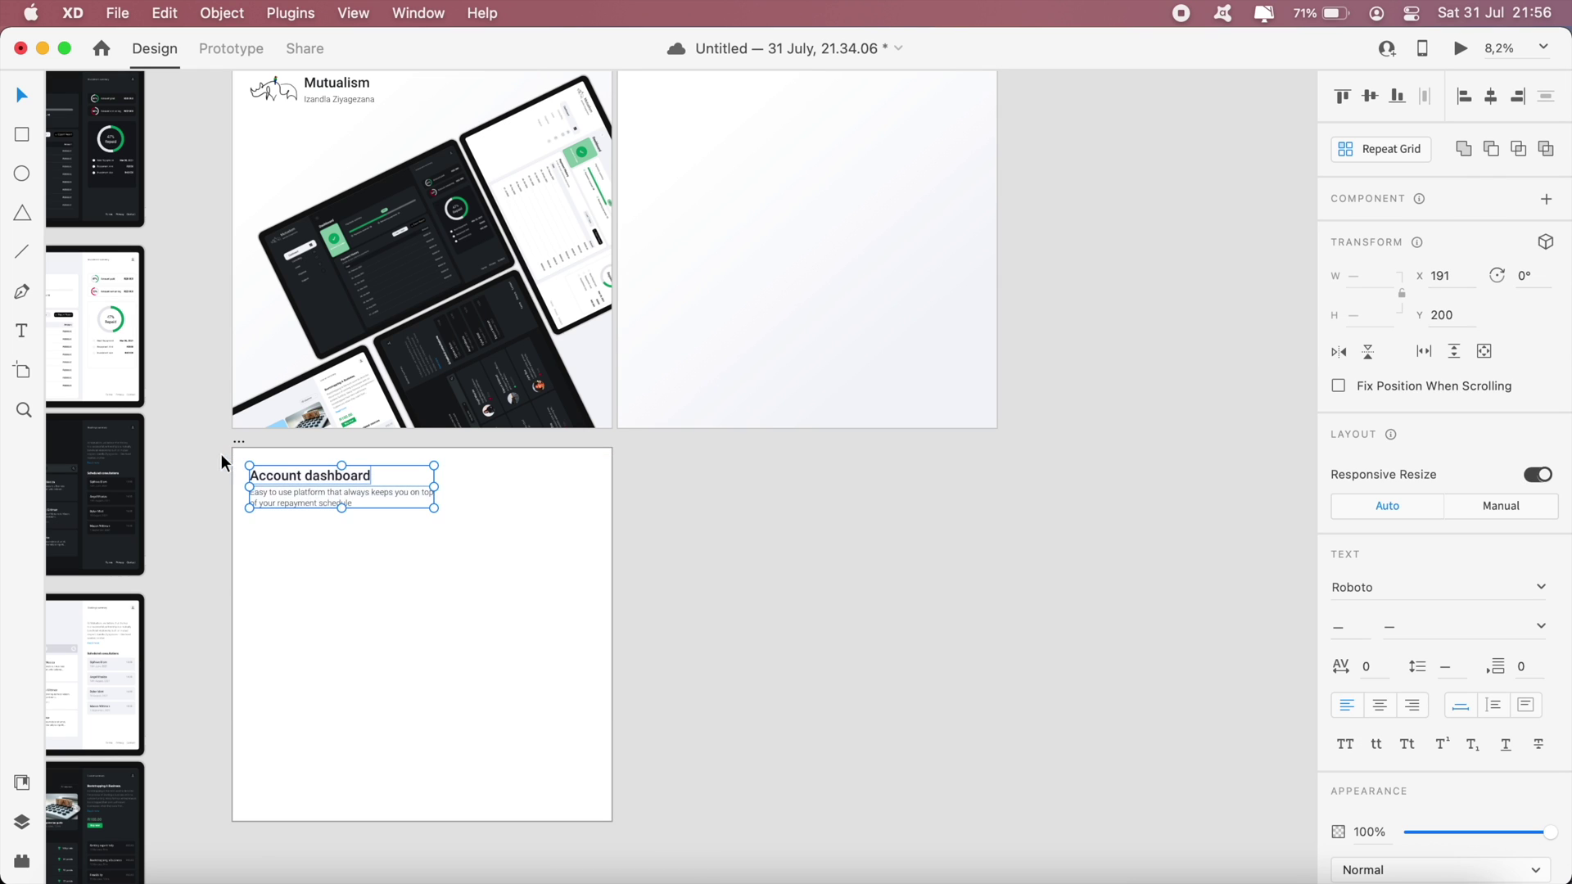
pyautogui.press('BackSpace')
pyautogui.click(834, 227)
pyautogui.write('Account dashboard Easy to use platform that always keeps you on top of your repayment schedule')
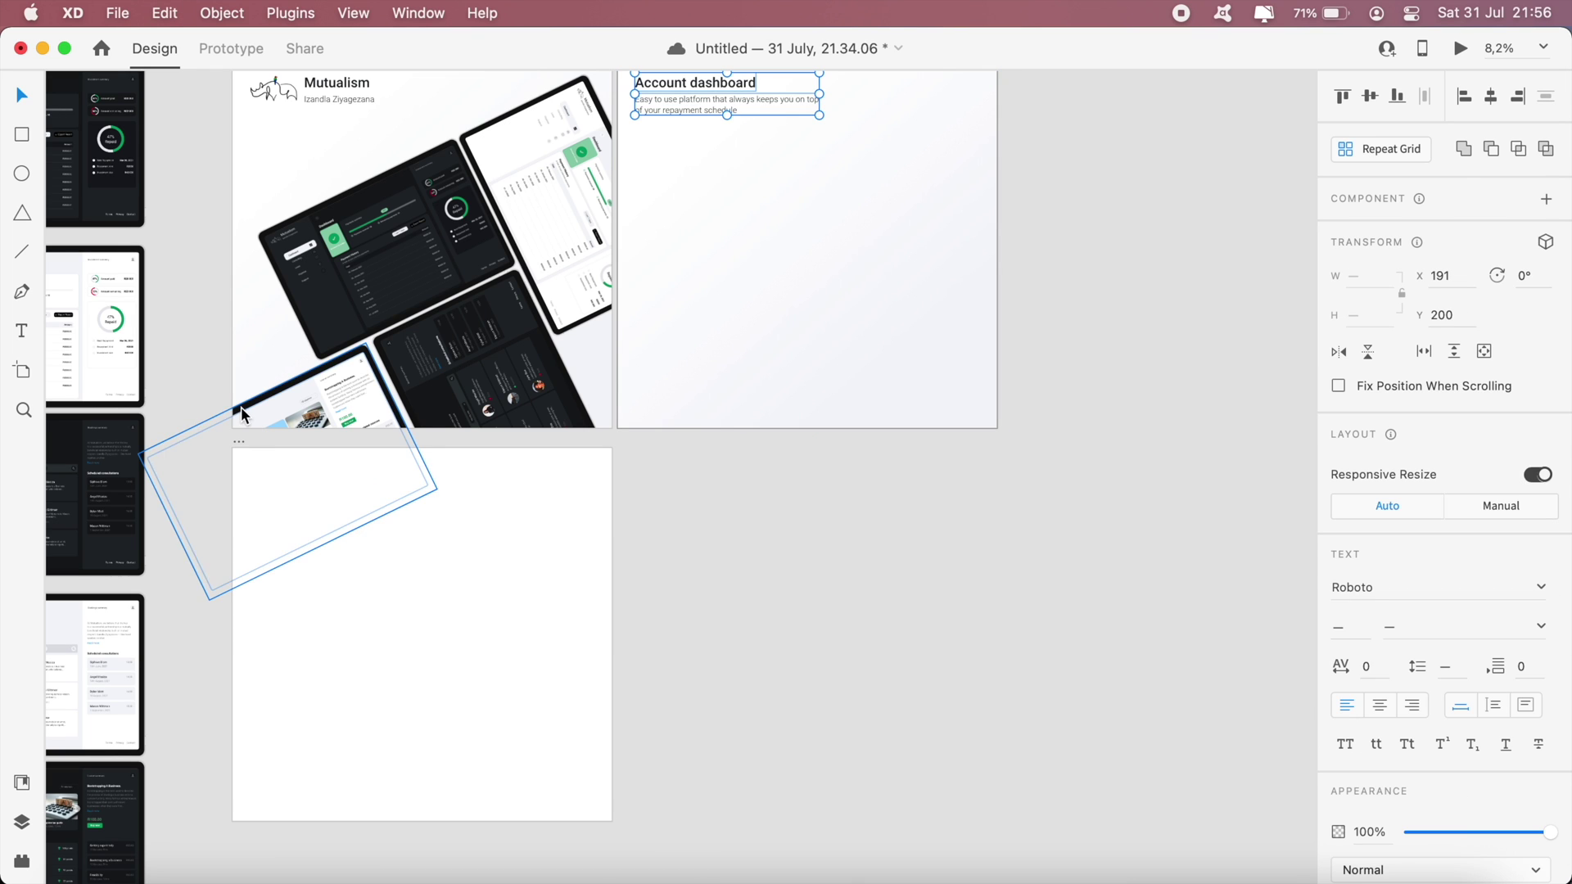
pyautogui.click(252, 466)
pyautogui.press('BackSpace')
# Place the Account dashboard artboard directly below the Mutualism cover
pyautogui.scroll(5, 252, 455)
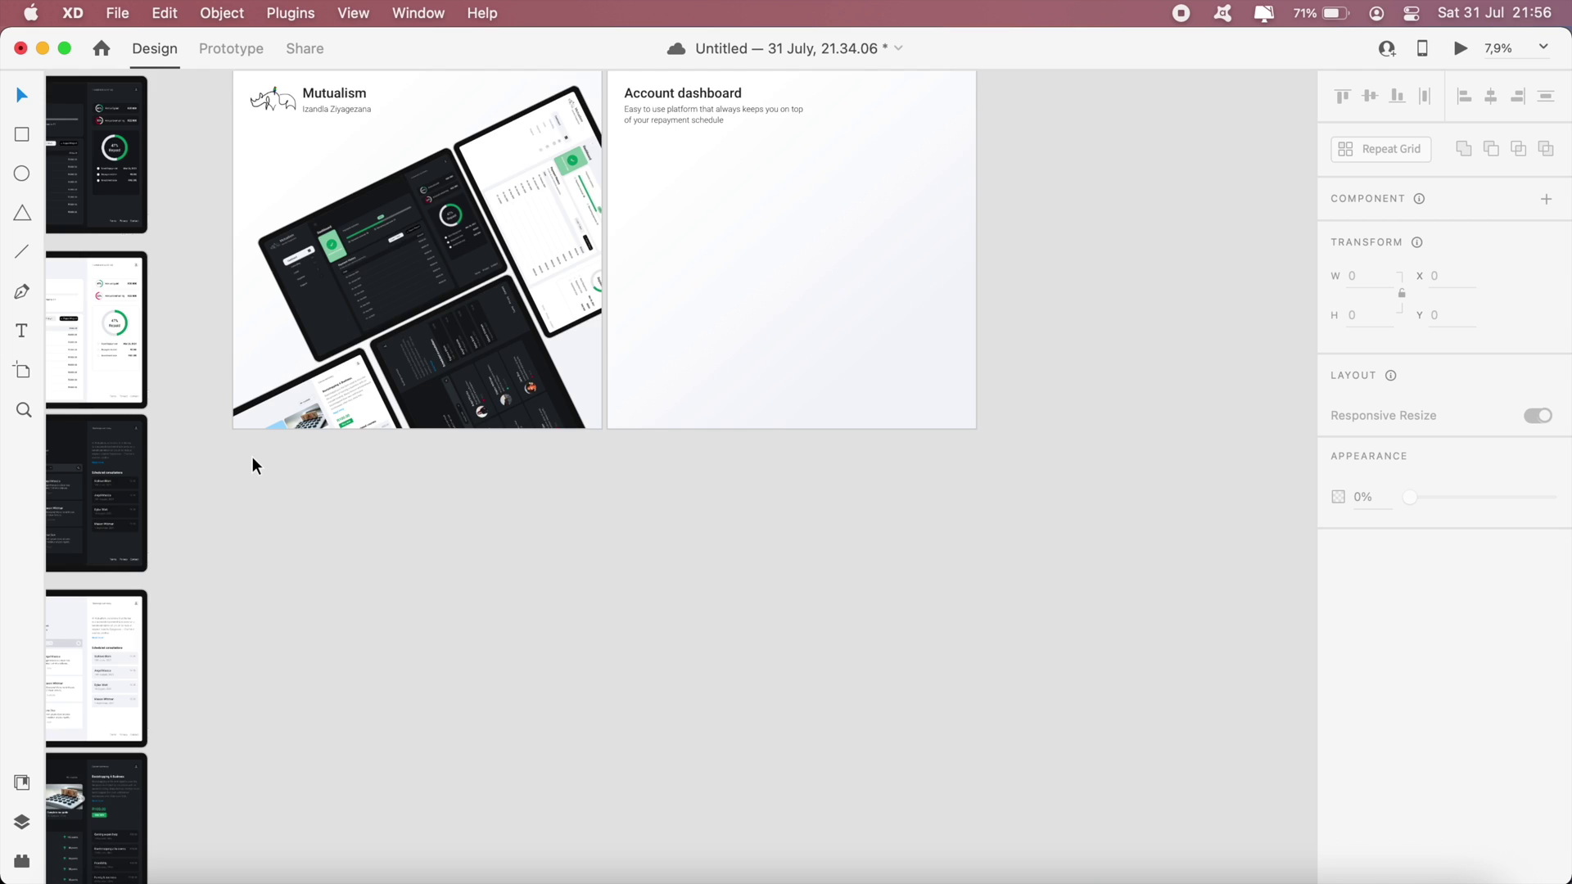
pyautogui.scroll(3, 667, 424)
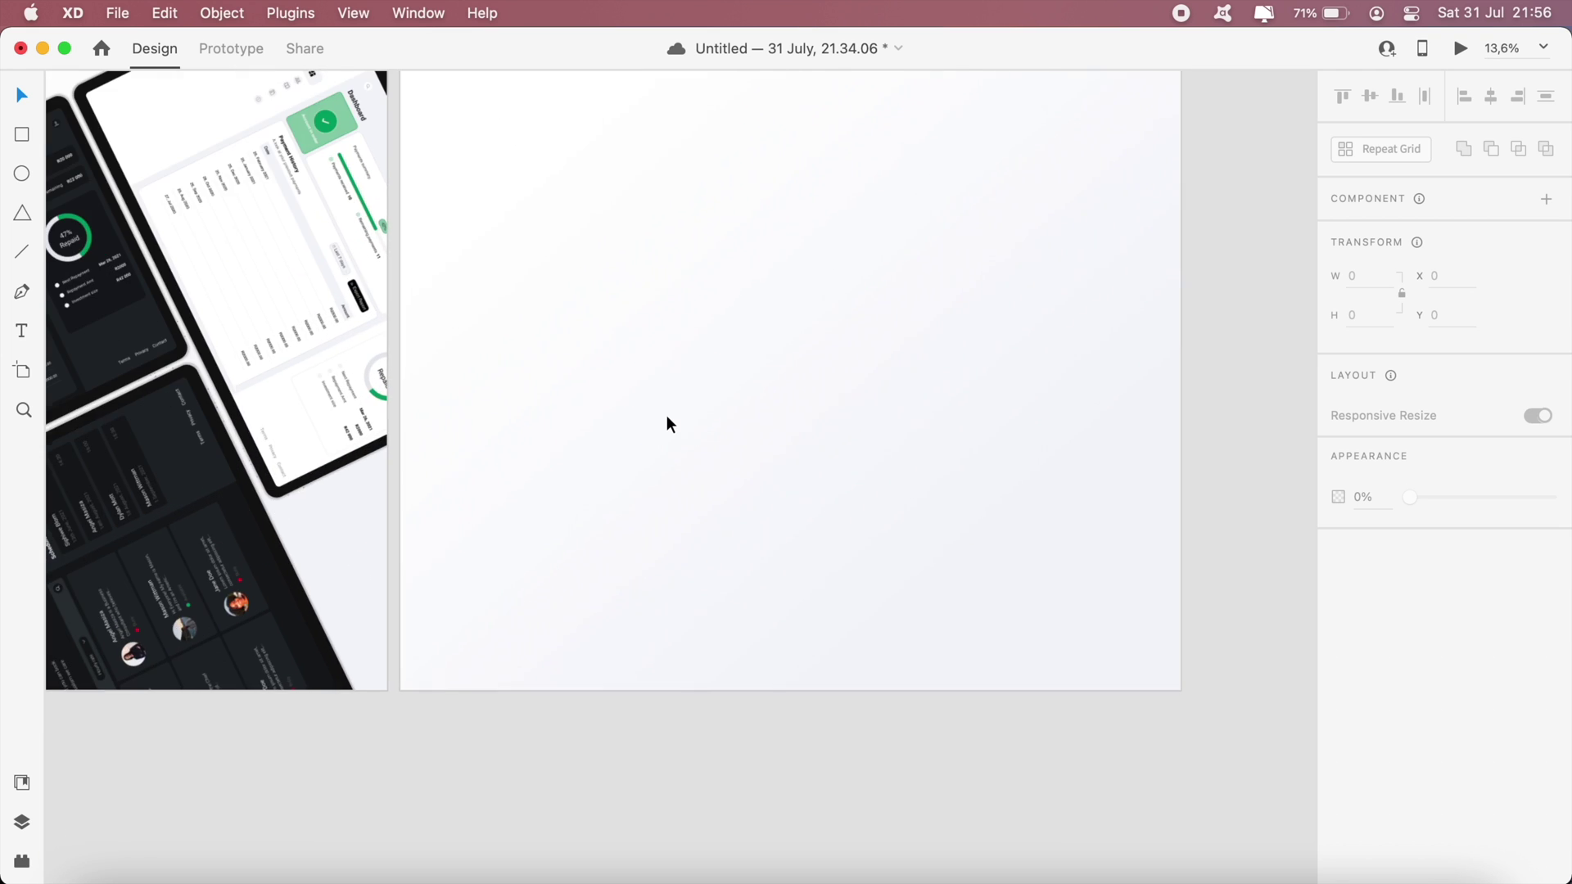
pyautogui.scroll(-5, 667, 415)
pyautogui.click(560, 202)
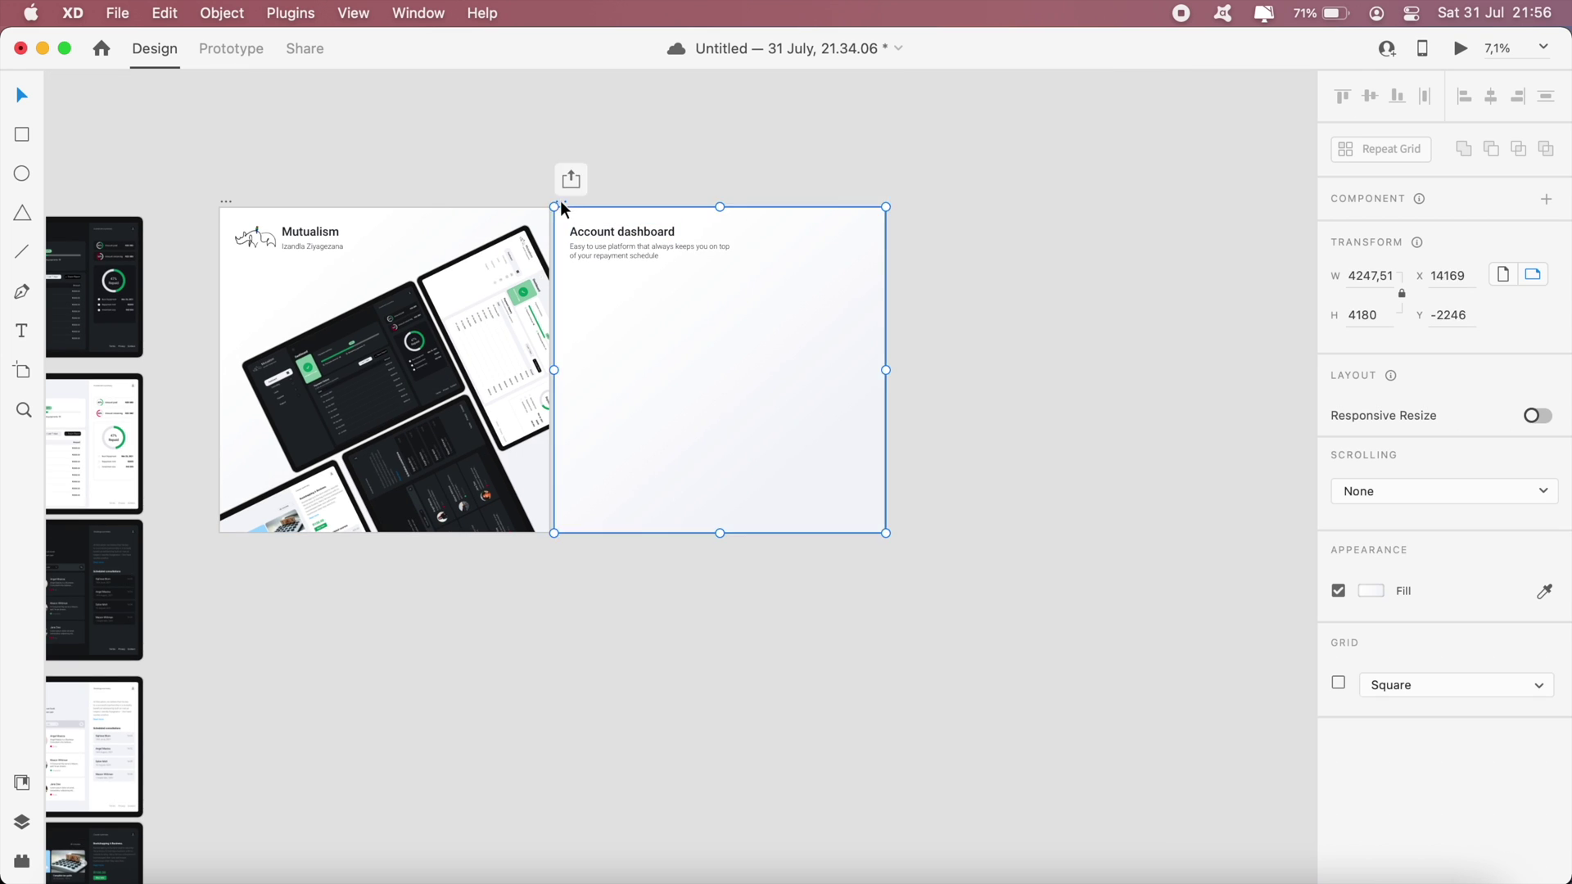
pyautogui.moveTo(562, 207); pyautogui.dragTo(223, 537)
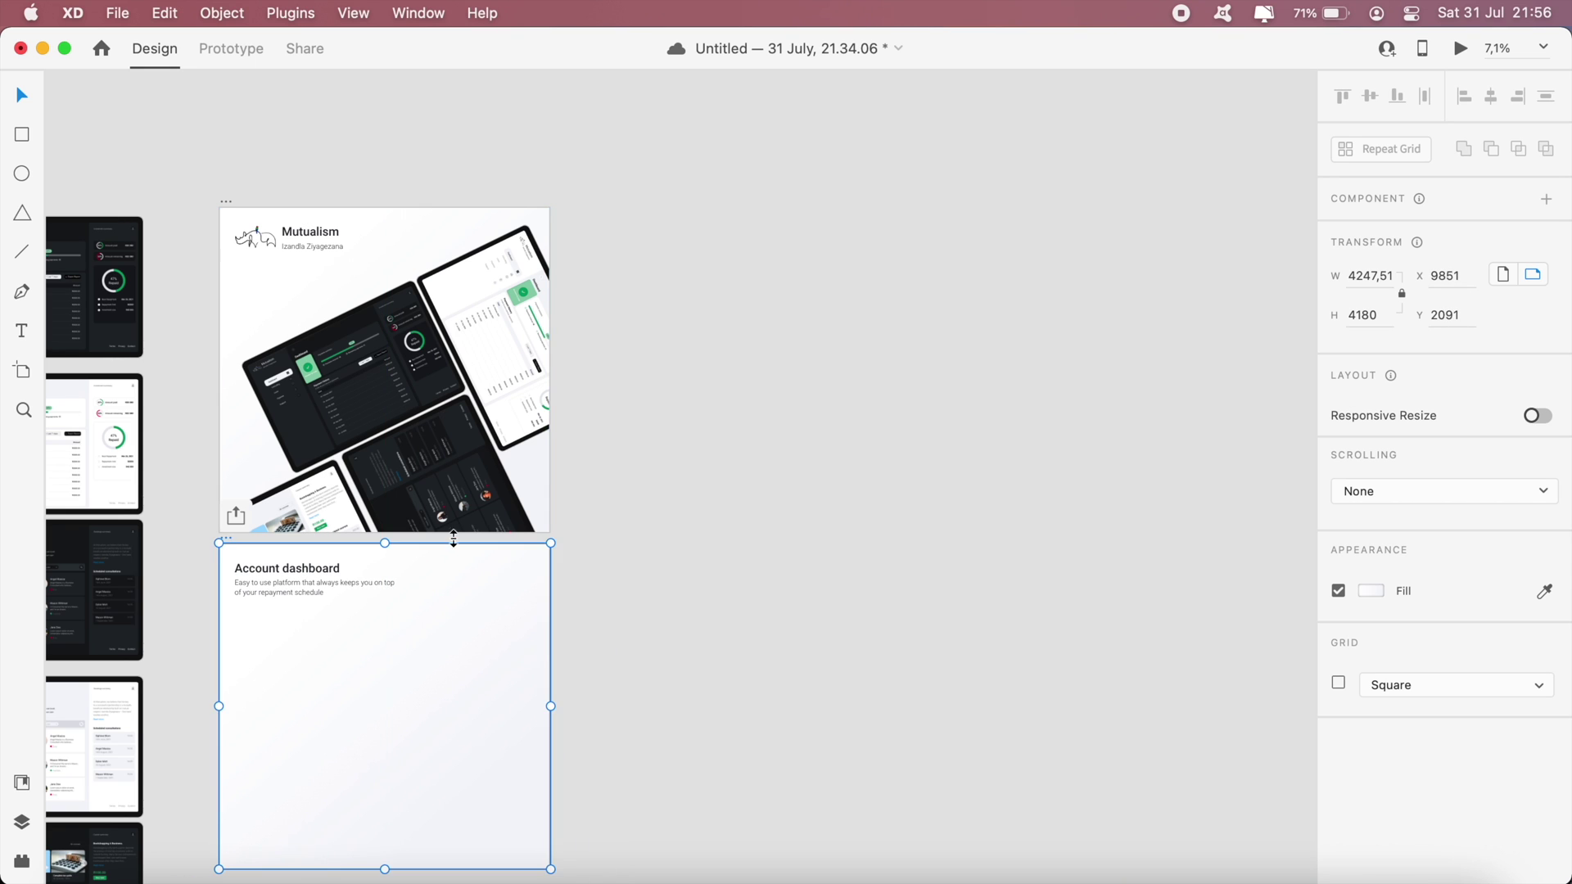
pyautogui.click(822, 564)
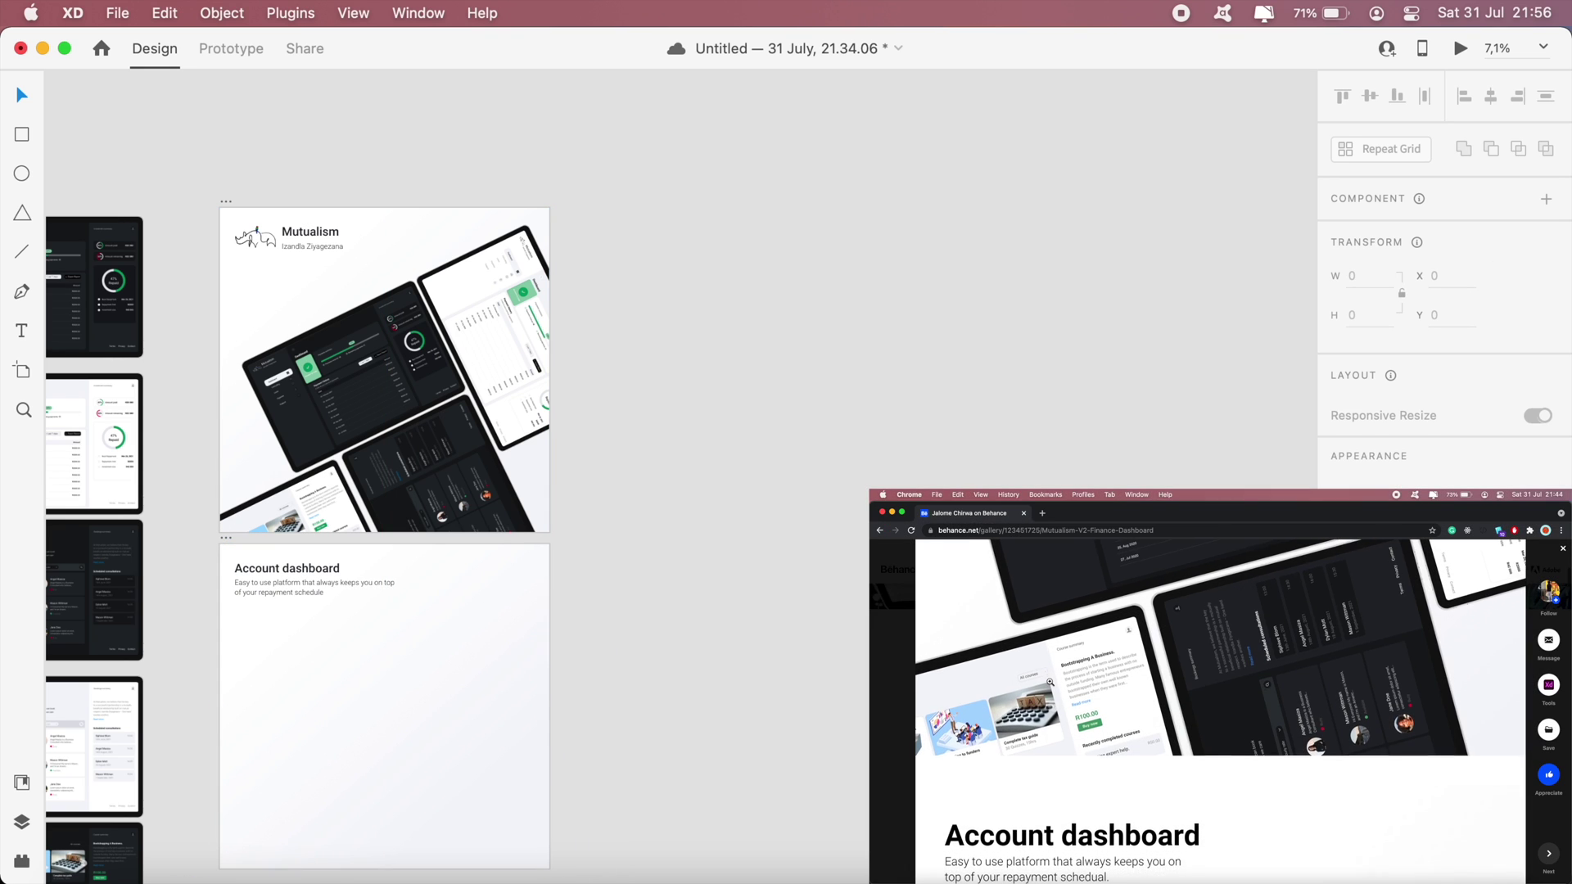
pyautogui.scroll(2, 621, 605)
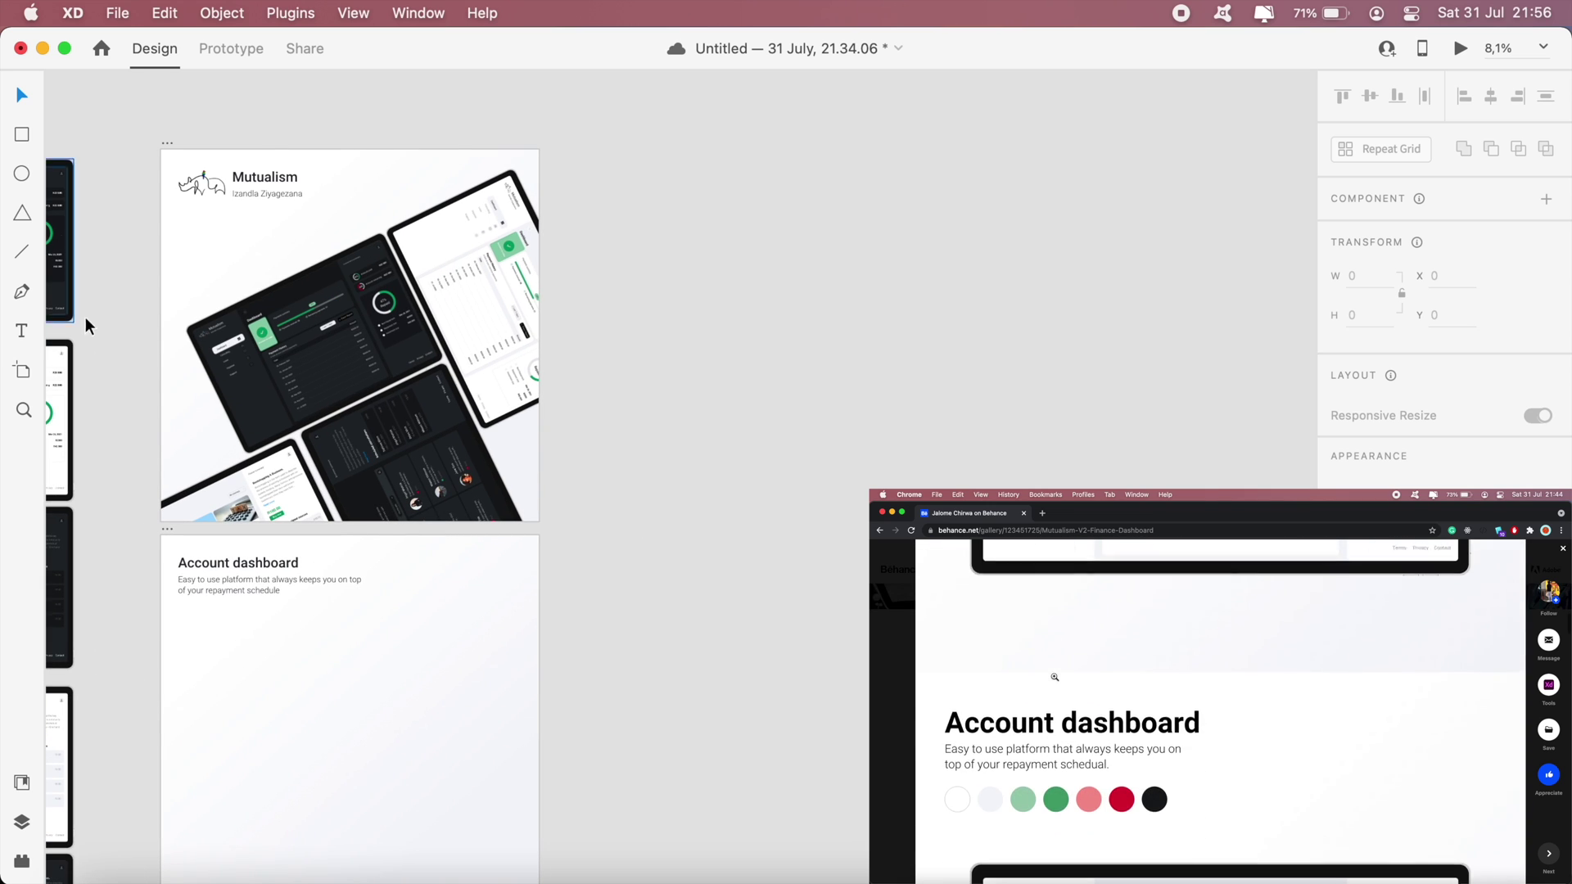
pyautogui.scroll(-3, 368, 678)
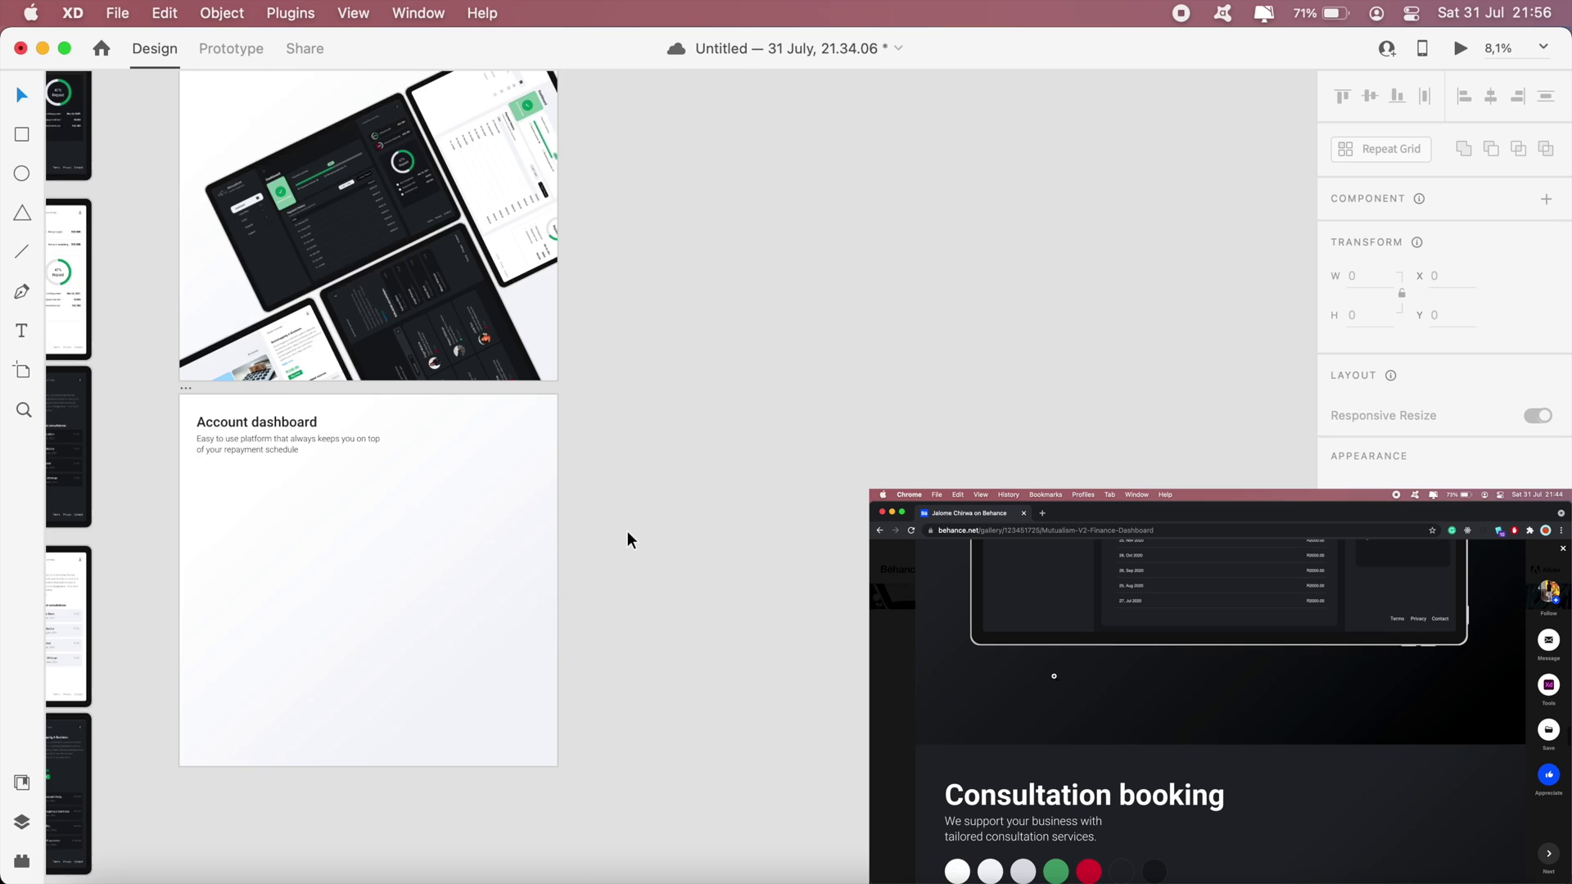
pyautogui.scroll(-2, 627, 531)
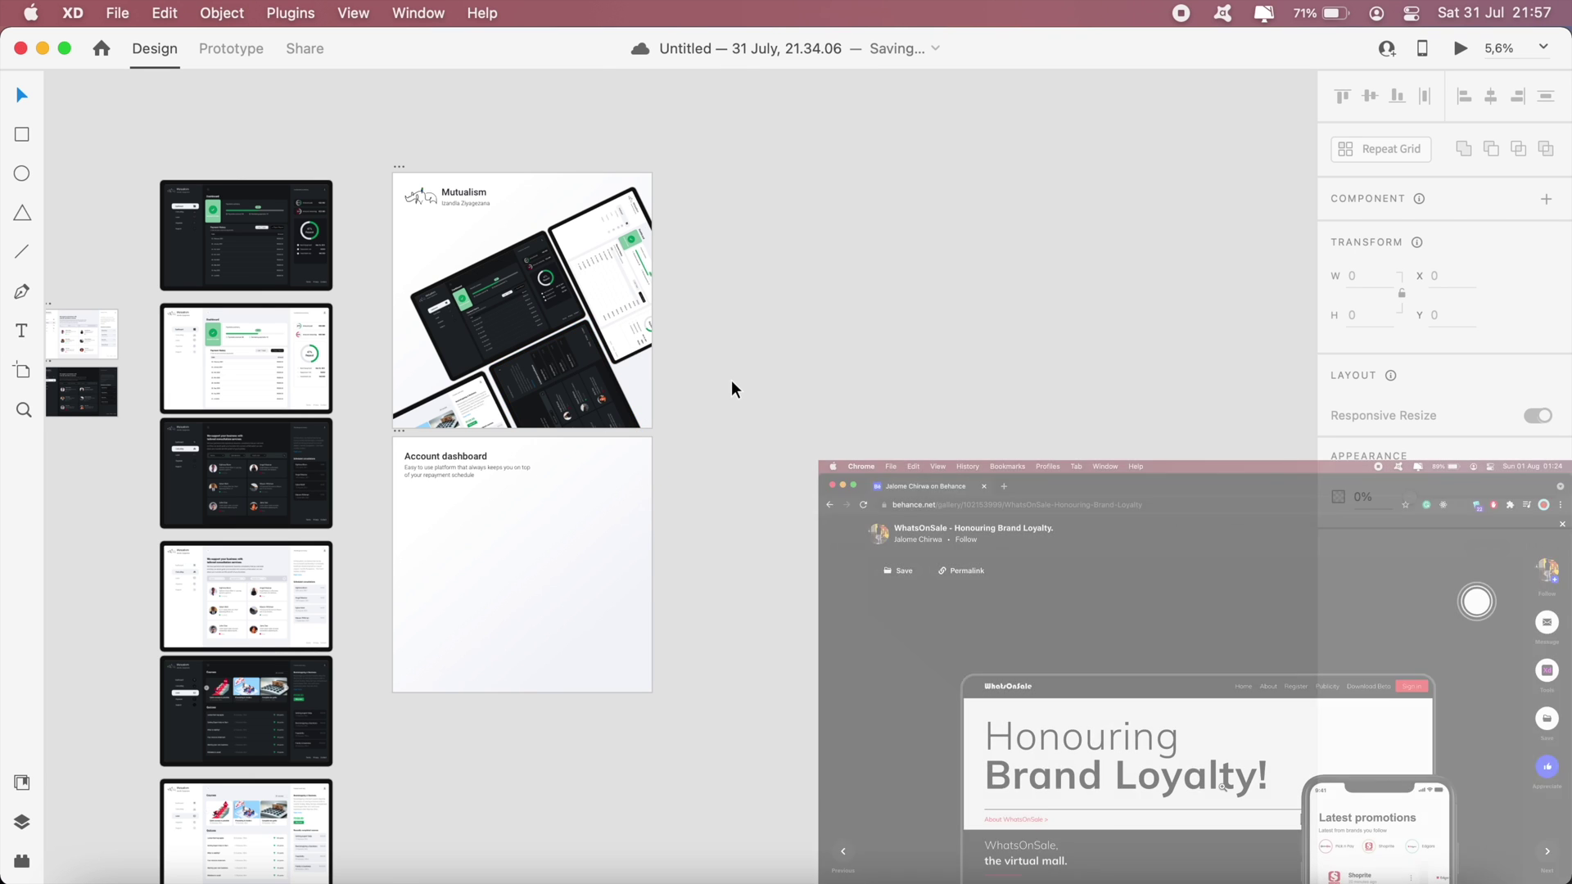
pyautogui.scroll(2, 730, 381)
pyautogui.scroll(3, 731, 380)
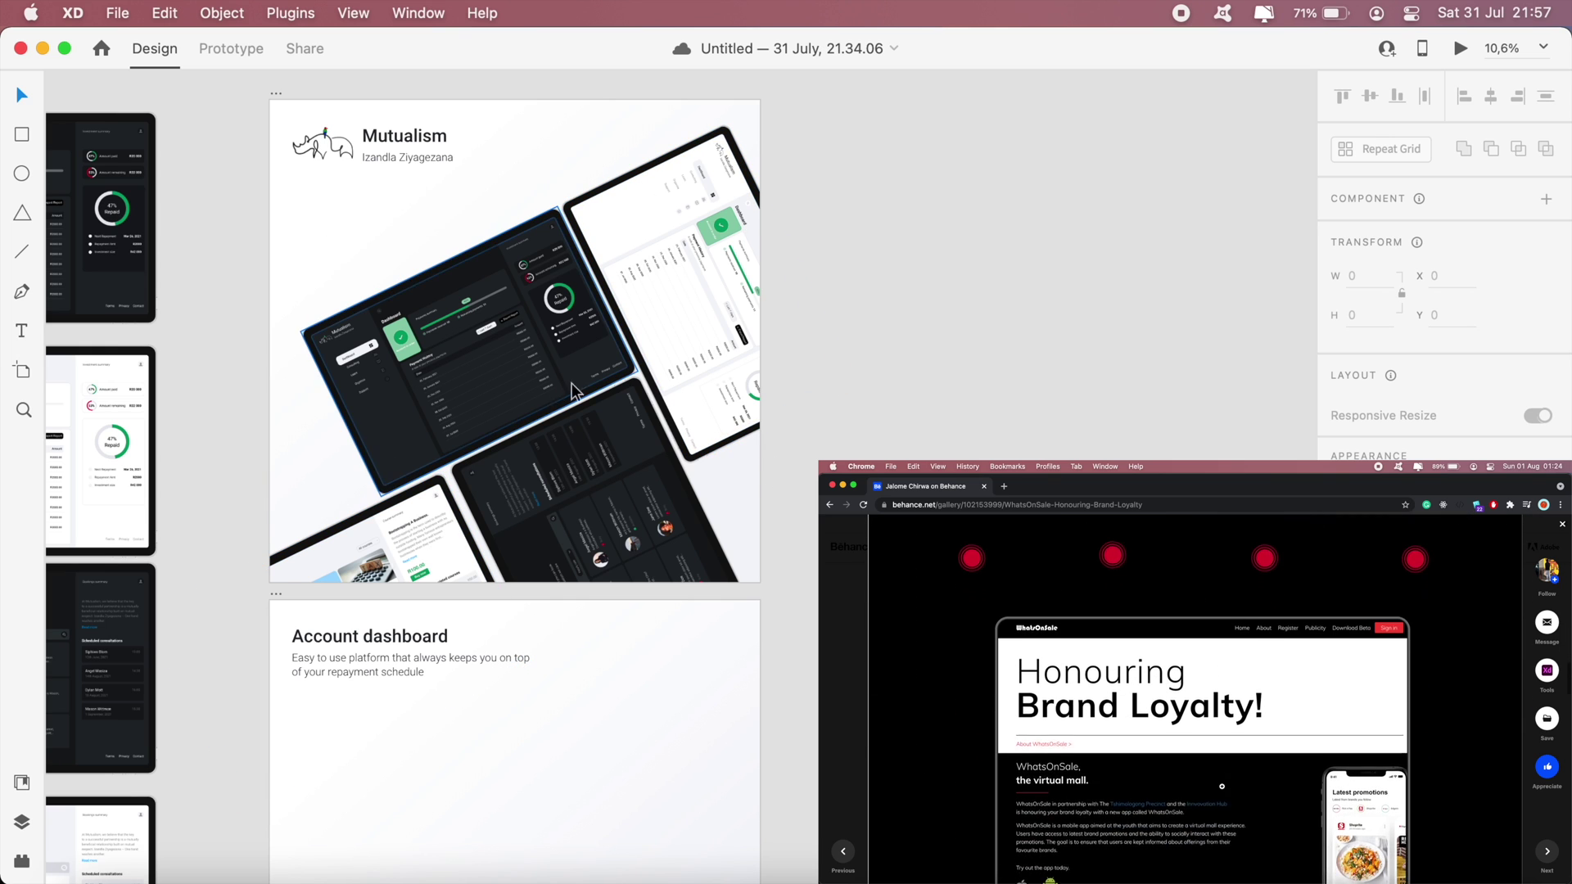
pyautogui.scroll(-10, 455, 611)
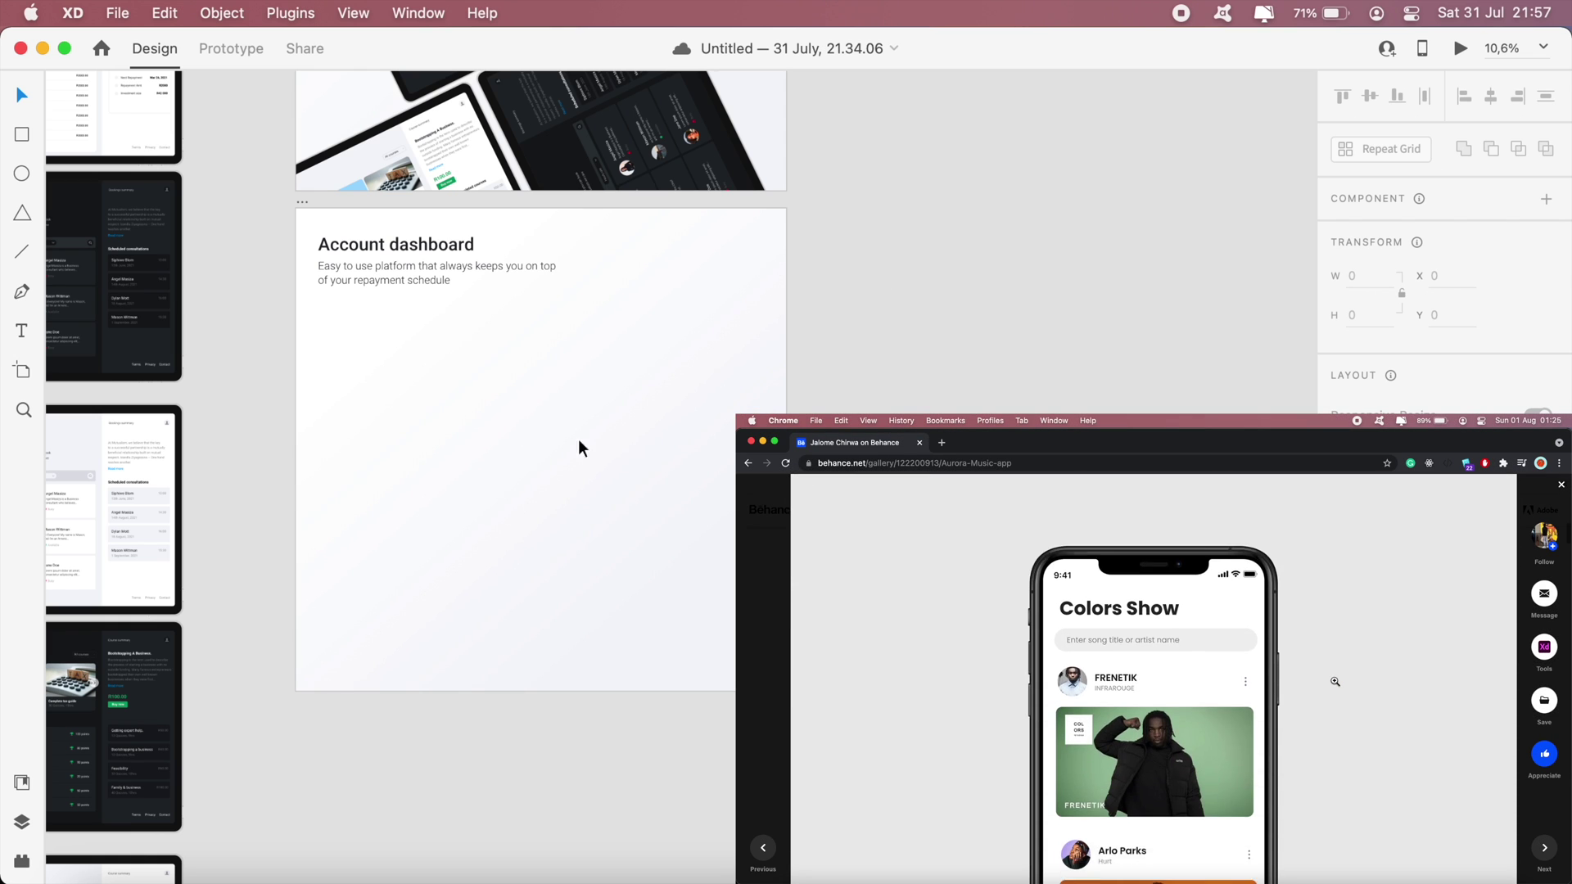
pyautogui.scroll(-5, 421, 495)
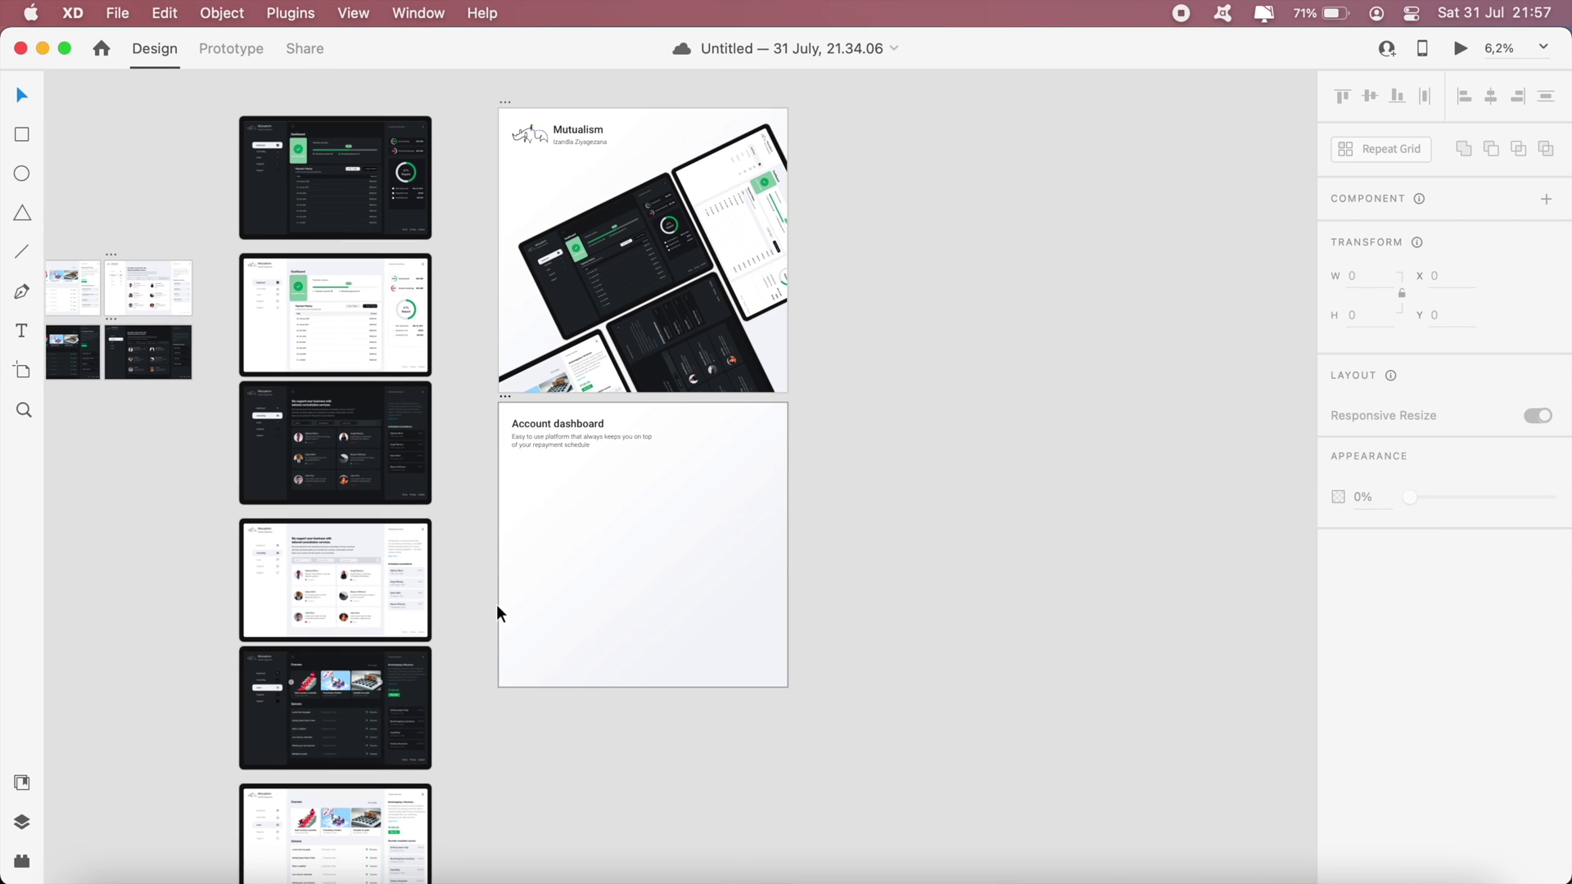
pyautogui.scroll(3, 348, 644)
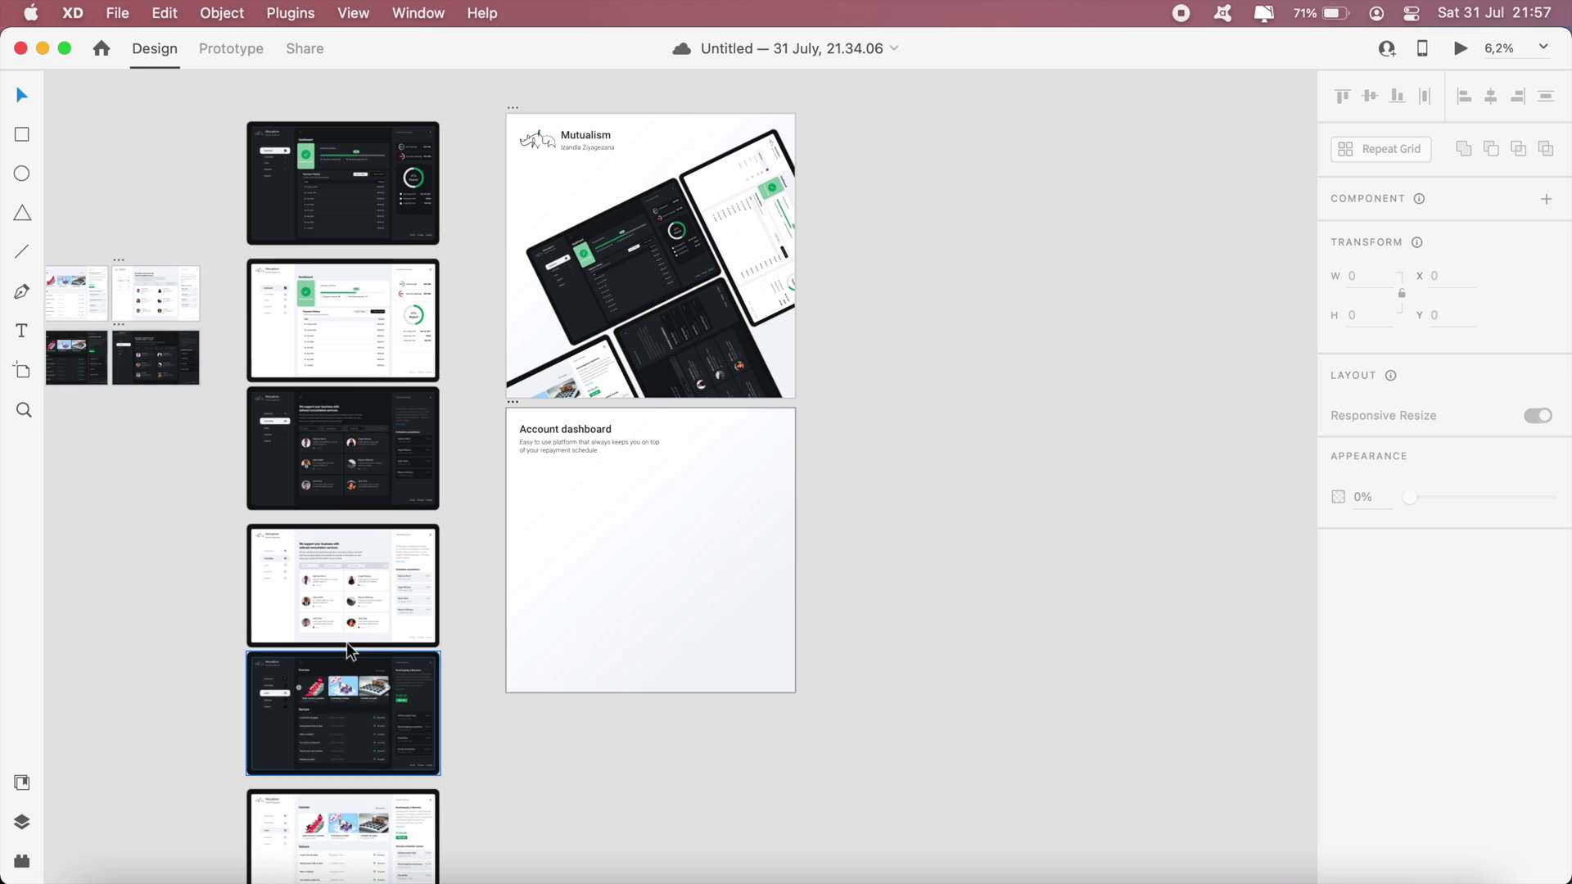
# Copy the light dashboard screenshot onto the artboard, enlarged and centred under the heading
pyautogui.click(389, 411)
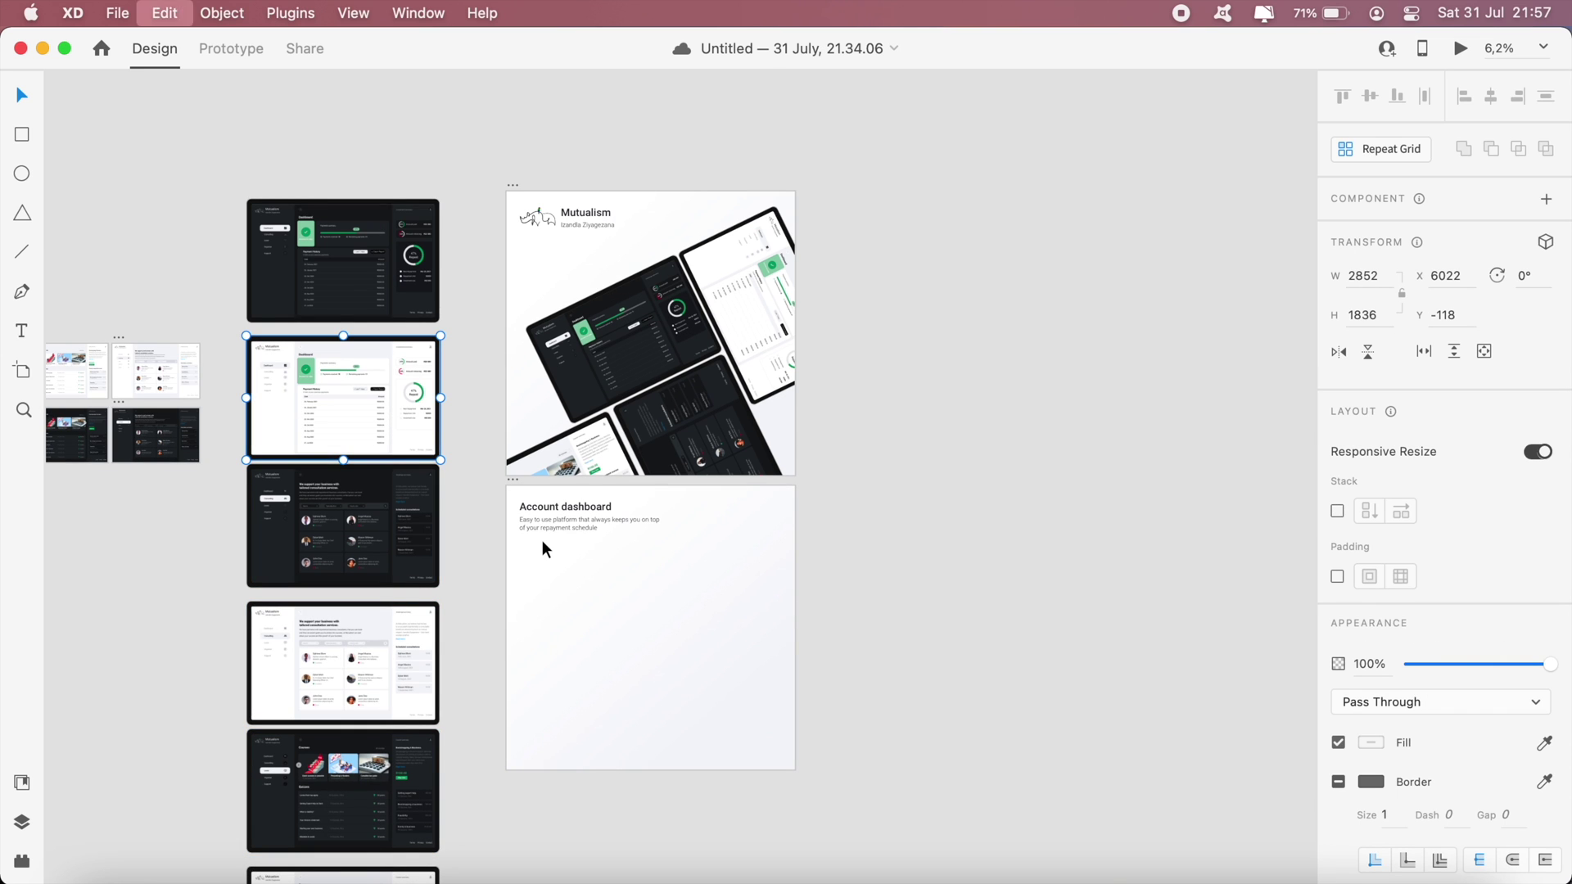
pyautogui.moveTo(313, 362); pyautogui.dragTo(622, 601)
pyautogui.scroll(5, 622, 601)
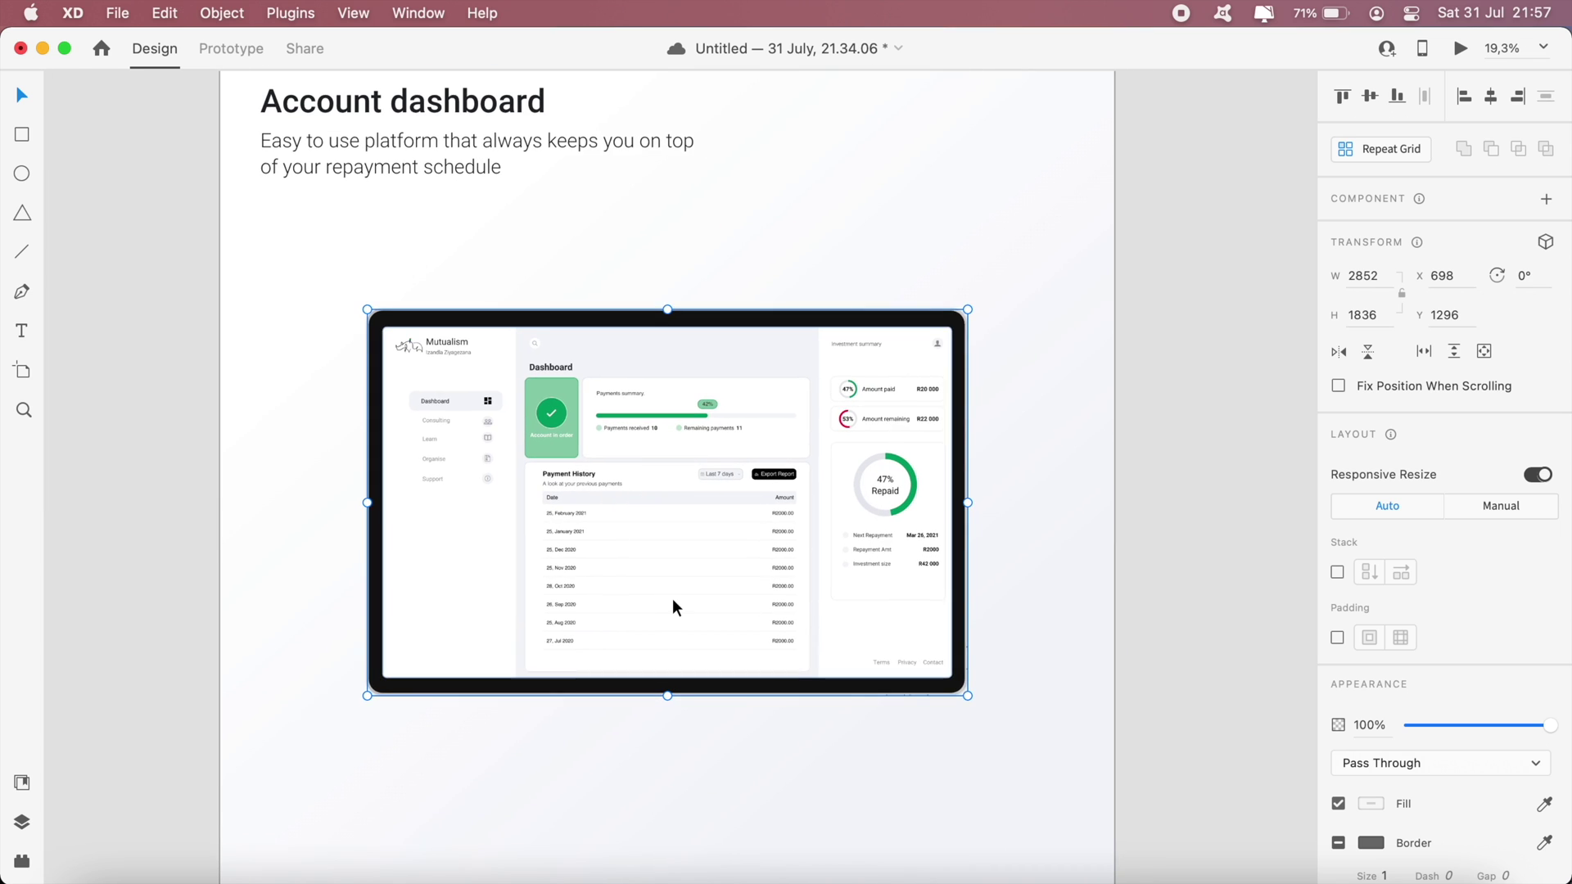
pyautogui.scroll(-4, 673, 605)
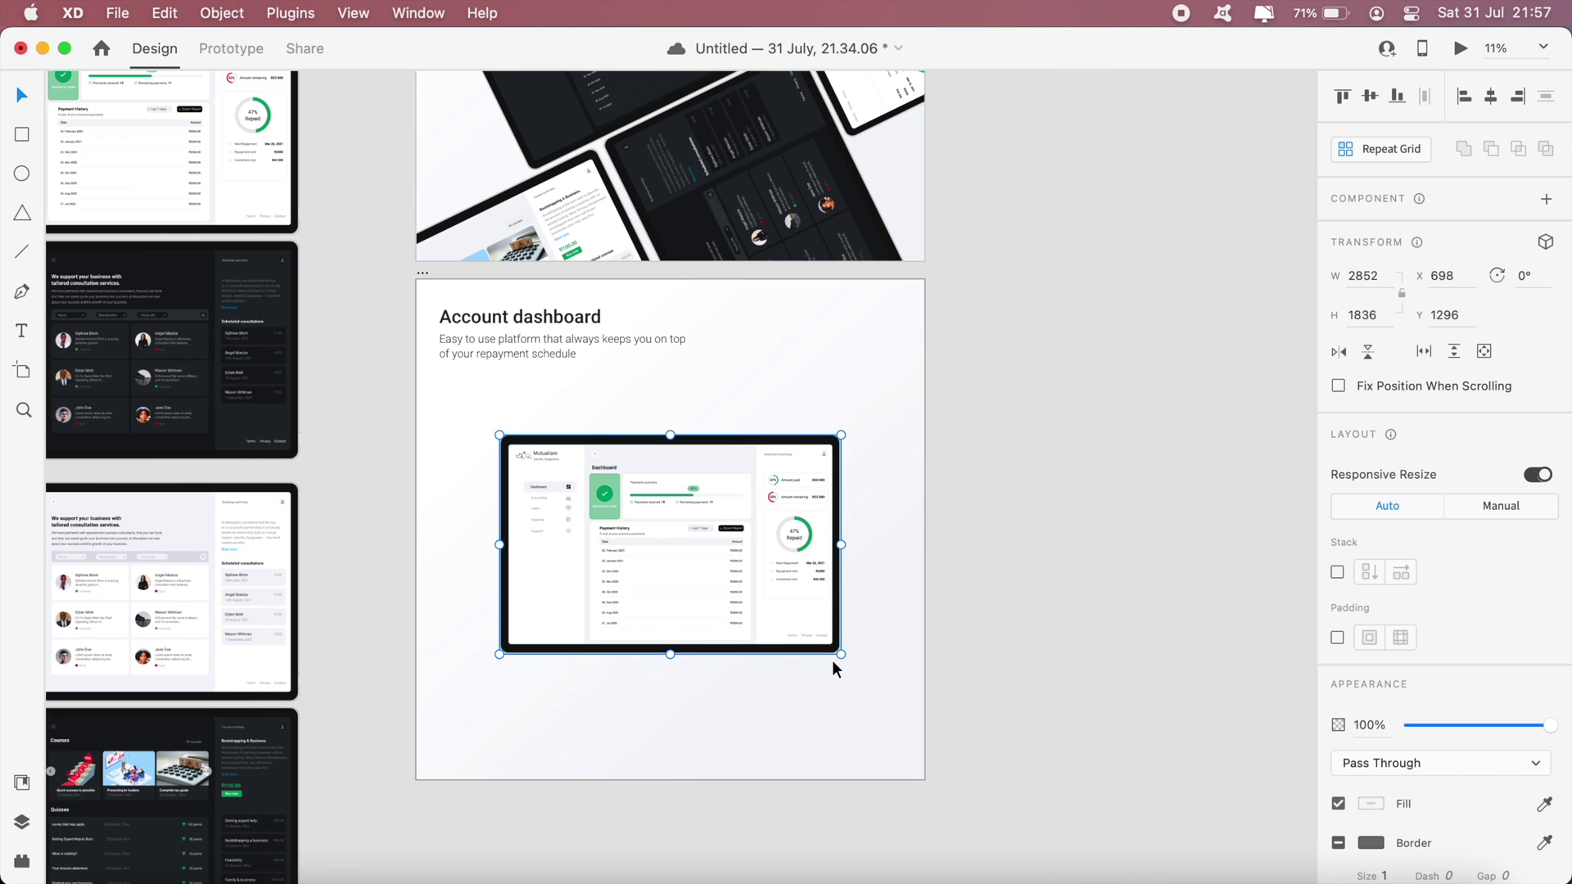
pyautogui.moveTo(841, 655); pyautogui.dragTo(893, 719)
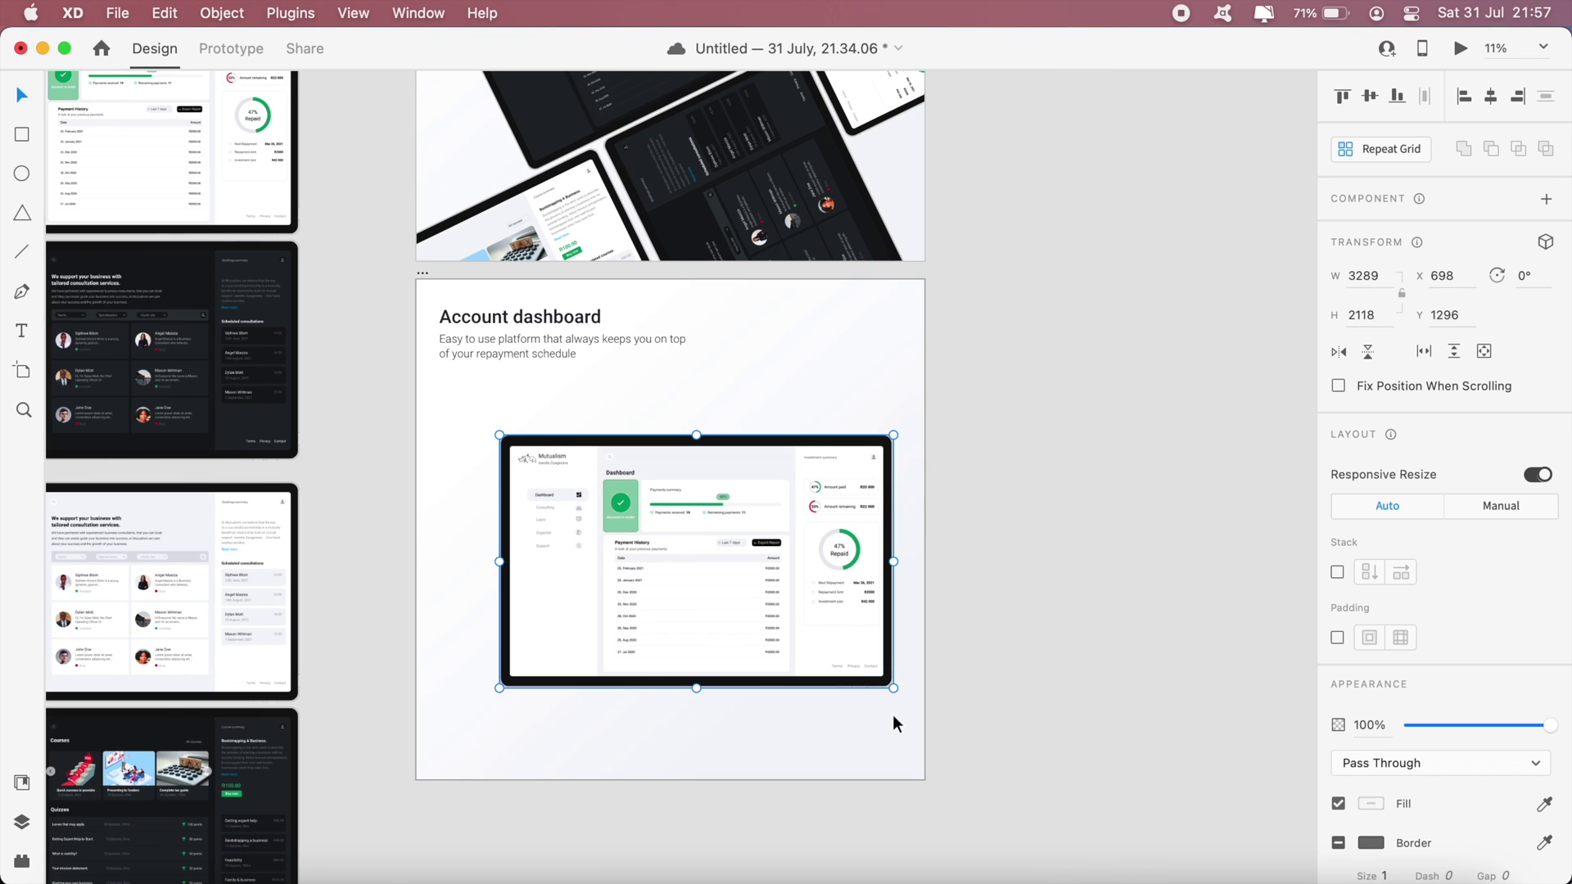
pyautogui.moveTo(760, 532)
pyautogui.mouseDown()
pyautogui.moveTo(733, 539)
pyautogui.moveTo(737, 523)
pyautogui.moveTo(734, 546)
pyautogui.mouseUp()
pyautogui.click(1043, 608)
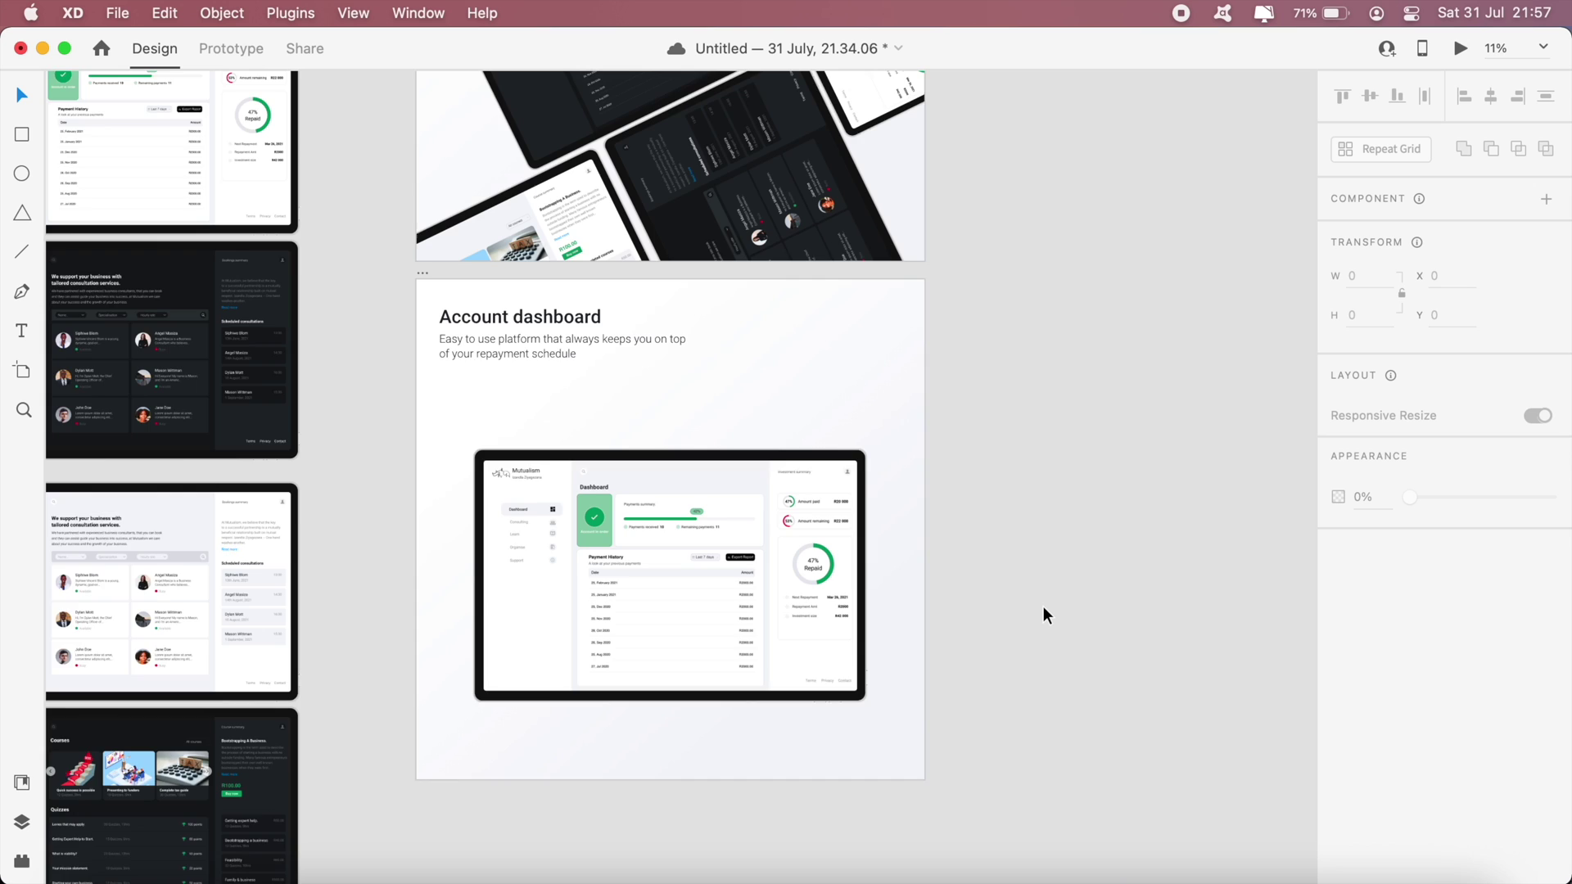
# Draw a small circle beneath the subtitle with the Ellipse tool
pyautogui.scroll(5, 1043, 616)
pyautogui.scroll(1, 292, 365)
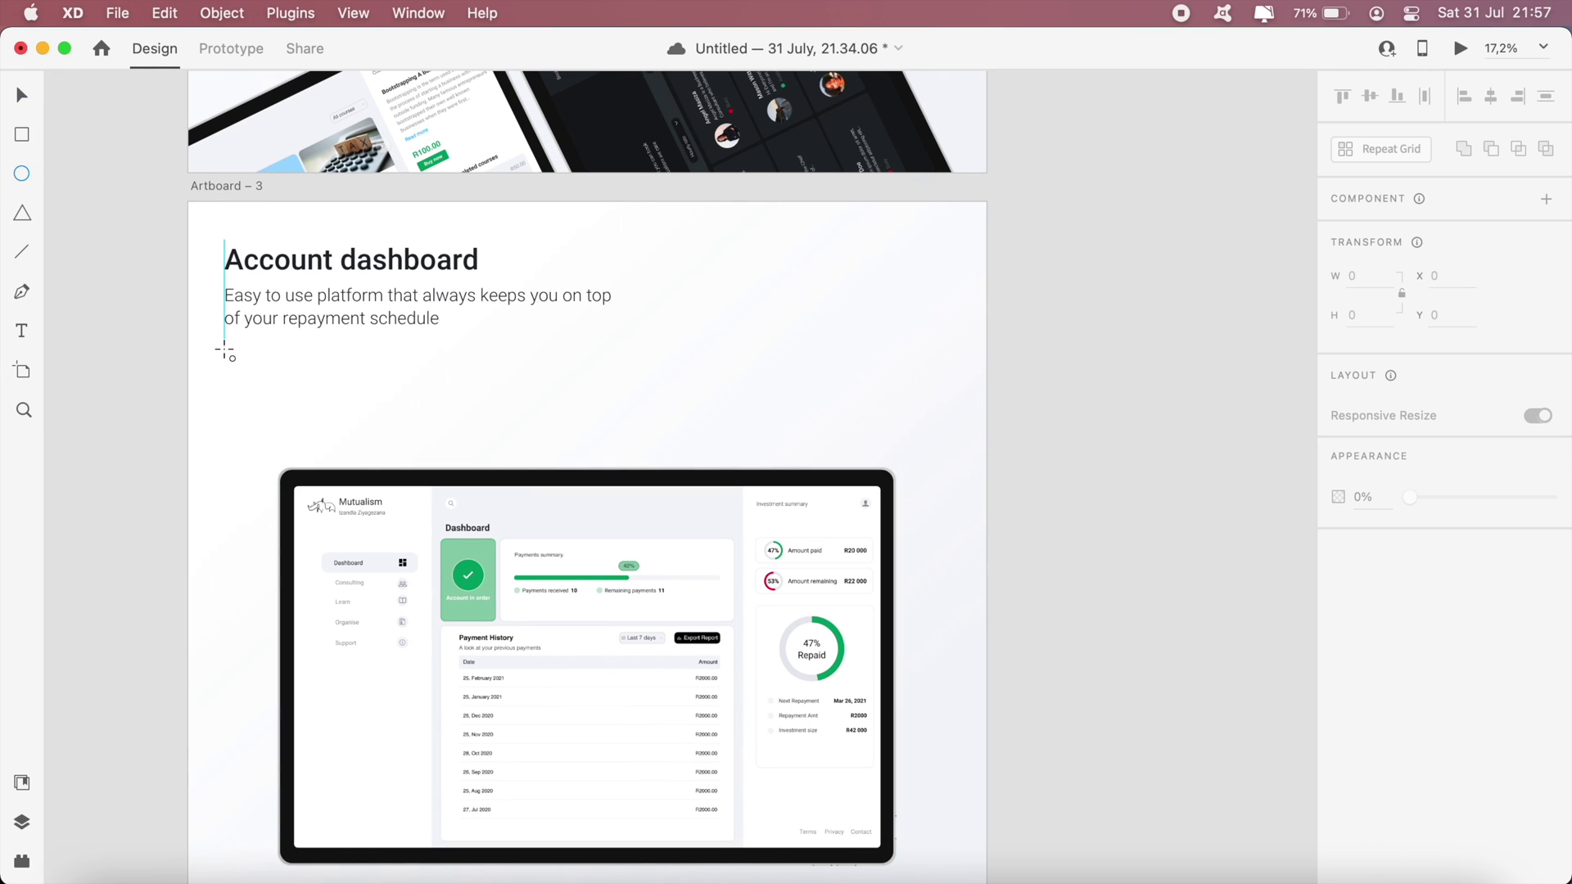
pyautogui.moveTo(224, 351); pyautogui.dragTo(277, 412)
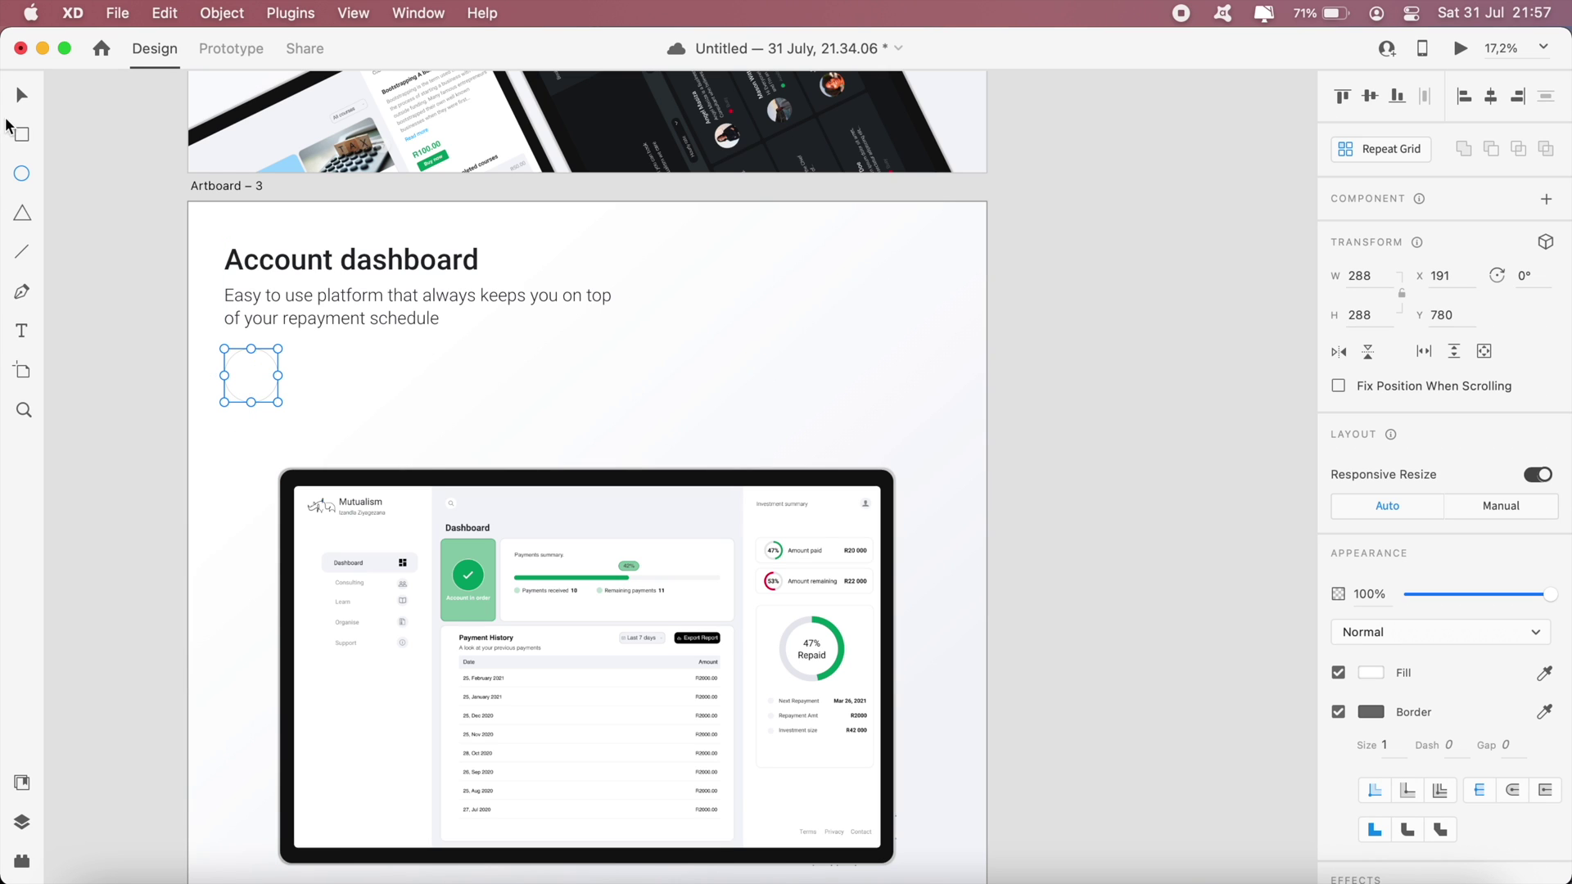
pyautogui.click(23, 97)
pyautogui.click(204, 361)
pyautogui.click(236, 365)
# Duplicate the circle along a row and colour the copies, including green and black
pyautogui.moveTo(250, 375); pyautogui.dragTo(324, 375)
pyautogui.click(1371, 673)
pyautogui.press('super+d')
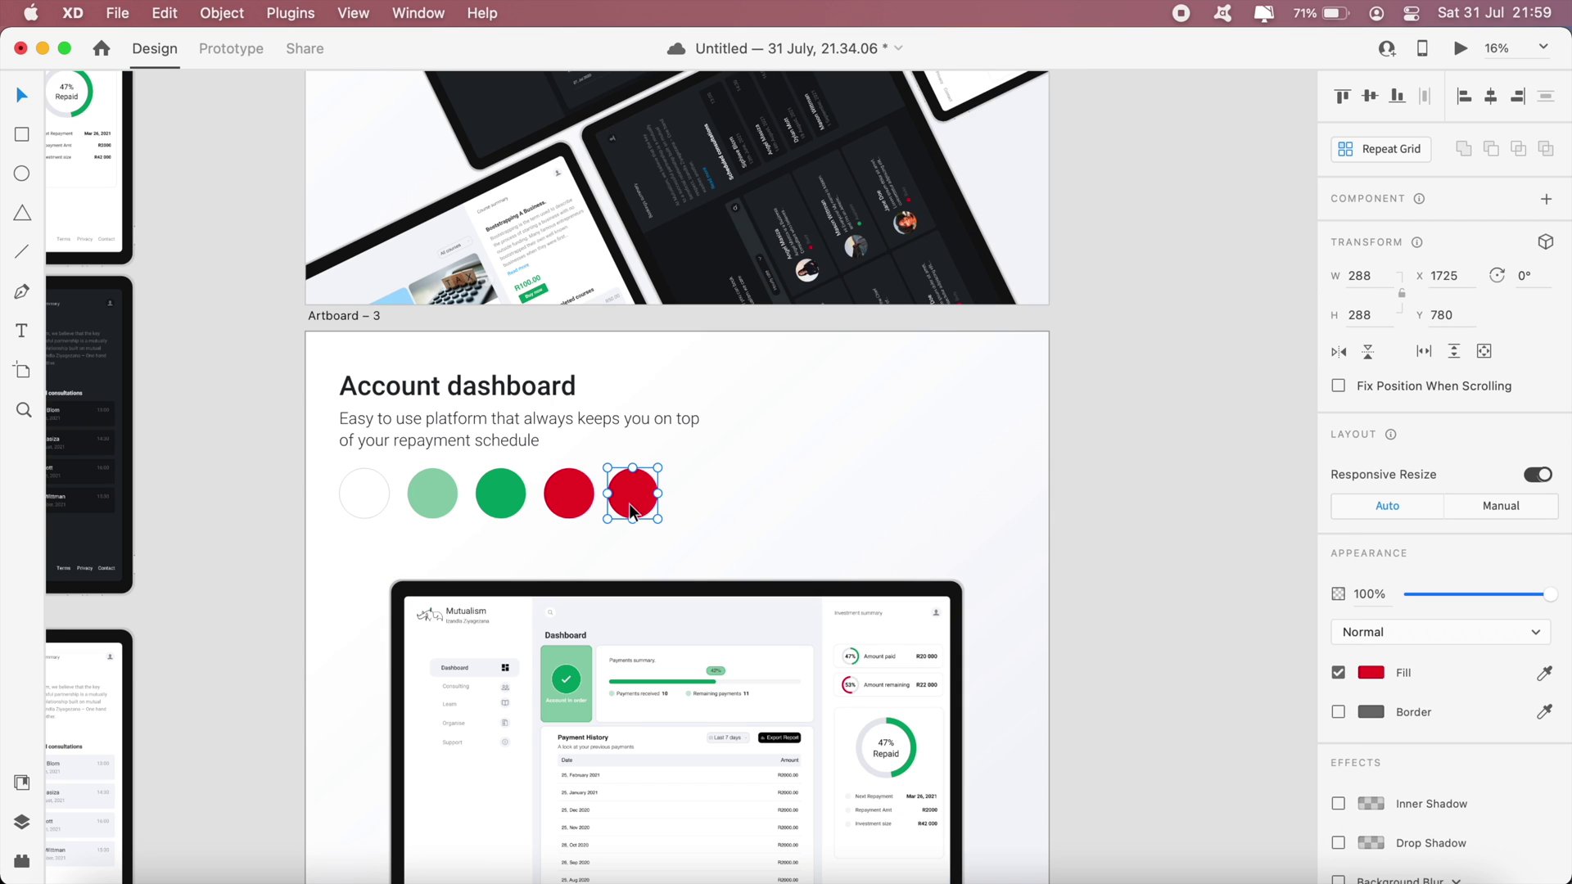
pyautogui.moveTo(632, 511); pyautogui.dragTo(637, 511)
pyautogui.click(1371, 673)
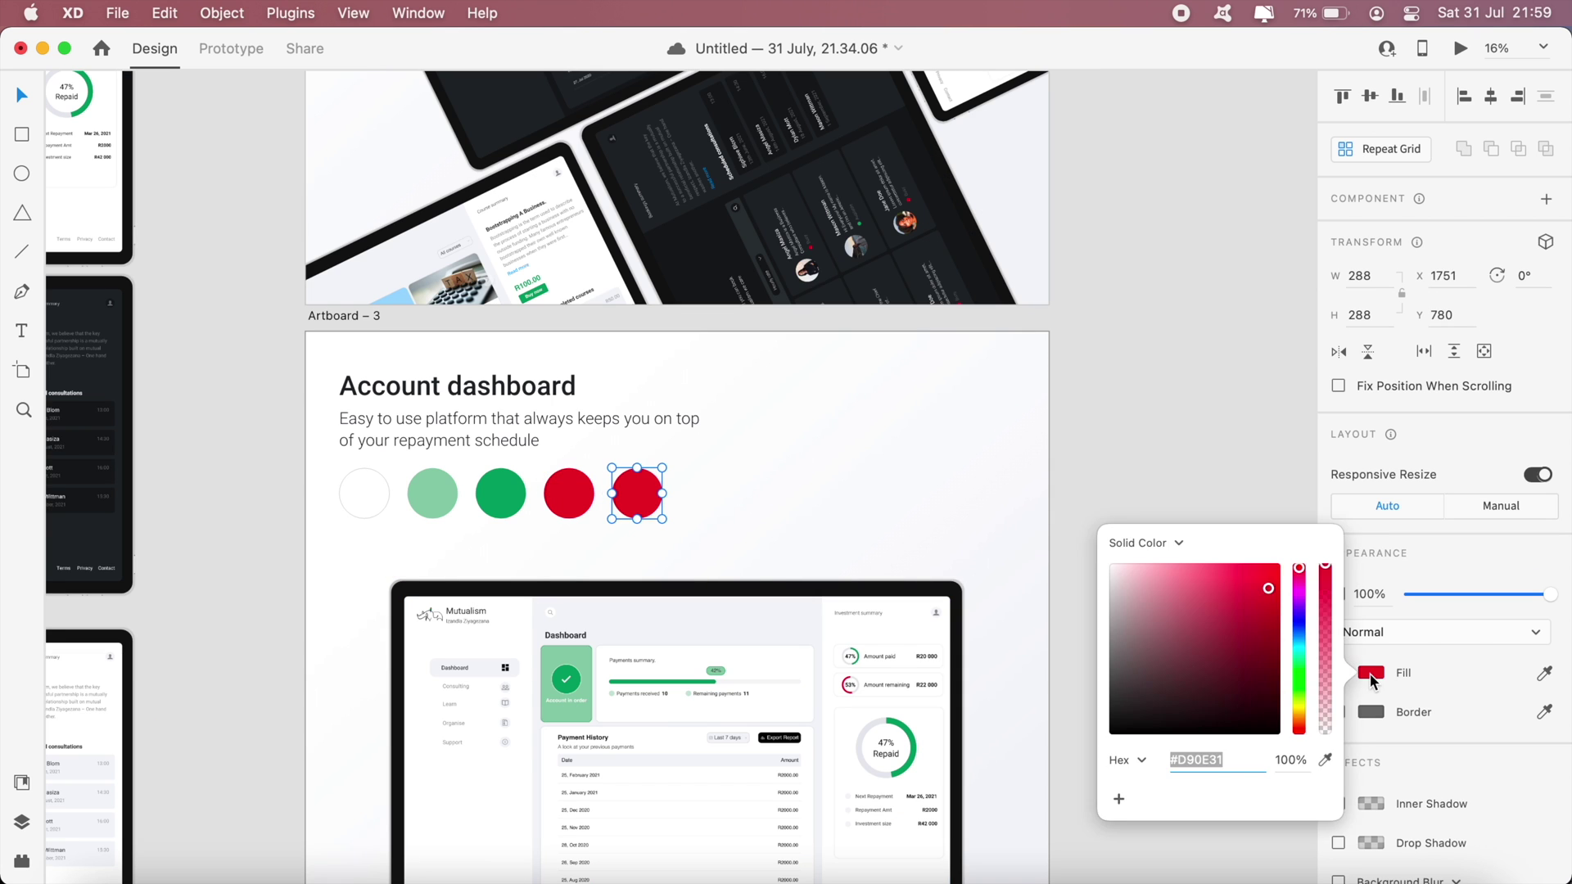
pyautogui.moveTo(1197, 669); pyautogui.dragTo(1133, 741)
pyautogui.click(1150, 361)
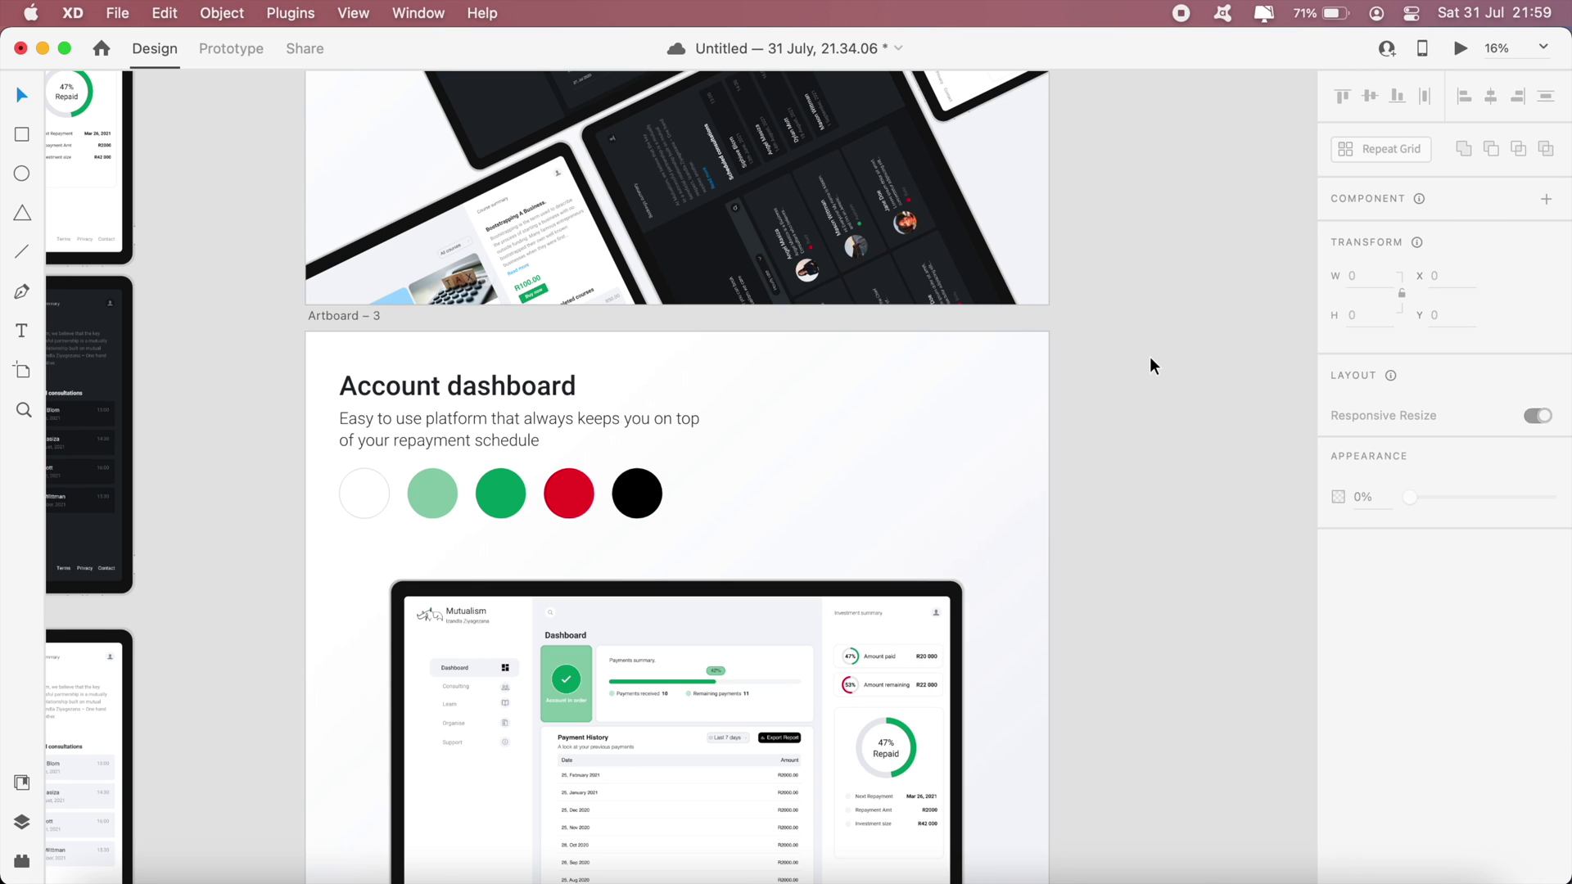
# Shrink all five swatch circles together to 219, dismissing the Save As dialog
pyautogui.moveTo(724, 512); pyautogui.dragTo(346, 465)
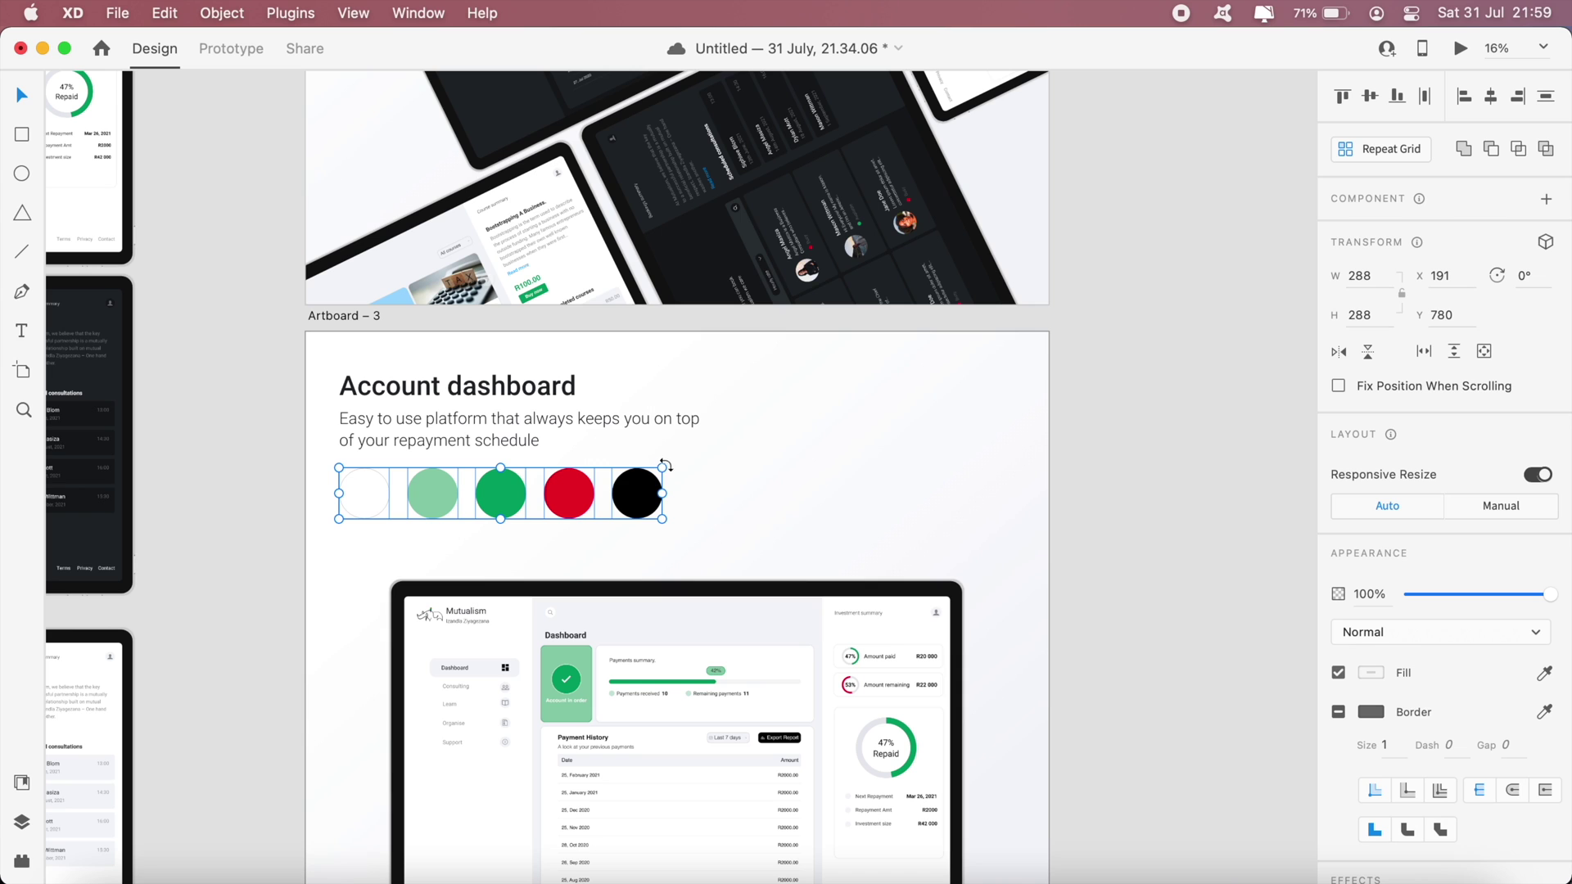
pyautogui.moveTo(664, 466); pyautogui.dragTo(582, 473)
pyautogui.click(675, 500)
pyautogui.press('super+shift+s')
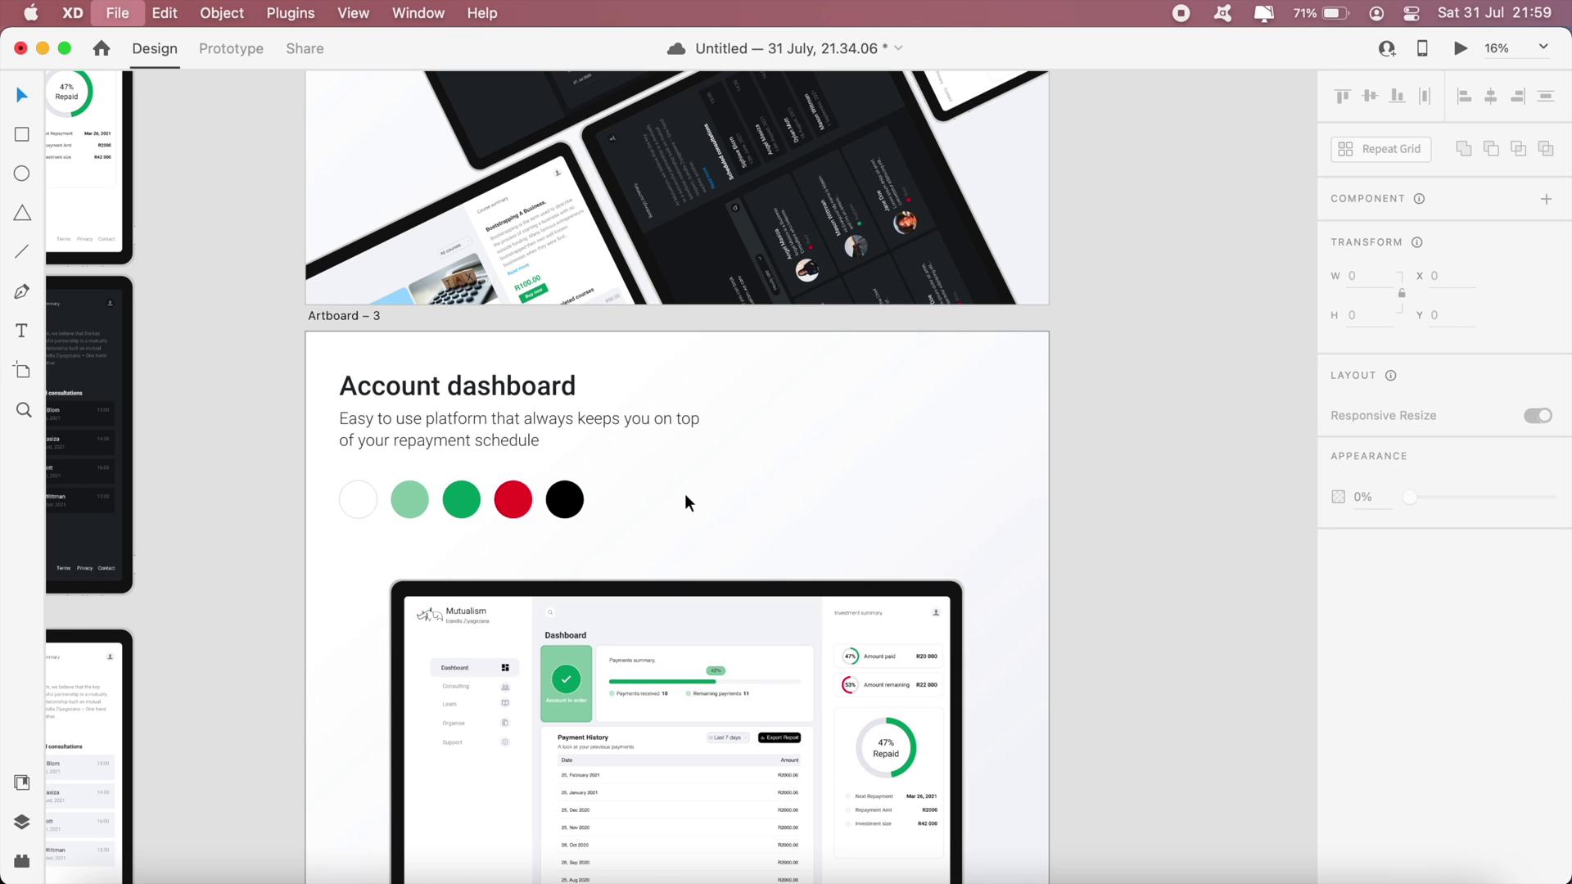
pyautogui.press('Escape')
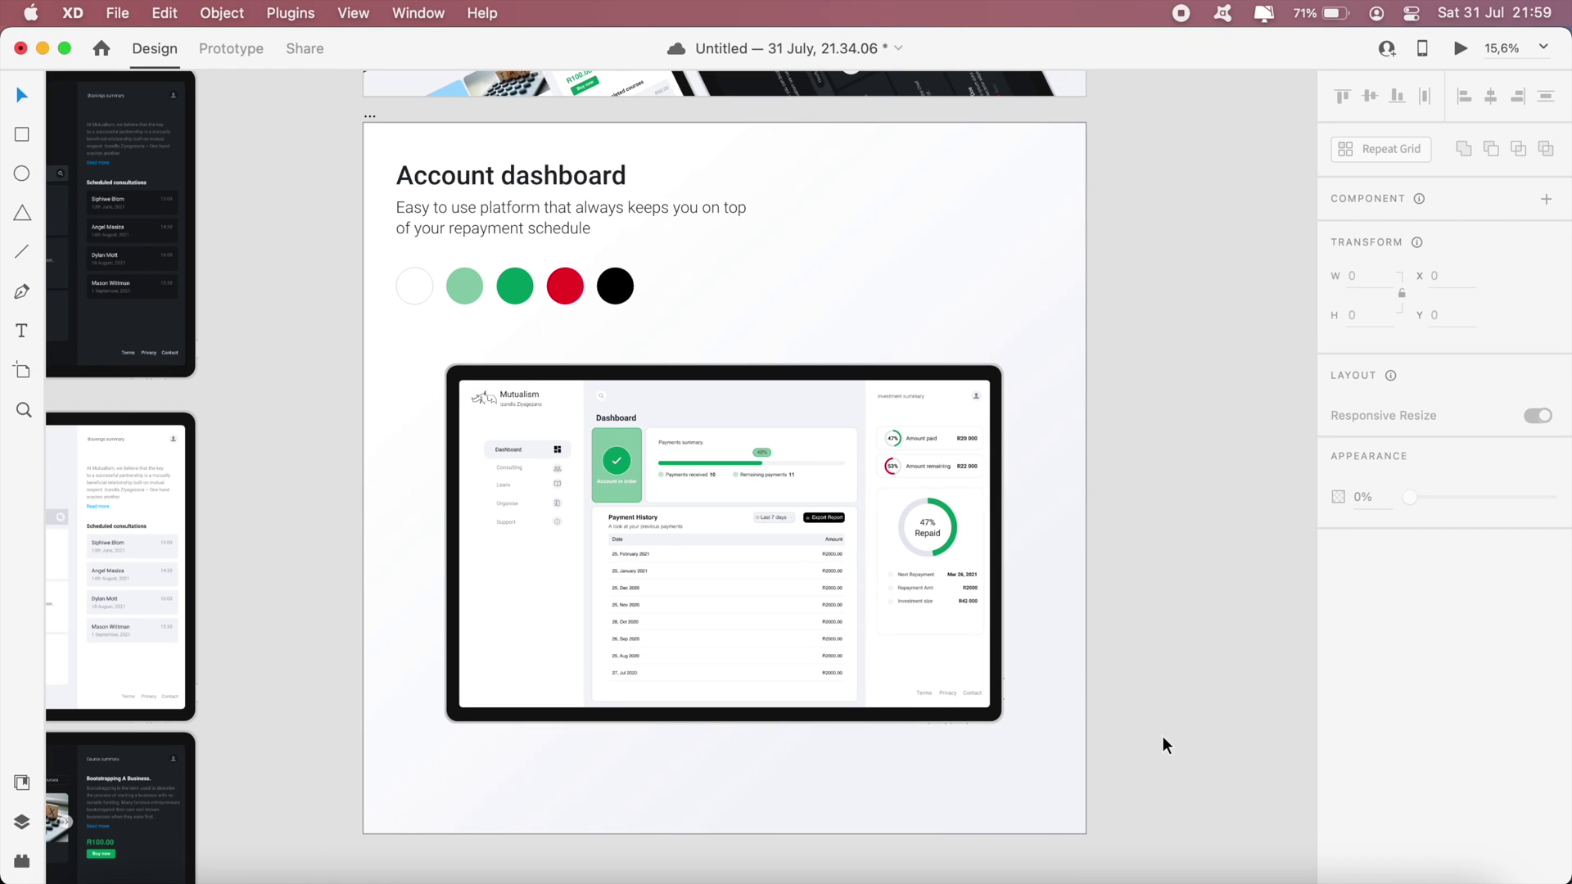
# Duplicate the Account dashboard artboard with Cmd+D and drag the copy beneath the original
pyautogui.scroll(-5, 1162, 736)
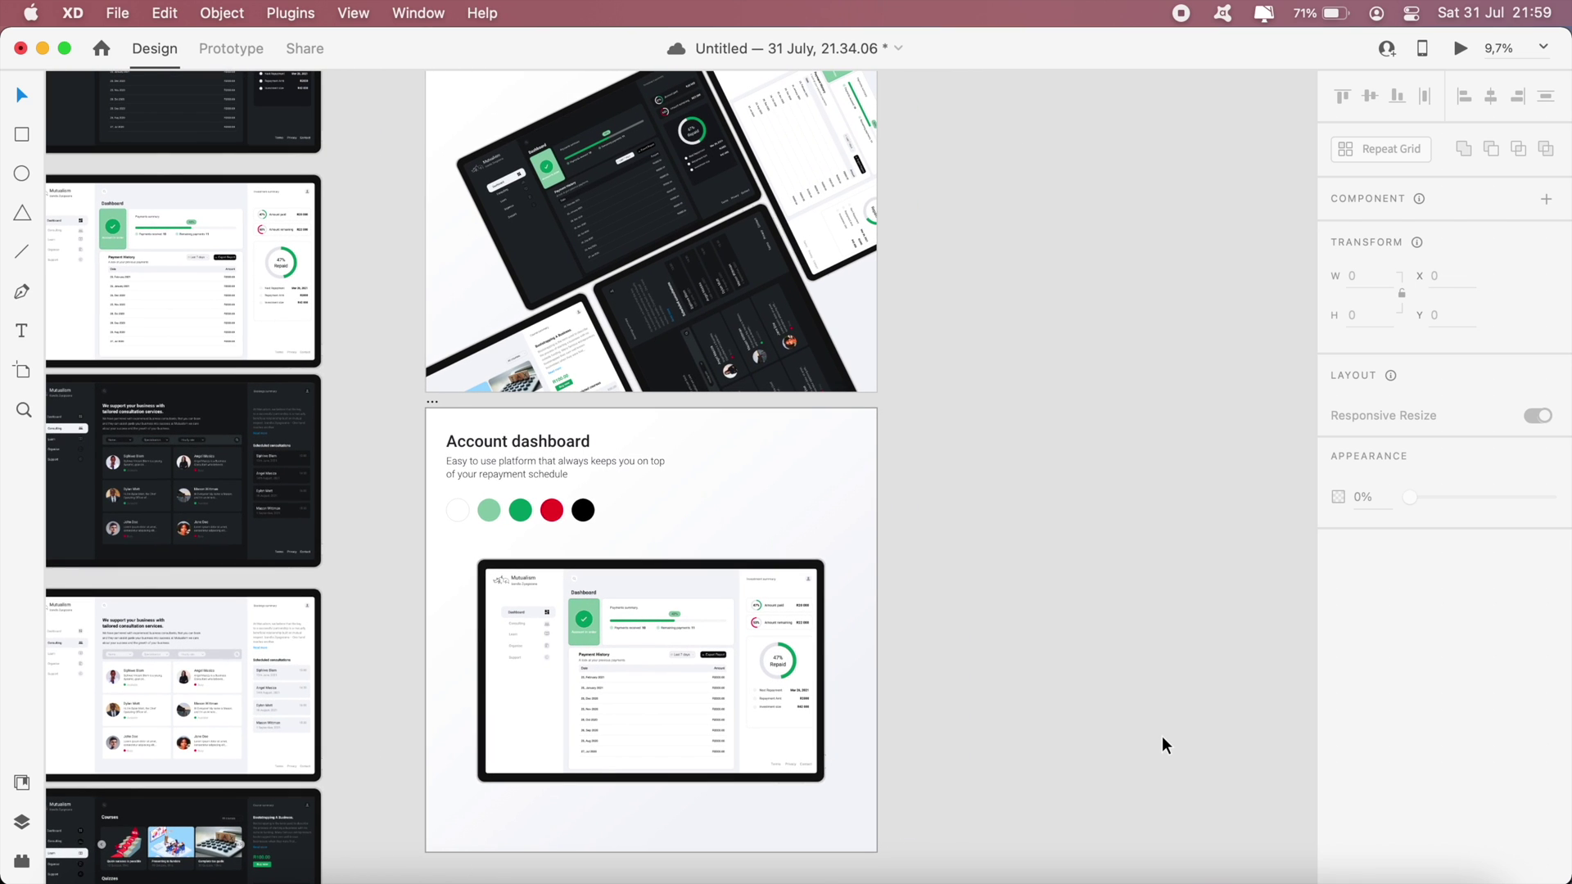
pyautogui.click(432, 402)
pyautogui.press('super+d')
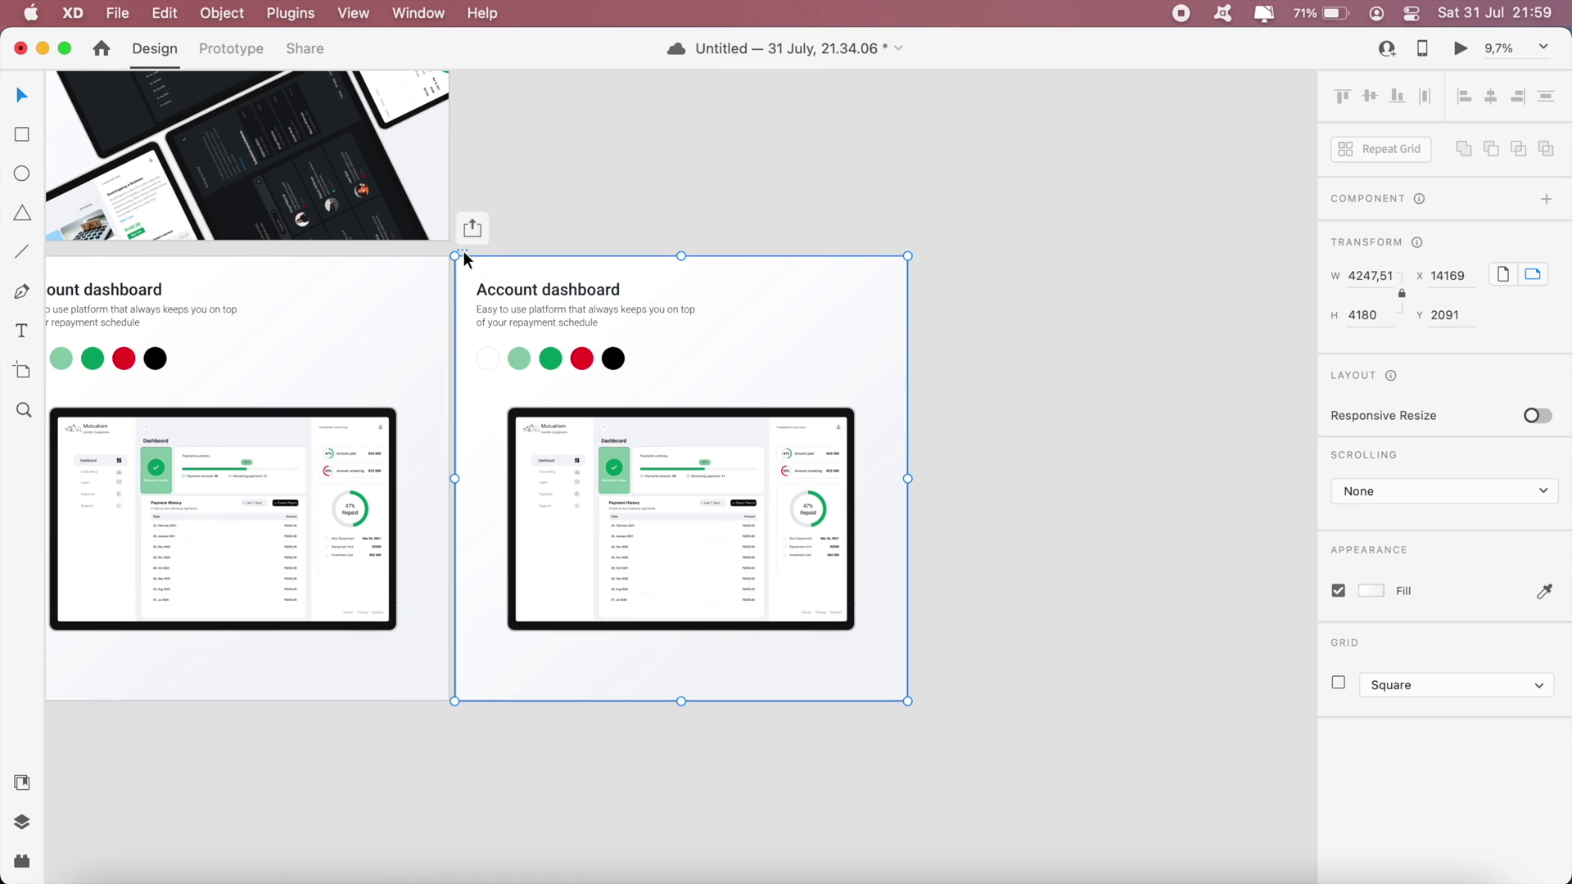
pyautogui.moveTo(464, 251); pyautogui.dragTo(228, 705)
pyautogui.scroll(-5, 403, 474)
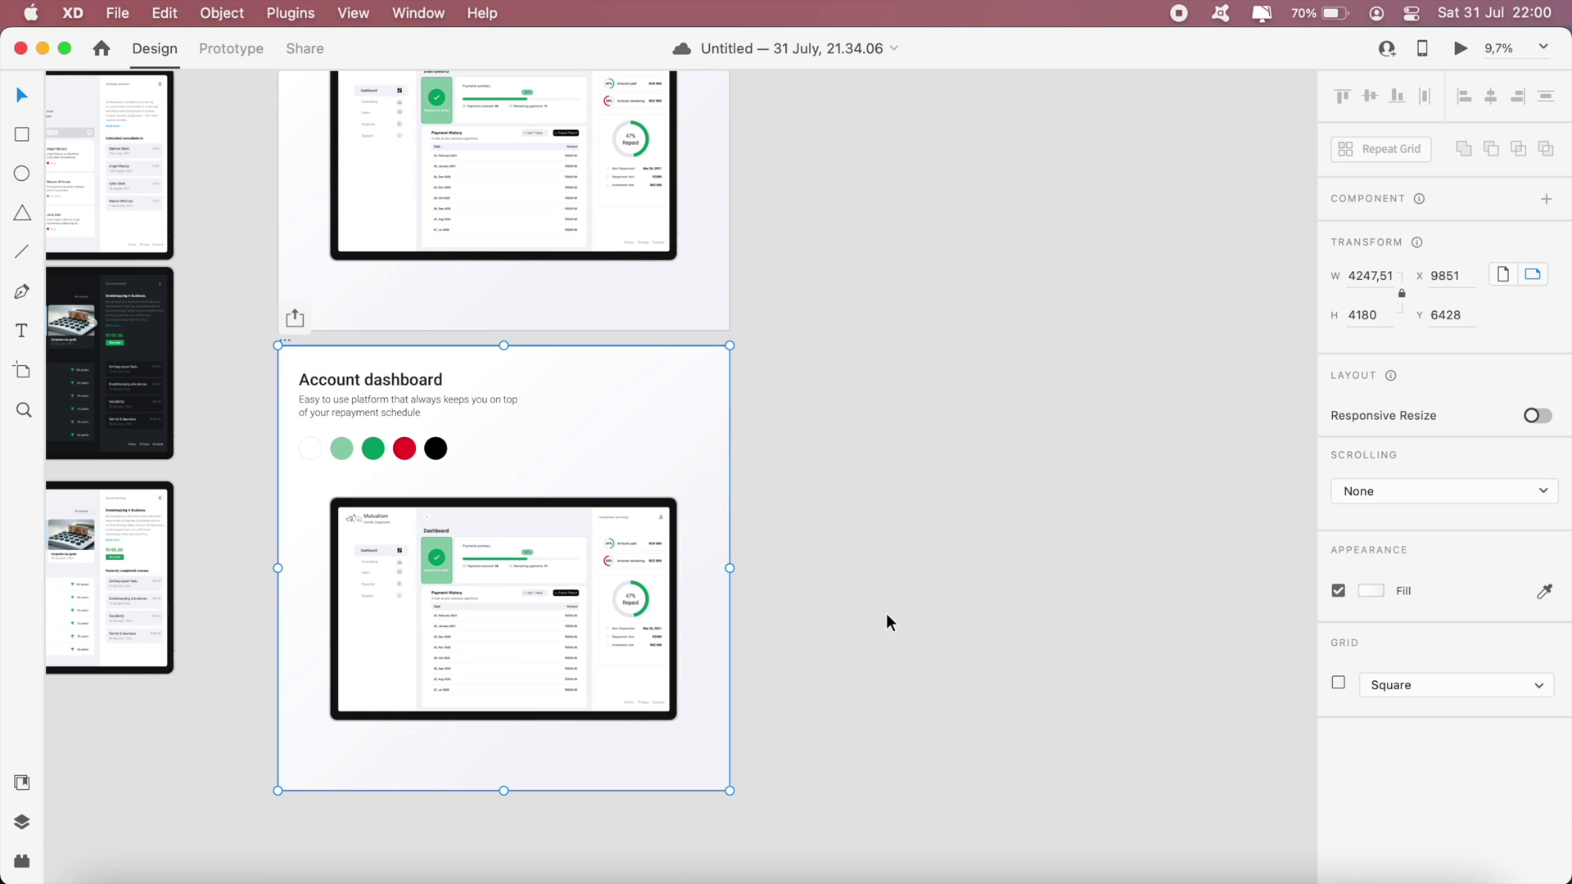
pyautogui.click(611, 589)
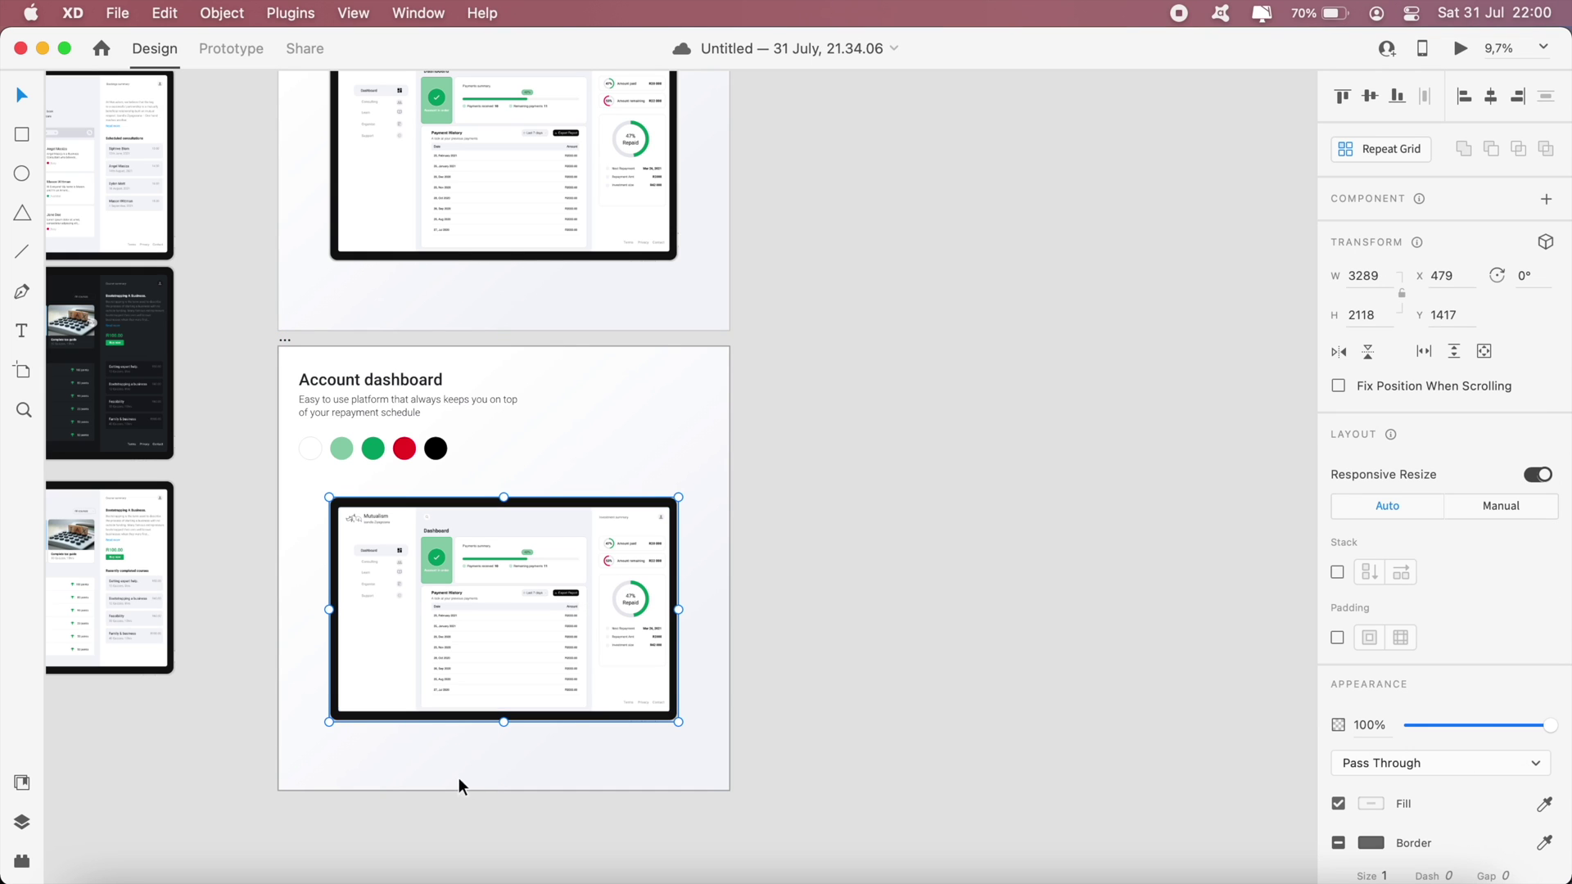
# Change the lower artboard's background to a dark gradient running from #212529 to black
pyautogui.click(638, 483)
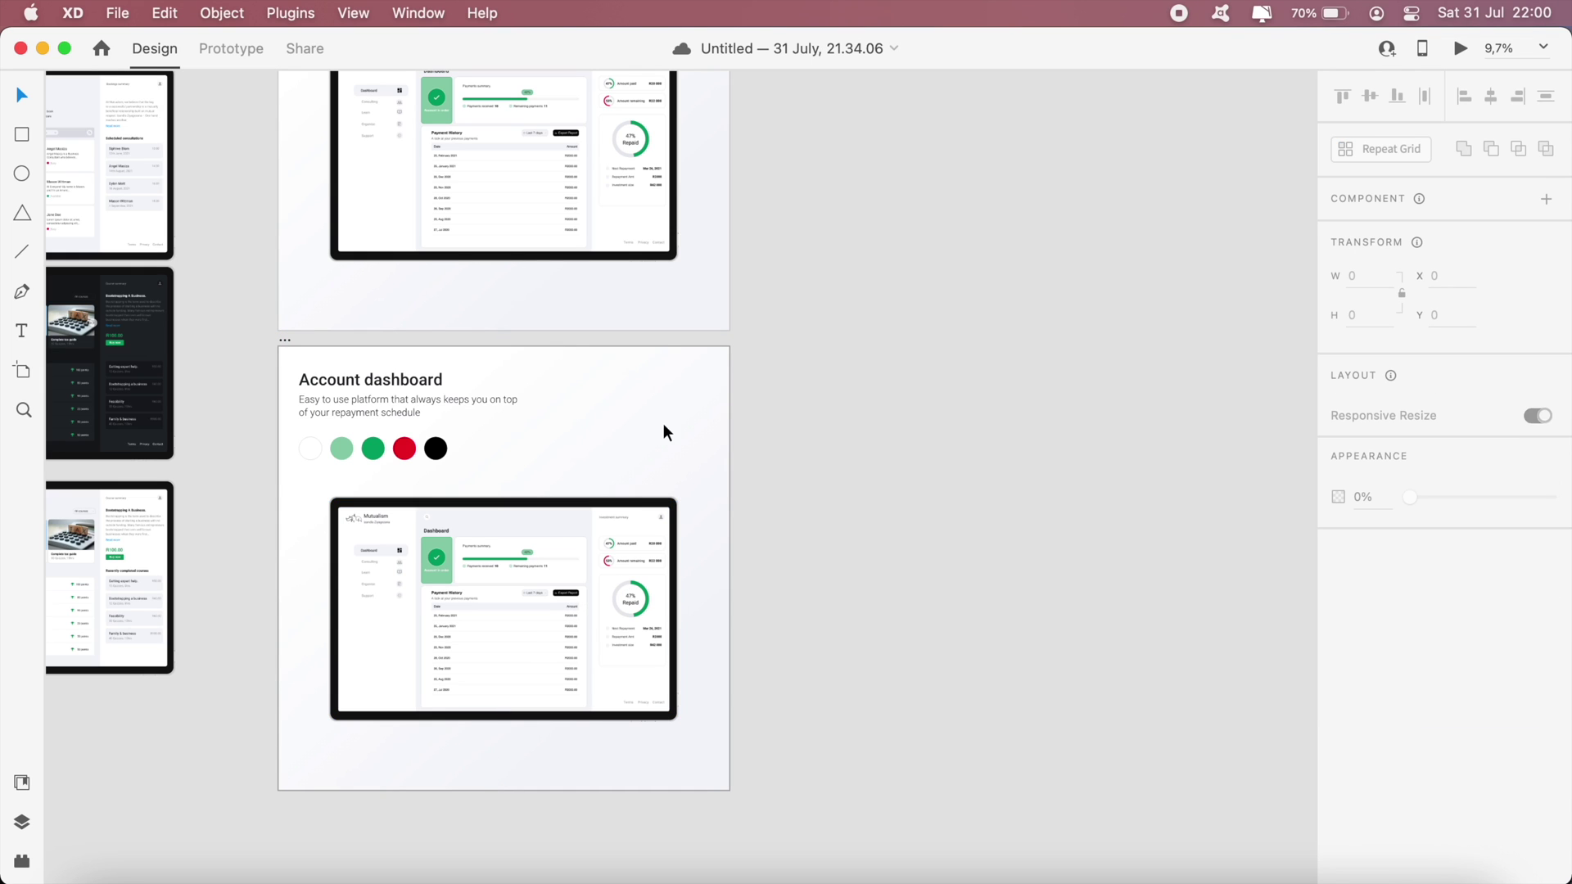
pyautogui.click(282, 337)
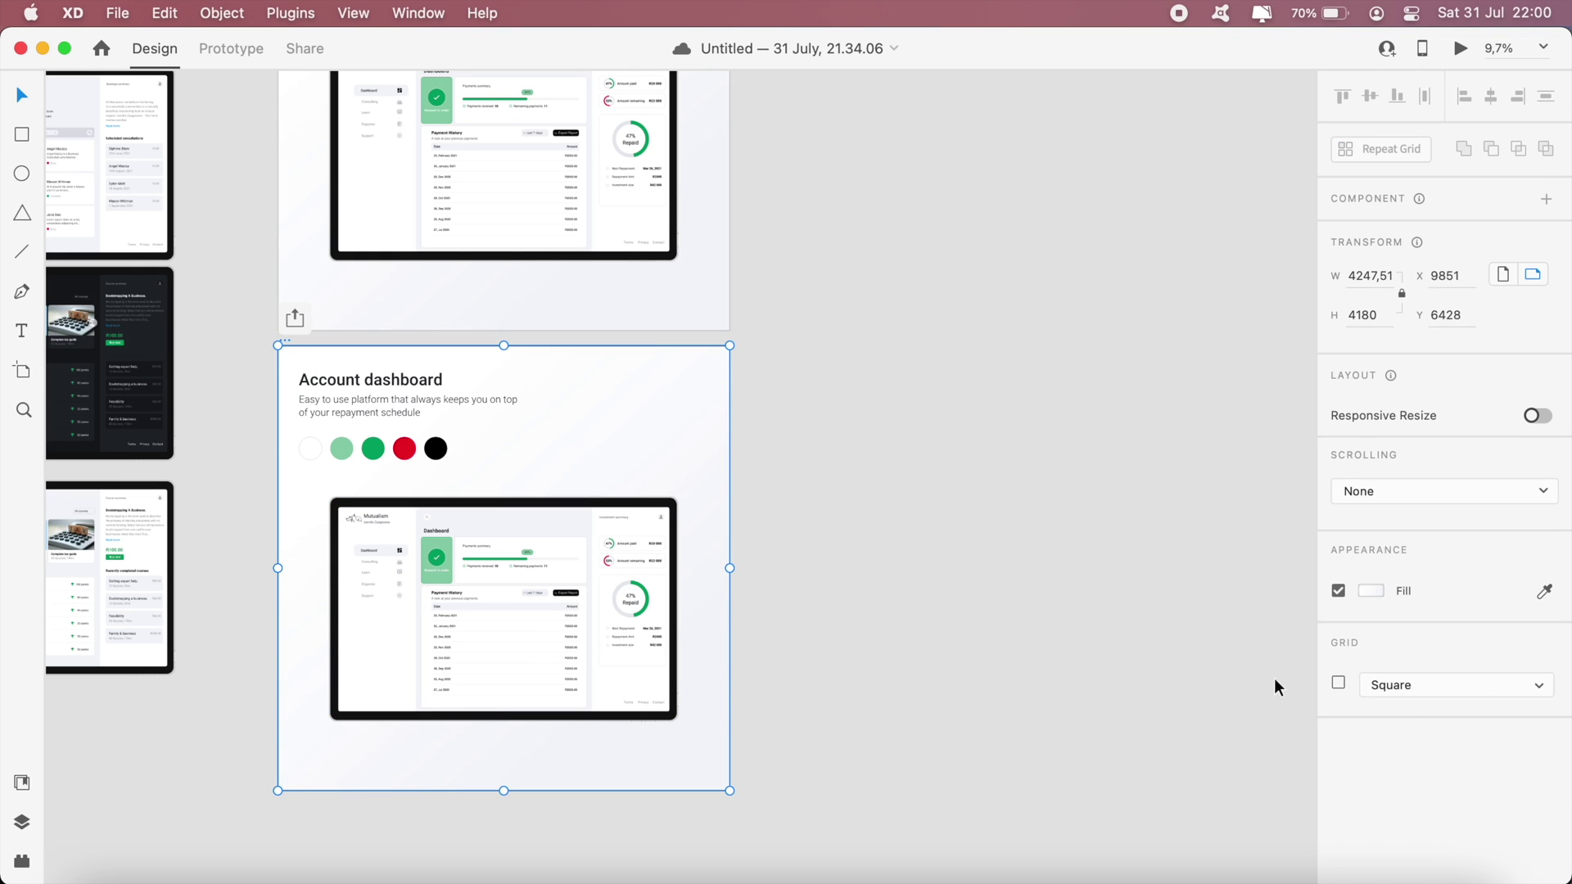
pyautogui.click(1365, 592)
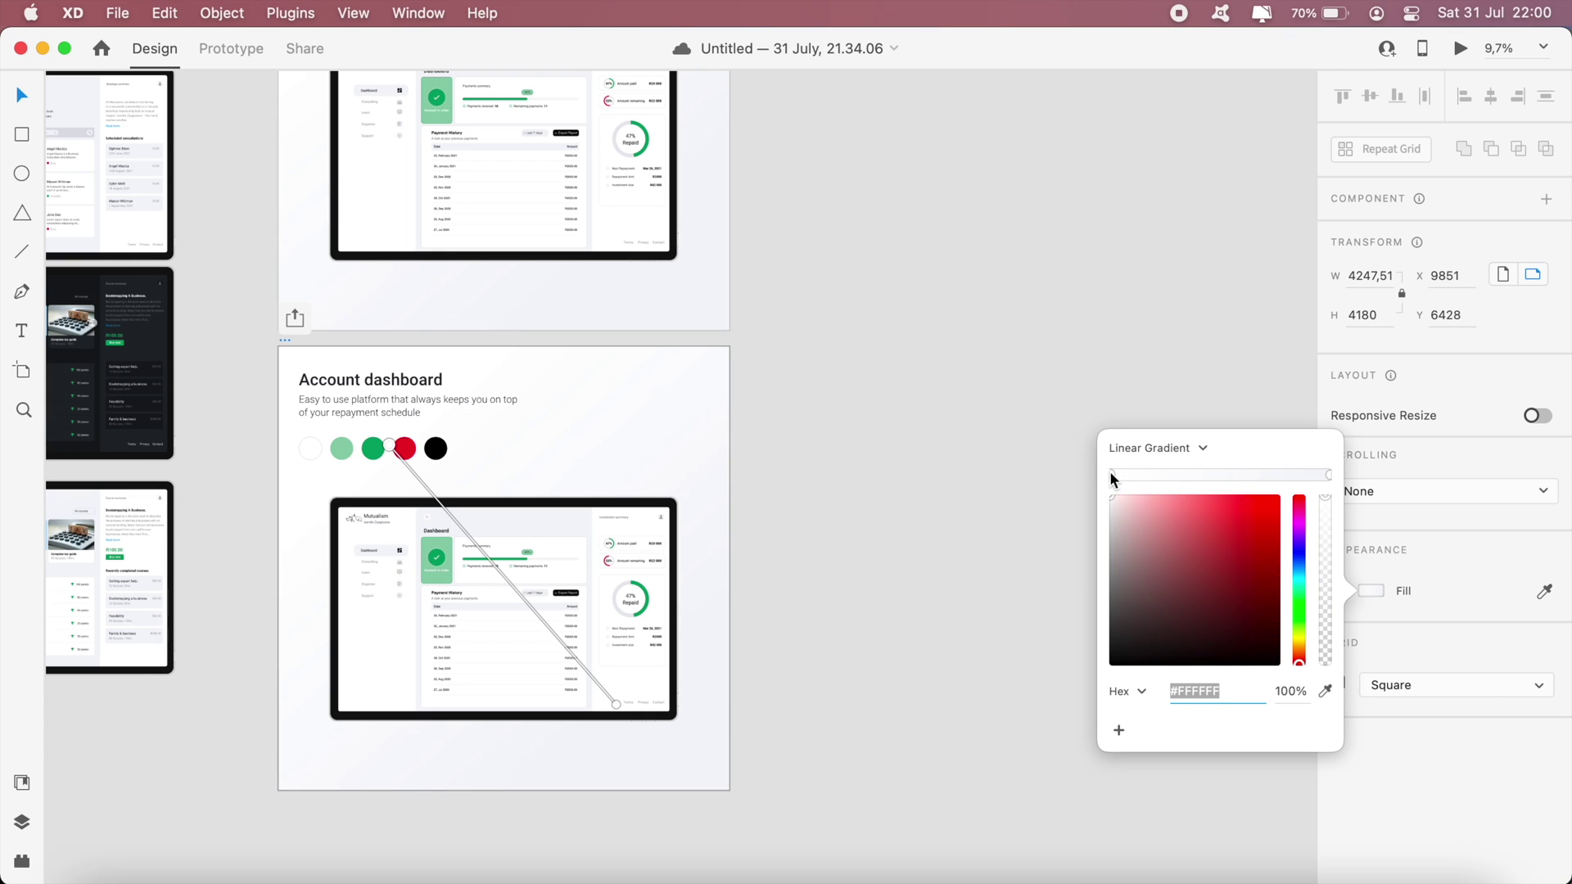
pyautogui.click(1330, 475)
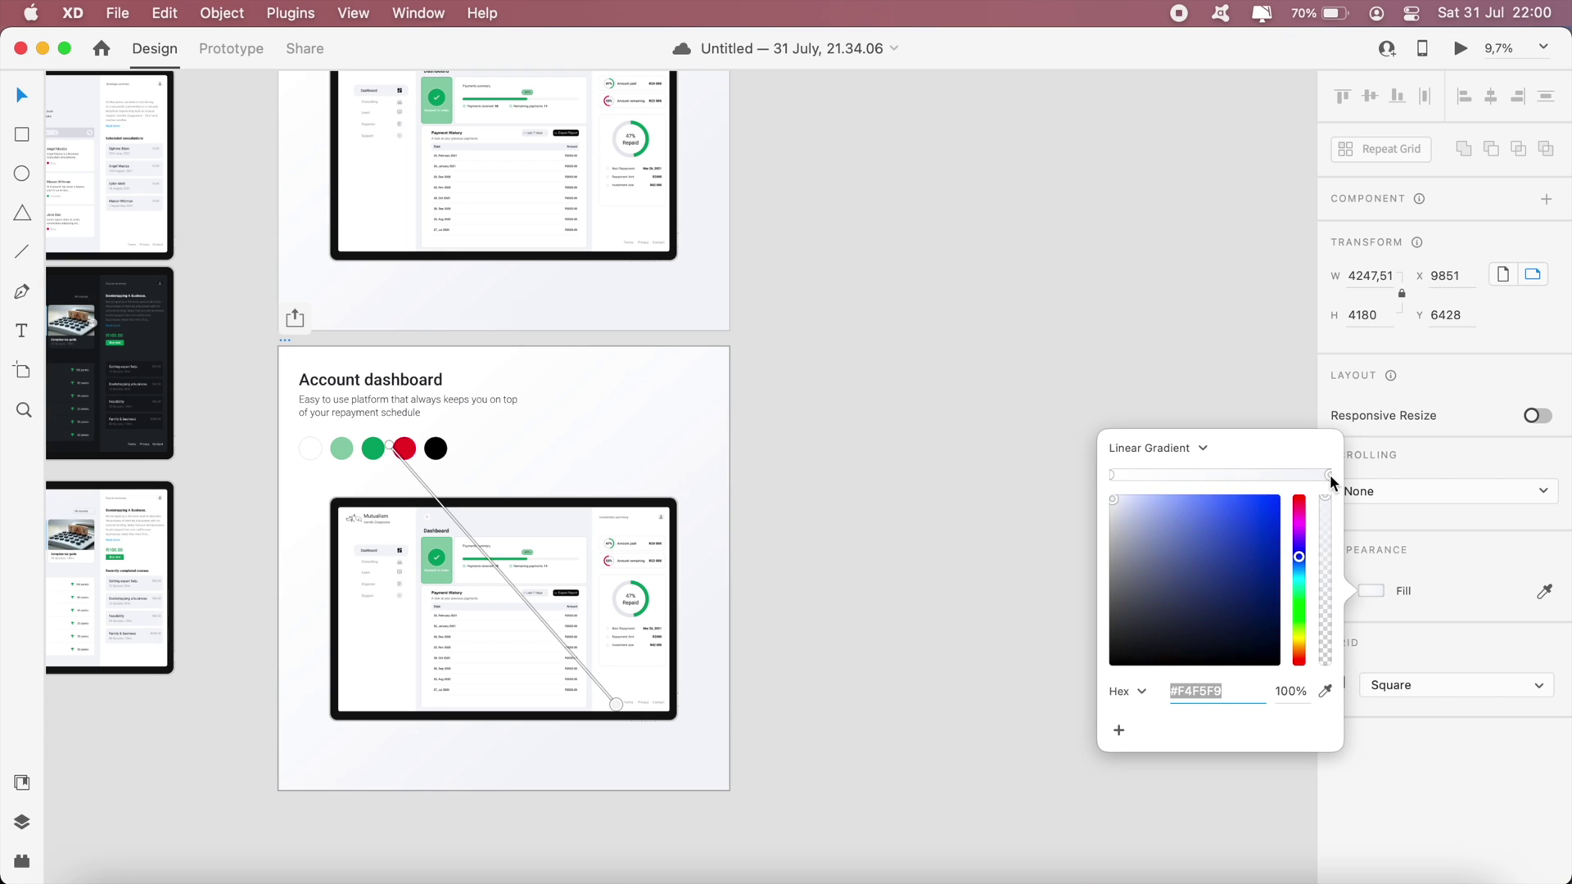
pyautogui.moveTo(1175, 649); pyautogui.dragTo(1053, 719)
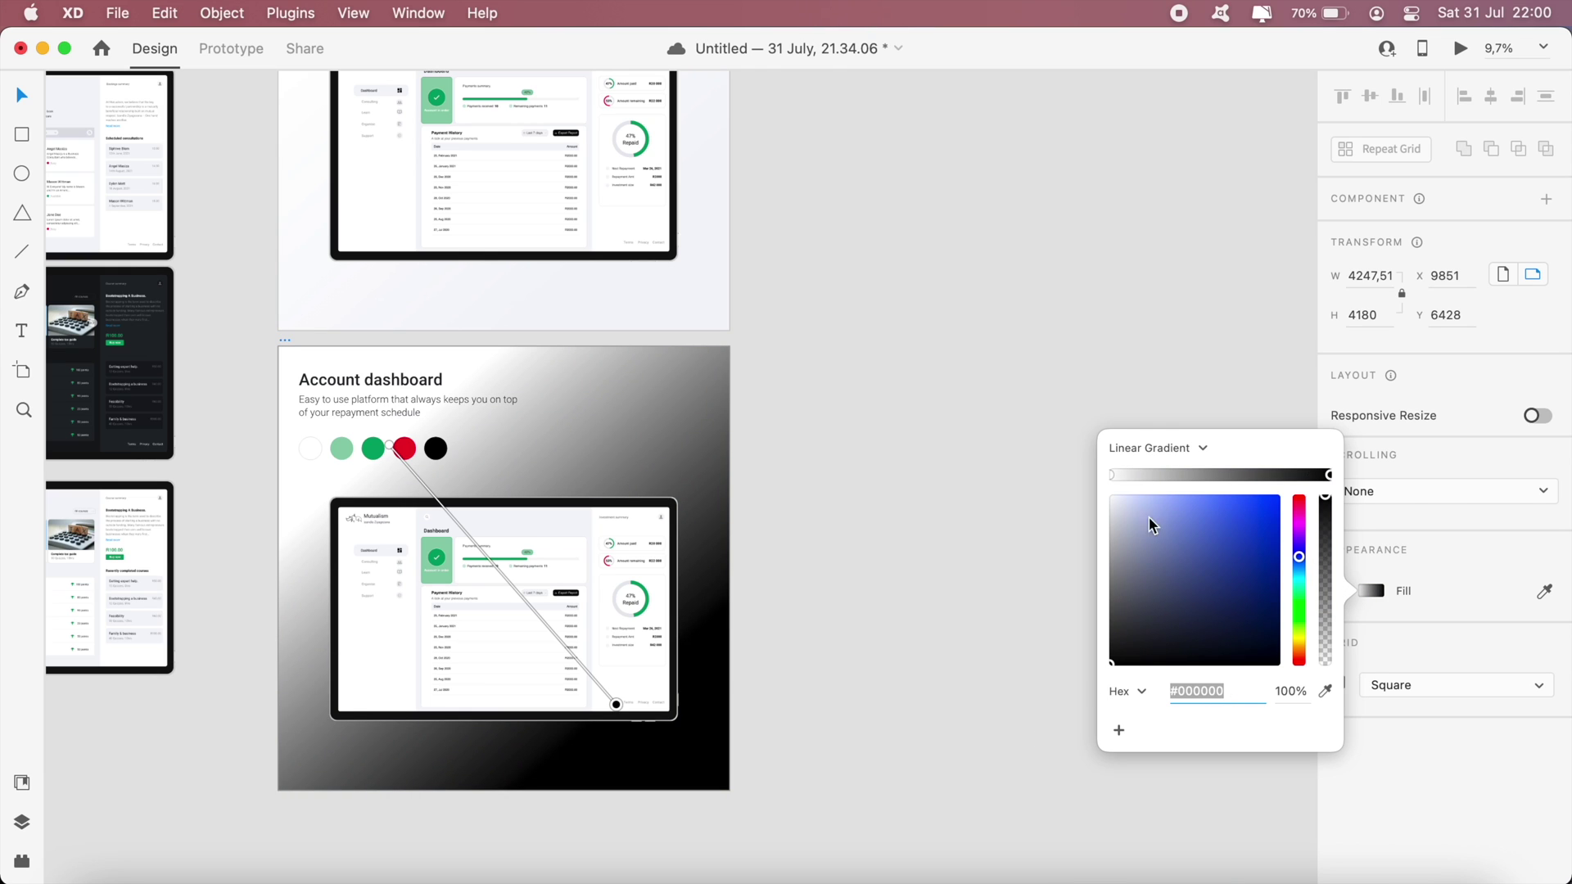
pyautogui.click(1112, 475)
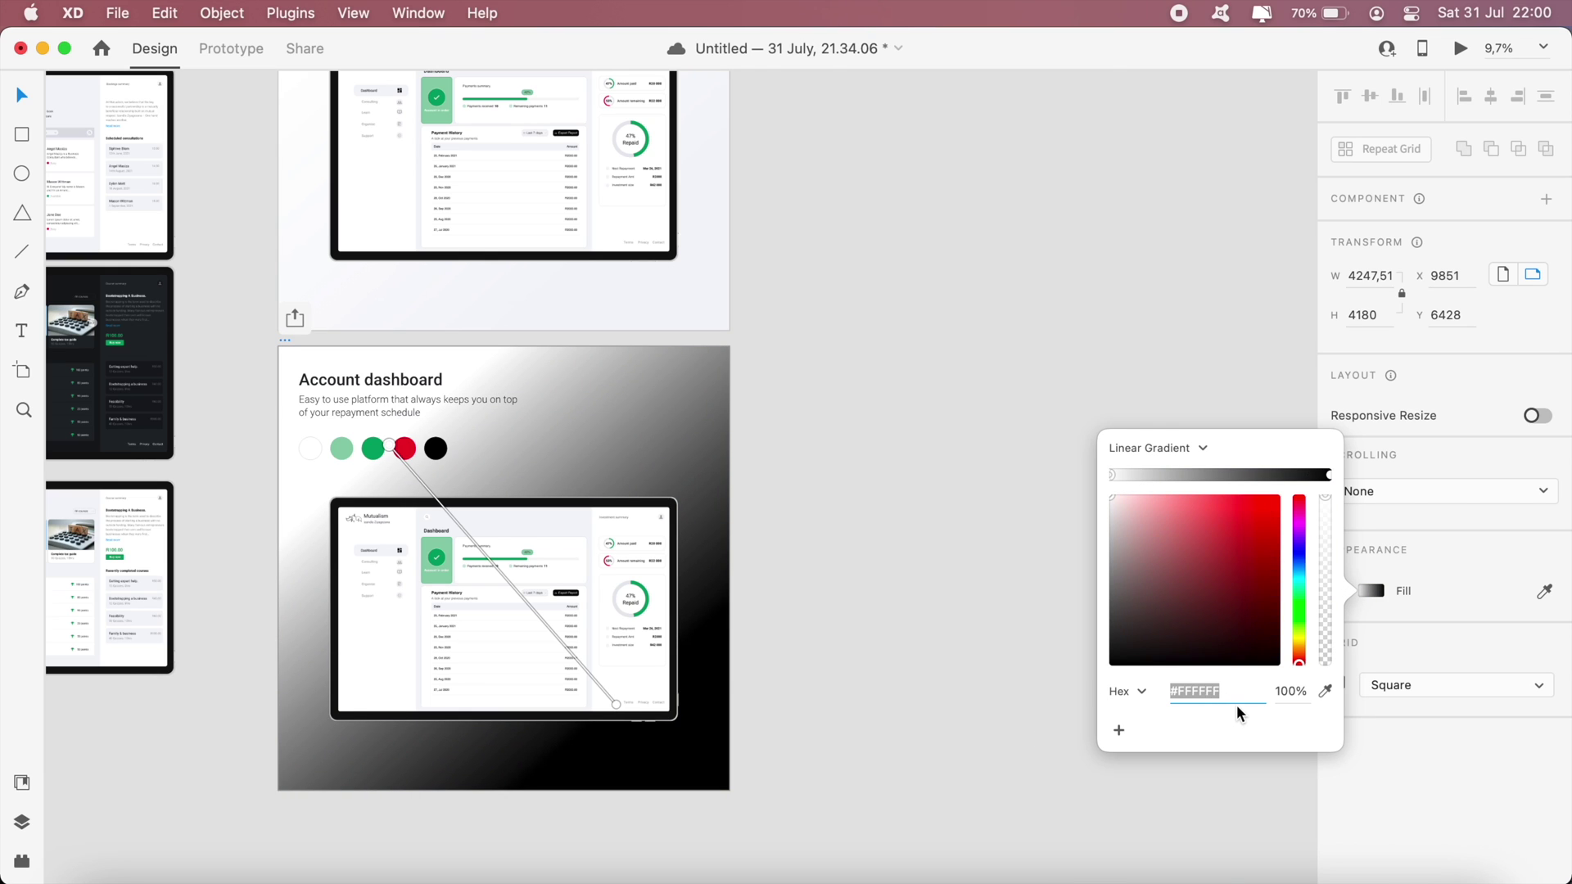
pyautogui.write('#212529')
pyautogui.press('Return')
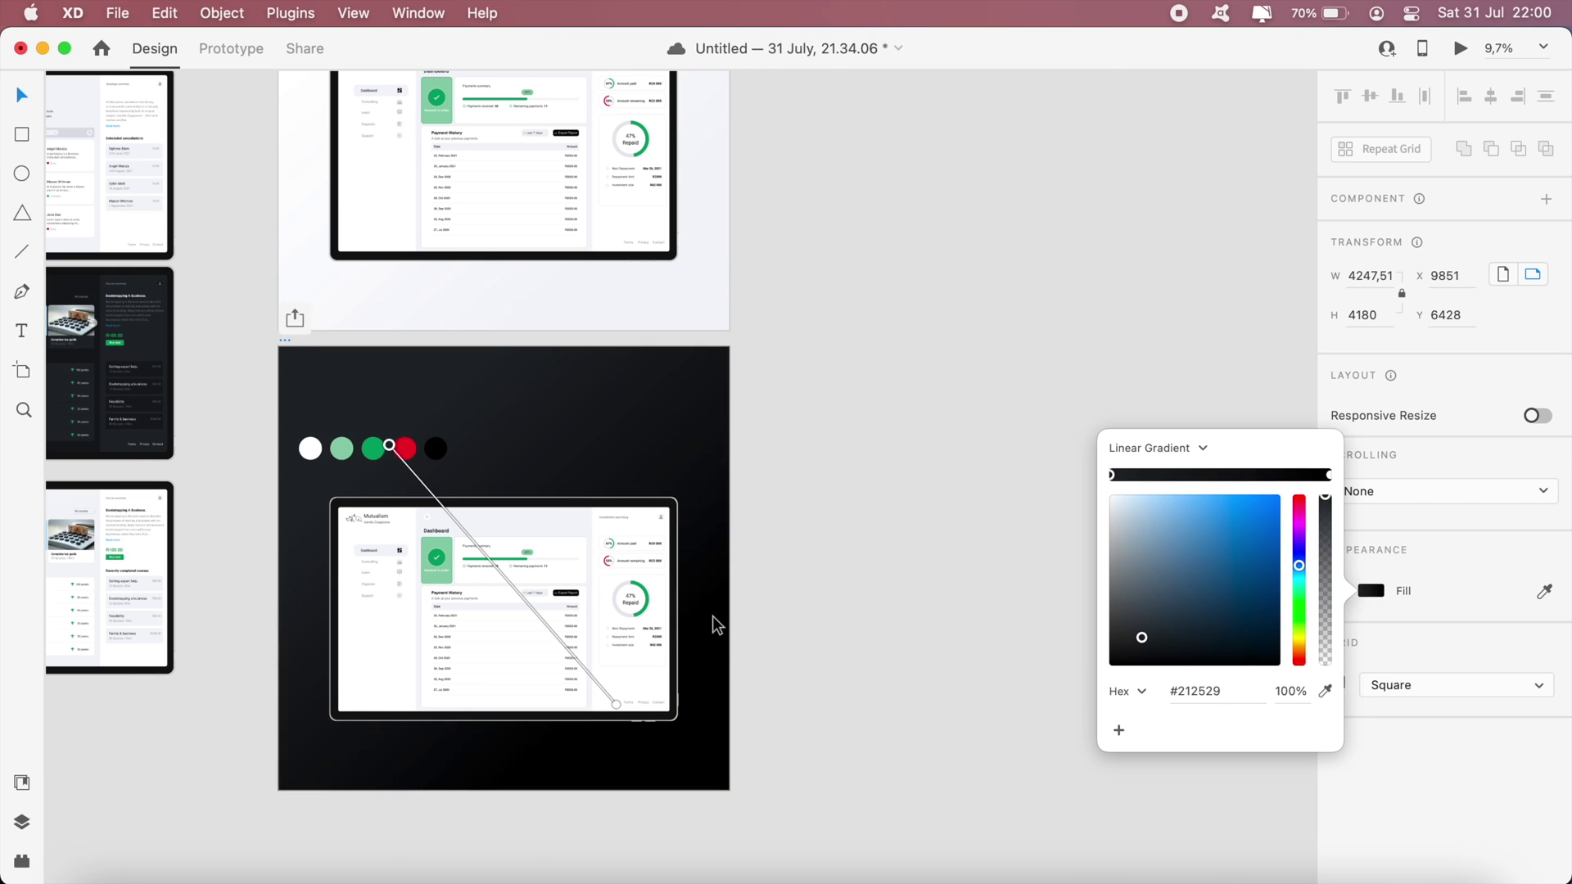
pyautogui.click(791, 558)
# Make the Account dashboard heading text on the dark artboard white
pyautogui.click(358, 381)
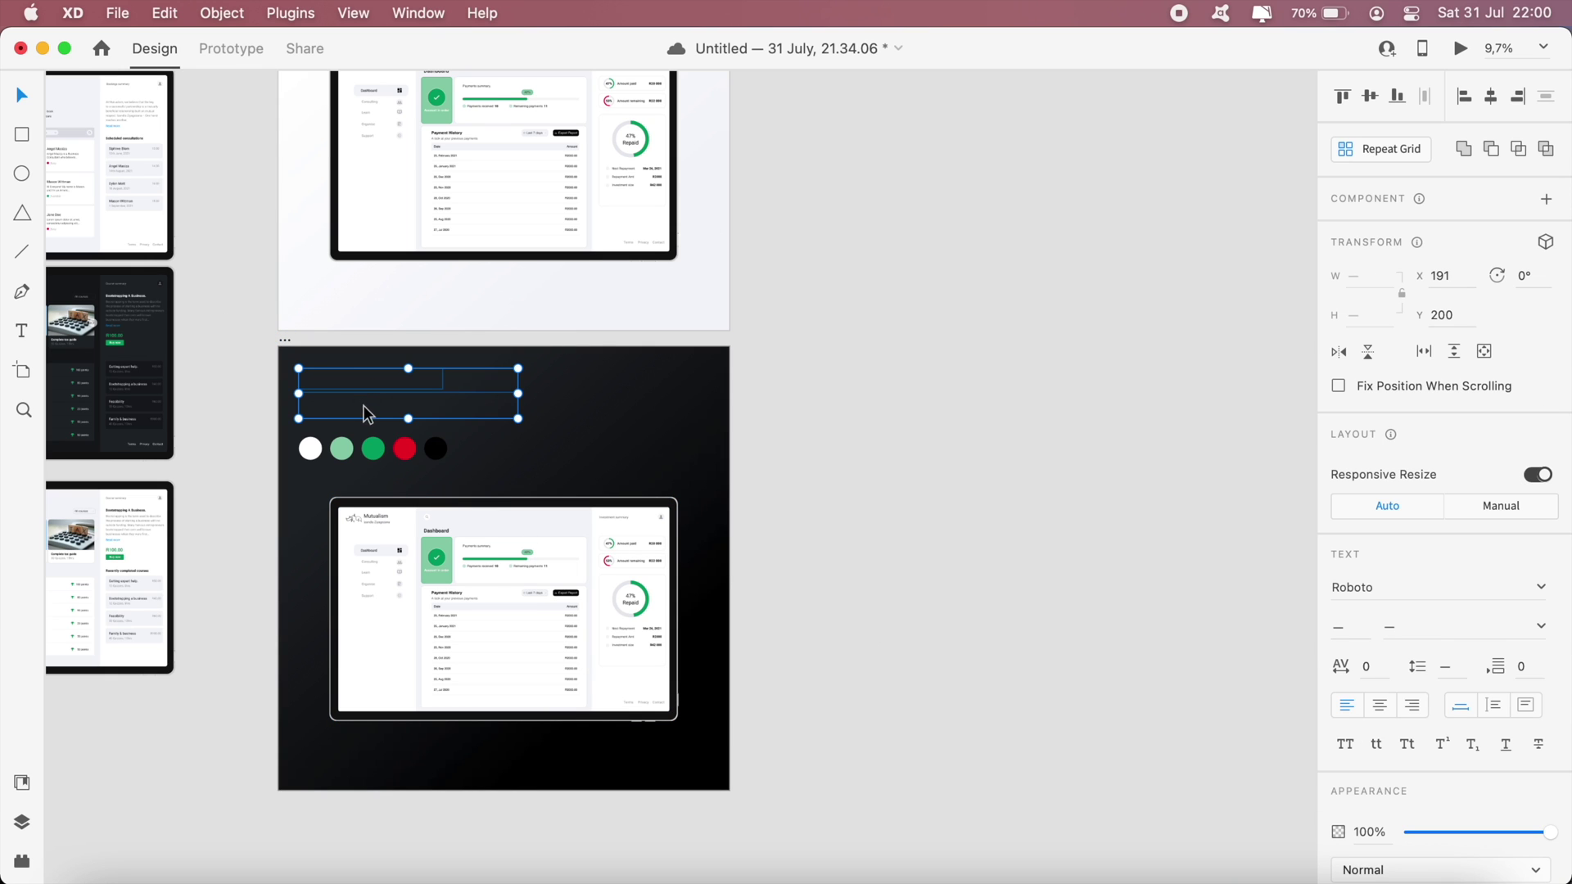
pyautogui.scroll(-3, 1376, 811)
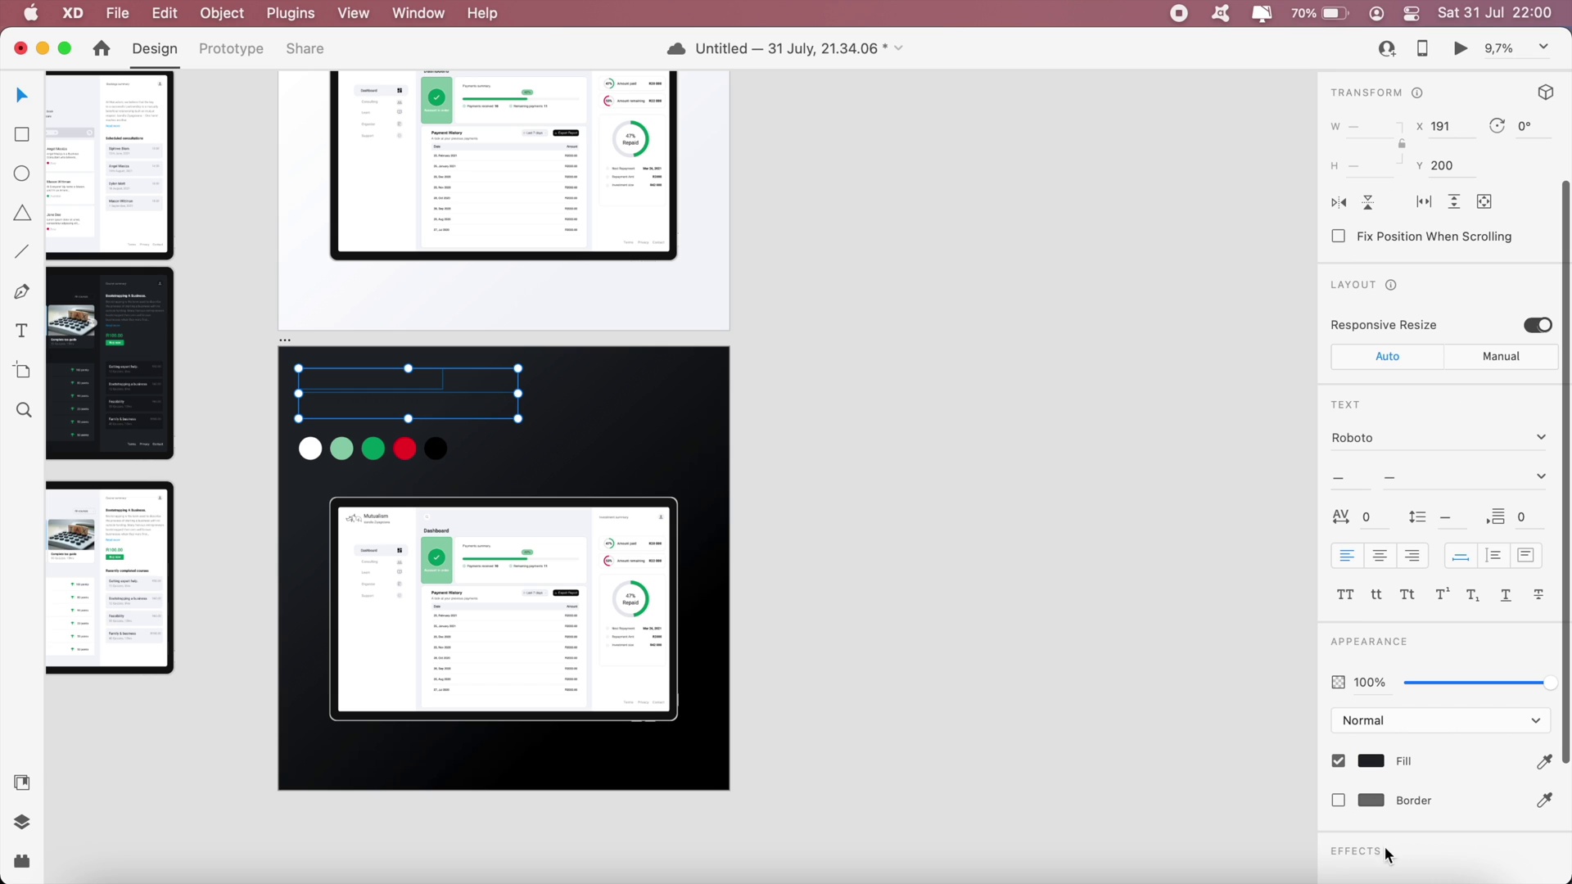
pyautogui.click(1373, 762)
pyautogui.moveTo(1180, 705); pyautogui.dragTo(1113, 616)
# Bring the dark dashboard screen design over beside the dark Account dashboard artboard
pyautogui.click(995, 562)
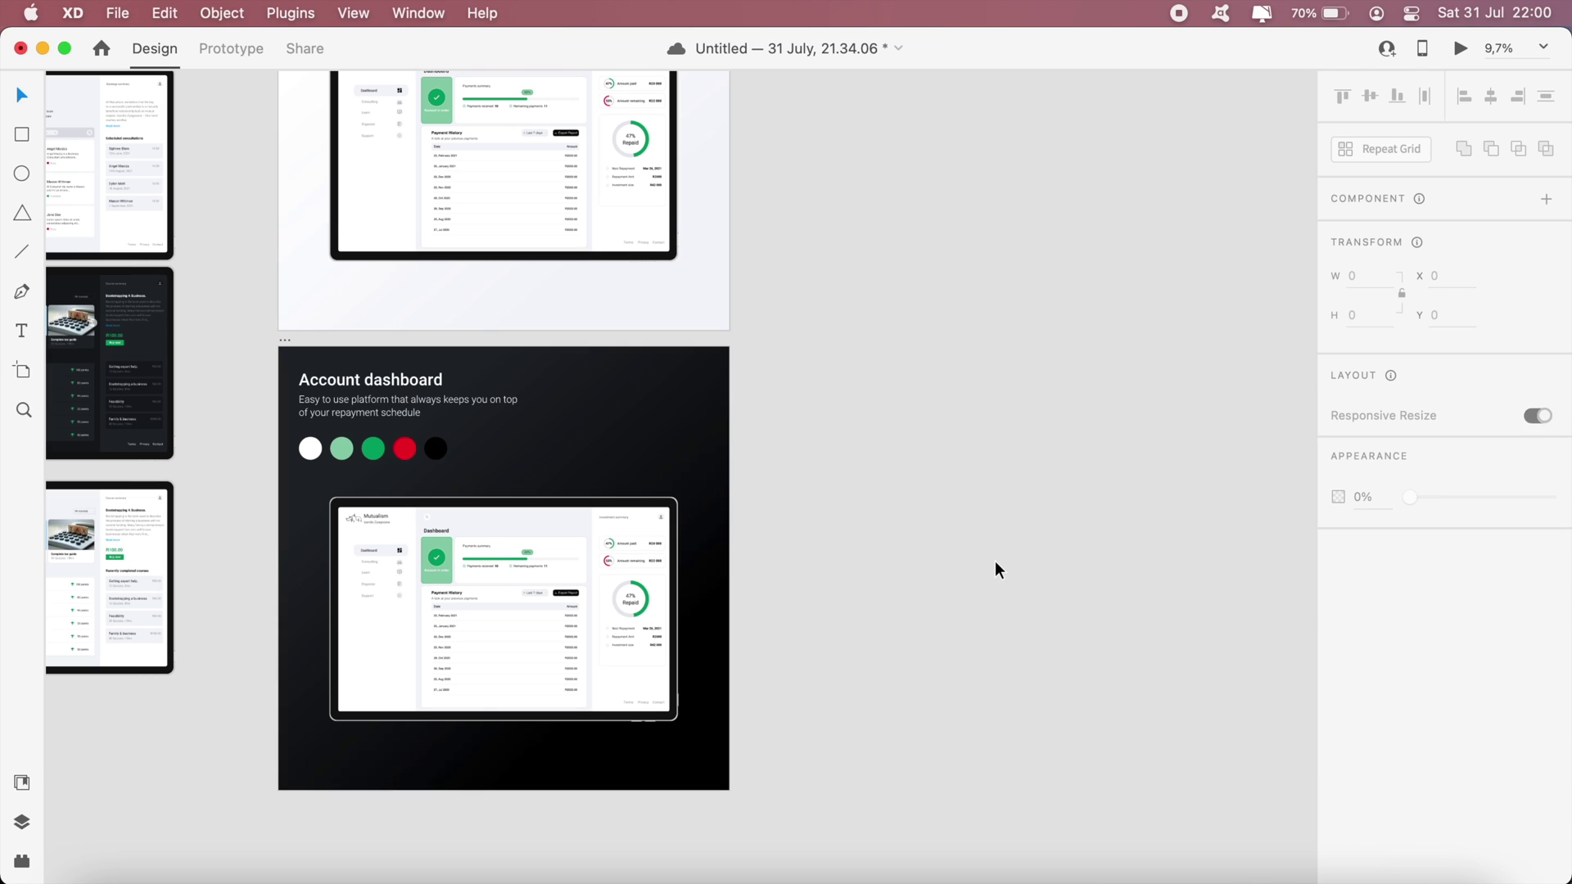
pyautogui.scroll(2, 858, 460)
pyautogui.hscroll(-2, 858, 460)
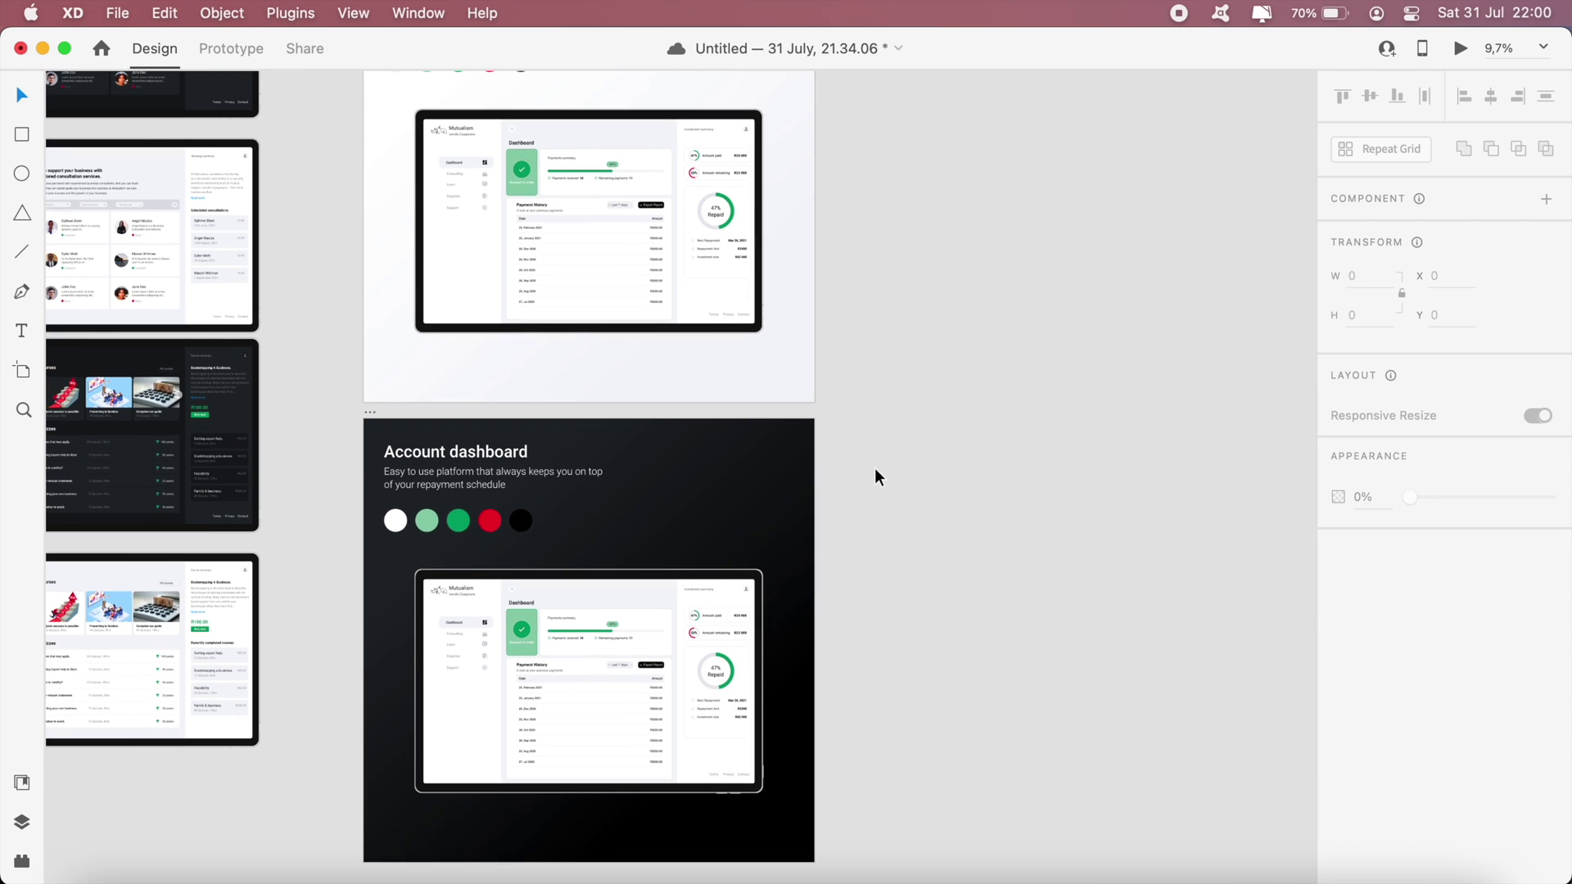
pyautogui.click(621, 606)
pyautogui.scroll(2, 622, 606)
pyautogui.hscroll(-5, 621, 606)
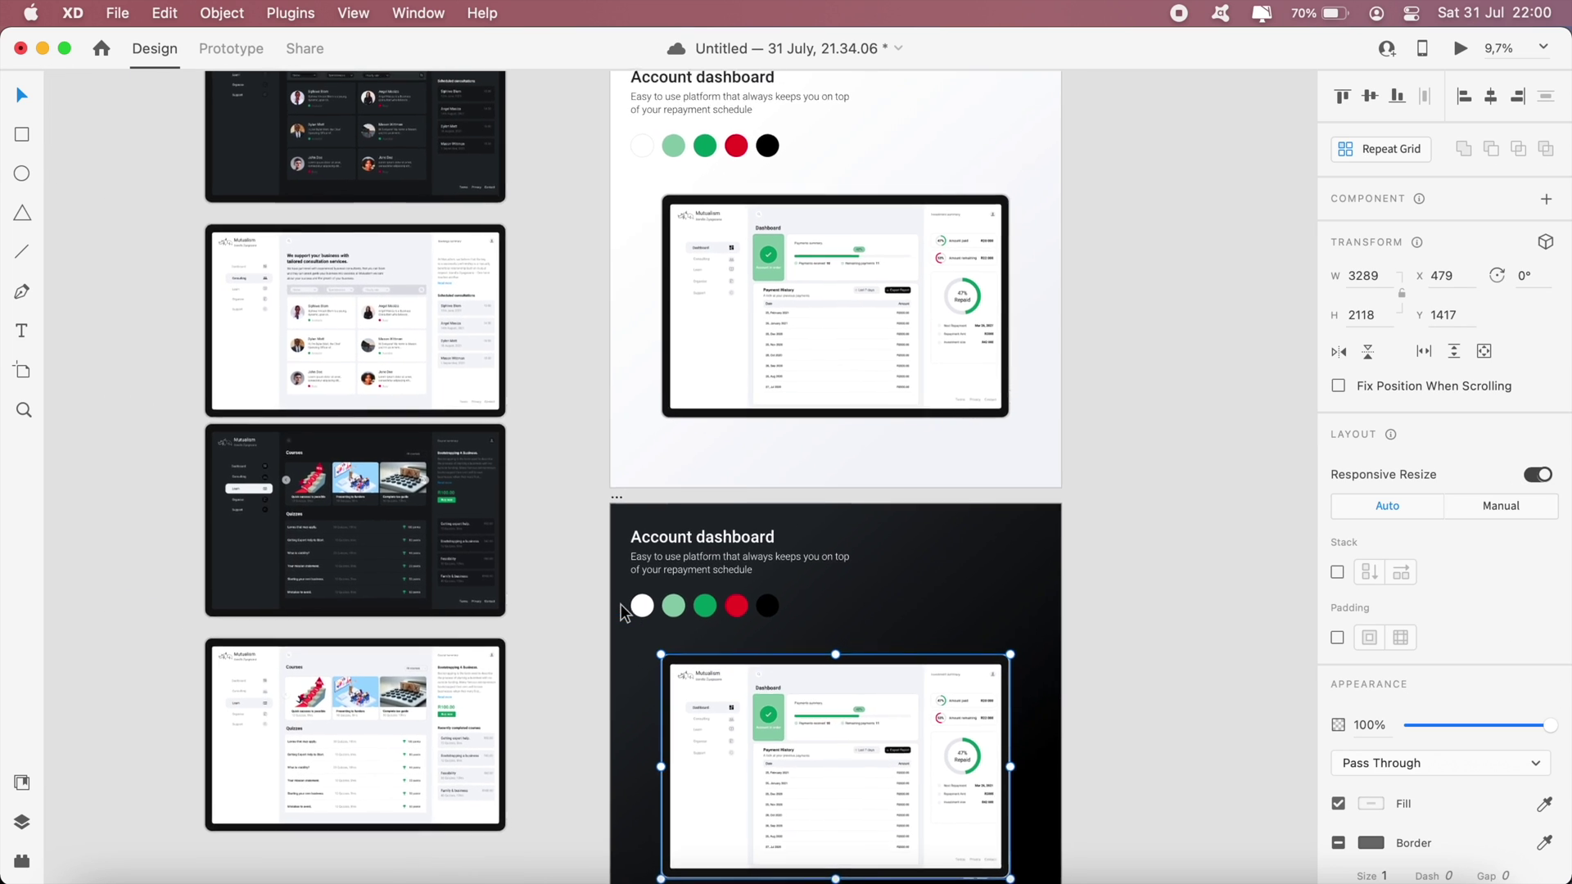
pyautogui.scroll(6, 483, 337)
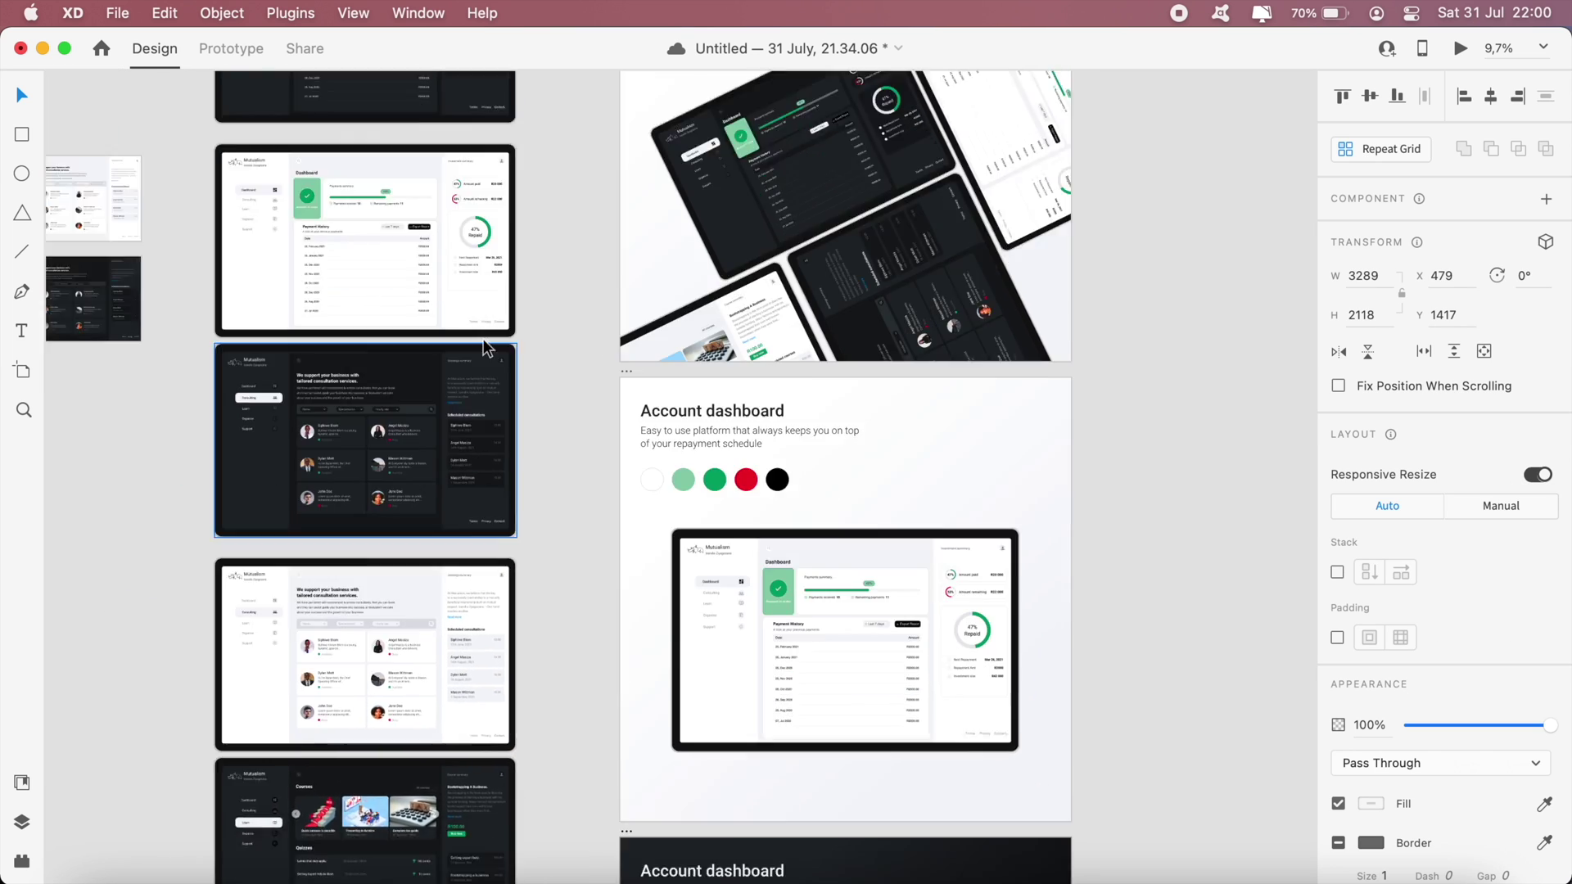
pyautogui.scroll(5, 483, 339)
pyautogui.click(352, 292)
pyautogui.scroll(2, 351, 291)
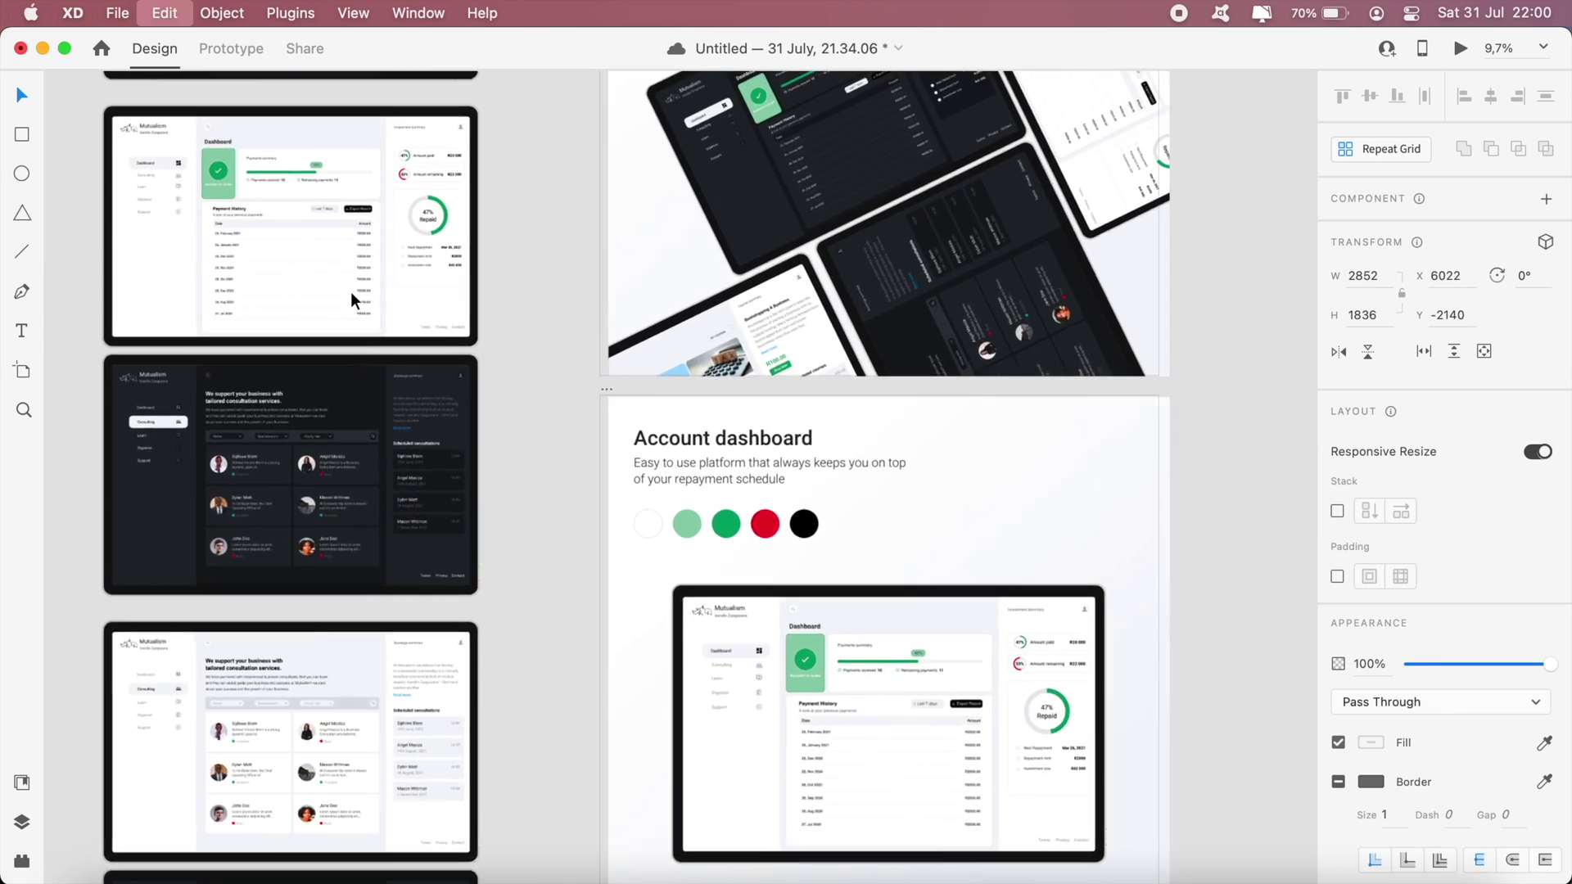
pyautogui.scroll(-5, 351, 291)
pyautogui.moveTo(414, 172); pyautogui.dragTo(1180, 401)
# Place the dark screen over the light mockup and enlarge it to 3279 × 2111
pyautogui.scroll(5, 681, 670)
pyautogui.hscroll(5, 1138, 443)
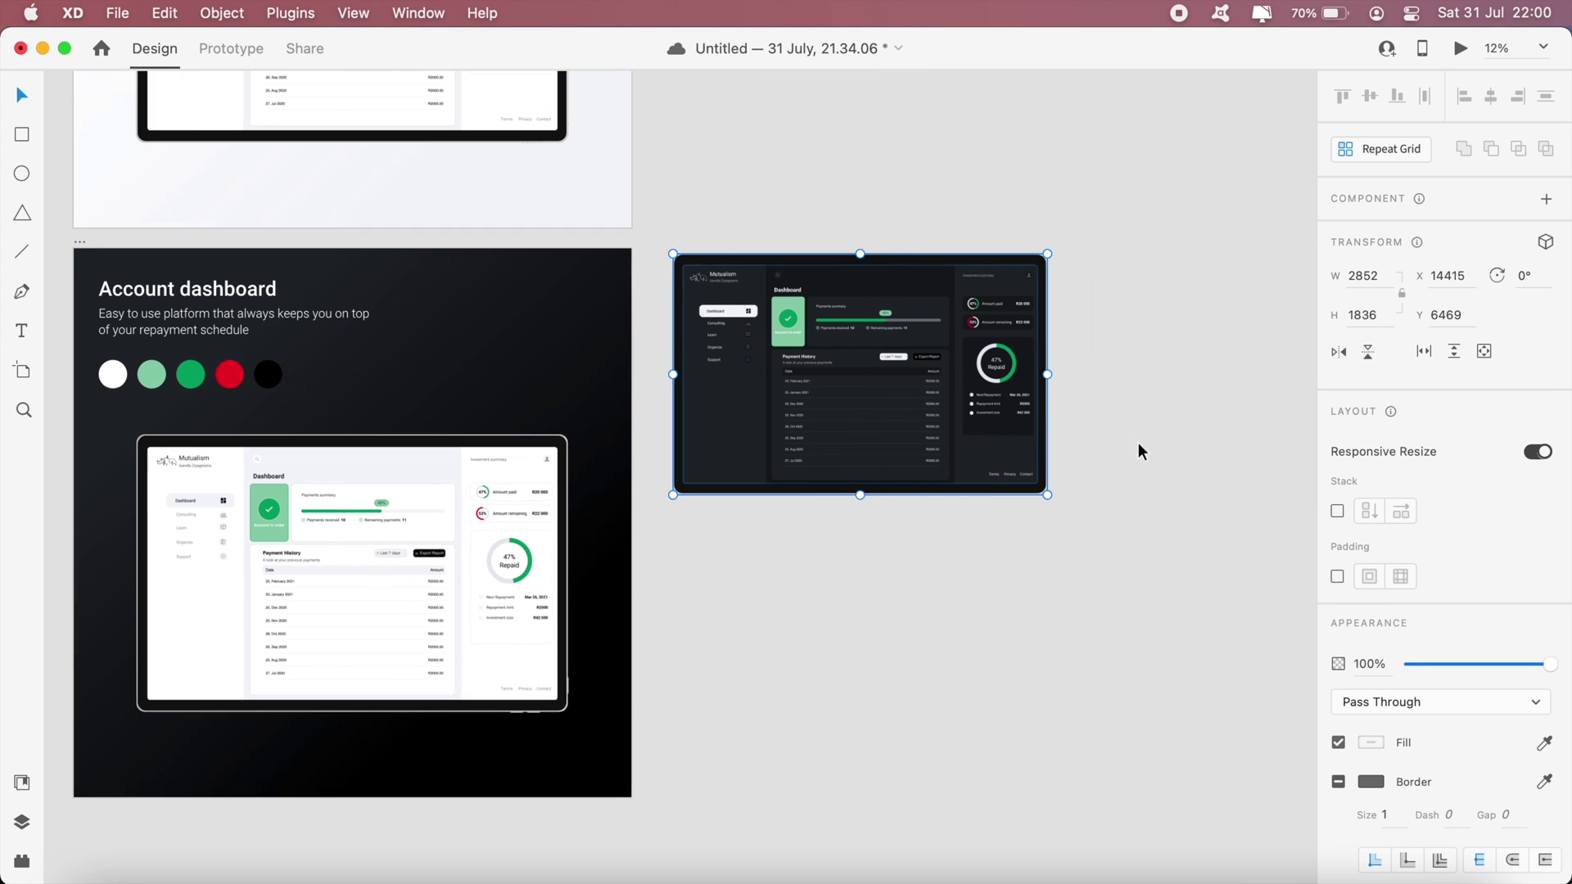
pyautogui.click(449, 546)
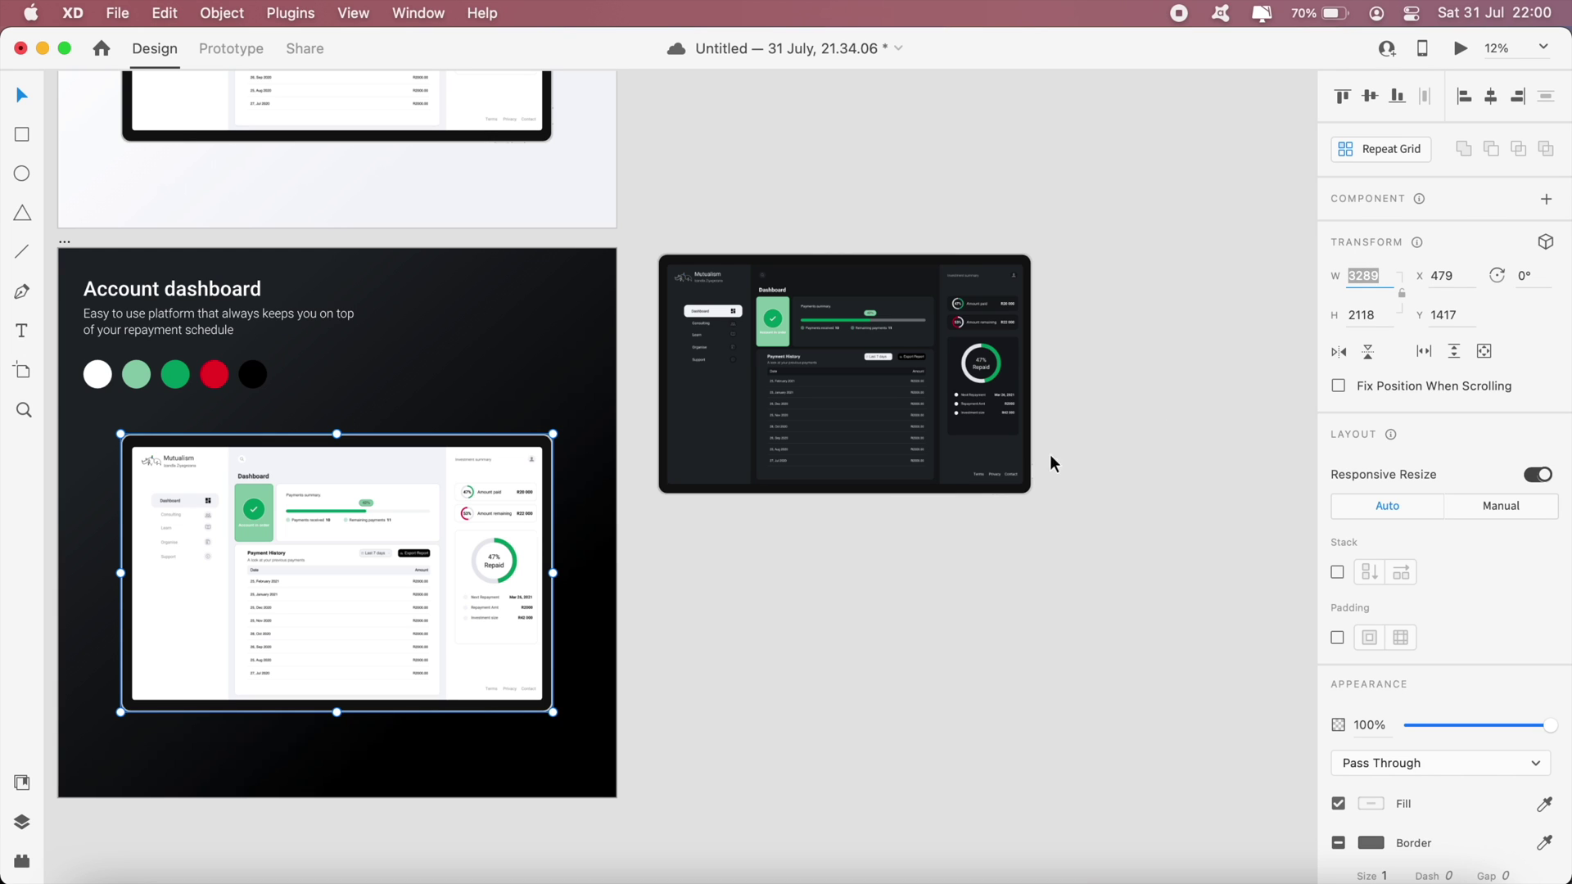
pyautogui.click(860, 483)
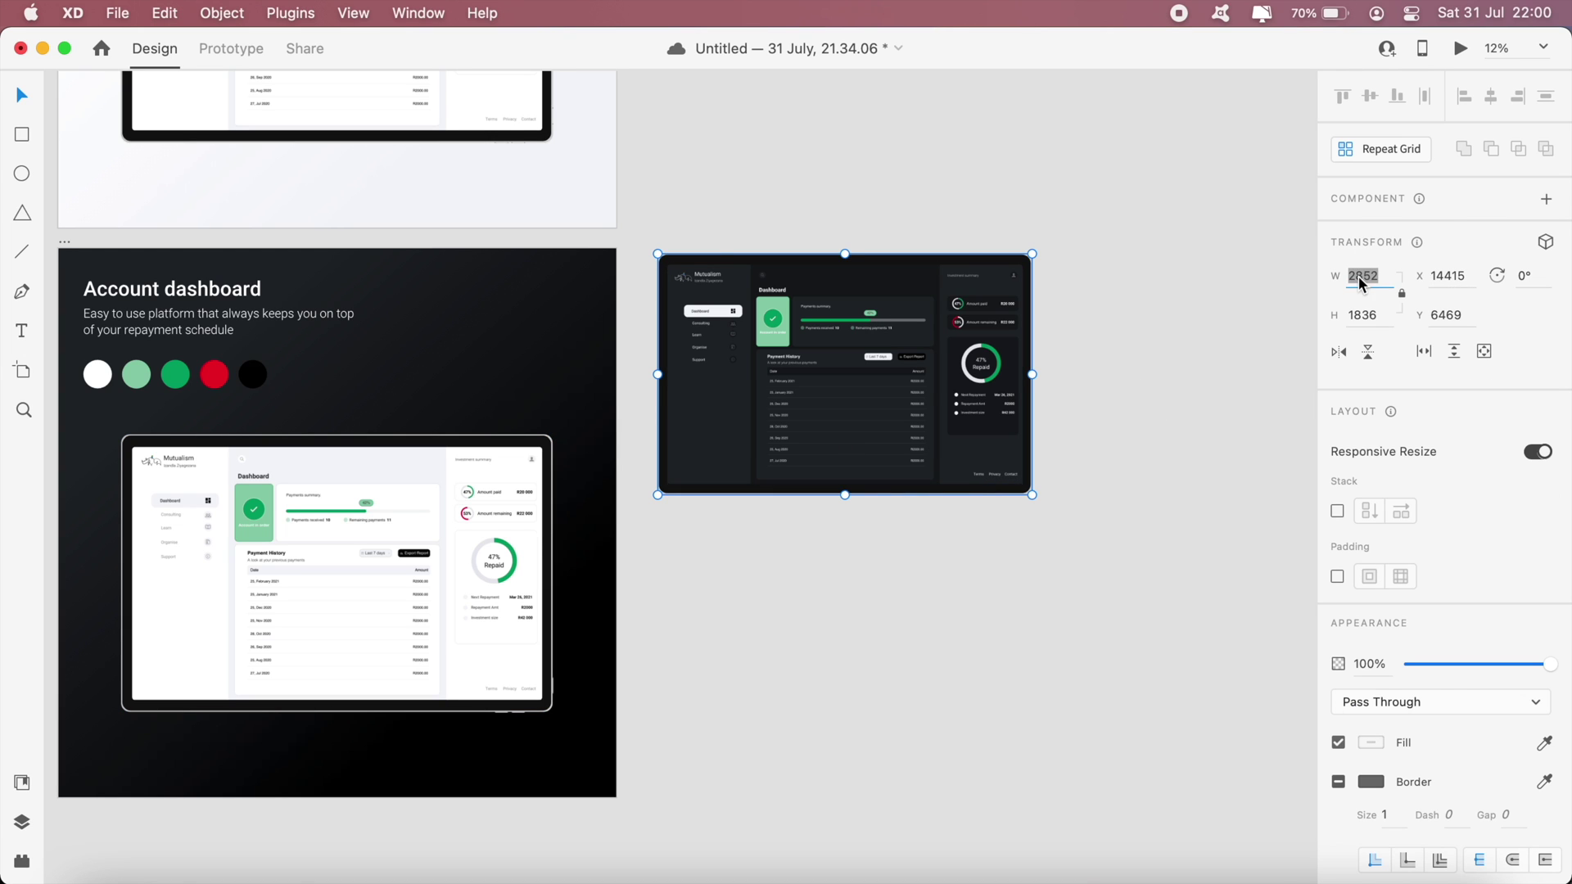
pyautogui.moveTo(871, 307); pyautogui.dragTo(754, 321)
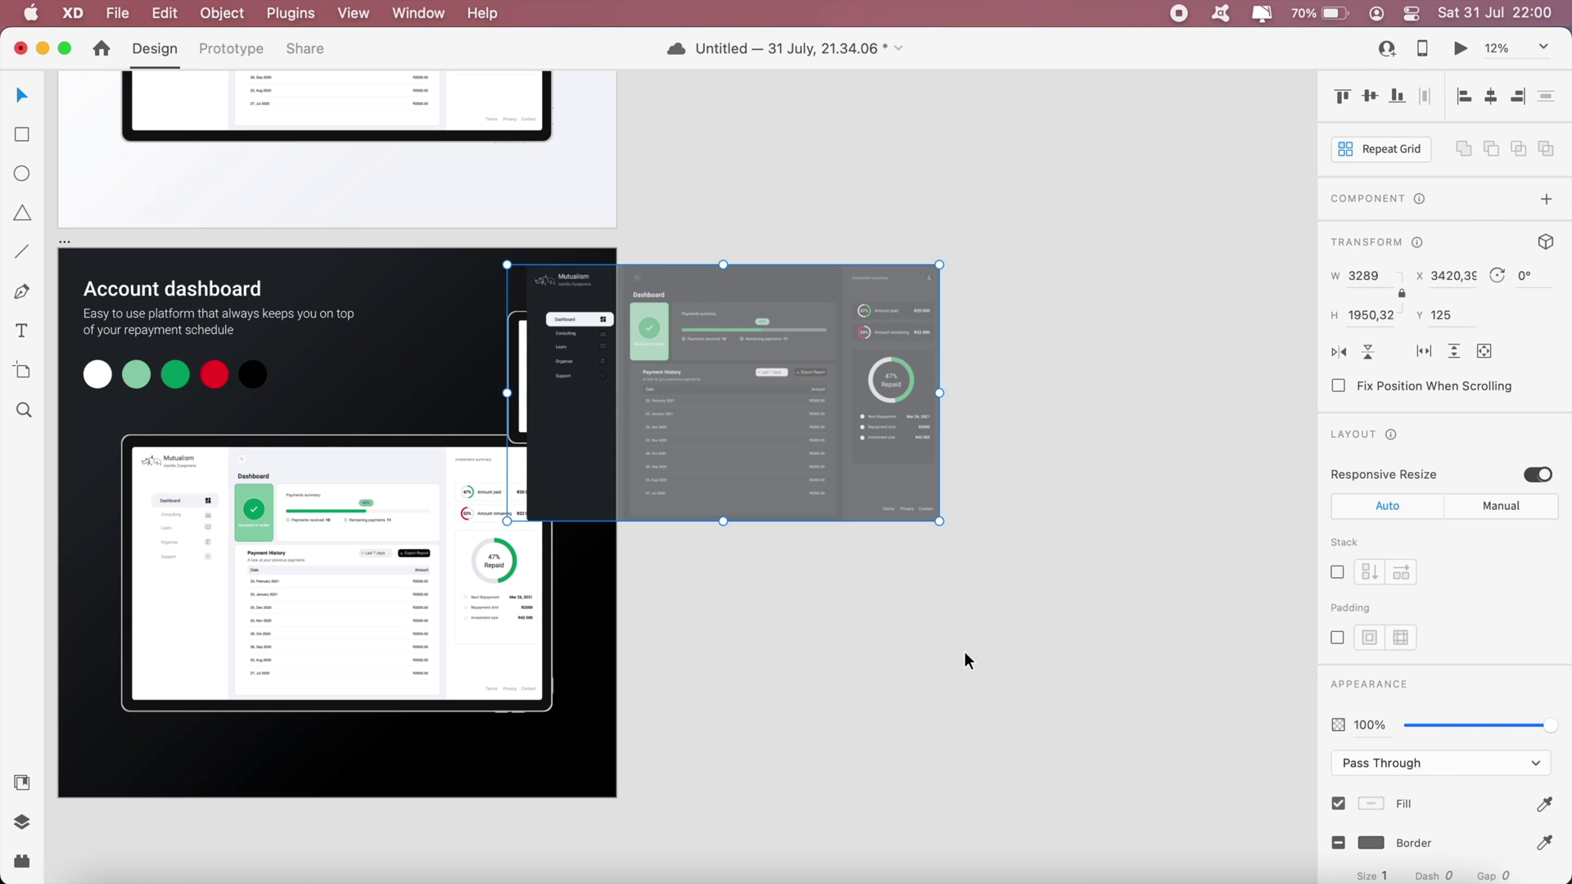
pyautogui.press('super+z')
pyautogui.press('super+z')
pyautogui.click(760, 679)
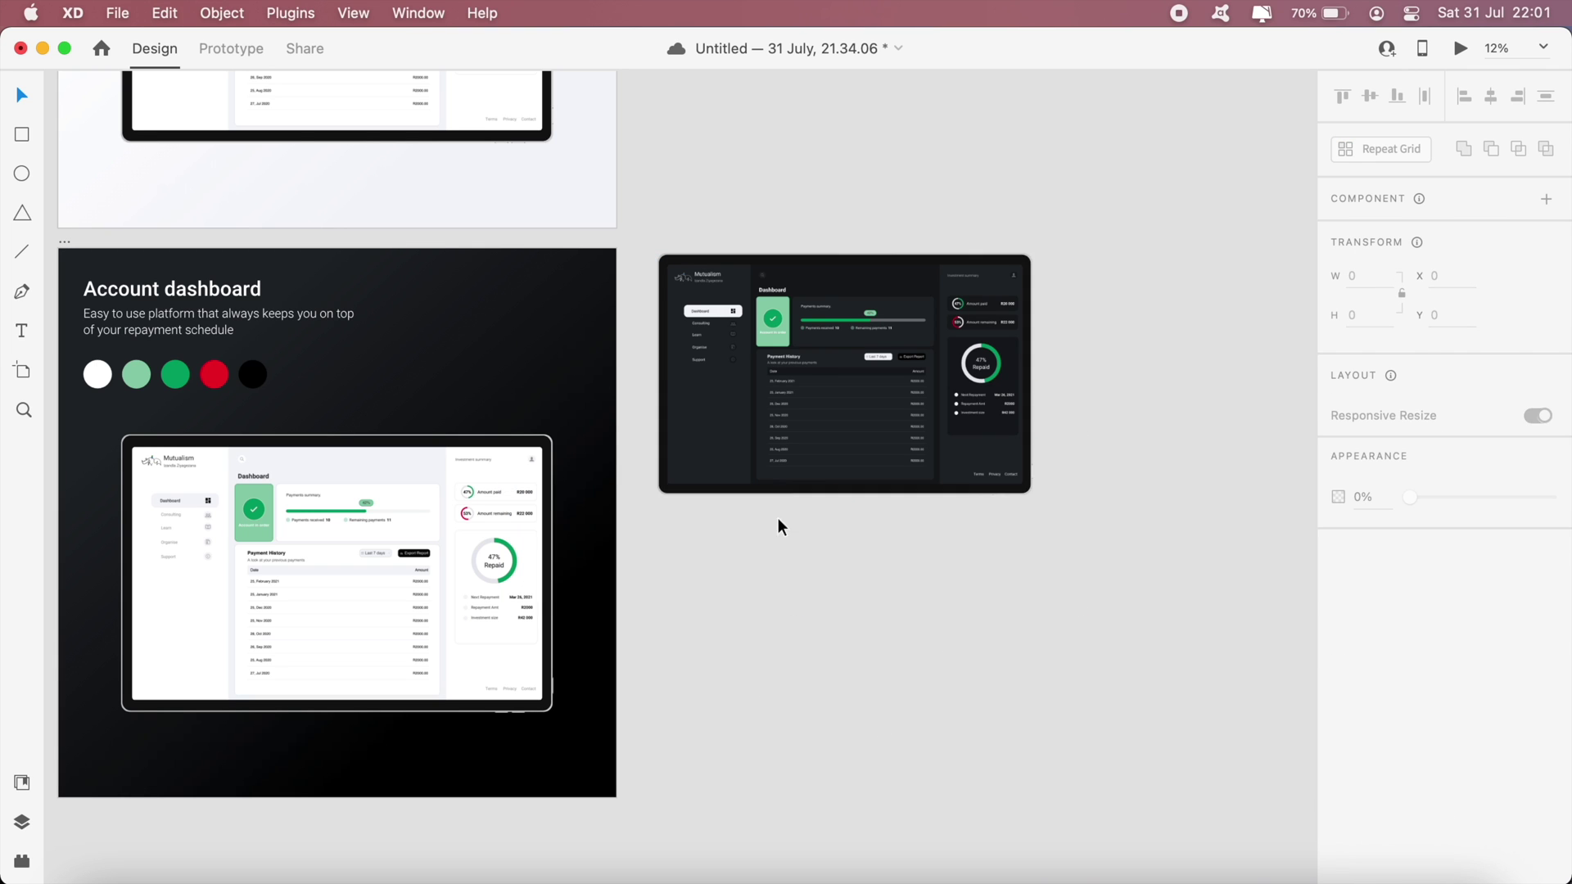
pyautogui.moveTo(845, 294); pyautogui.dragTo(308, 473)
pyautogui.moveTo(497, 673); pyautogui.dragTo(559, 712)
# Delete the light mockup from the dark artboard and centre the dark screen there
pyautogui.moveTo(424, 568); pyautogui.dragTo(717, 569)
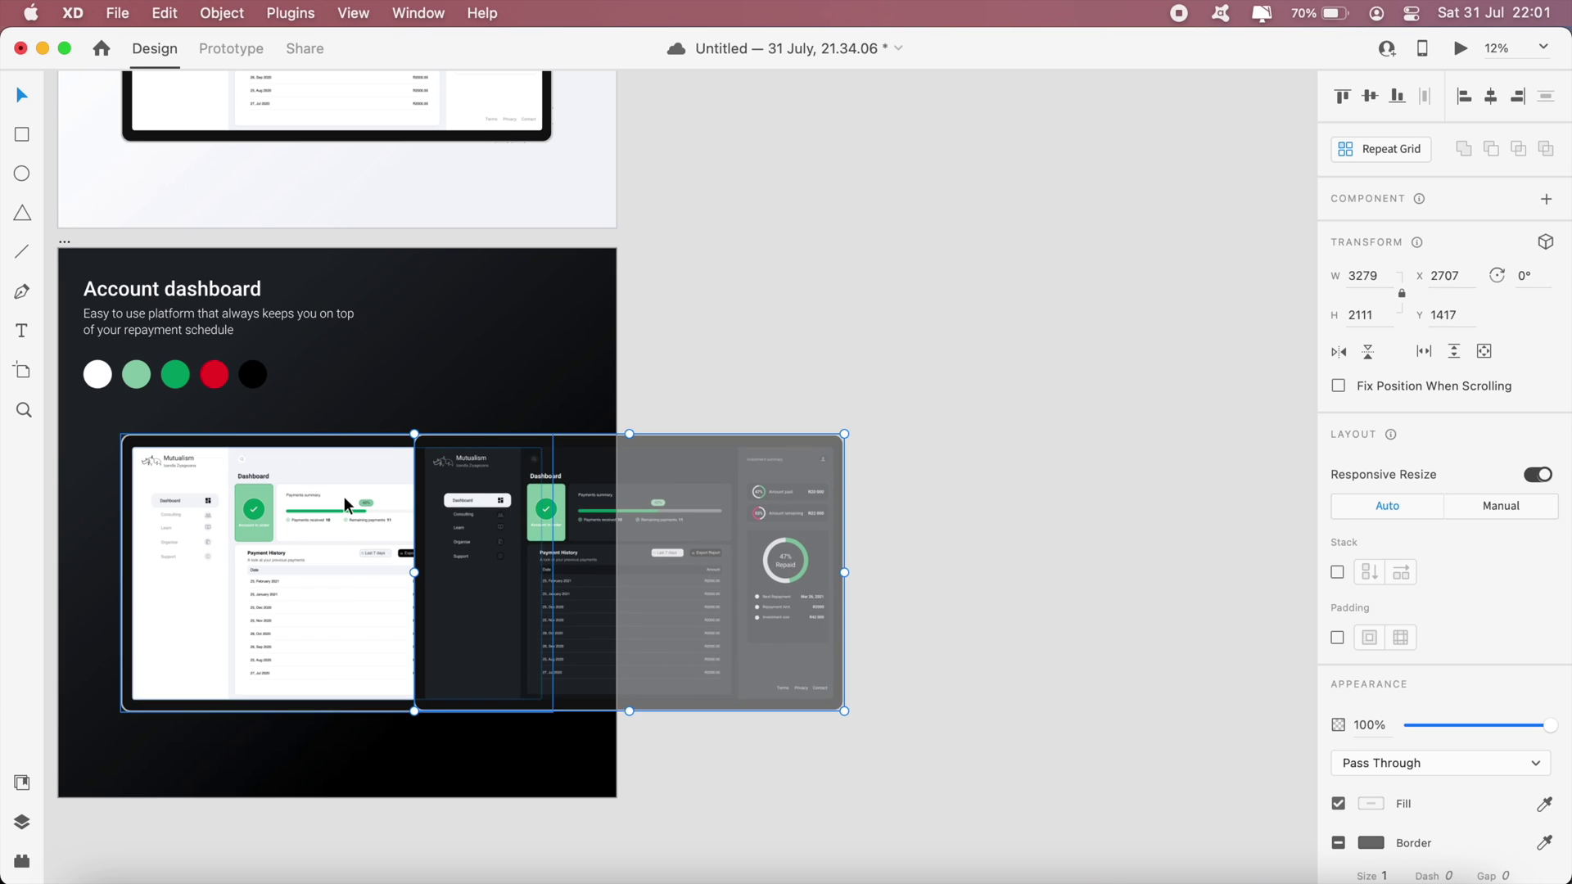
pyautogui.click(346, 505)
pyautogui.press('Delete')
pyautogui.hscroll(-5, 342, 495)
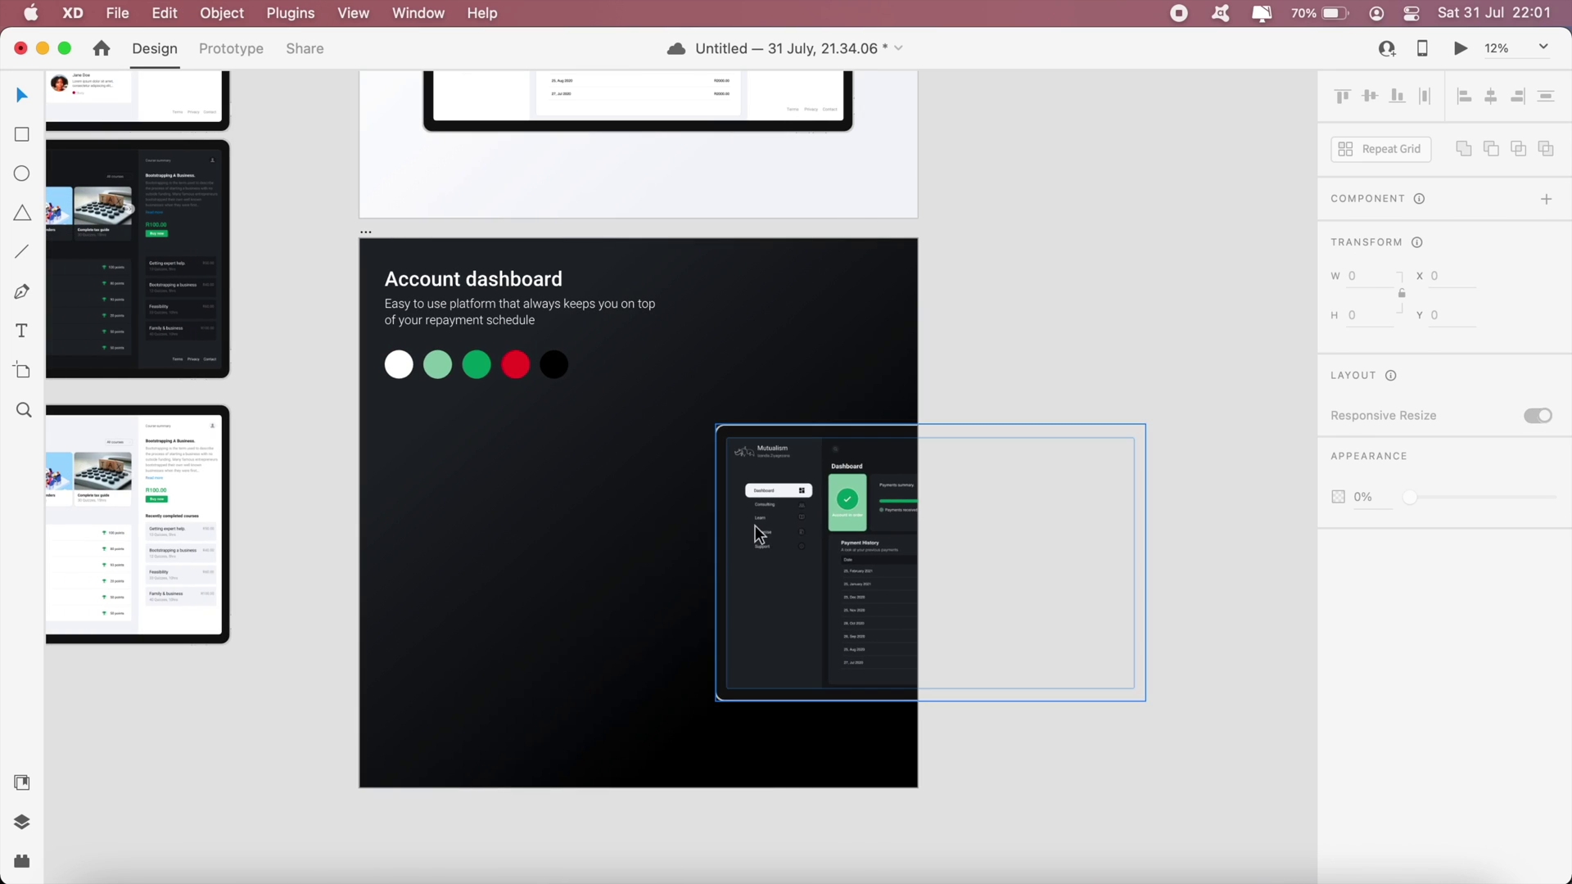
pyautogui.moveTo(756, 527); pyautogui.dragTo(464, 529)
# Centre the dark dashboard mockup vertically on its artboard, then nudge it lower
pyautogui.click(366, 238)
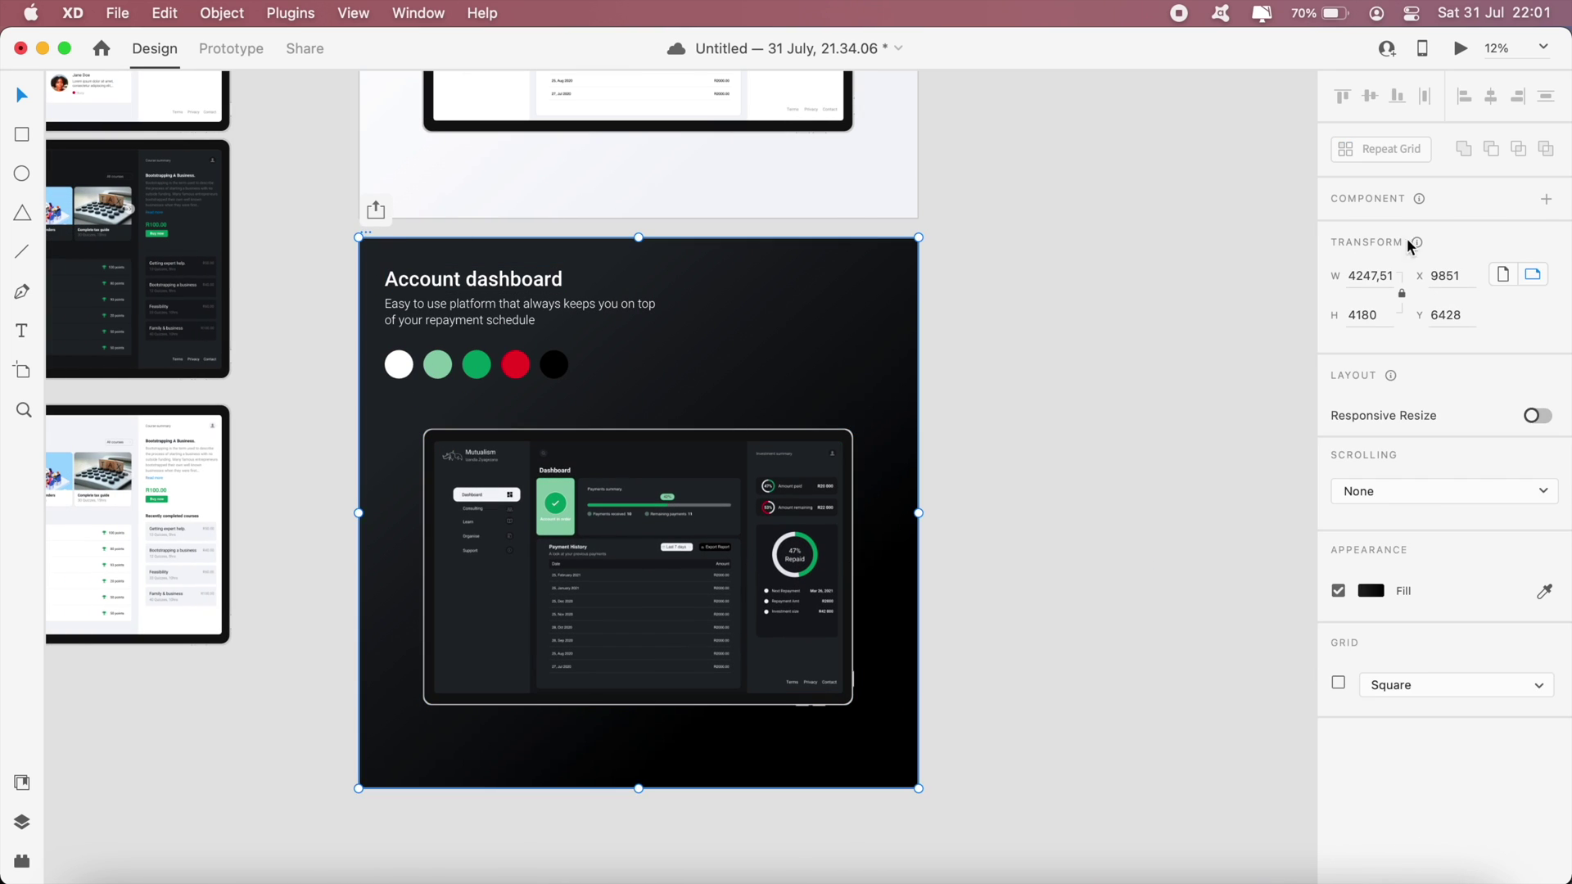
pyautogui.click(1101, 514)
pyautogui.click(745, 549)
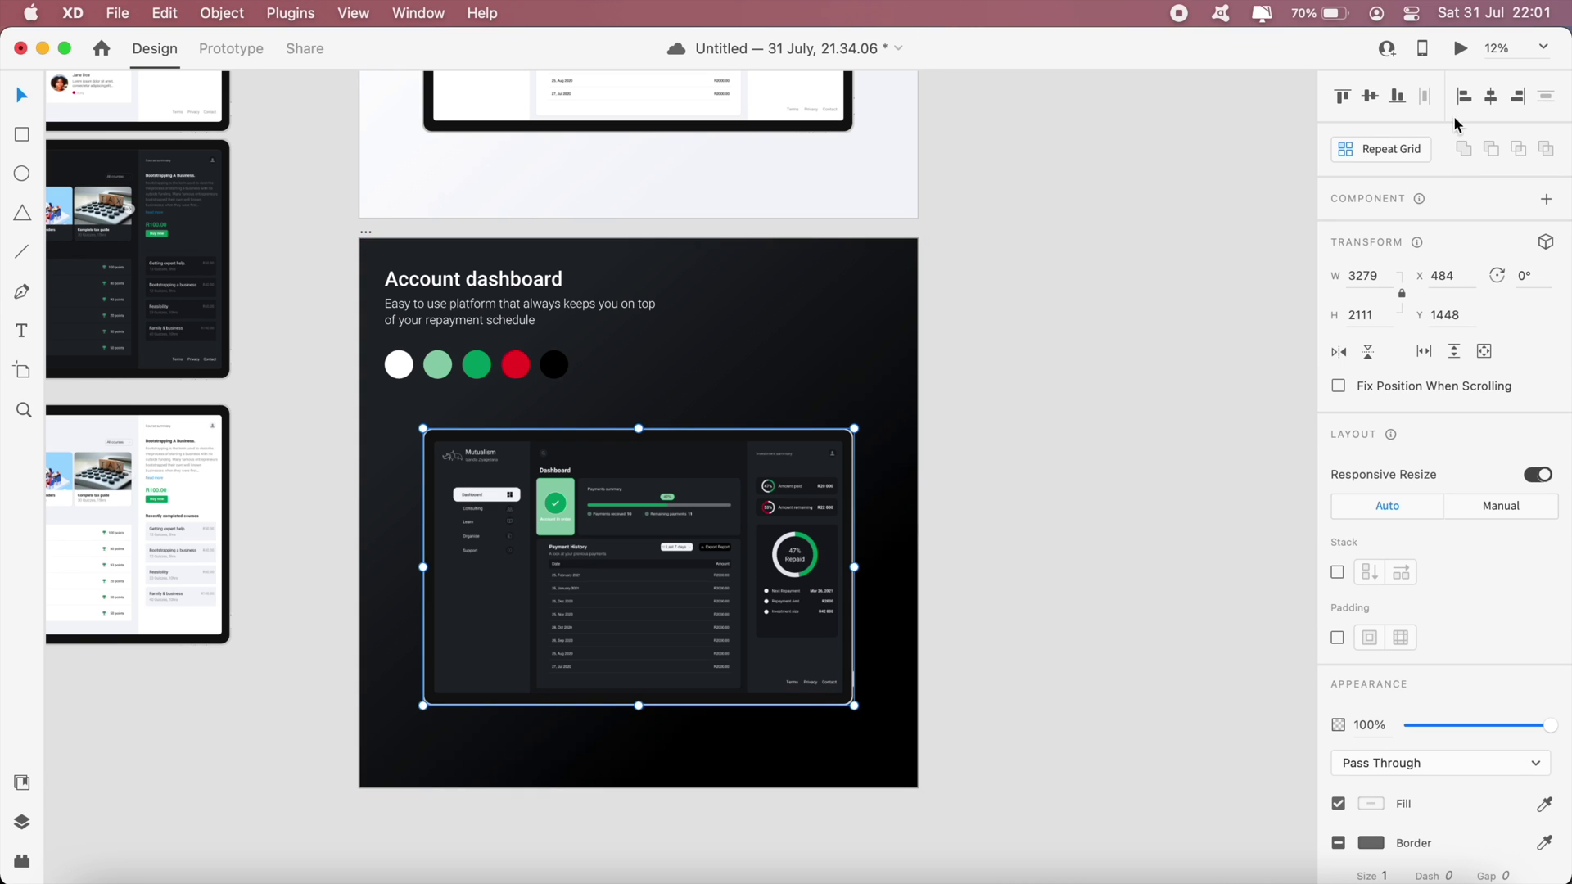
pyautogui.click(1373, 97)
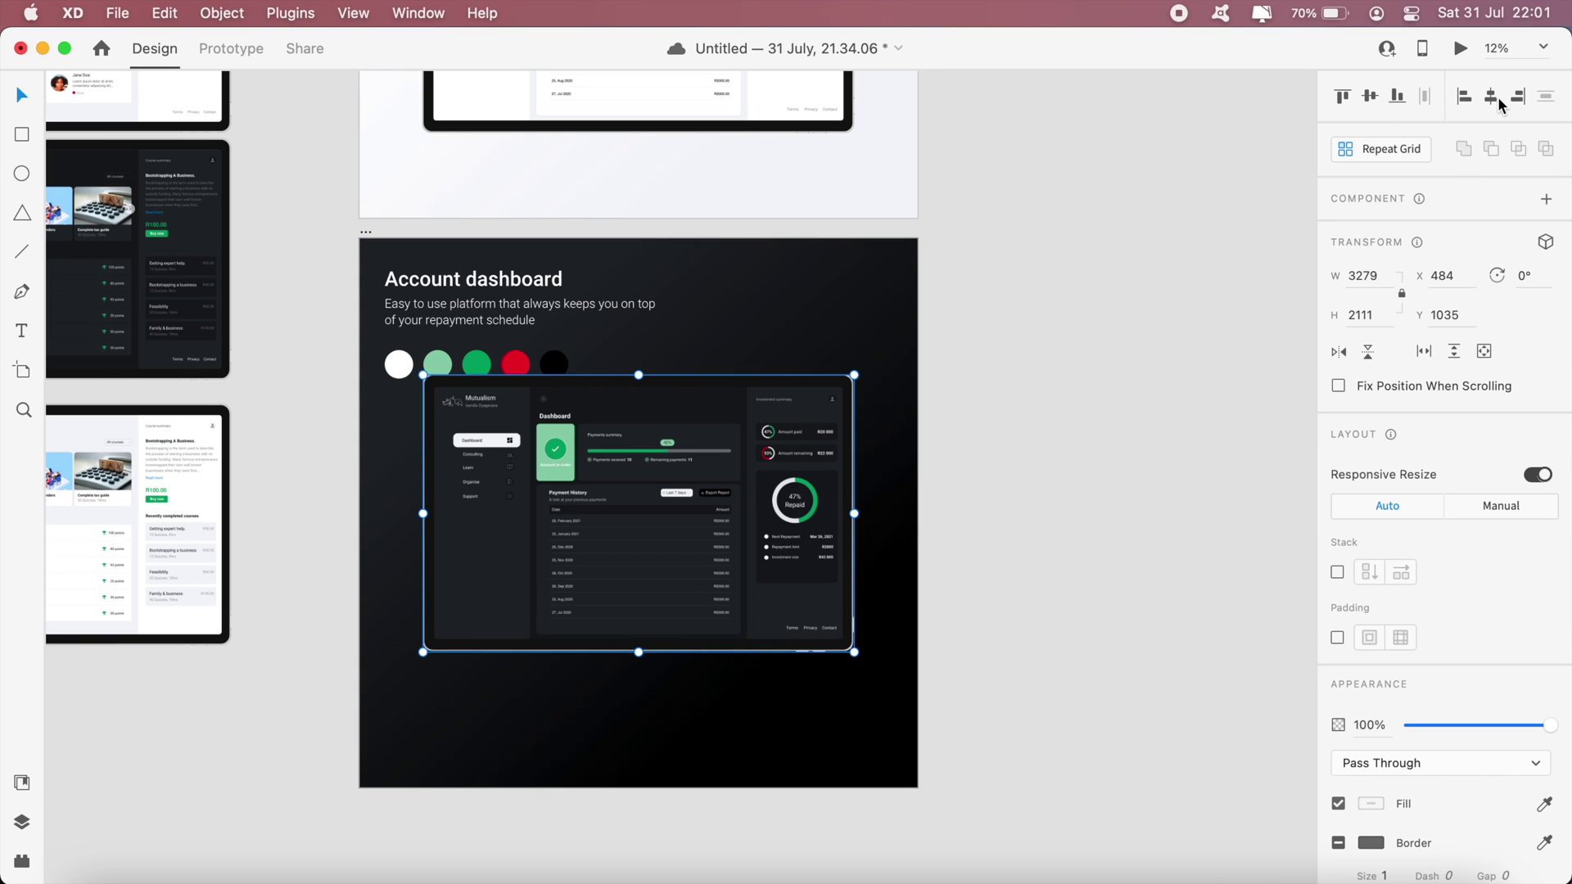
pyautogui.moveTo(520, 458); pyautogui.dragTo(532, 520)
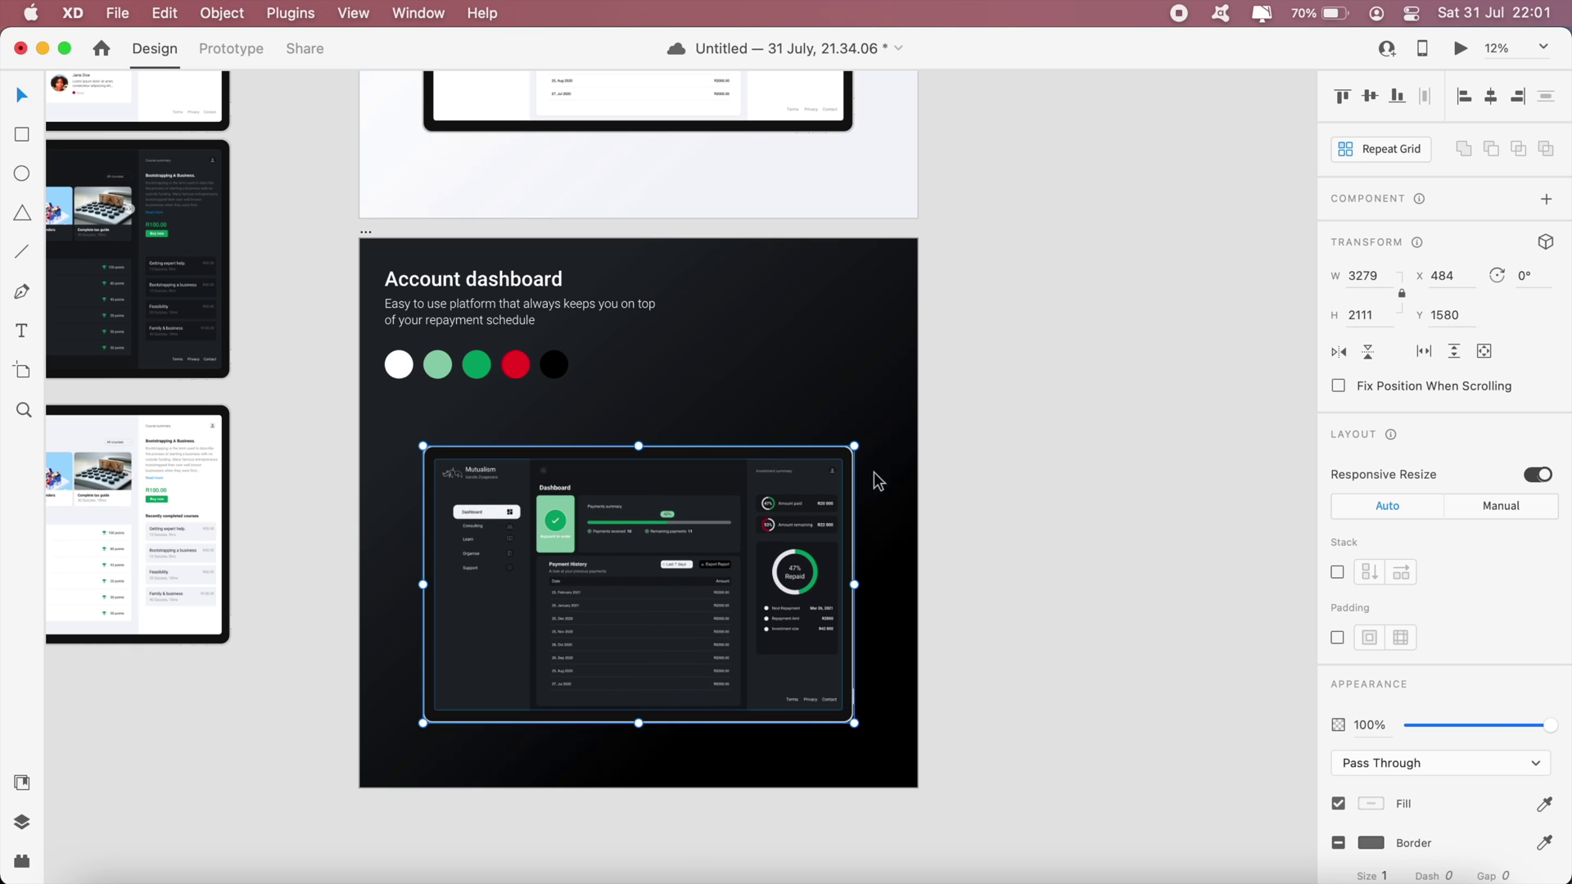
pyautogui.click(1163, 483)
# Copy the light artboard mockup's Y position and apply 1417 to the dark mockup
pyautogui.scroll(3, 733, 298)
pyautogui.click(717, 260)
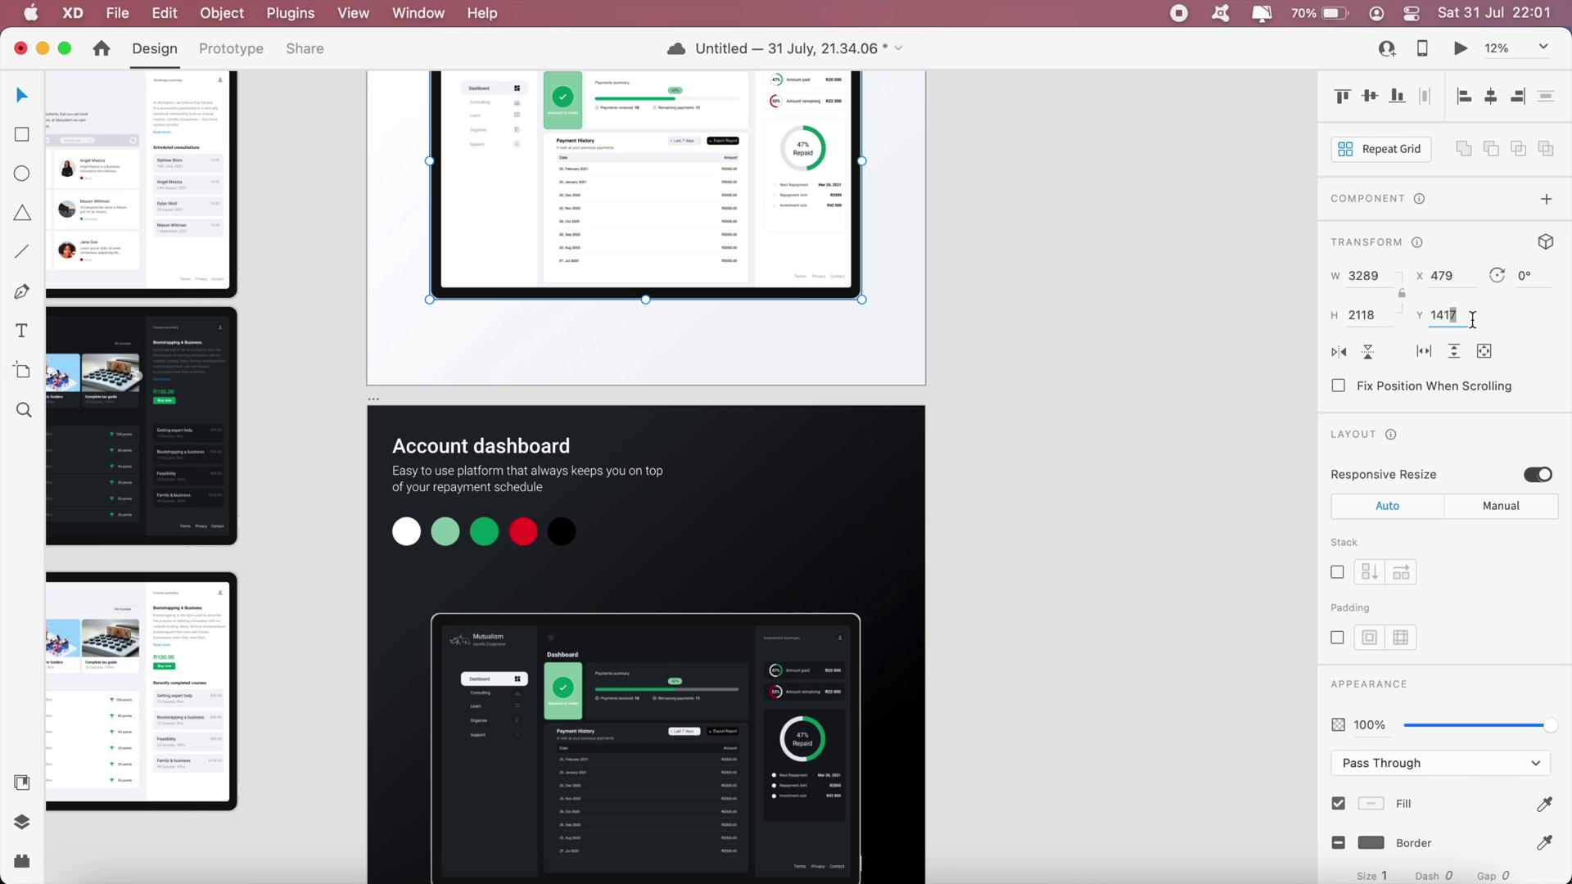
pyautogui.press('super+z')
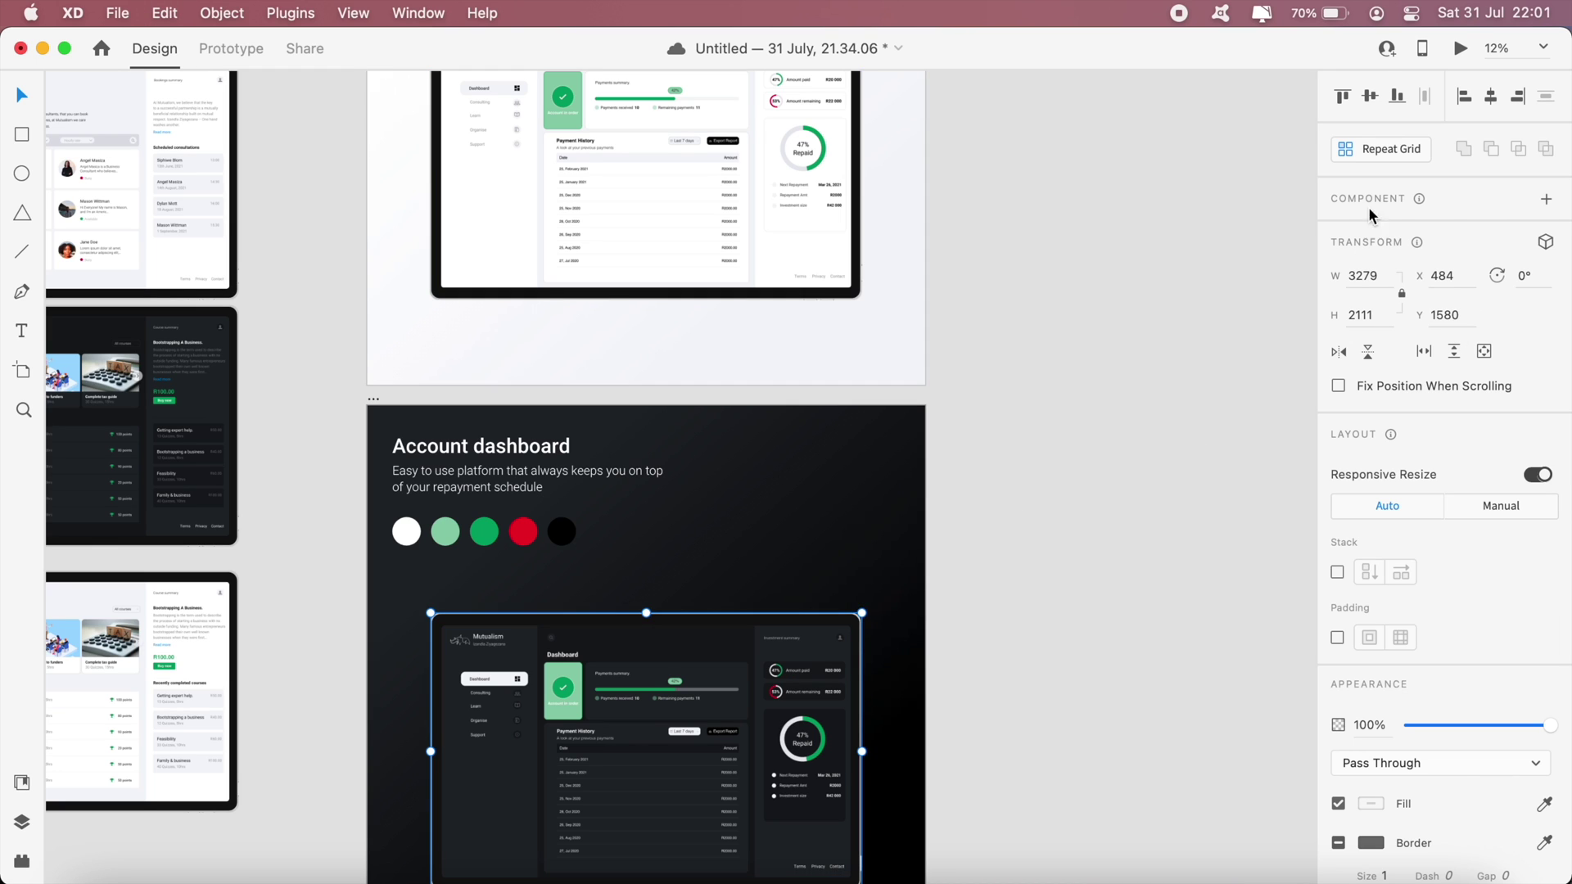
pyautogui.press('Return')
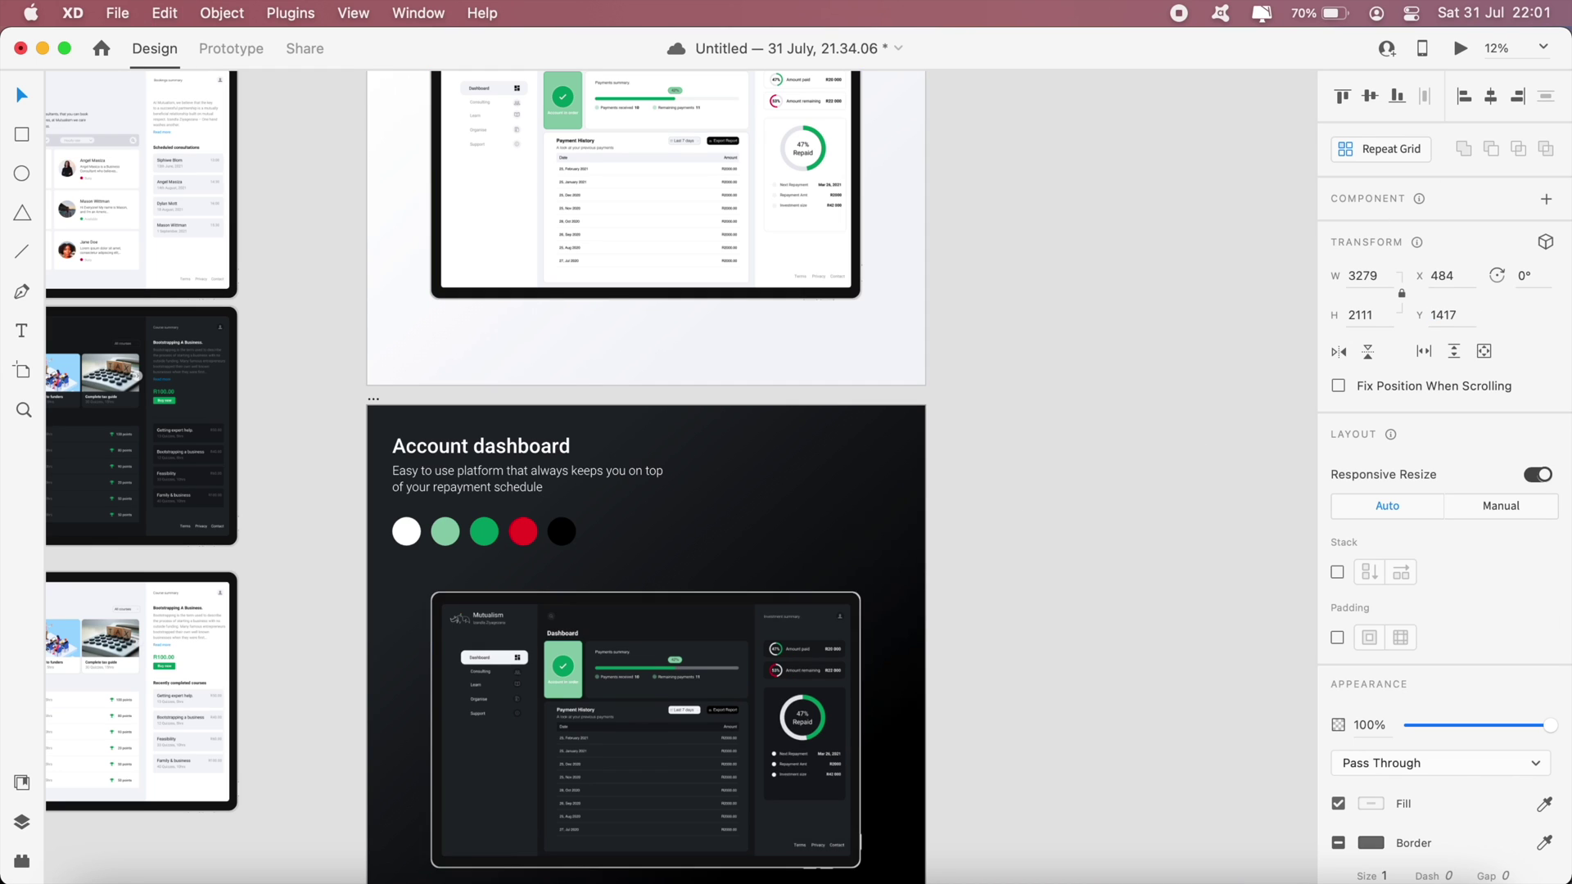
pyautogui.click(1123, 350)
pyautogui.scroll(-5, 1097, 426)
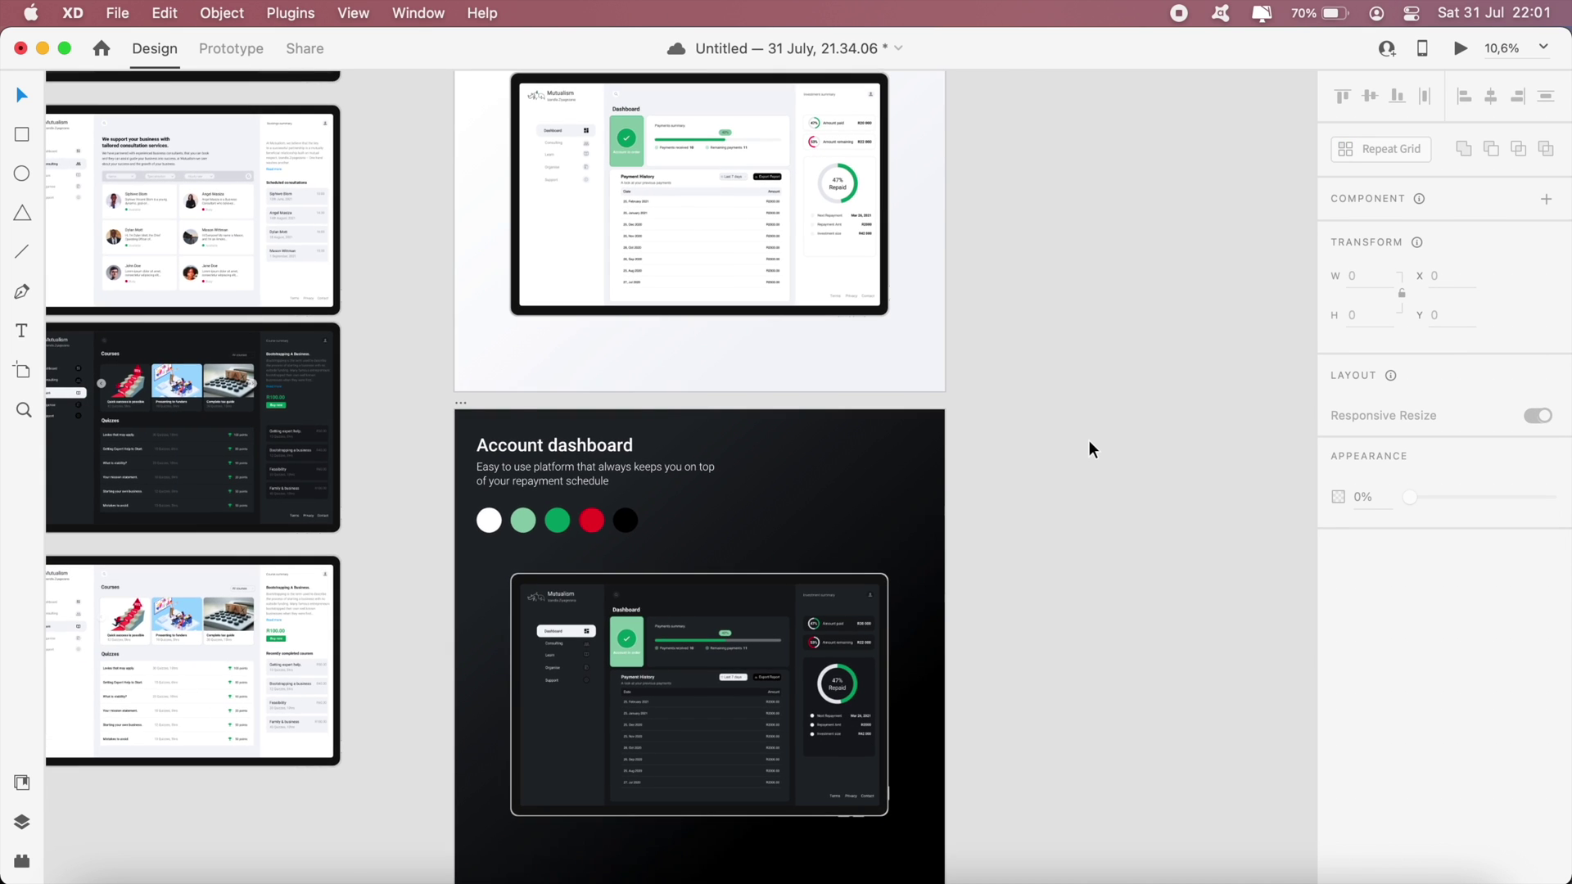
pyautogui.hscroll(10, 1089, 441)
pyautogui.scroll(4, 1090, 441)
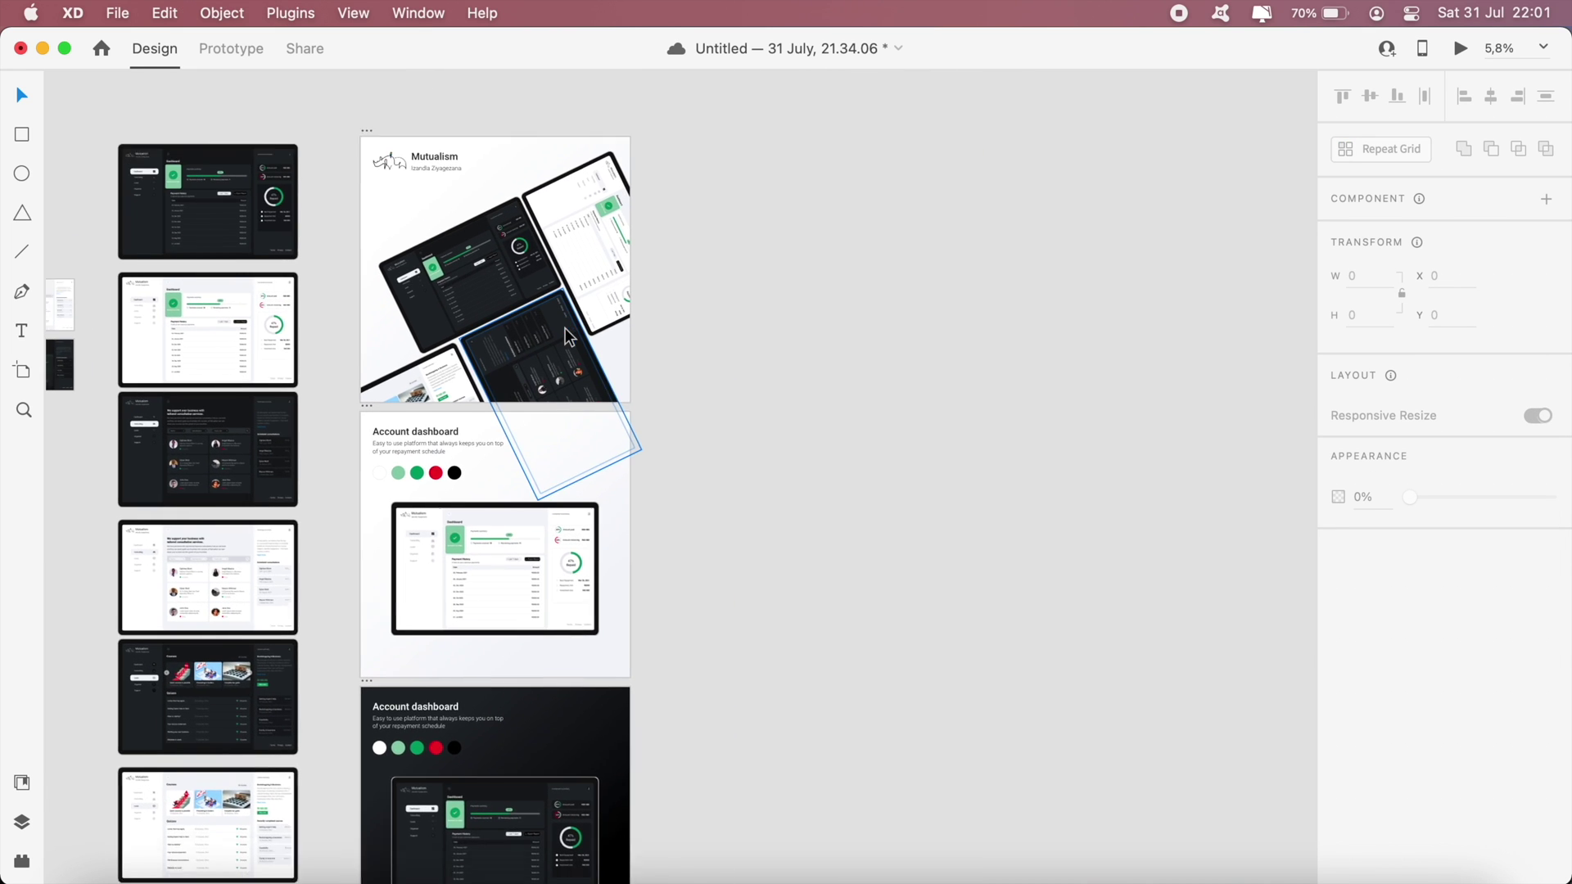
pyautogui.scroll(6, 801, 401)
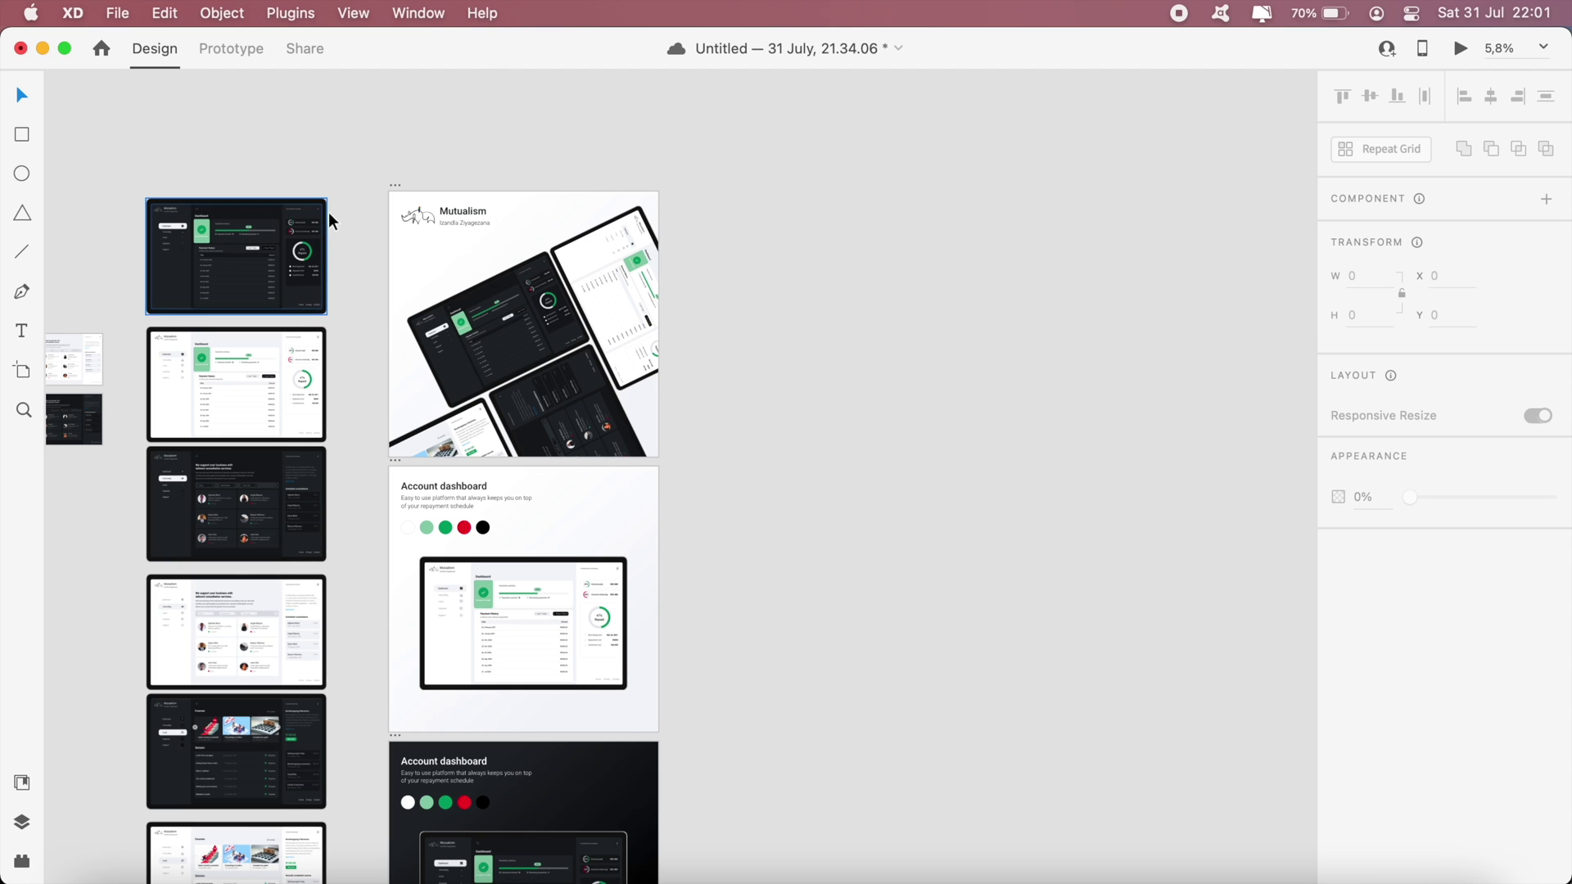
pyautogui.click(411, 184)
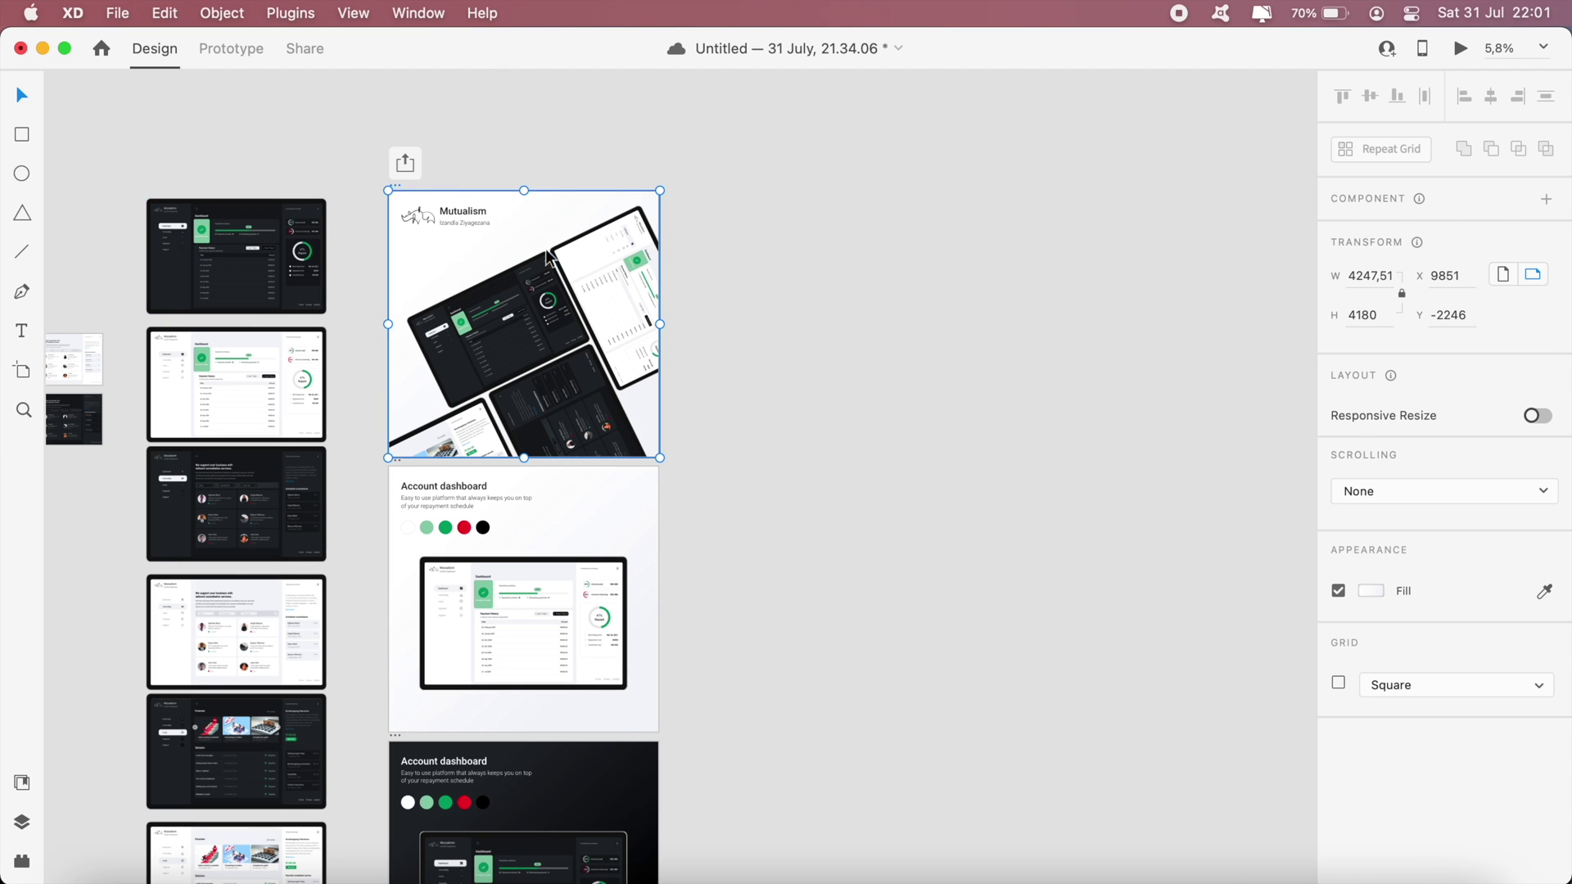